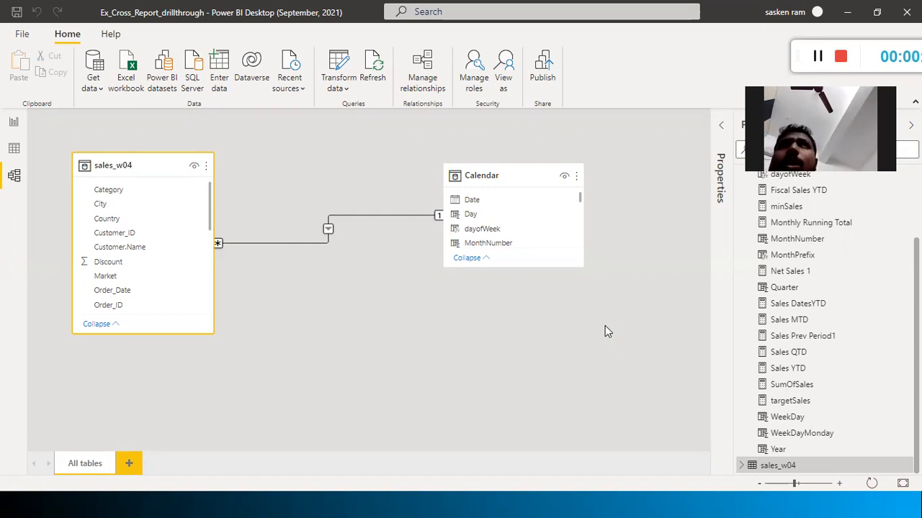
Switch from Power BI Desktop to the 'New Tab - Google Chrome' window
key("alt+Tab")
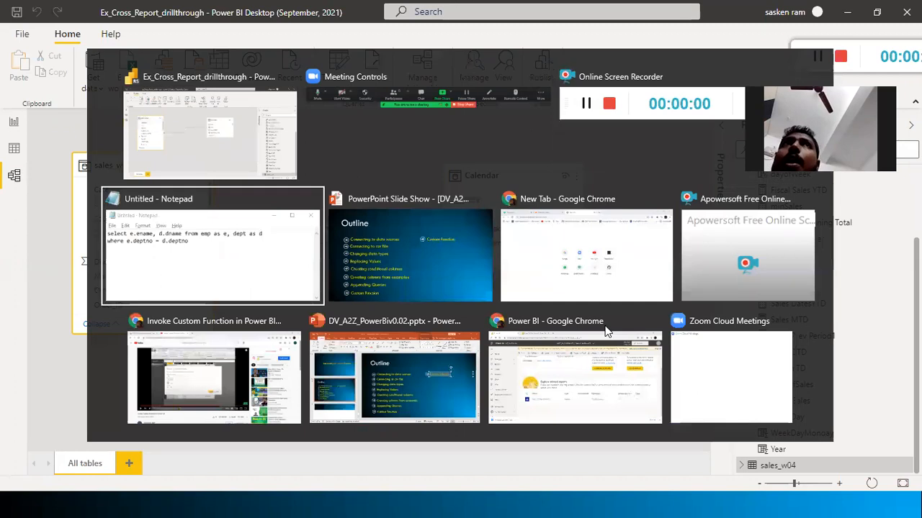
key("alt+Tab")
key("alt+Tab")
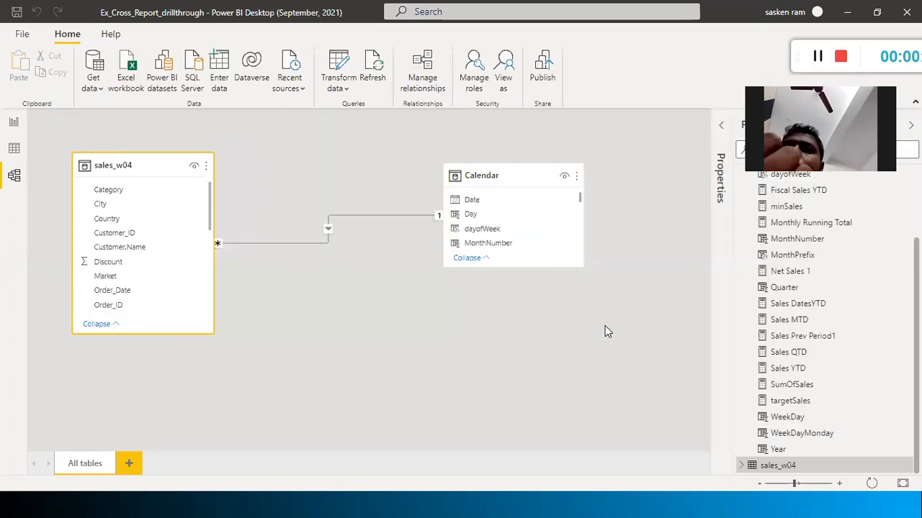
Load app.powerbi.com in Chrome, resize and reposition the browser window, then bring it back
type("app")
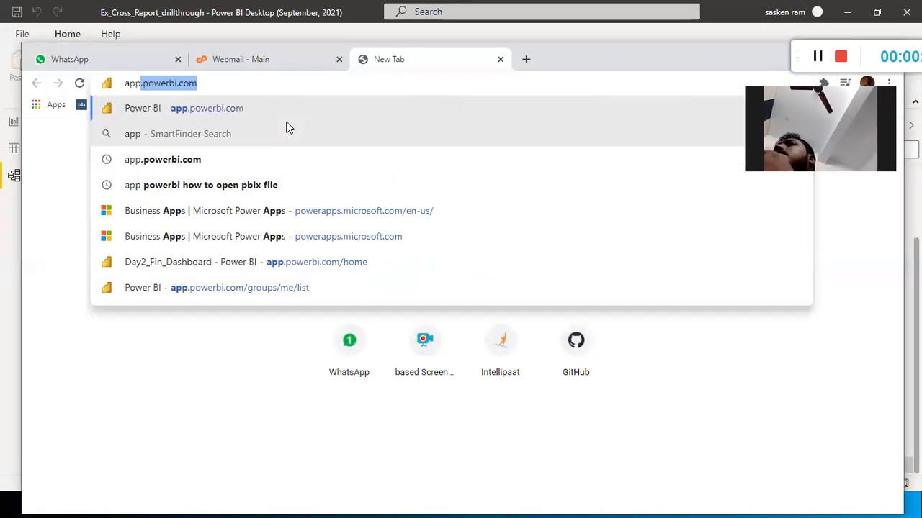
key("Return")
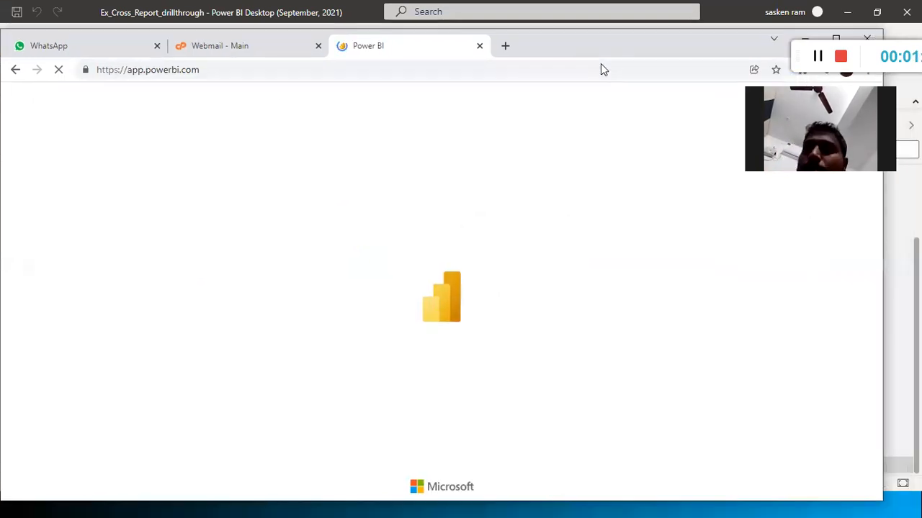
left_click_drag(601, 63, 635, 90)
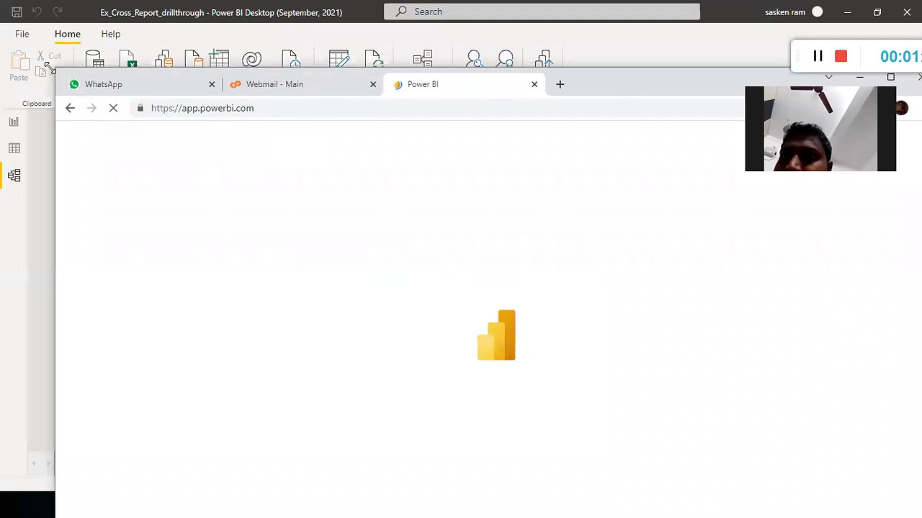
left_click_drag(52, 67, 152, 127)
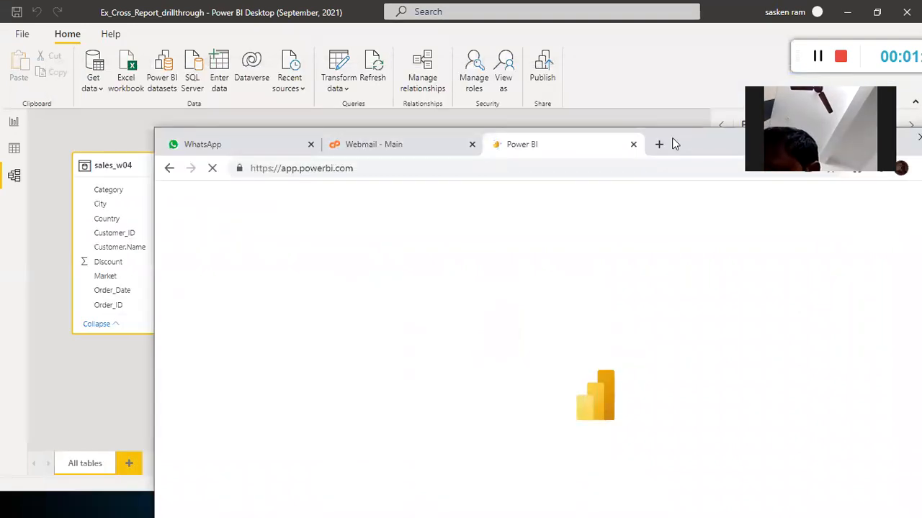
left_click_drag(672, 138, 546, 67)
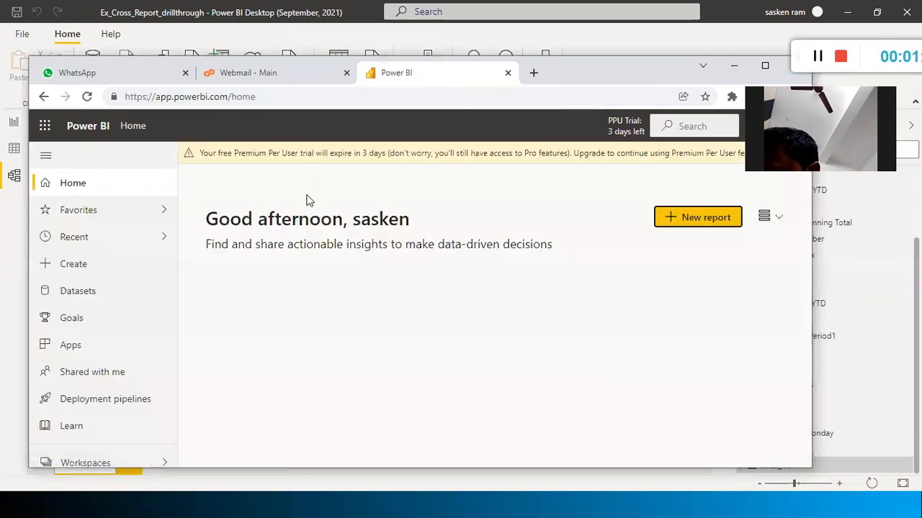
key("alt+Tab")
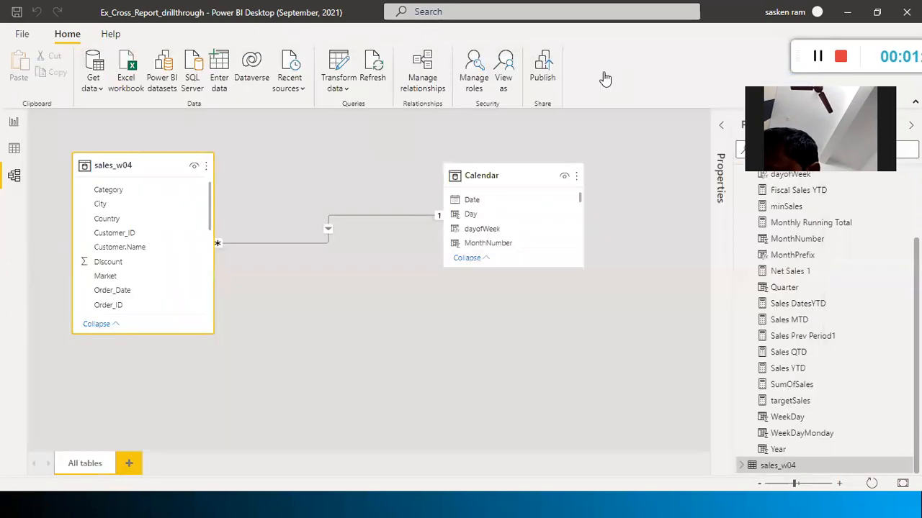
key("alt+Tab")
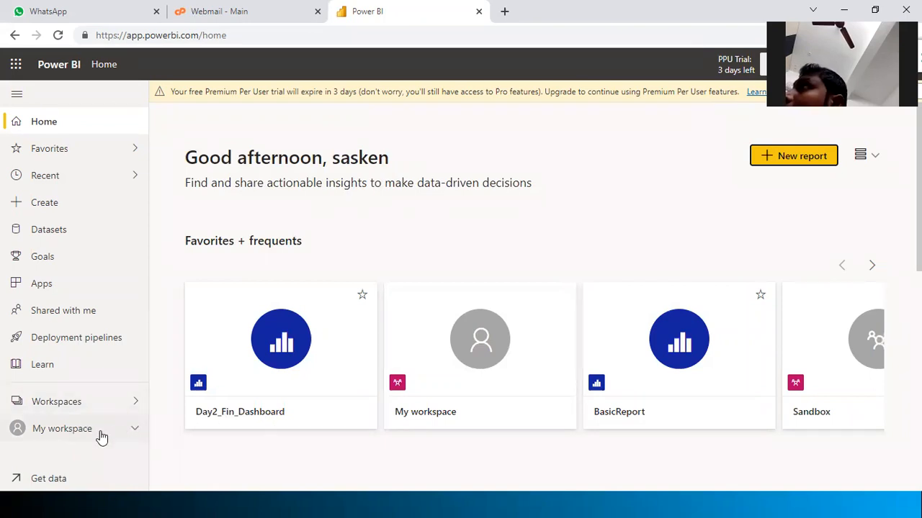
Browse the workspaces list, then open the Day2_Fin_Dashboard tile under Favorites + frequents
left_click(135, 405)
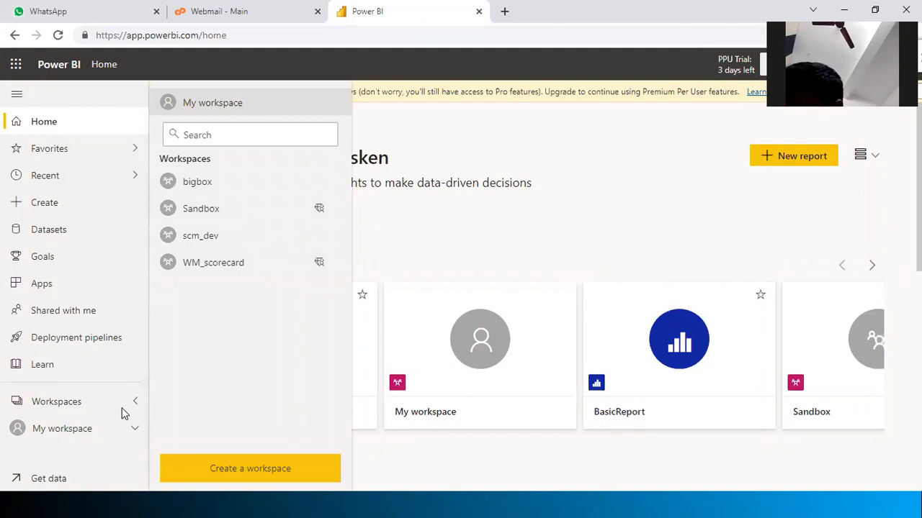
left_click(594, 190)
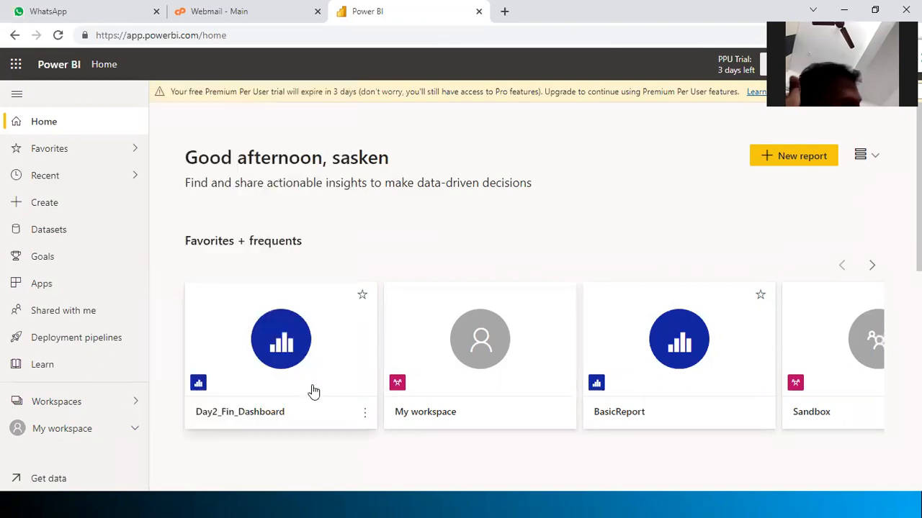
left_click(313, 391)
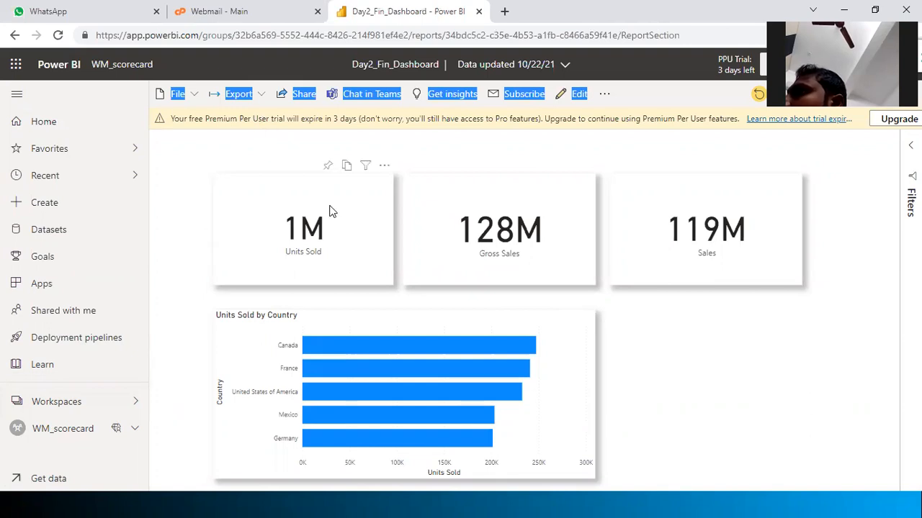
Share the Day2_Fin_Dashboard report by sending a link to the recipient's e-mail address
left_click(262, 153)
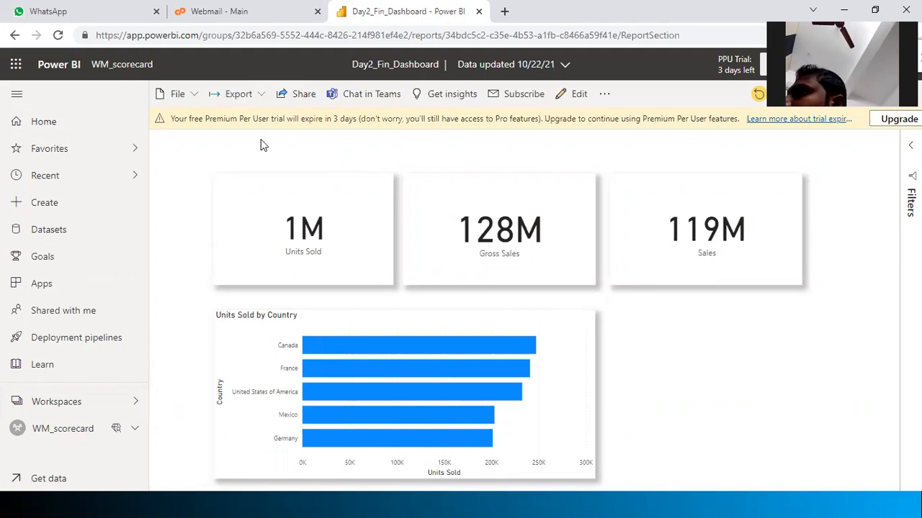
left_click(309, 90)
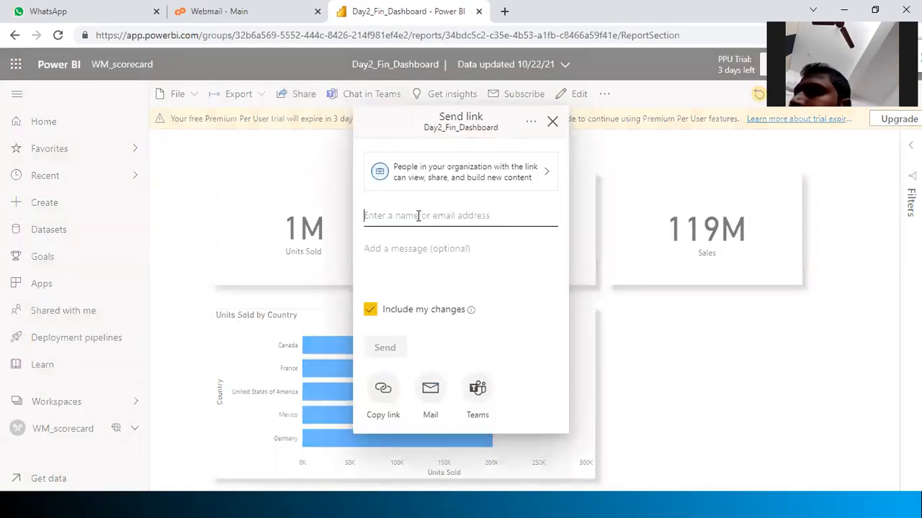
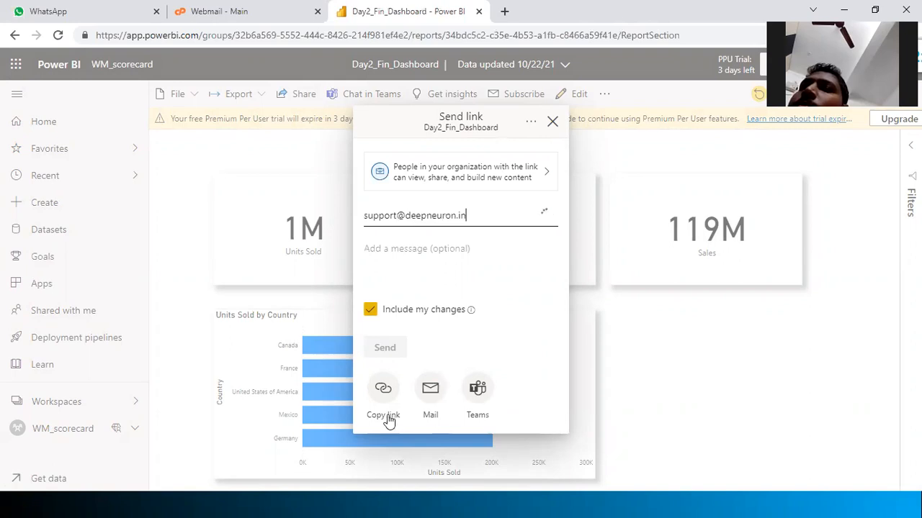
left_click(376, 349)
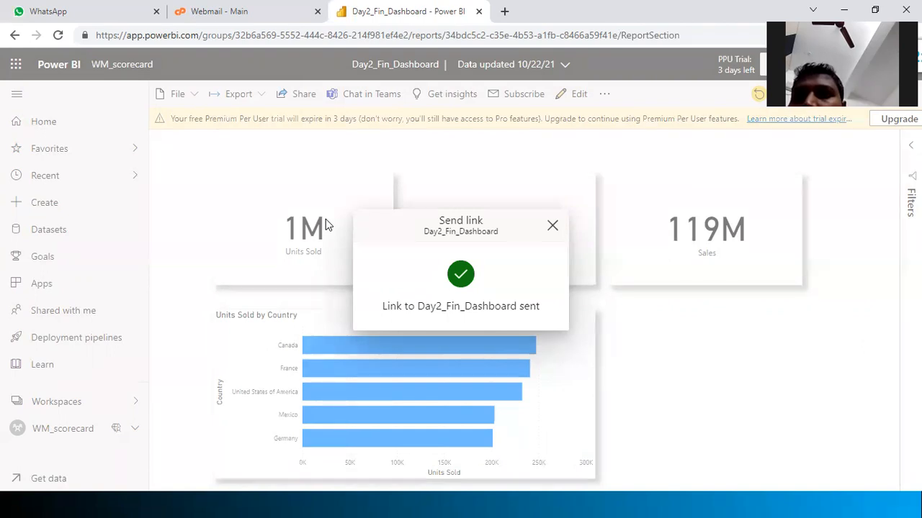
left_click(553, 226)
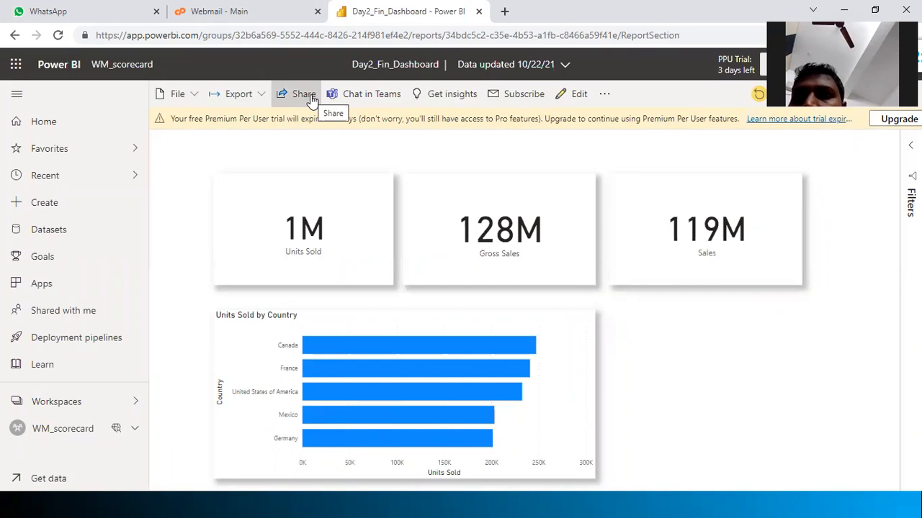
Check the Export options, then switch the Day2_Fin_Dashboard report into Edit mode
left_click(264, 97)
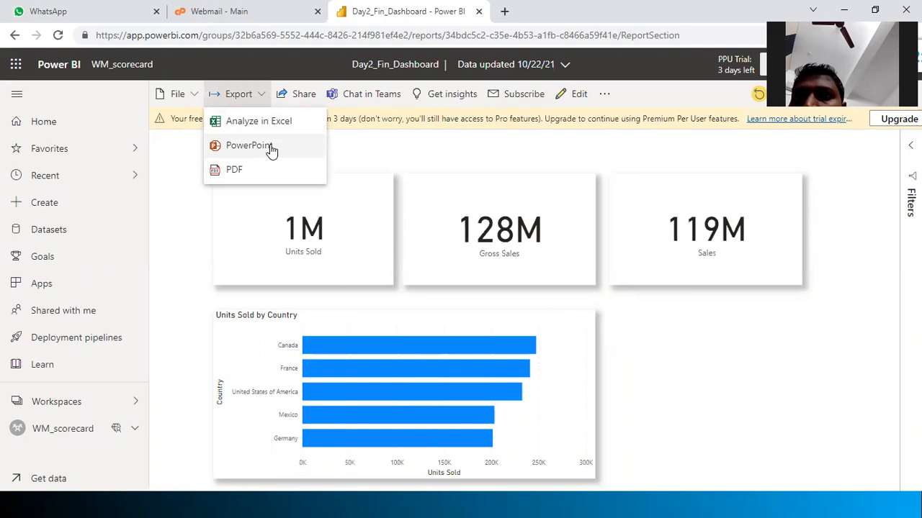
left_click(393, 149)
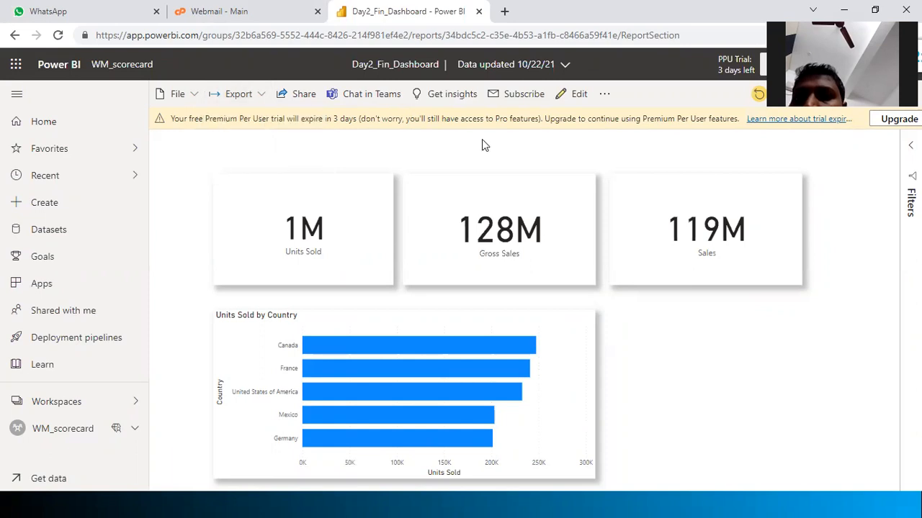
left_click(562, 101)
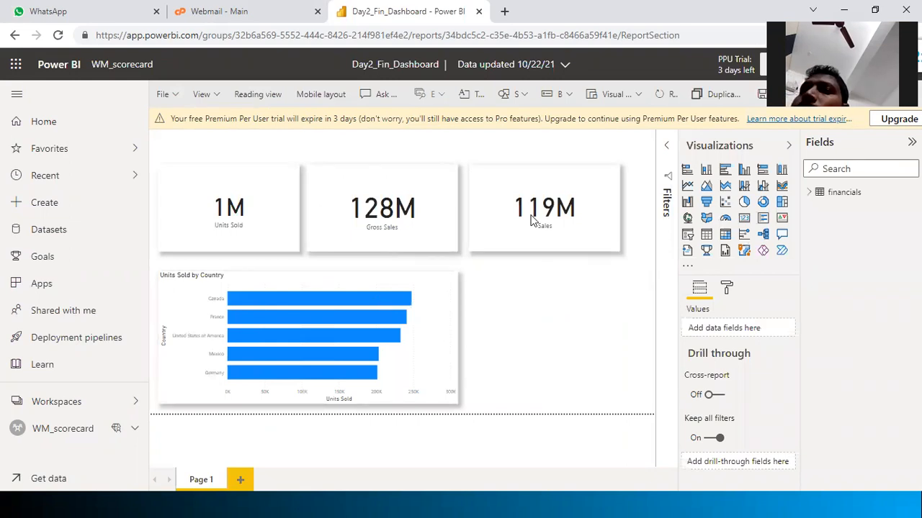
Compare with the desktop model, expand the financials fields, then switch the report to Reading view
key("alt+Tab")
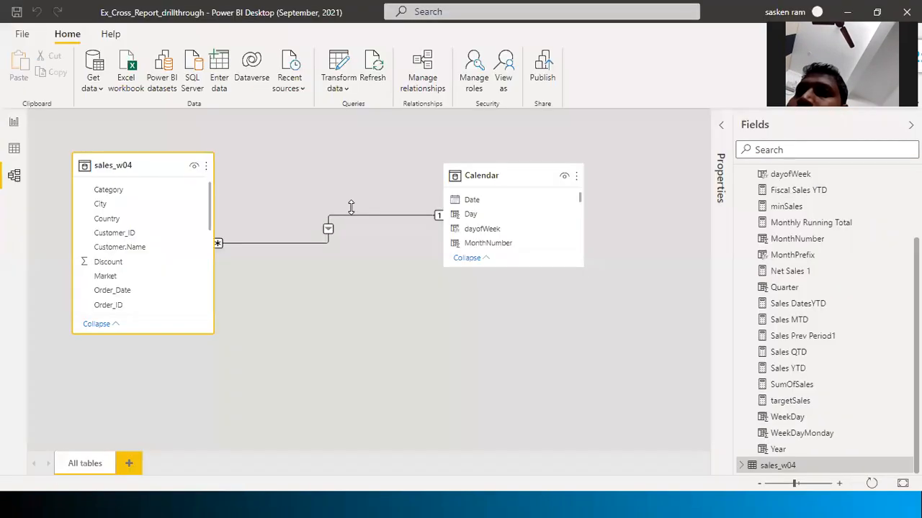
key("alt+Tab")
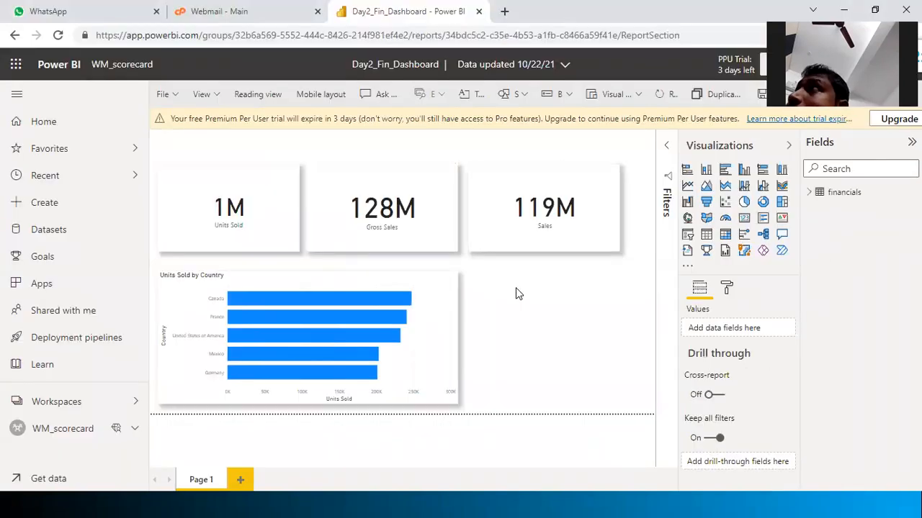
key("alt+Tab")
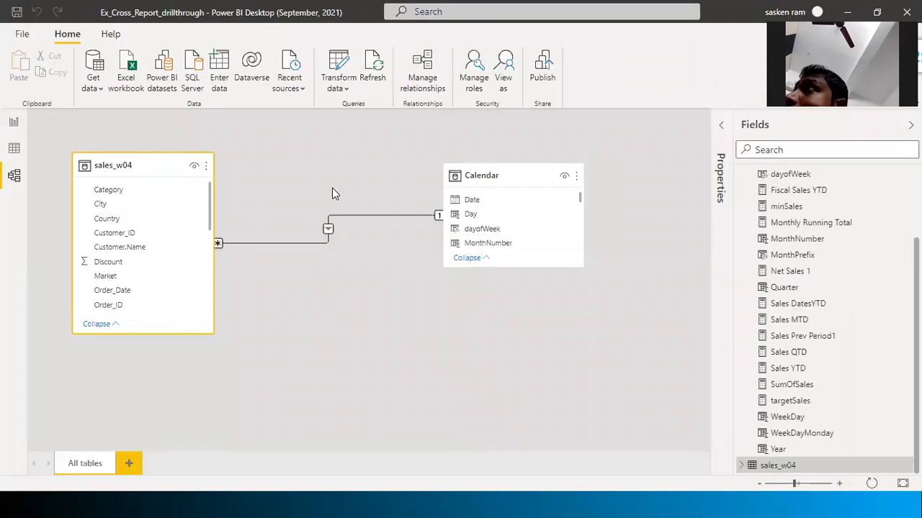
key("alt+Tab")
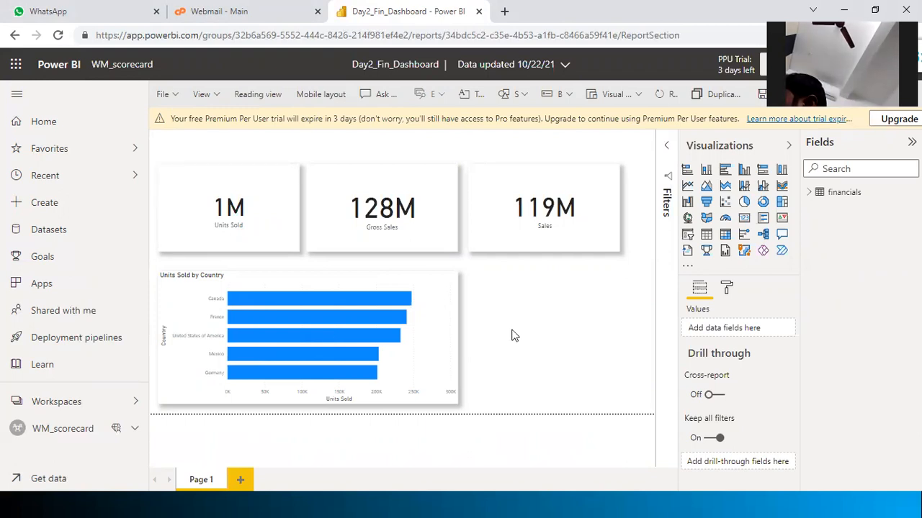
left_click(810, 193)
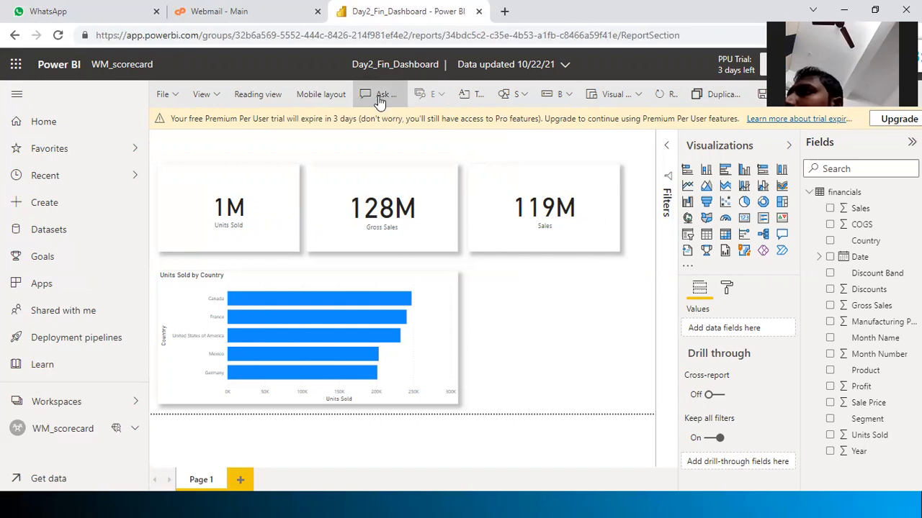
left_click(249, 99)
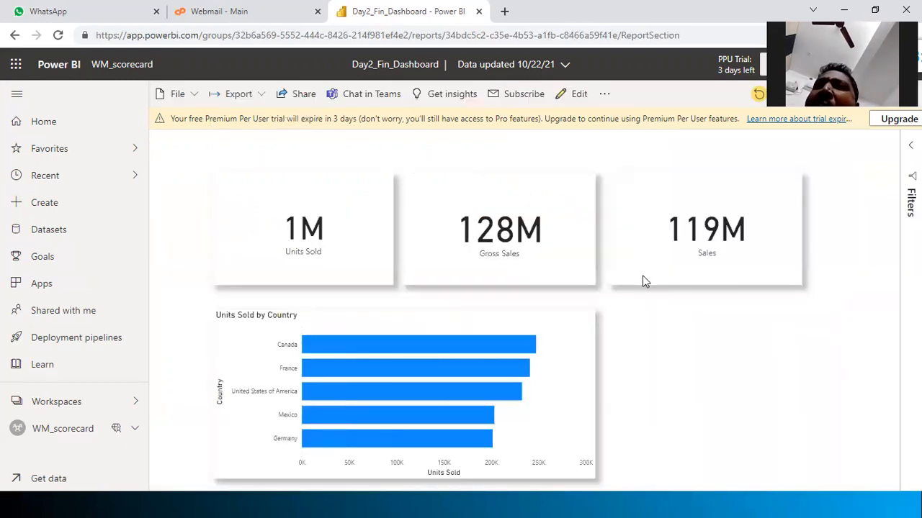
key("alt+Tab")
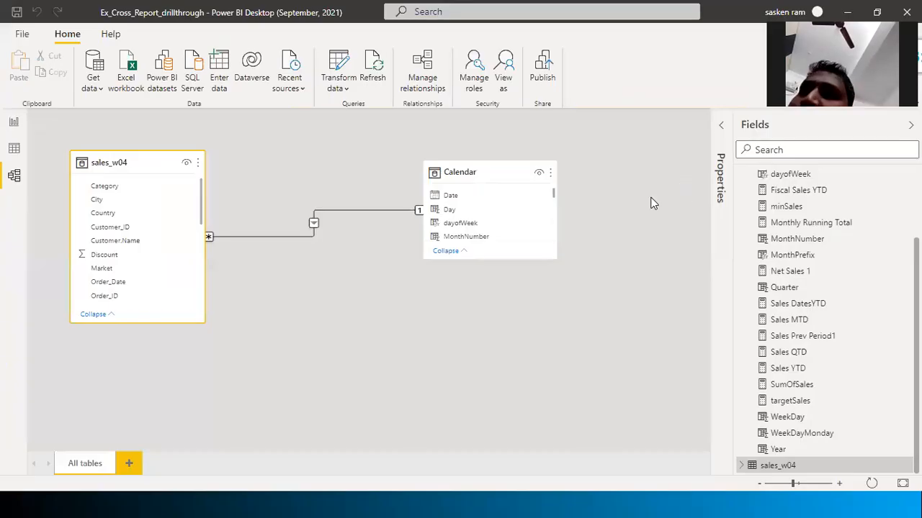
key("alt+Tab")
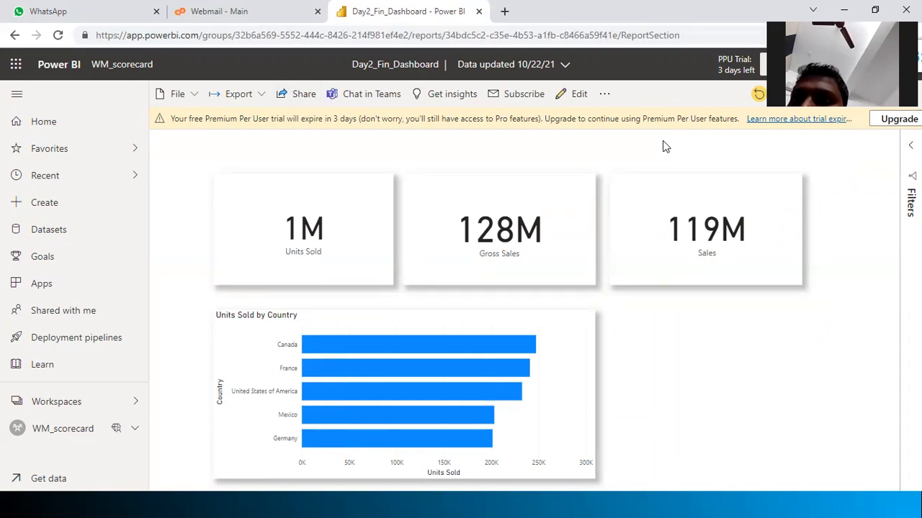
key("alt+Tab")
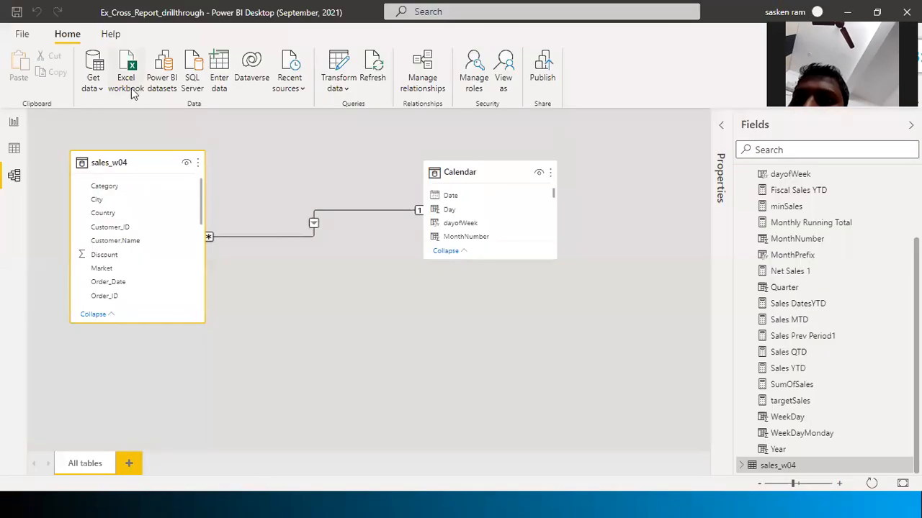
left_click(160, 82)
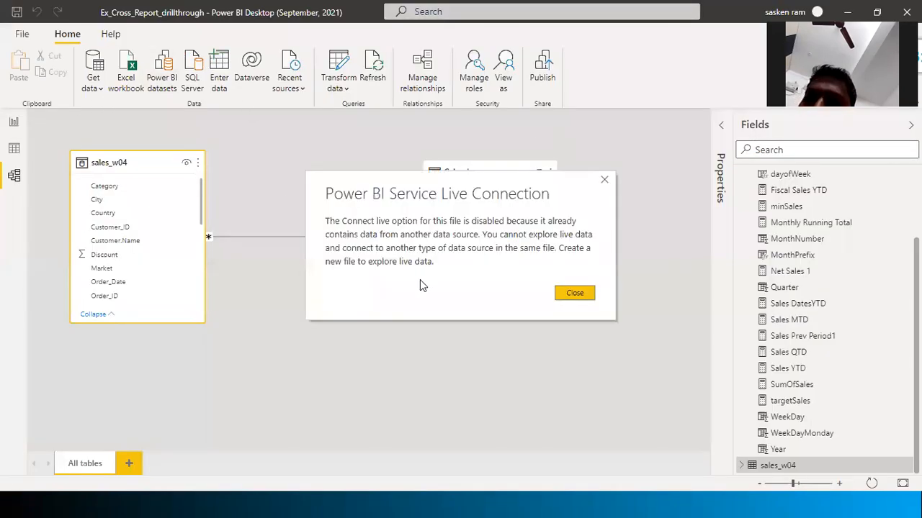
left_click(575, 294)
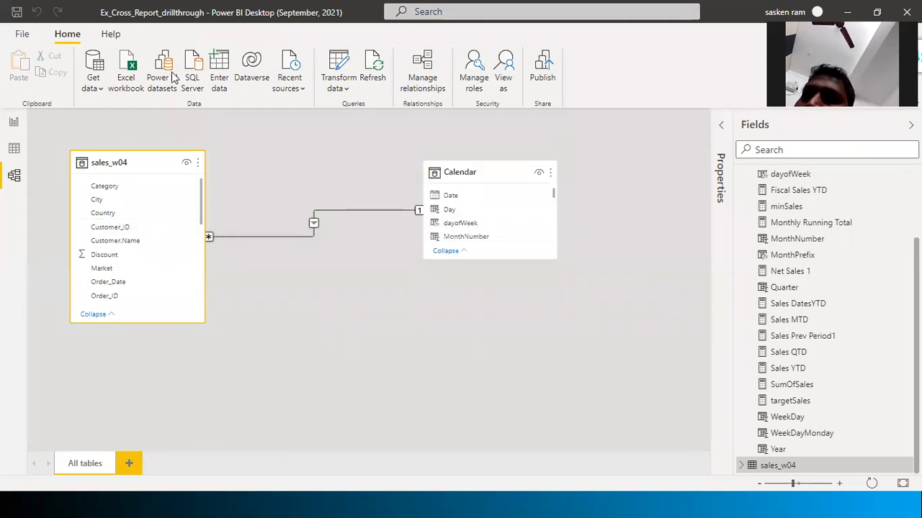
Create a new blank report from the File menu
left_click(22, 34)
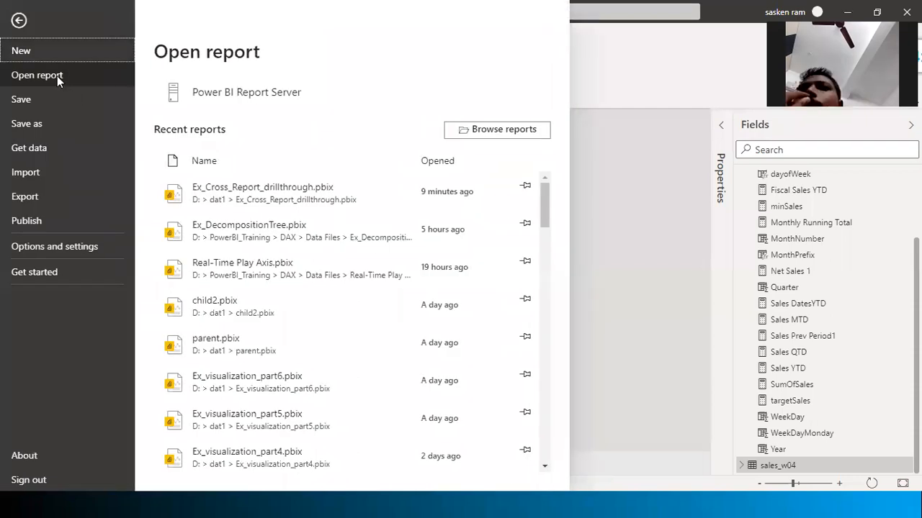
left_click(21, 52)
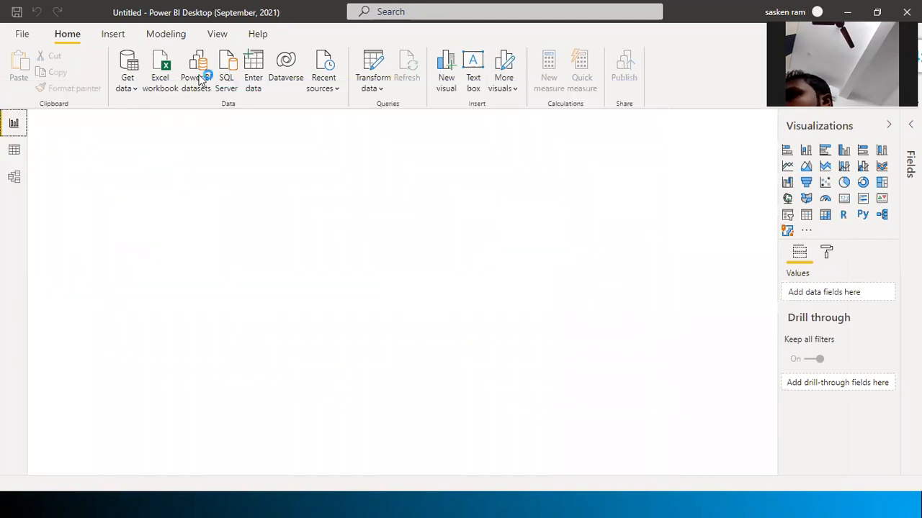
Close the welcome screen so the untitled report's Page 1 shows the 'Add data' prompt
left_click(377, 93)
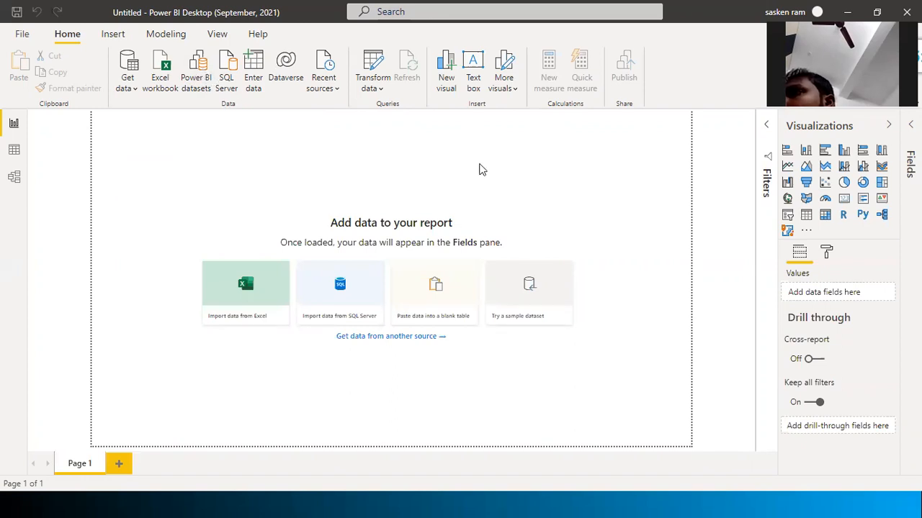
Connect live to the Day2_Fin_Dashboard Power BI dataset and expand the financials table fields
left_click(184, 86)
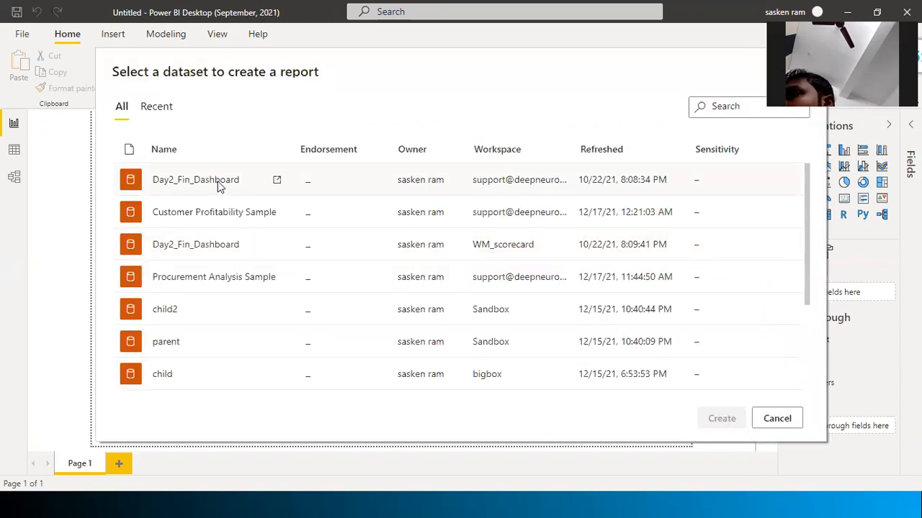
key("Escape")
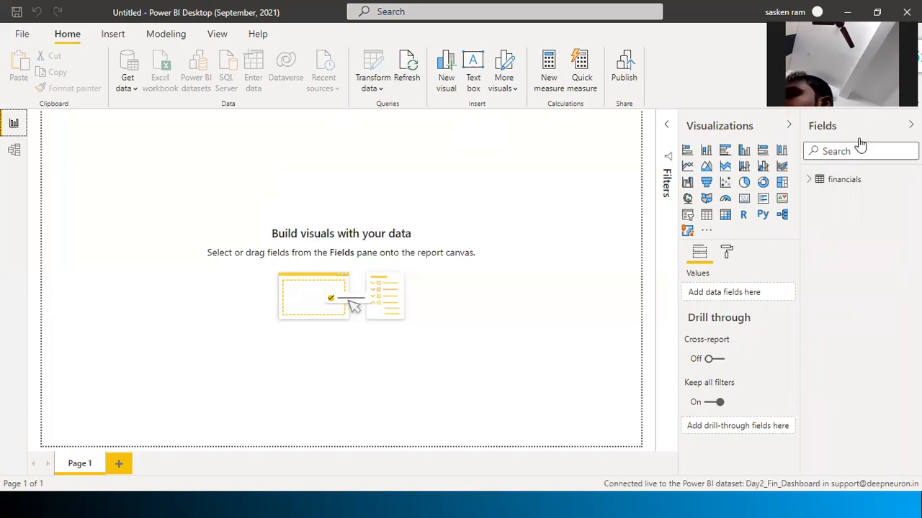
left_click(808, 180)
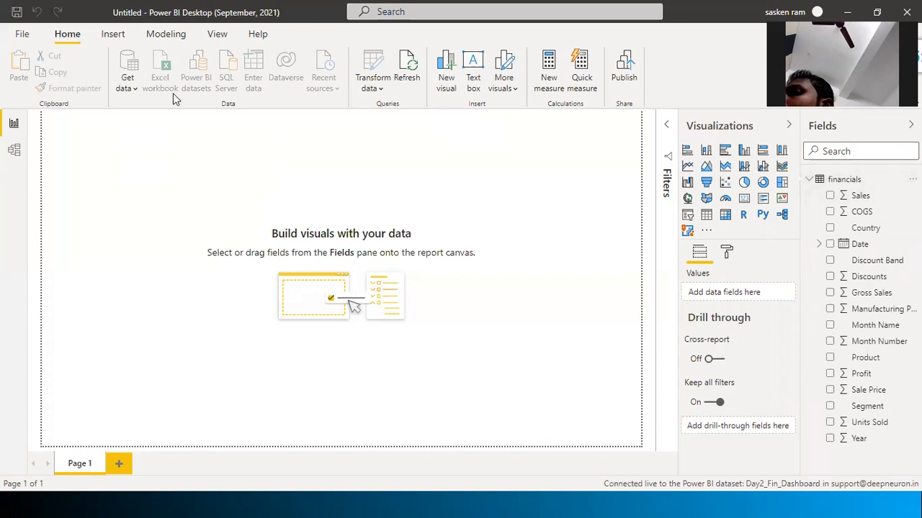
Open Model view and inspect the financials table's options menu, then close it
left_click(12, 159)
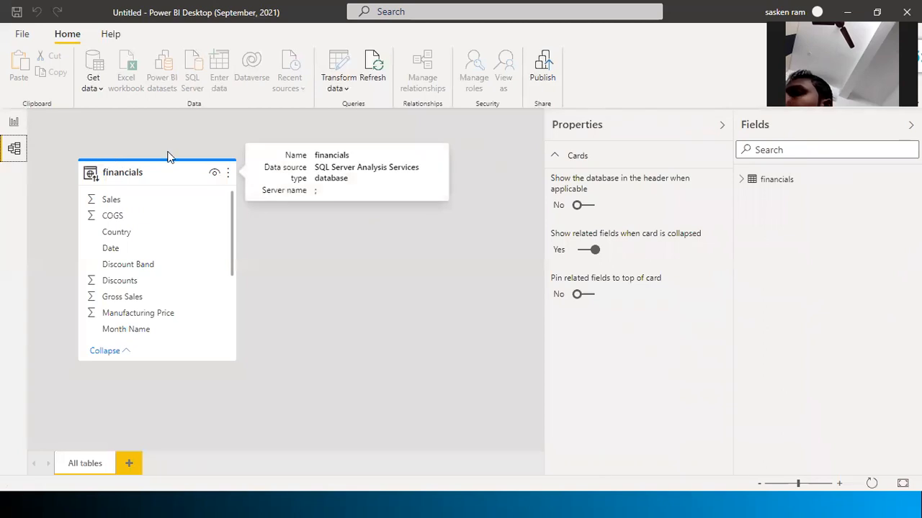
right_click(158, 180)
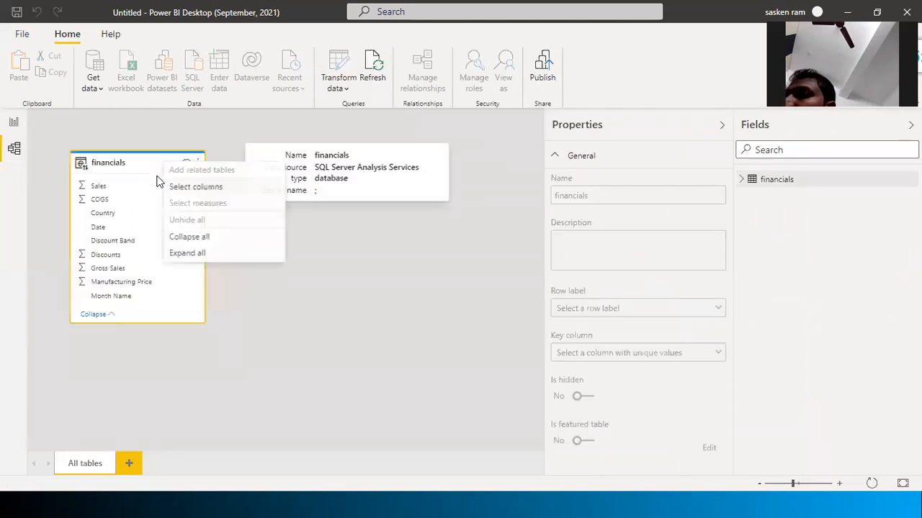
right_click(153, 164)
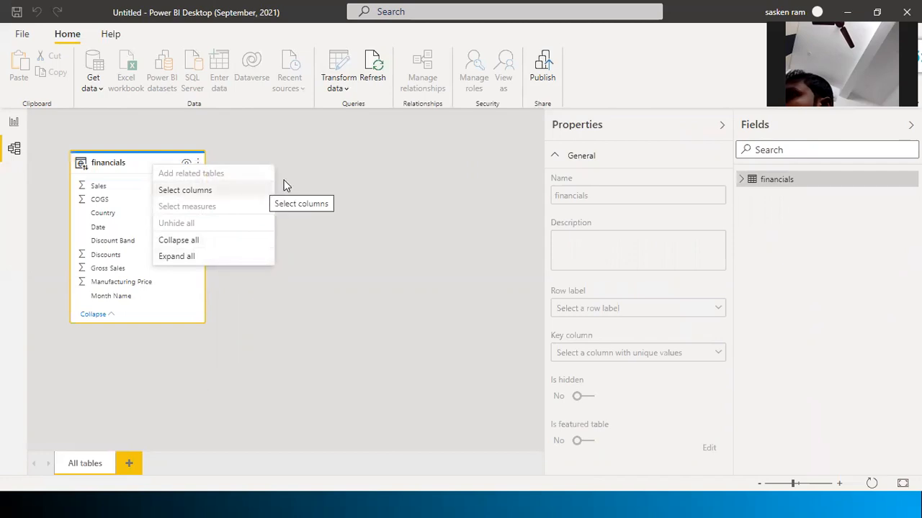
left_click(384, 198)
Switch between the drillthrough file and the untitled report, checking the sales_w04 and financials table options
key("alt+Tab")
key("Tab")
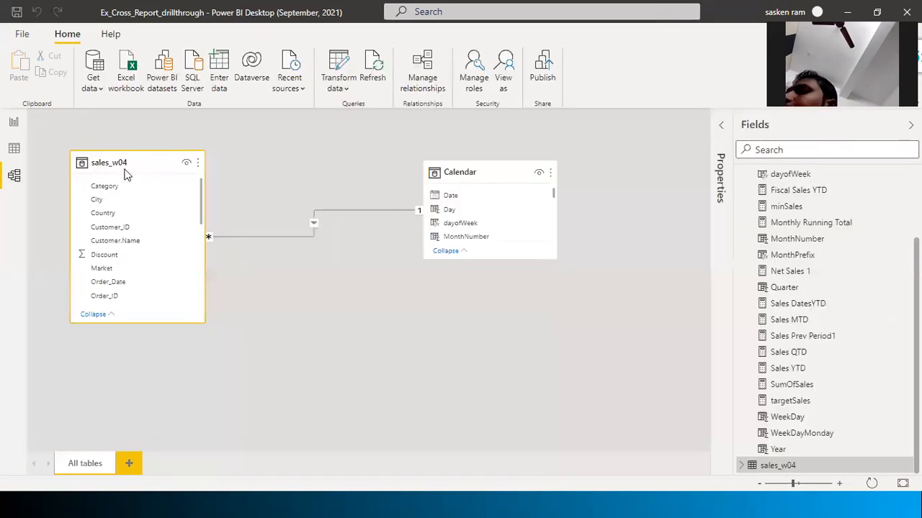
right_click(124, 172)
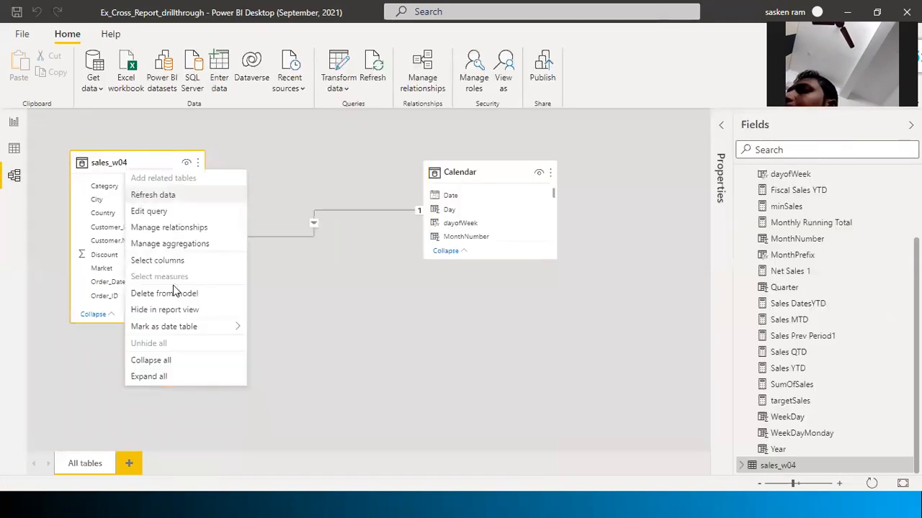
key("alt+Tab")
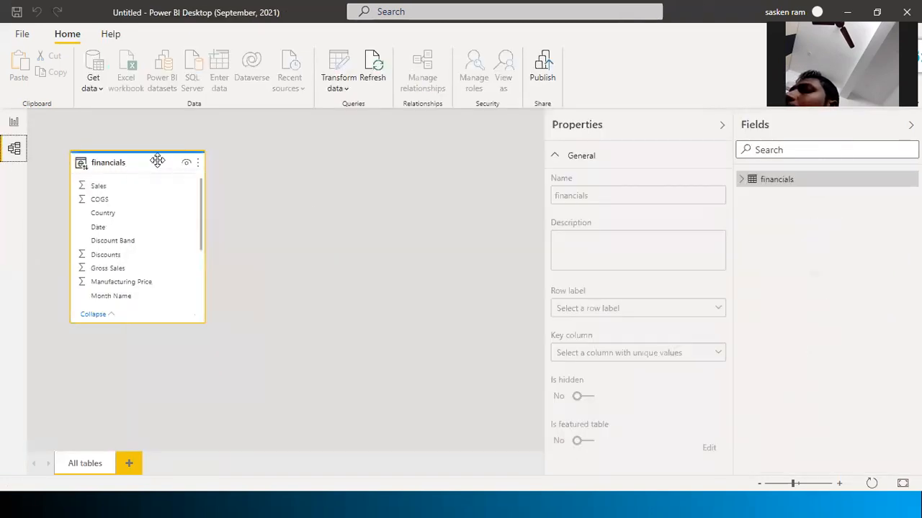
right_click(156, 162)
key("Escape")
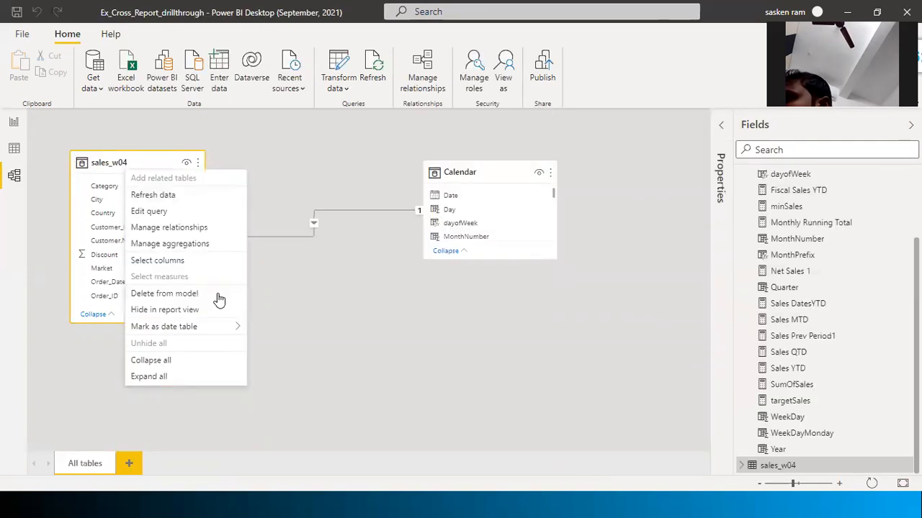
Compare with the published Day2_Fin_Dashboard, then show the untitled report page in a restored, smaller window
key("alt+Tab")
key("alt+Tab")
key("alt+Tab")
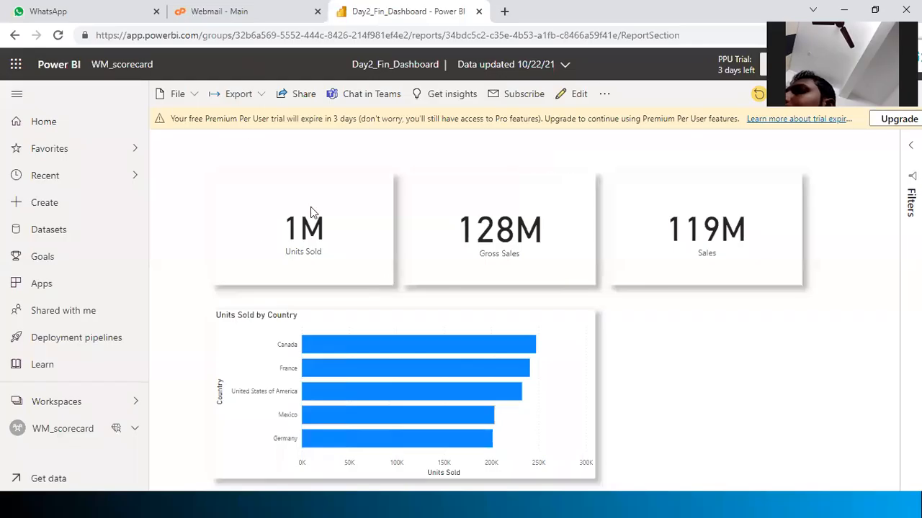
key("alt+Tab")
key("alt+Tab")
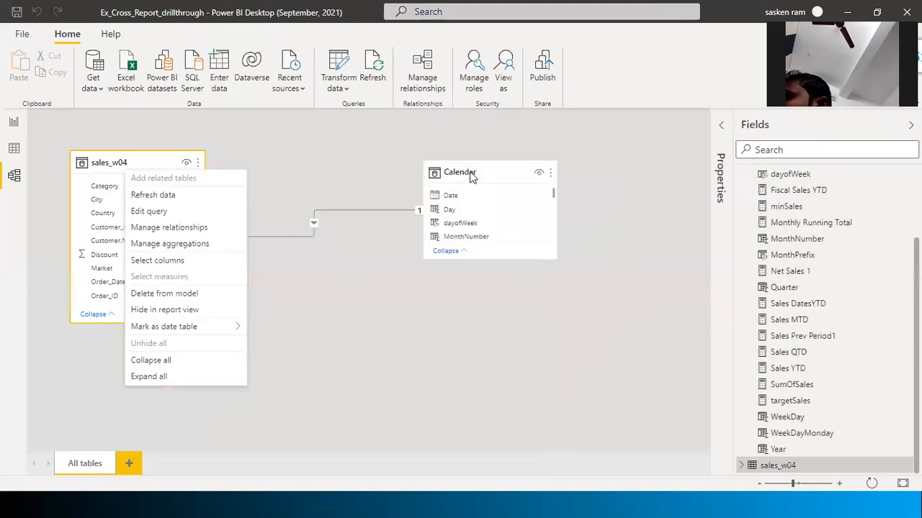
key("alt+Tab")
left_click(494, 181)
key("alt+Tab")
key("alt+Tab")
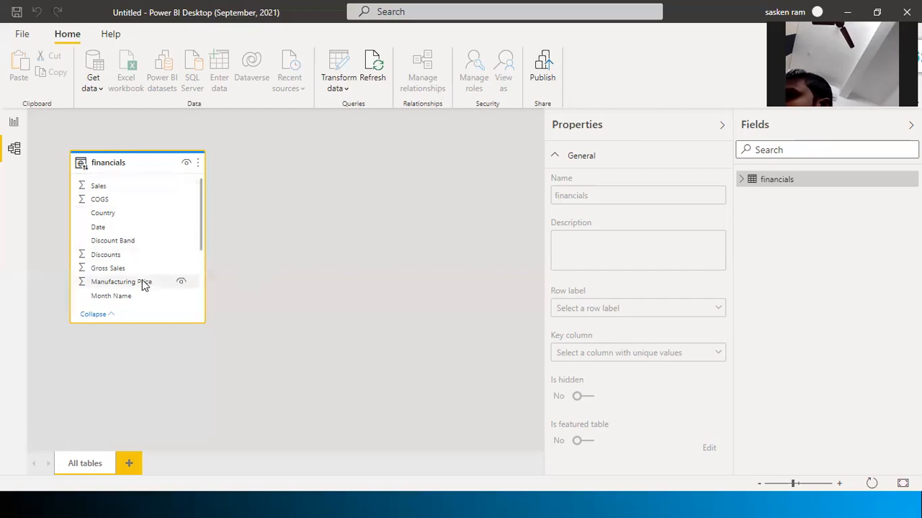
left_click(15, 122)
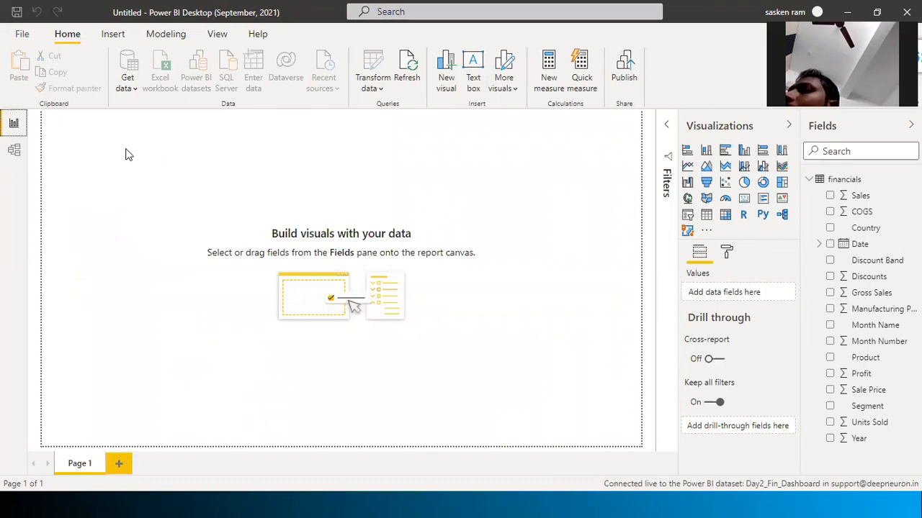
double_click(214, 12)
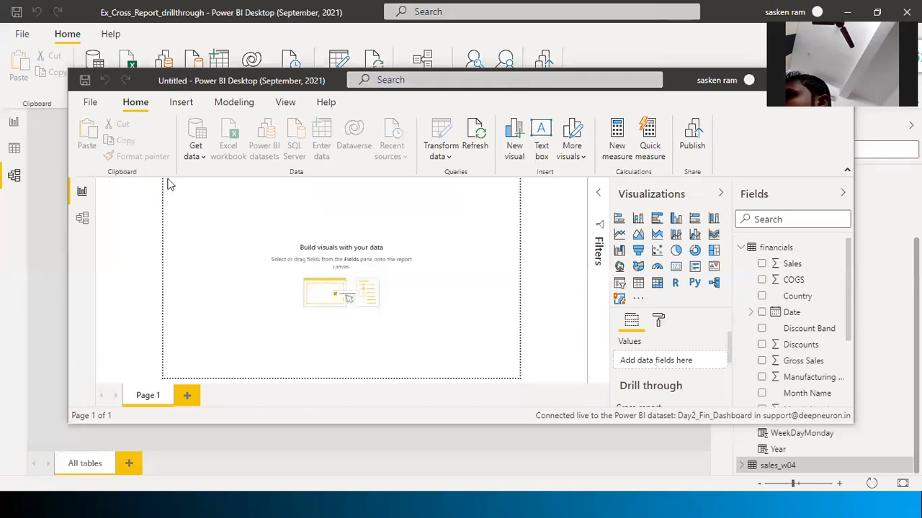
View the untitled report's data model and rearrange its window in front of Ex_Cross_Report_drillthrough
left_click(82, 217)
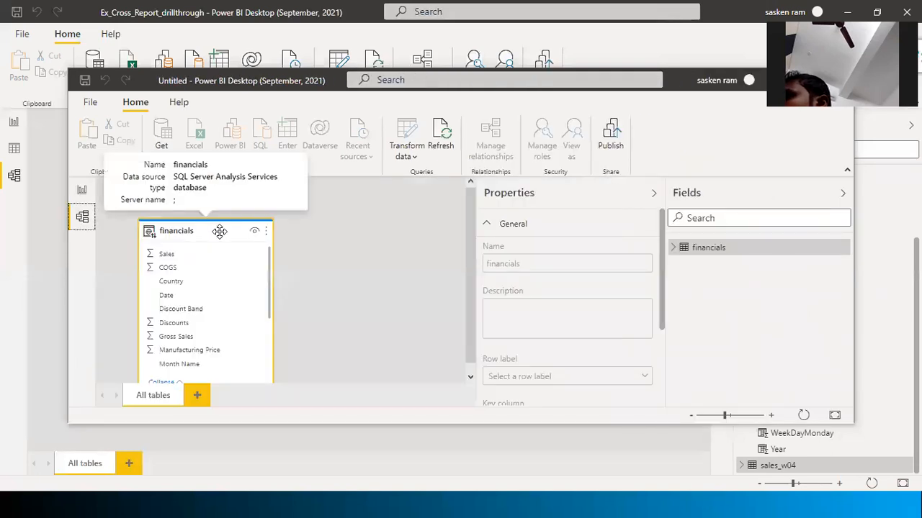
double_click(327, 87)
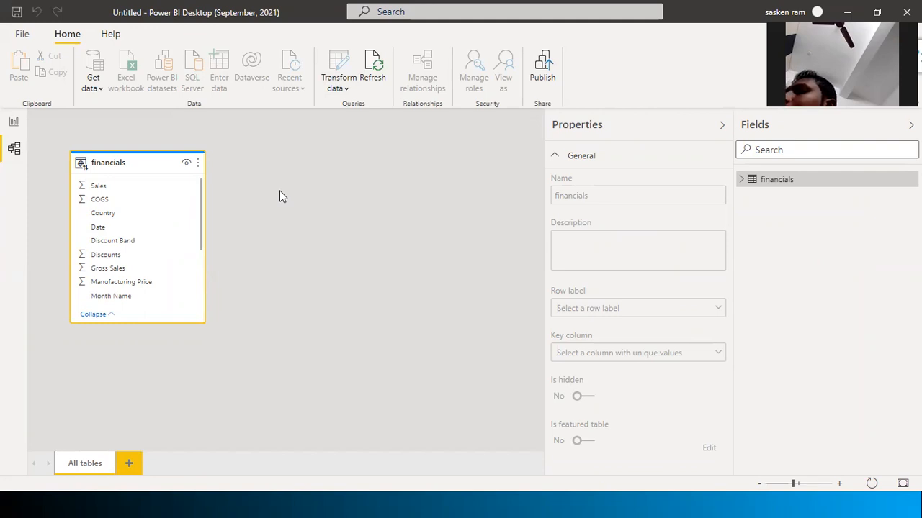
double_click(213, 8)
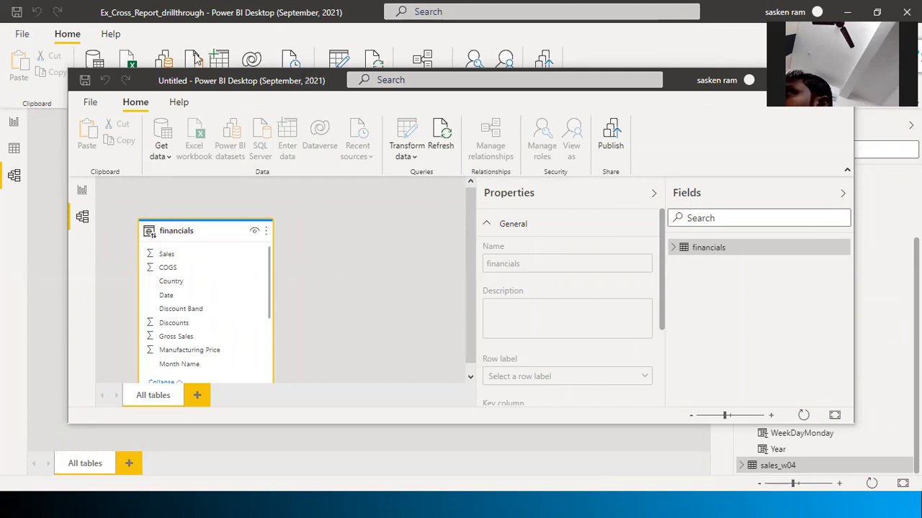
mouse_move(212, 218)
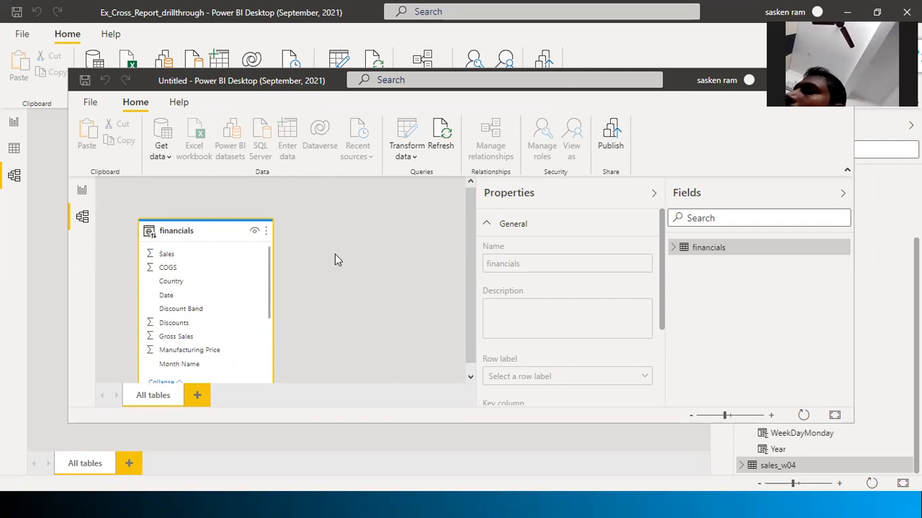
left_click(35, 186)
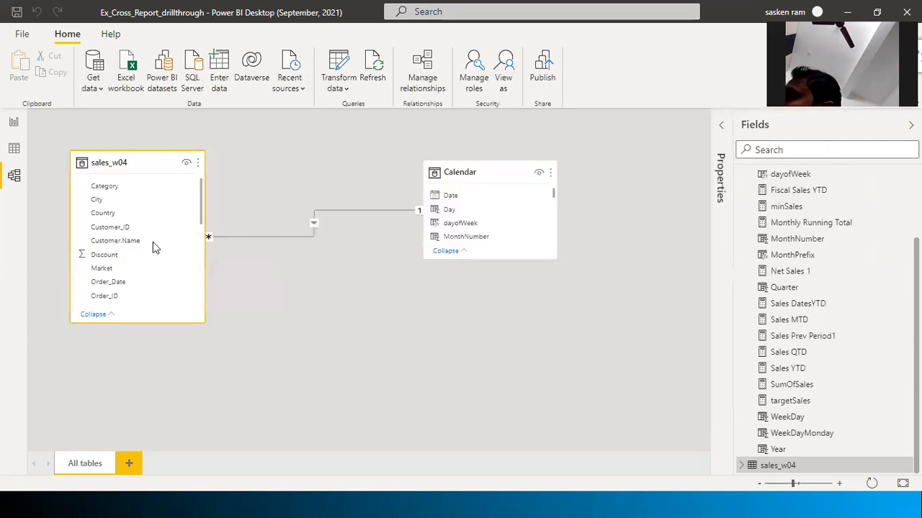
key("alt+Tab")
key("alt+Tab")
key("alt+Tab")
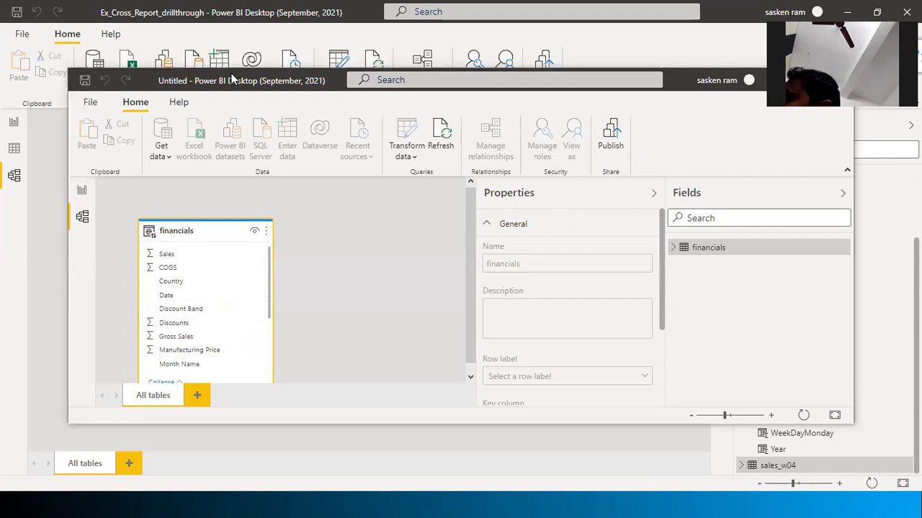
left_click_drag(229, 81, 220, 139)
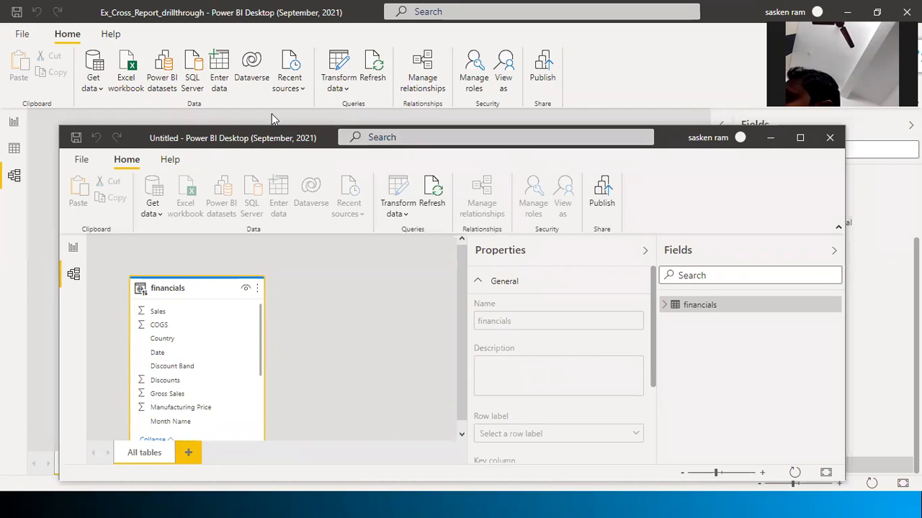
double_click(247, 138)
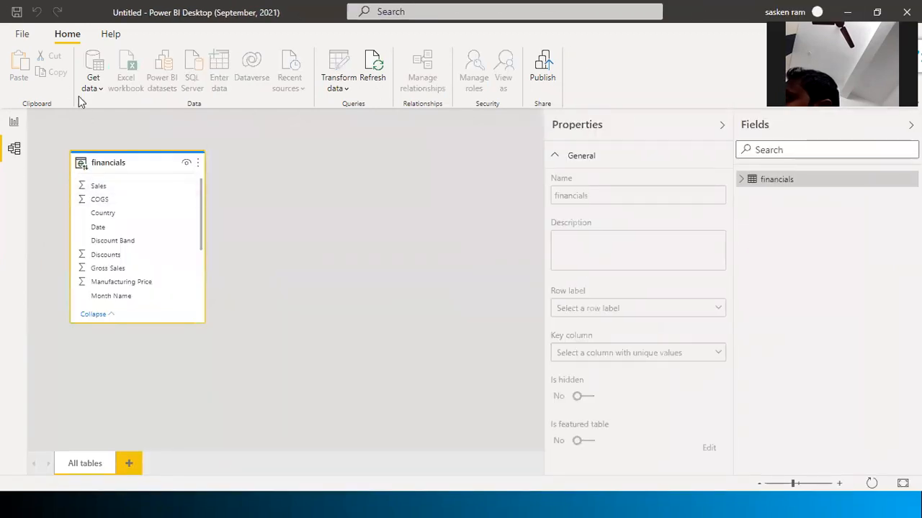
Review the financials table options, then close the untitled report with Don't save
right_click(764, 179)
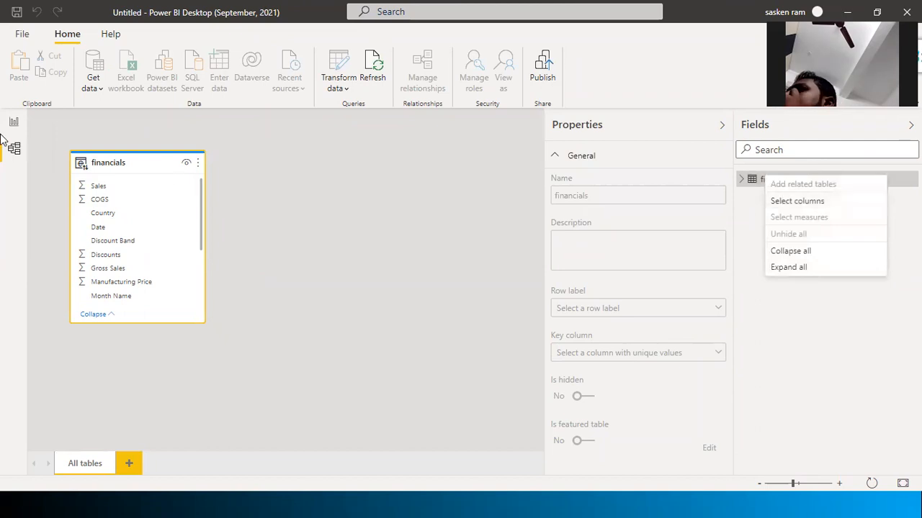
left_click(160, 172)
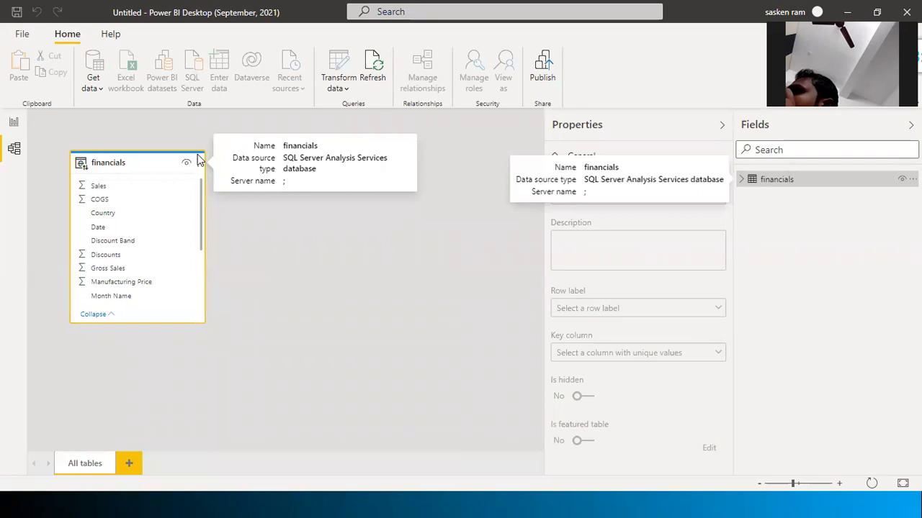
right_click(159, 160)
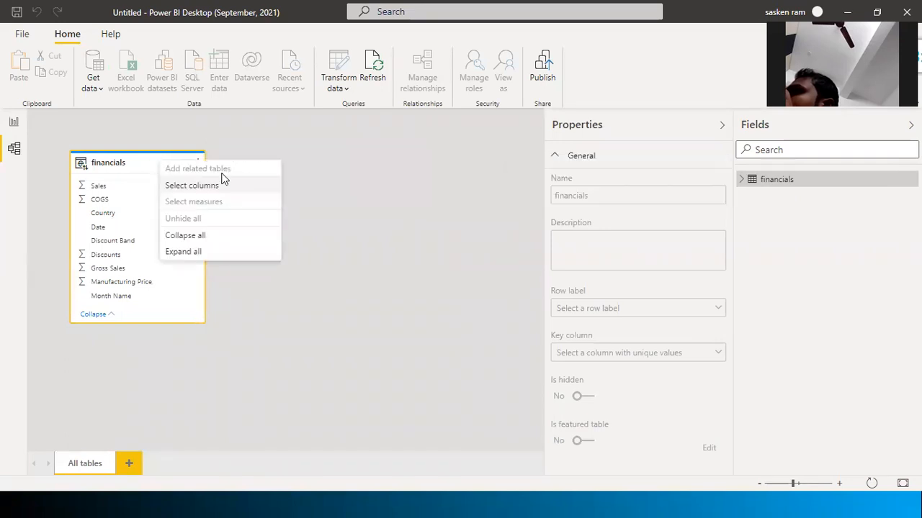
left_click(527, 112)
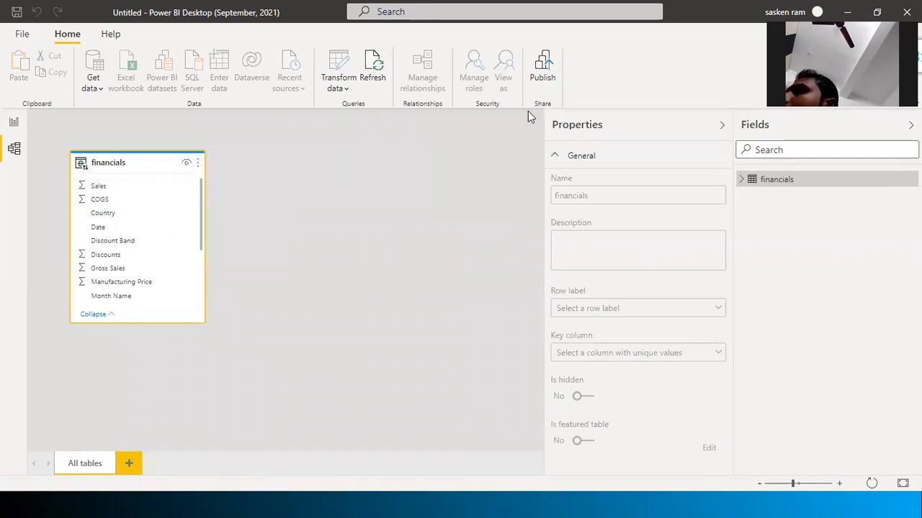
double_click(247, 21)
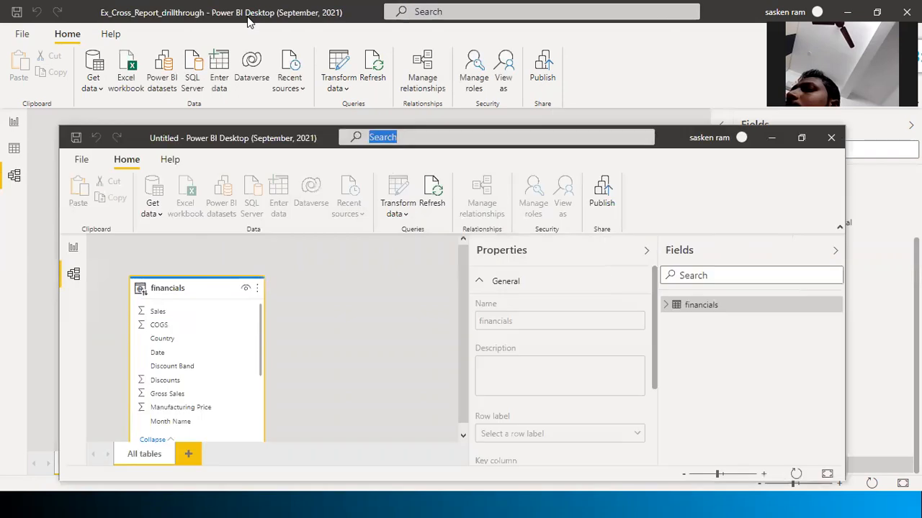
left_click(829, 138)
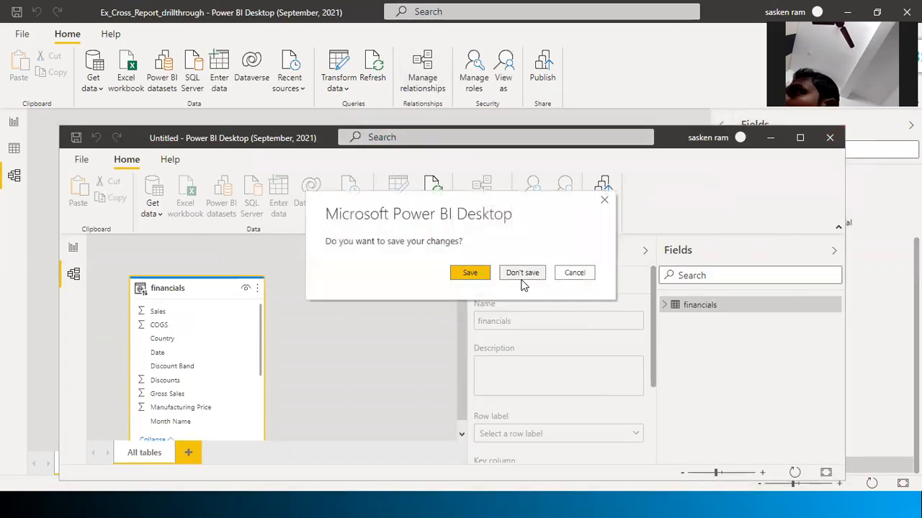
left_click(522, 273)
Switch to the Ex_Cross_Report_drillthrough window and open its File menu
key("alt+Tab")
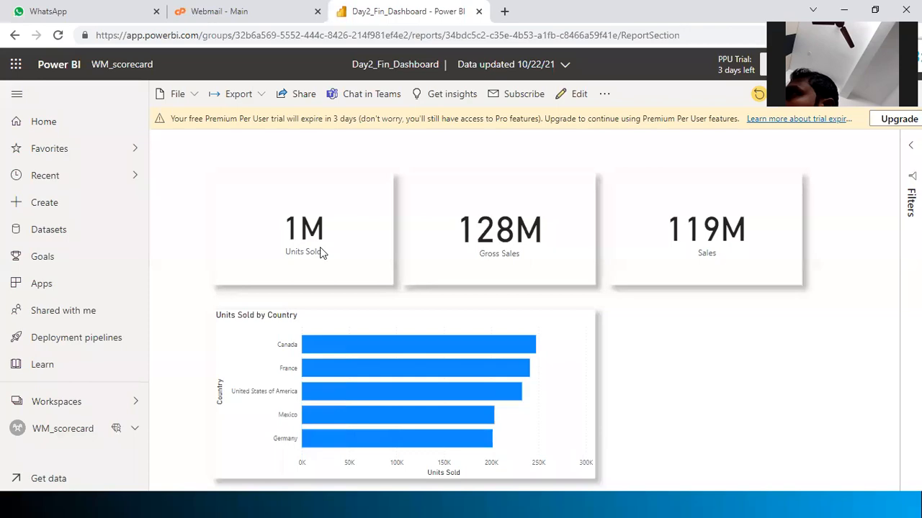
key("alt+Tab")
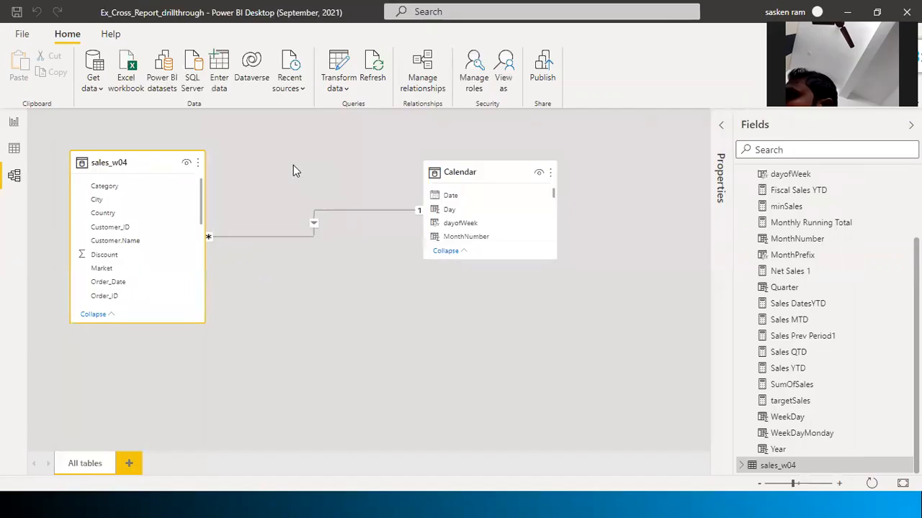
left_click(21, 36)
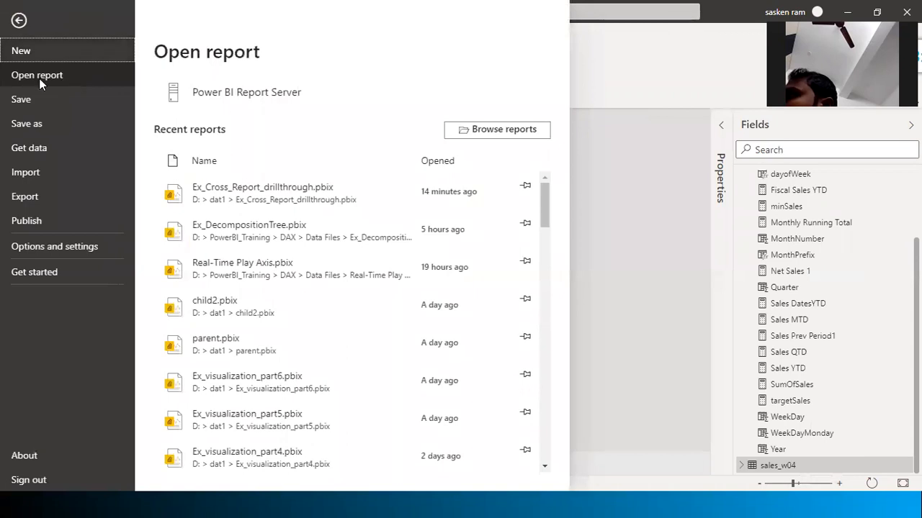
Choose New in the File backstage to launch a blank Untitled report window
left_click(23, 55)
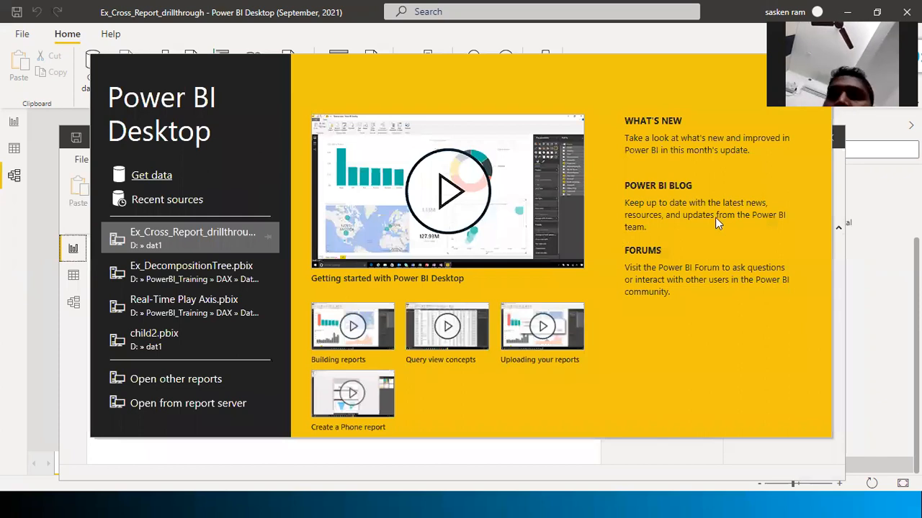
Close the welcome splash screen and maximize the new Untitled report window
left_click(820, 67)
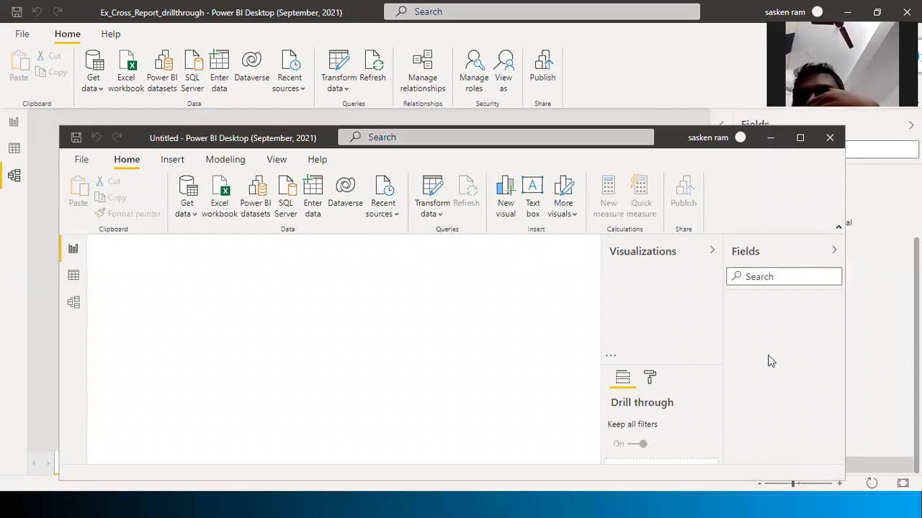
left_click(799, 137)
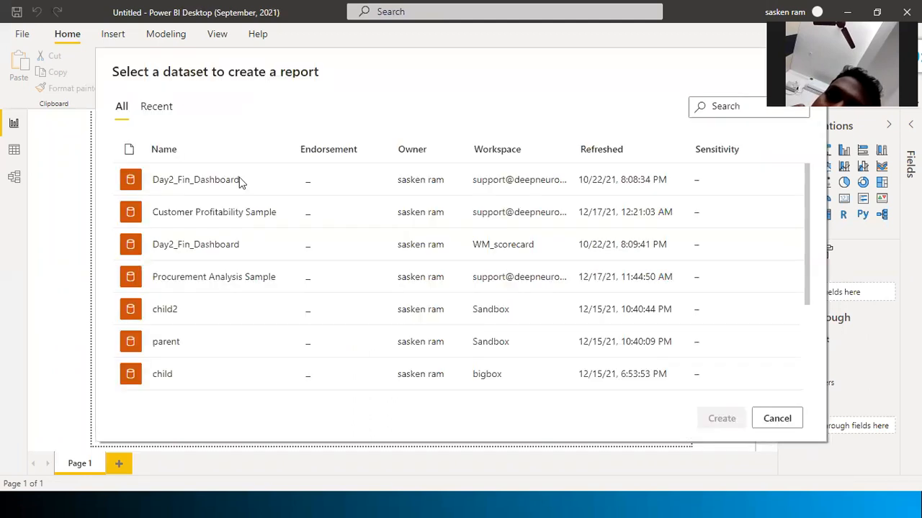
Live-connect to Day2_Fin_Dashboard from the Recent datasets list
left_click(171, 114)
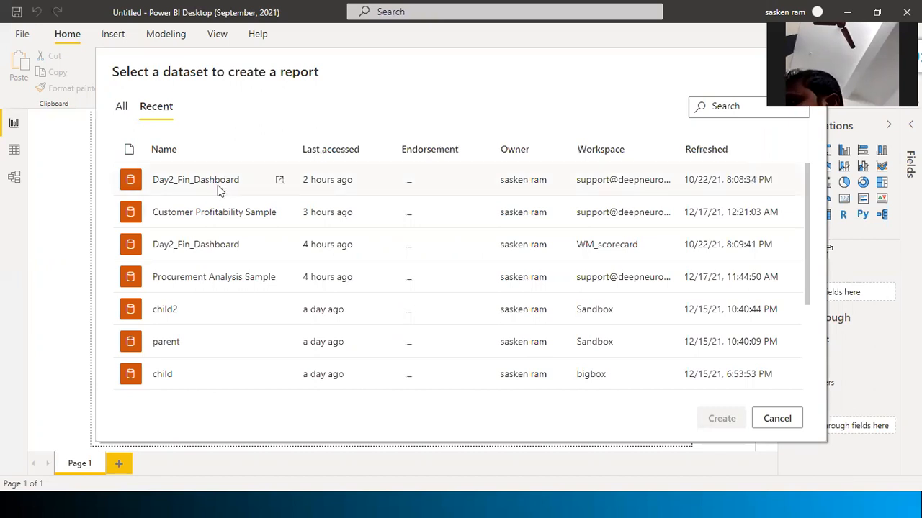
double_click(183, 173)
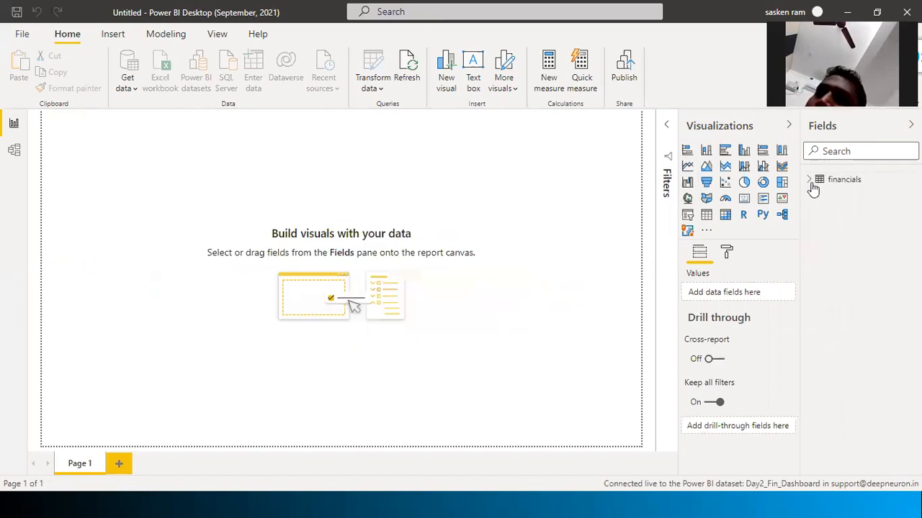
Expand financials, review it in Model view, then add an empty clustered column chart to Page 1
left_click(810, 182)
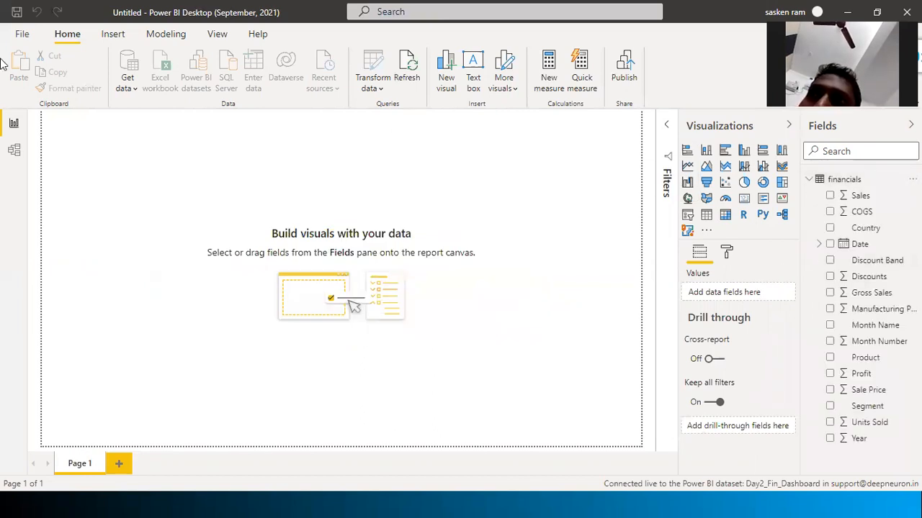
left_click(12, 154)
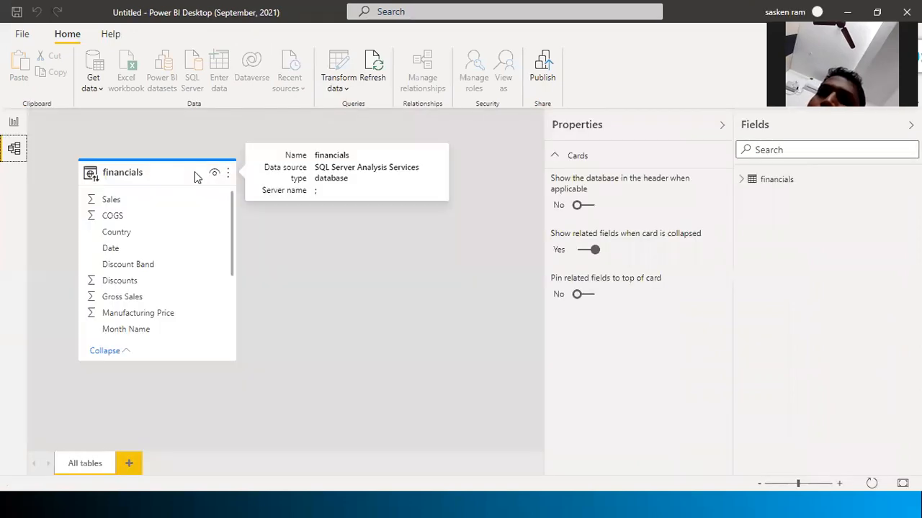
left_click(195, 170)
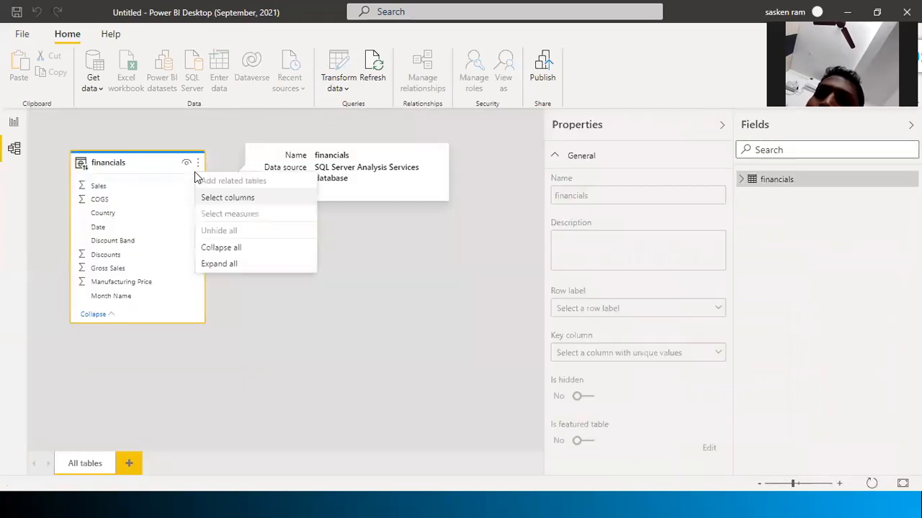
left_click(420, 262)
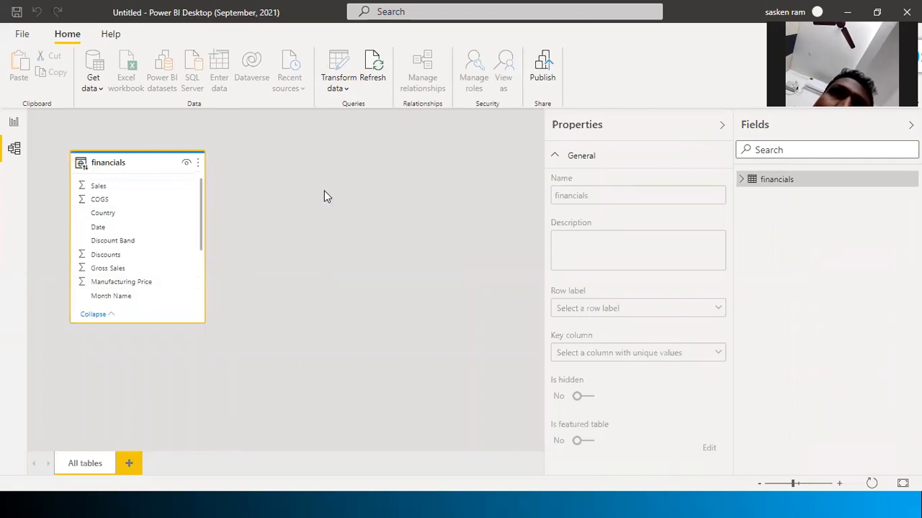
left_click(199, 163)
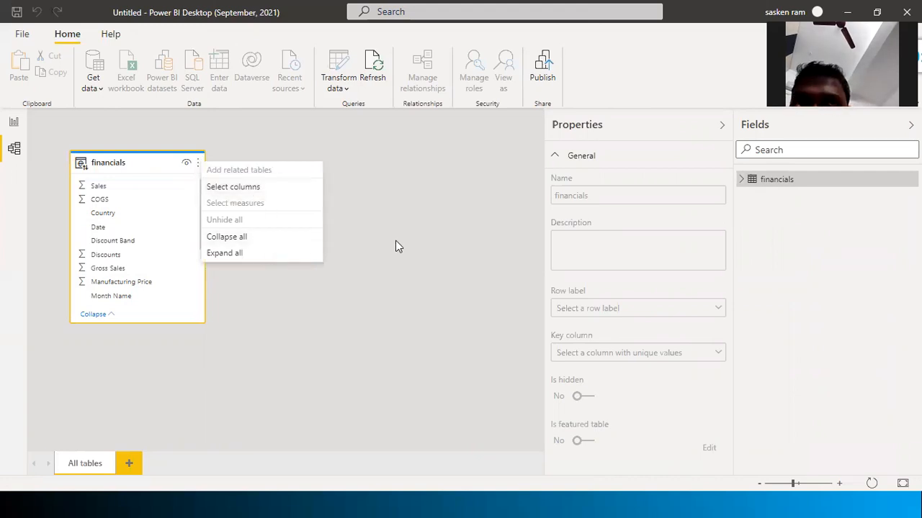
left_click(434, 230)
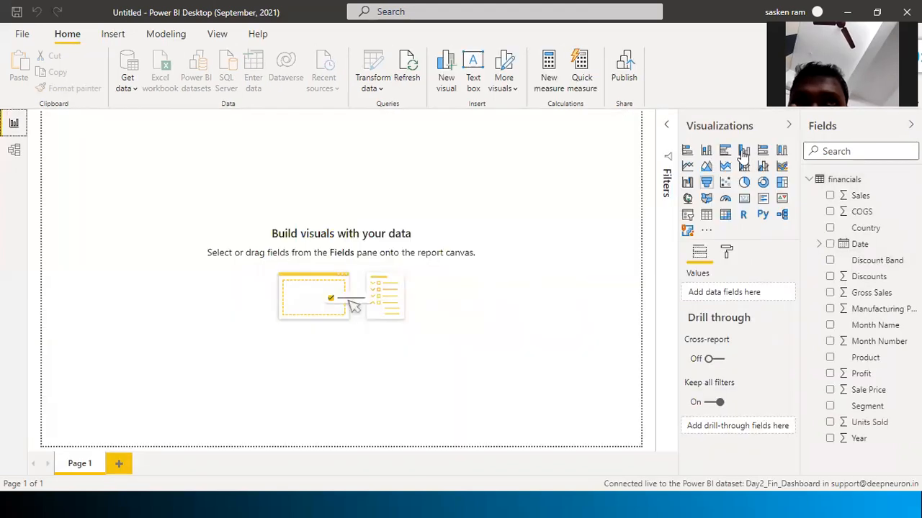
left_click(744, 152)
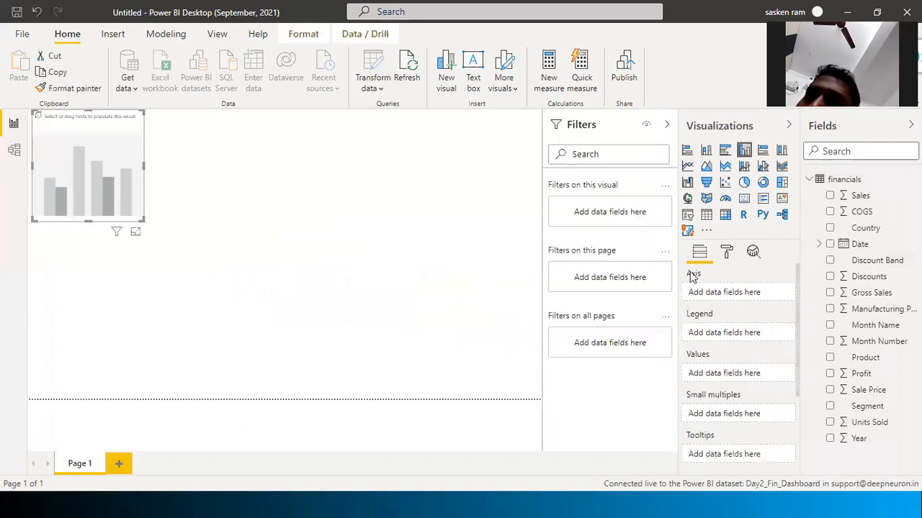
Chart Sales and COGS by Country, widen the visual, and turn data labels on
left_click_drag(866, 198, 225, 264)
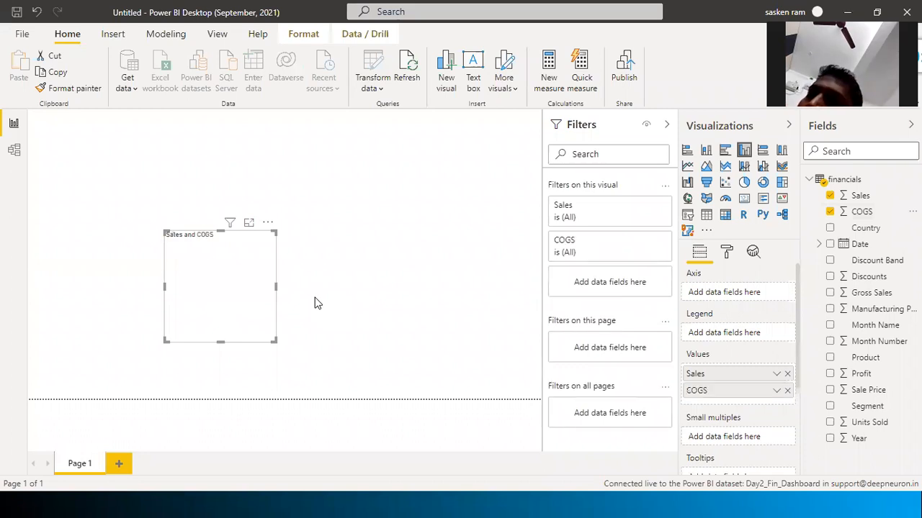
left_click_drag(860, 230, 283, 290)
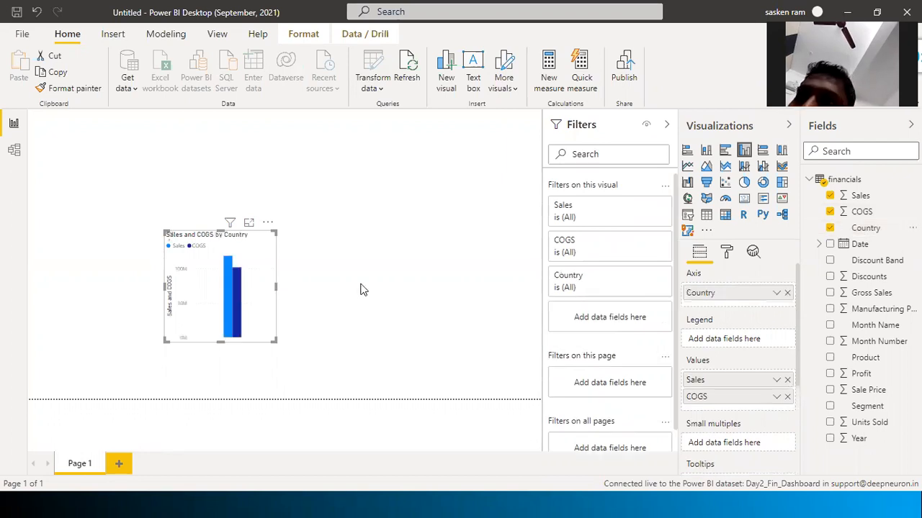
left_click_drag(361, 284, 362, 285)
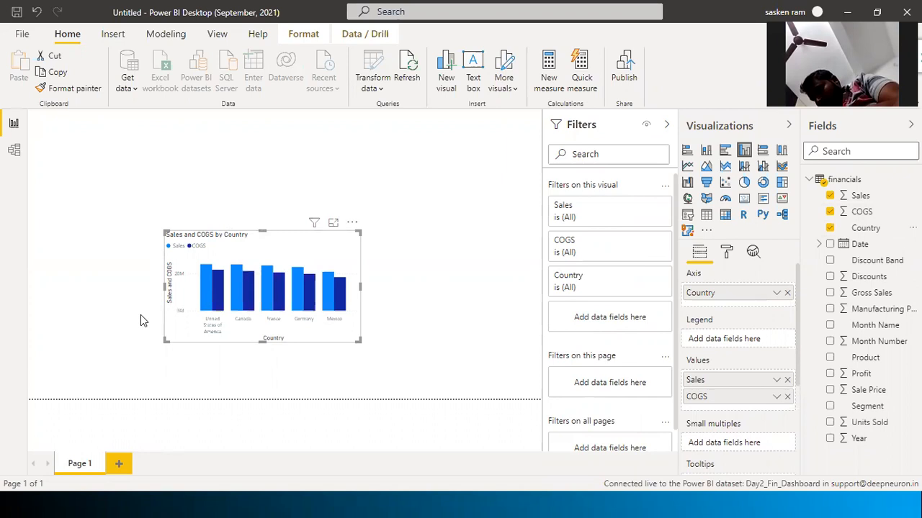
left_click(368, 276)
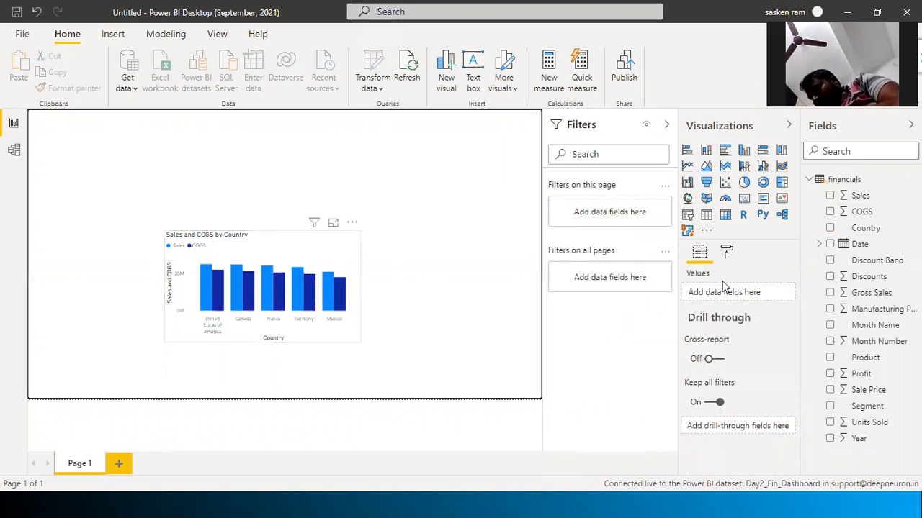
left_click(726, 257)
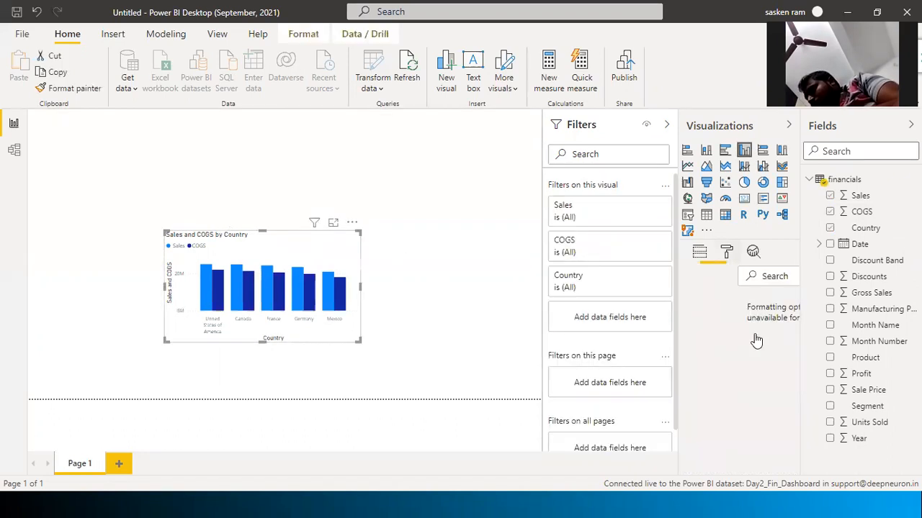
scroll(756, 337, "down", 2)
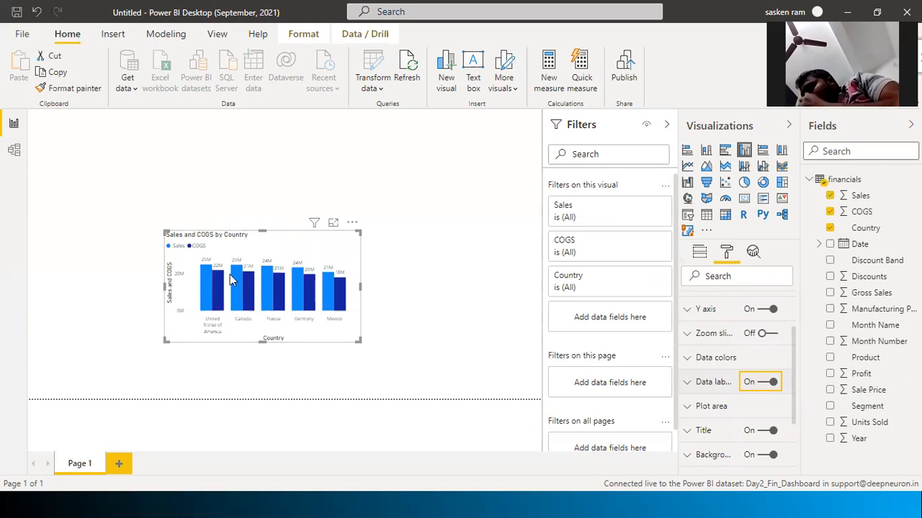
left_click(394, 269)
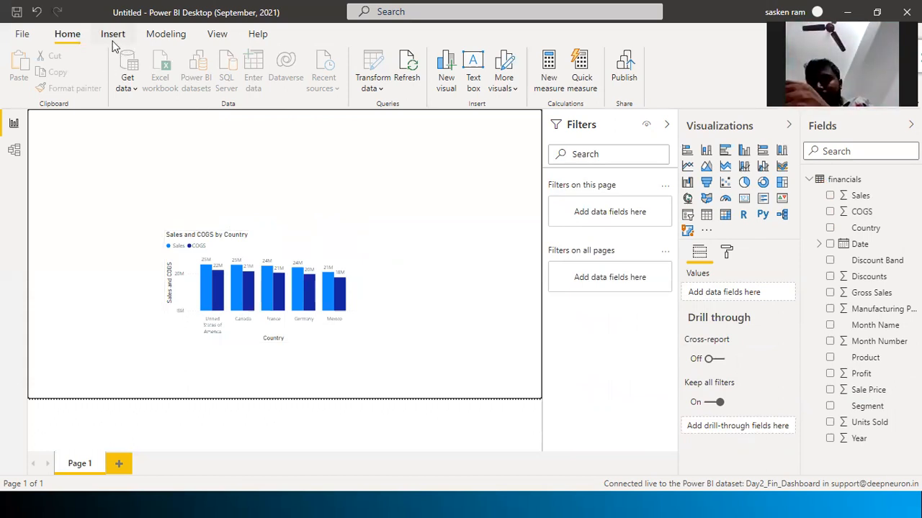
Browse Model view and the Modeling and Home ribbons, opening and closing the Transform data menu
left_click(13, 150)
left_click(17, 124)
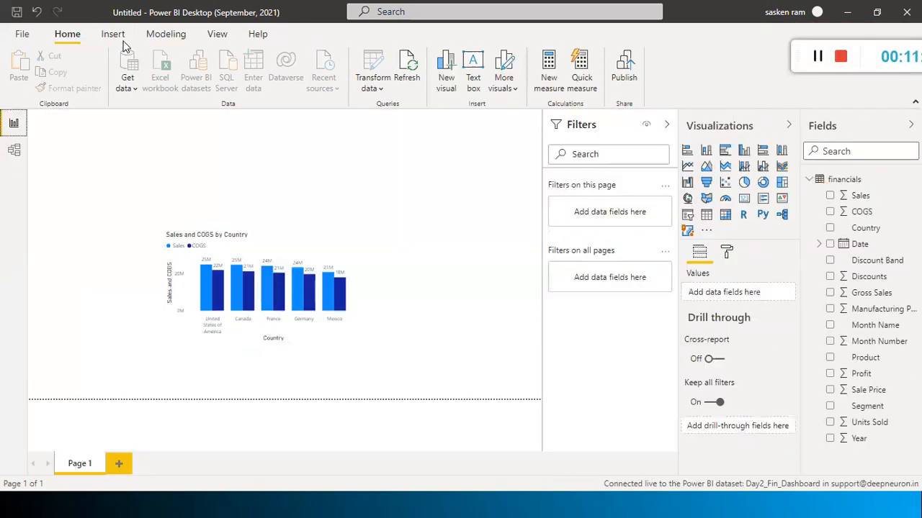
left_click(160, 35)
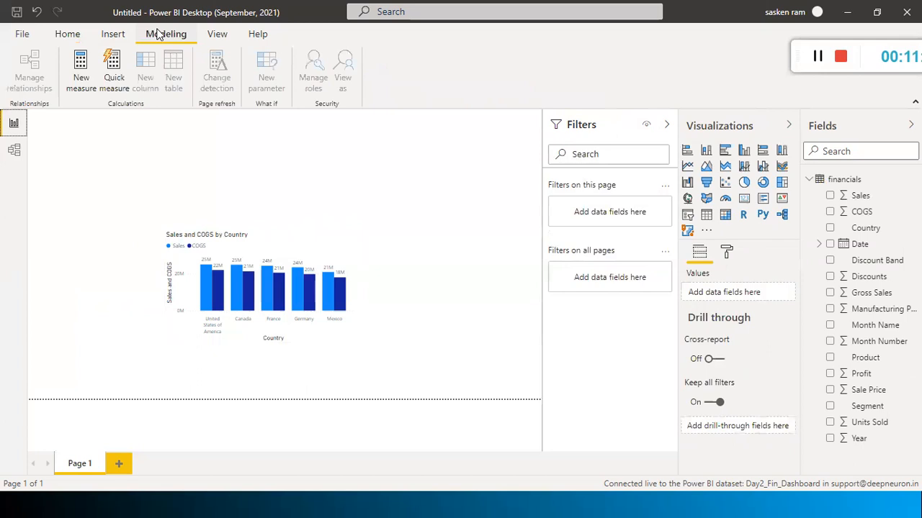
left_click(67, 35)
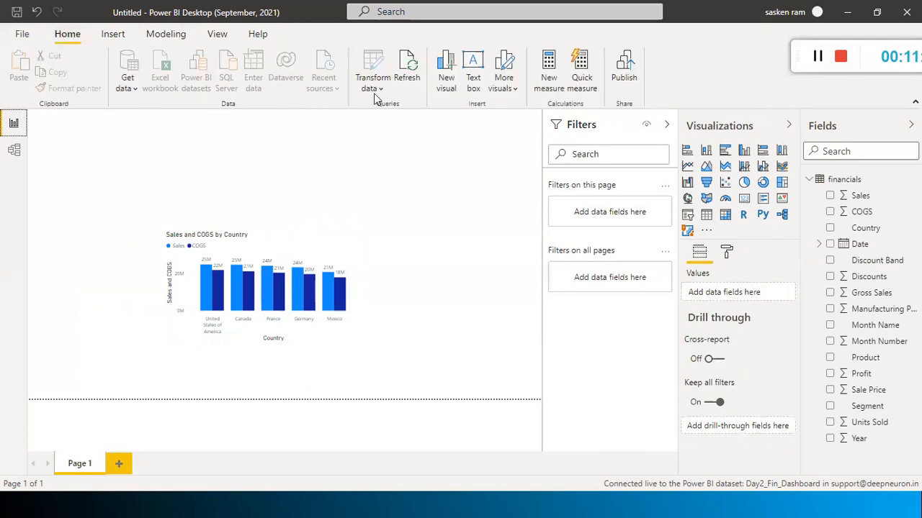
left_click(373, 83)
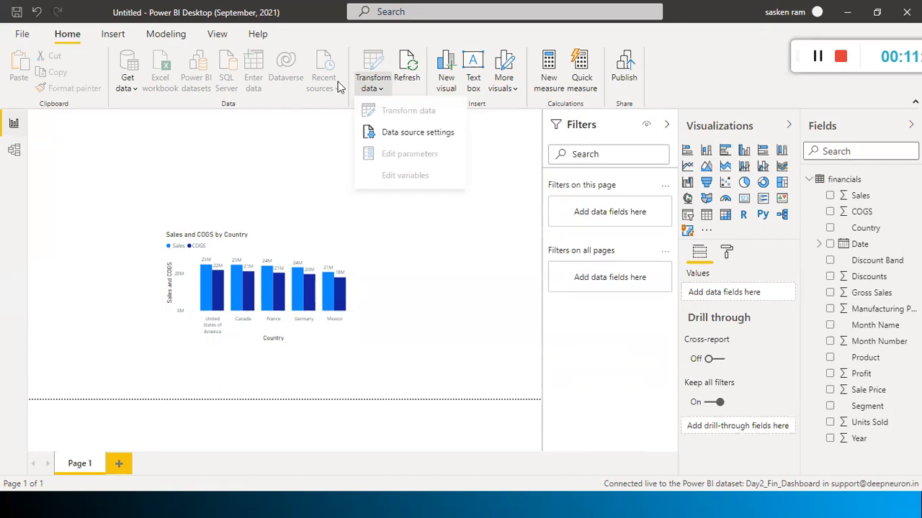
left_click(360, 91)
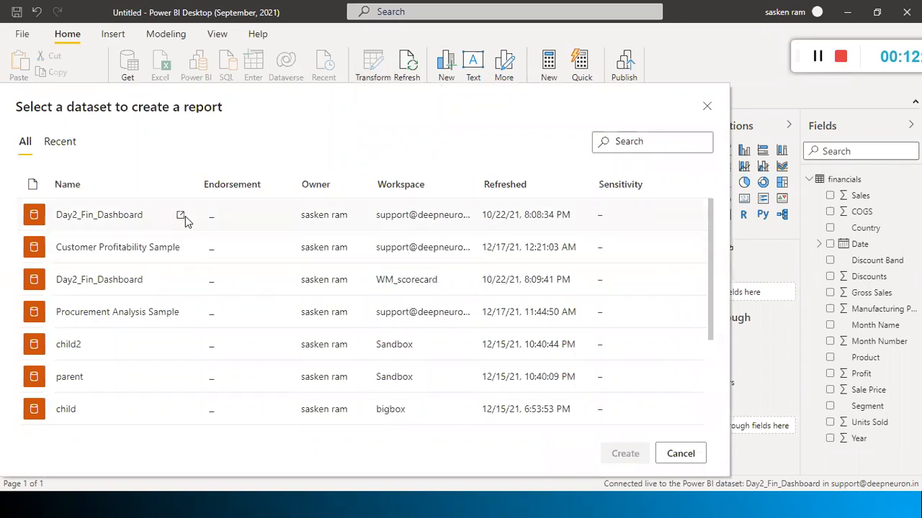
Open Day2_Fin_Dashboard's details and related reports in the browser, then return to the dataset picker
left_click(180, 216)
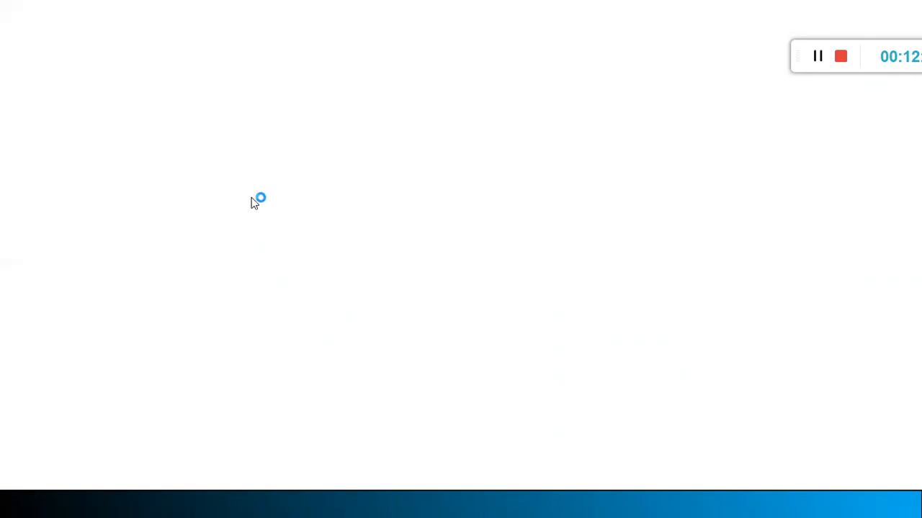
key("alt+Tab")
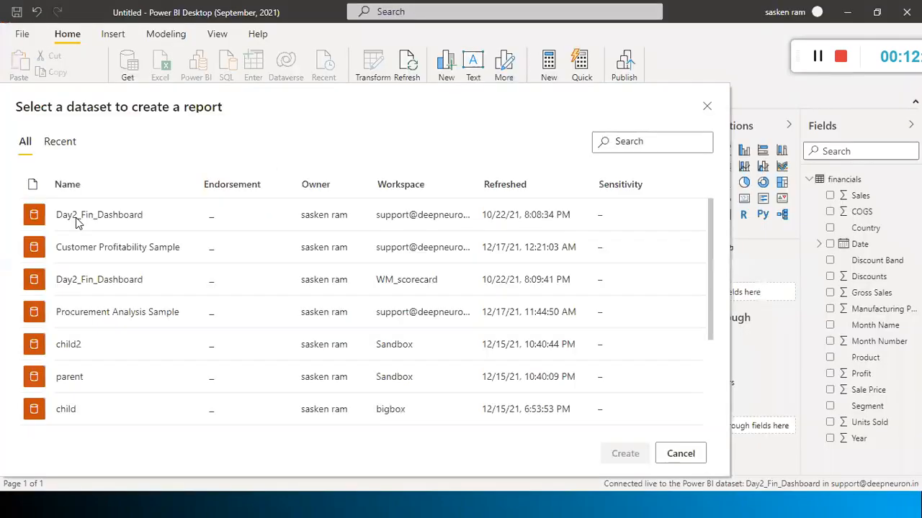
mouse_move(123, 218)
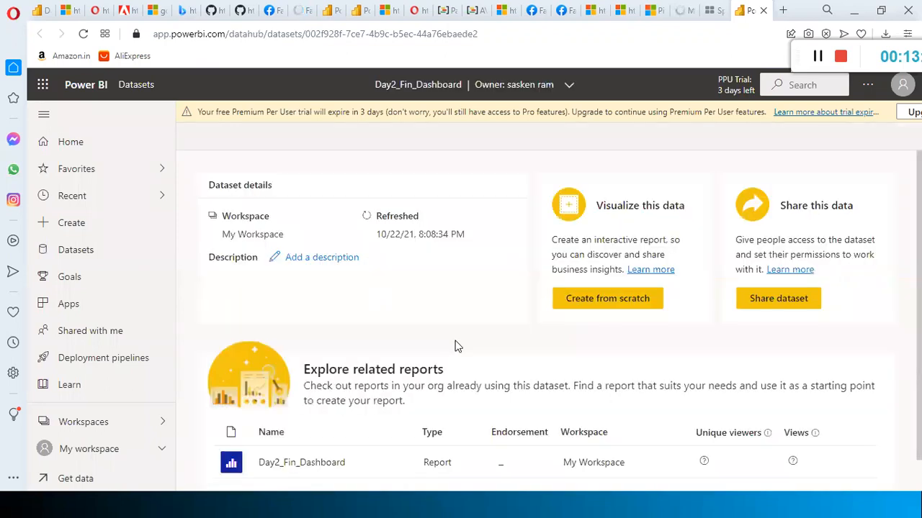
scroll(524, 252, "down", 1)
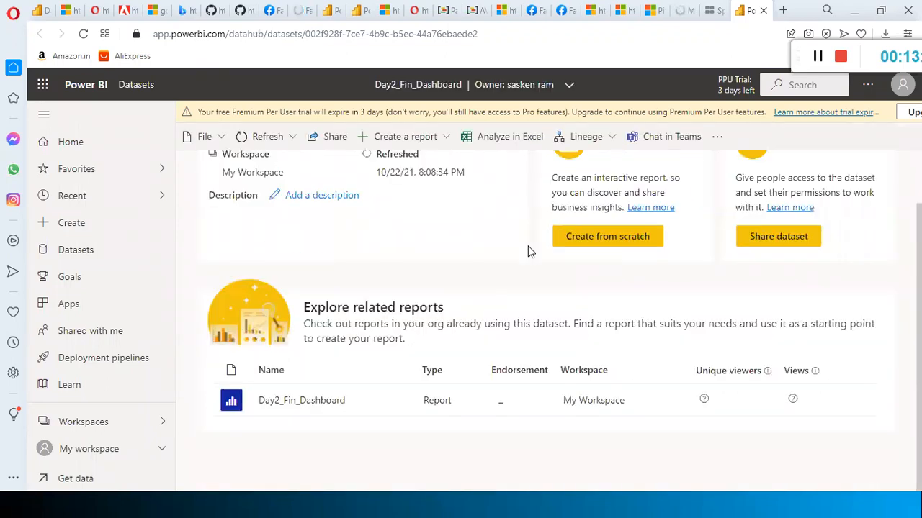
scroll(641, 208, "up", 1)
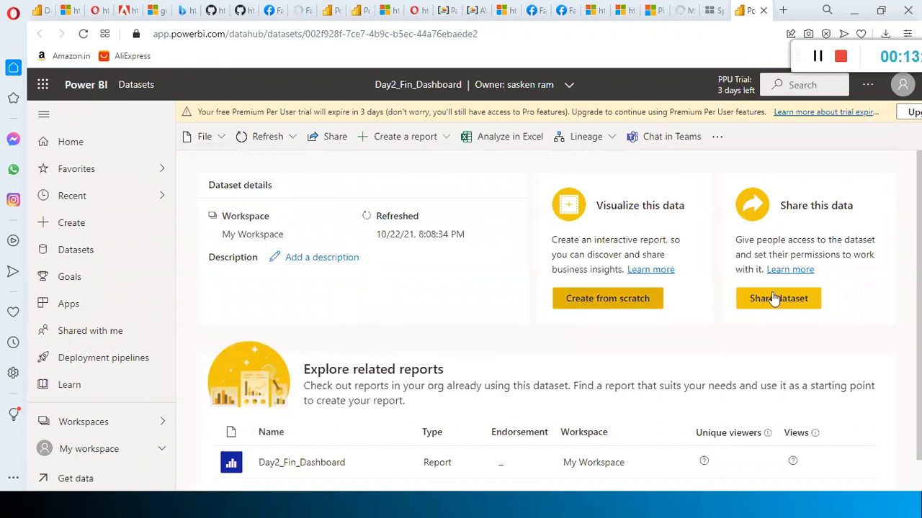
scroll(613, 317, "down", 1)
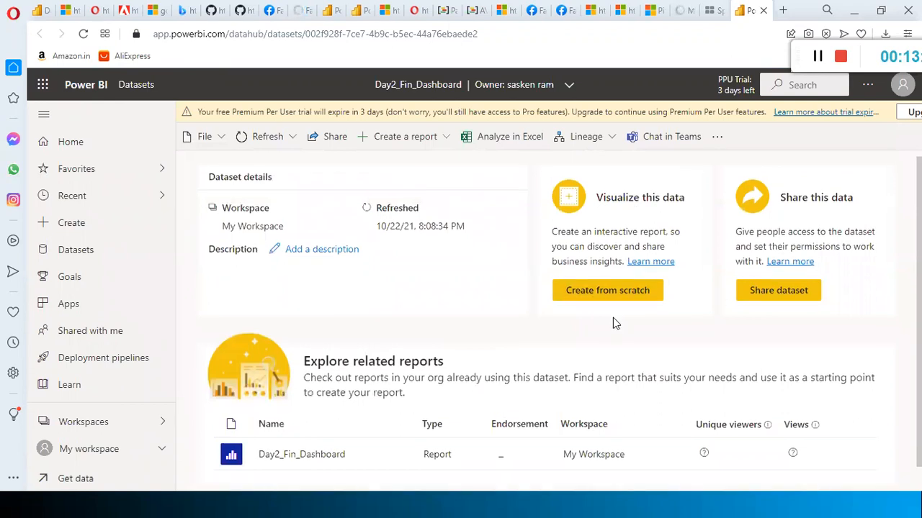
scroll(314, 384, "down", 1)
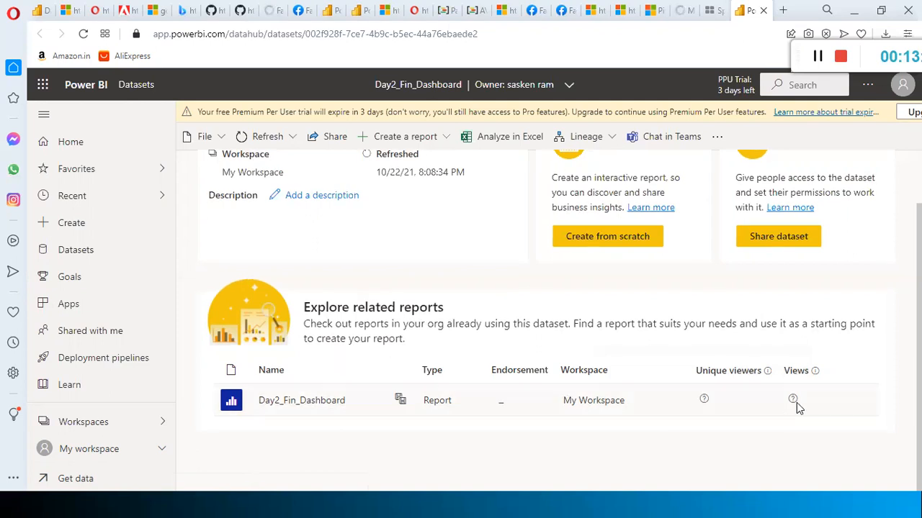
Open the Day2_Fin_Dashboard report from its related reports, then cycle through windows back to the browser
left_click(298, 404)
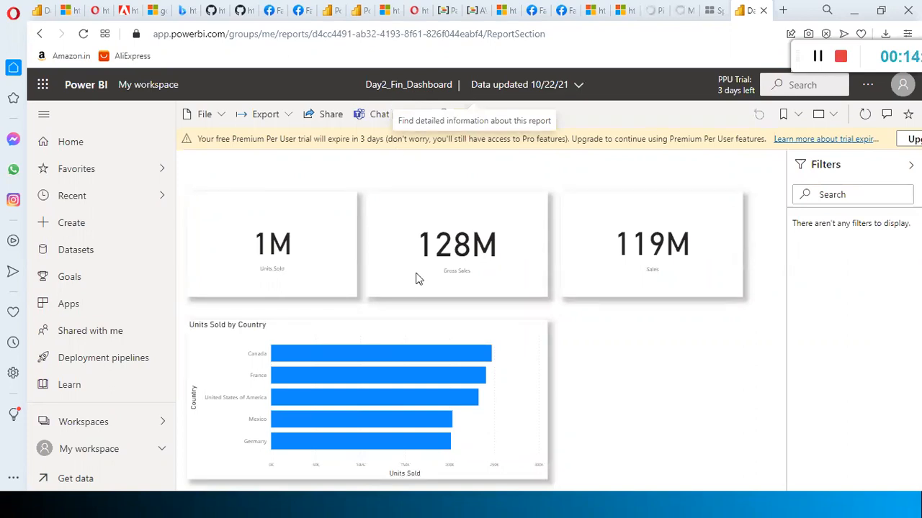
key("alt+Tab")
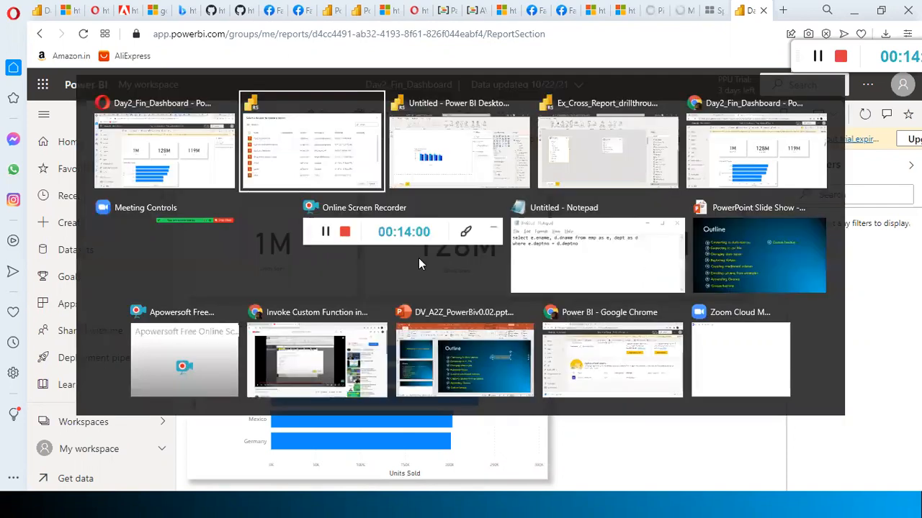
key("alt+Tab")
key("alt+Tab")
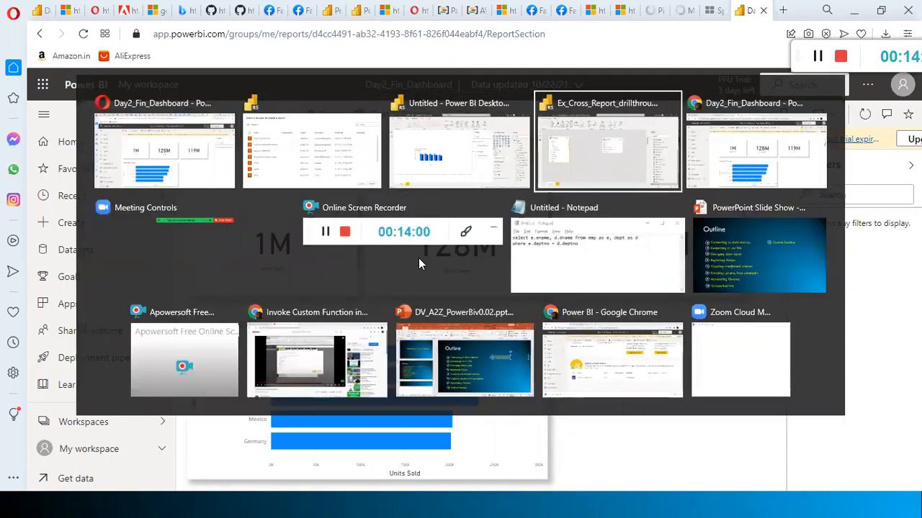
key("alt+shift+Tab")
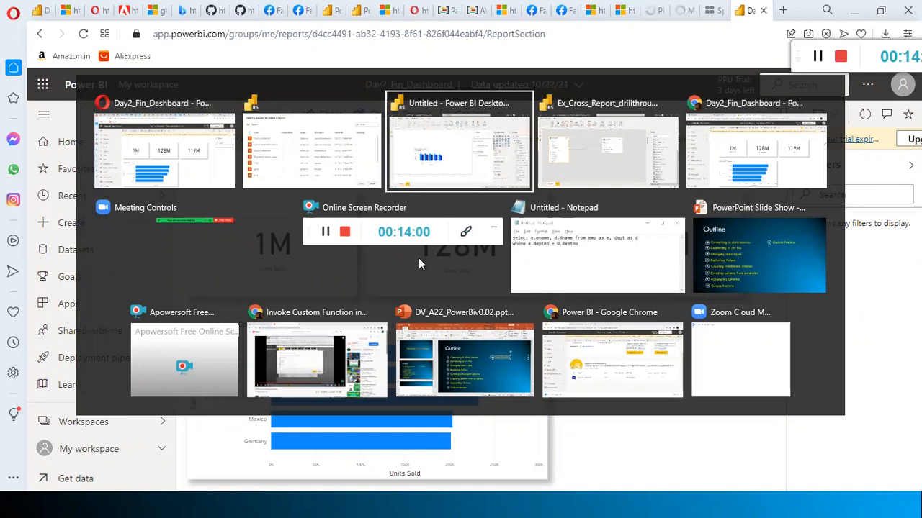
key("alt+Tab")
key("alt+Tab")
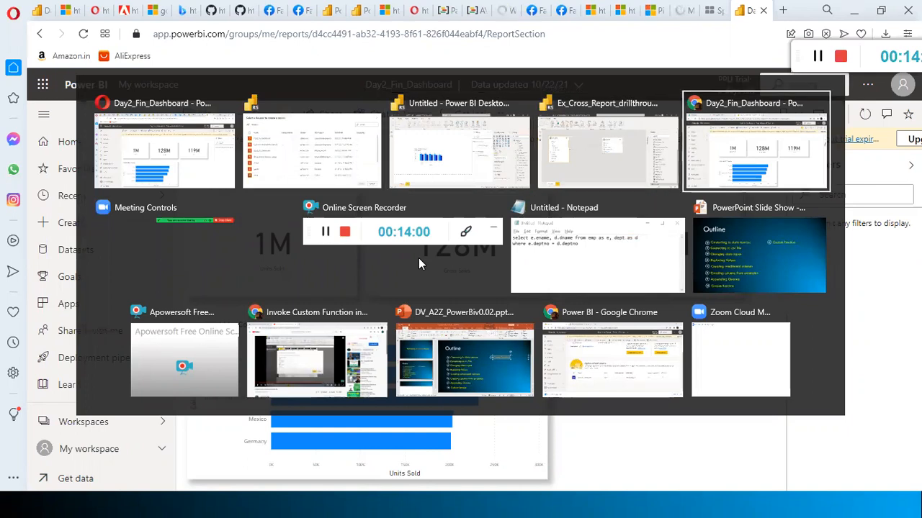
key("alt+Tab")
key("alt+Tab")
key("alt+Tab")
key("alt+Tab")
key("alt+Tab")
key("alt+Tab")
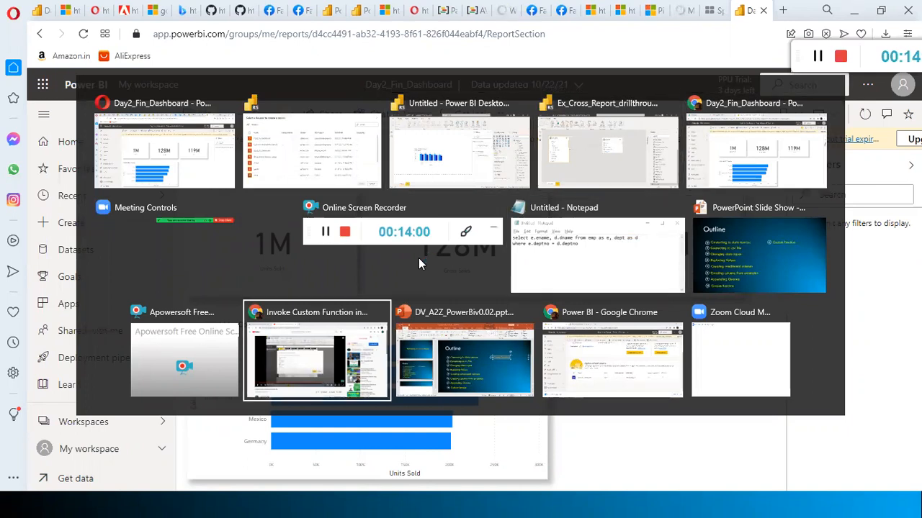
key("alt+Tab")
key("alt+Tab")
key("alt+Tab")
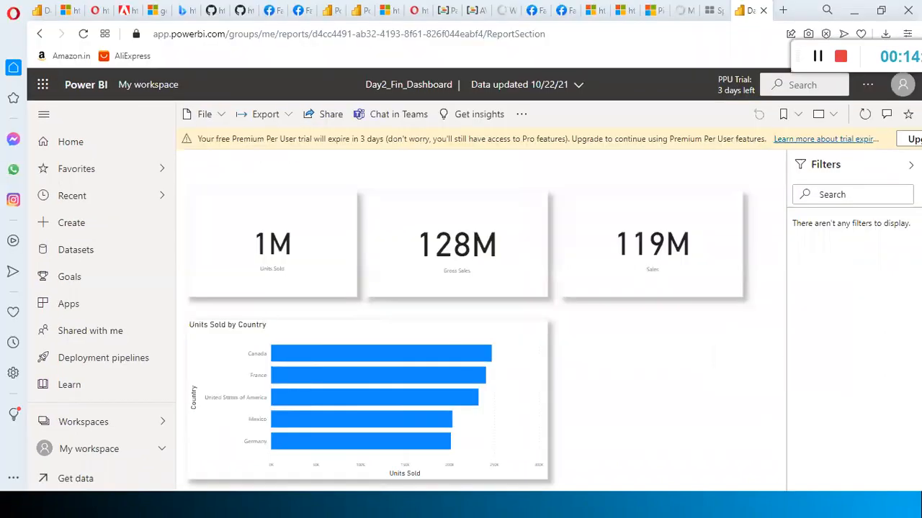
Switch back to the Untitled Power BI Desktop report, cancel the dataset picker and close the recent-reports list
key("super")
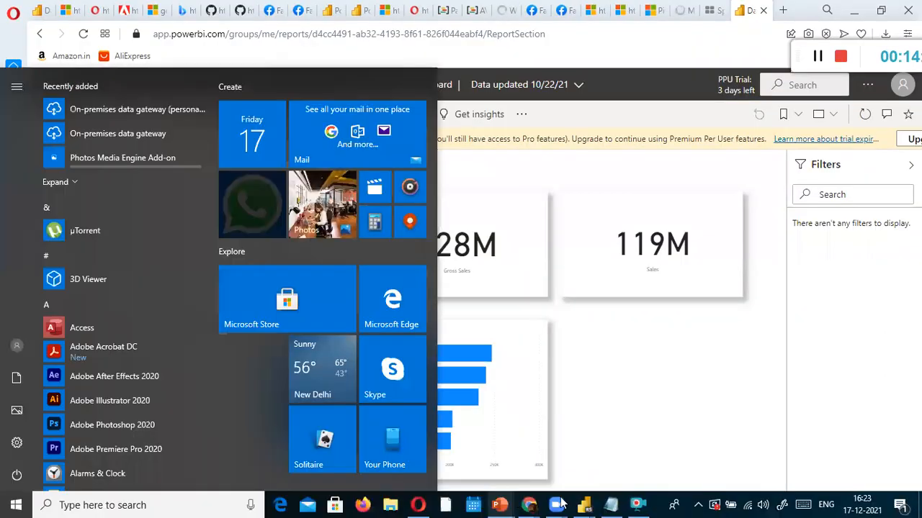
left_click(579, 504)
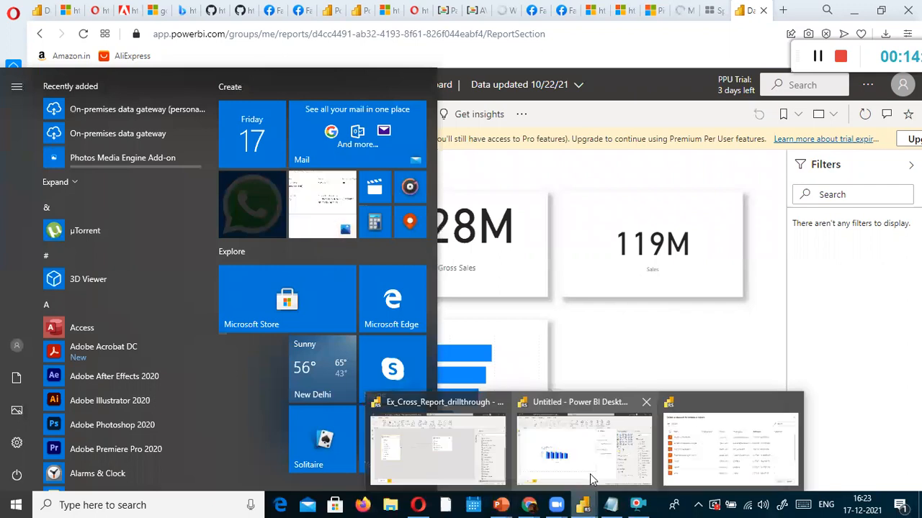
left_click(590, 474)
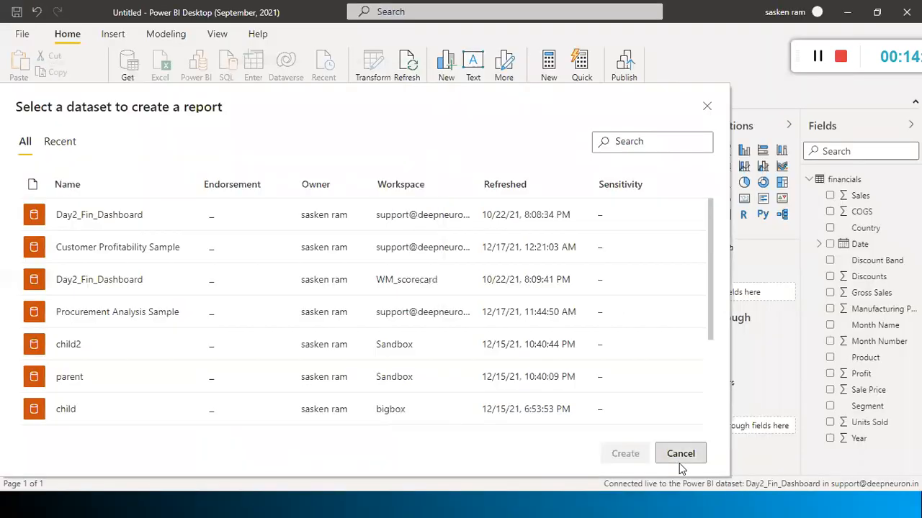
left_click(677, 455)
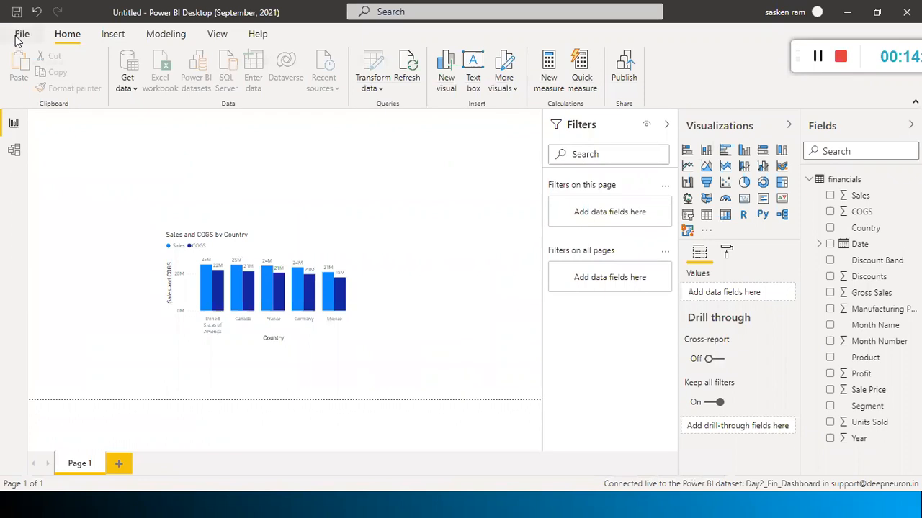
key("ctrl+o")
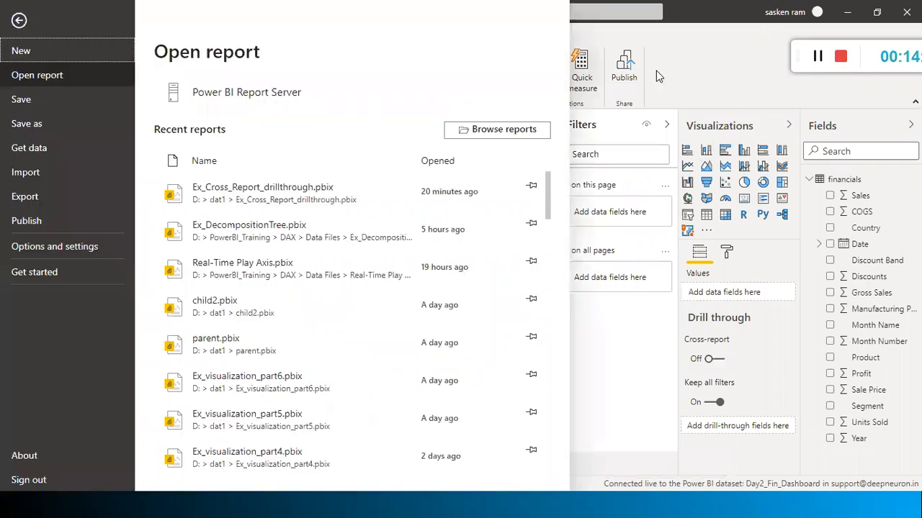
key("Escape")
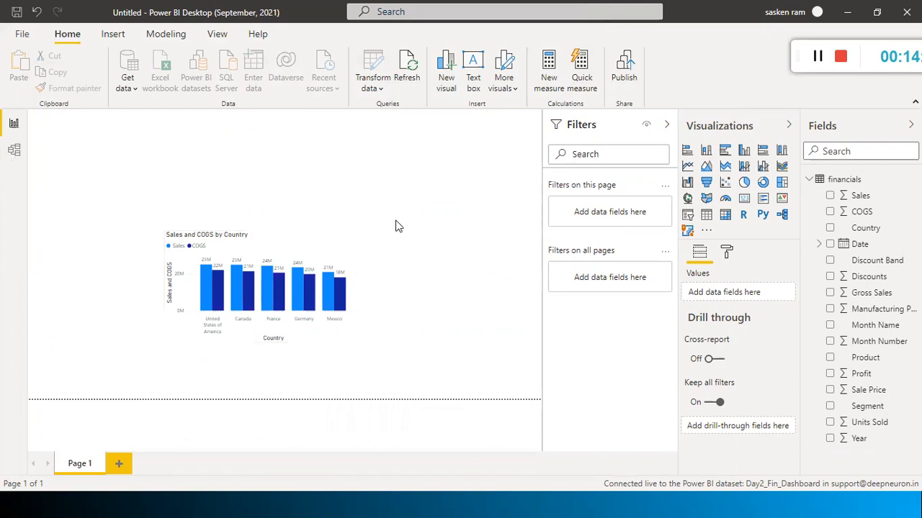
key("alt+Tab")
Toggle between Model and Report views to inspect the financials table, then switch to Chrome's Day2_Fin_Dashboard report
left_click(143, 186)
left_click(13, 152)
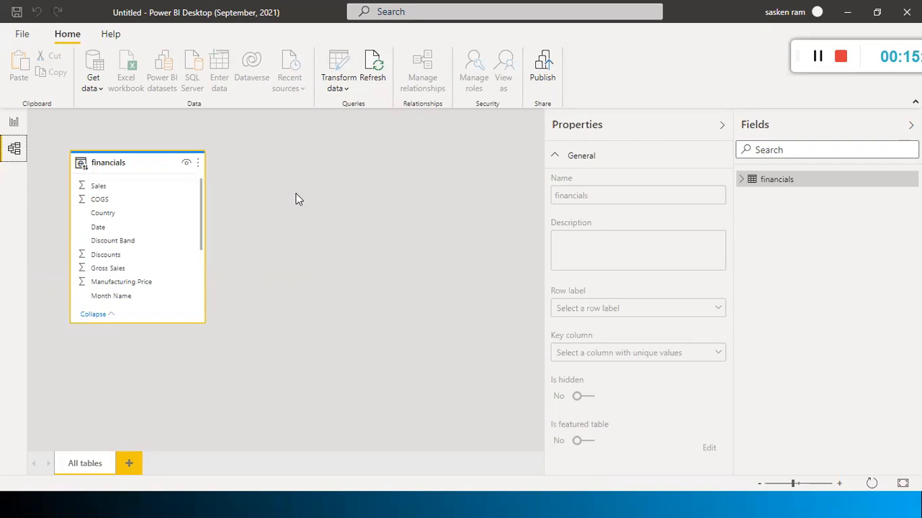
left_click(13, 123)
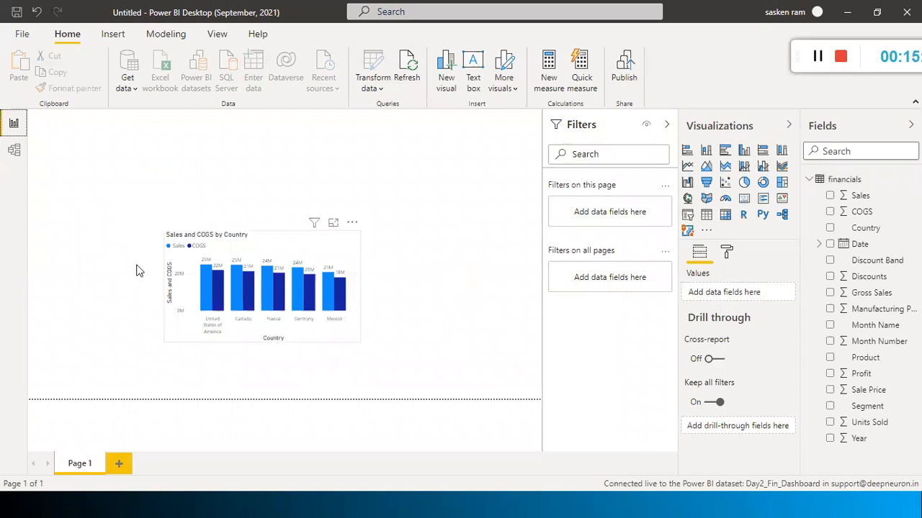
left_click(14, 151)
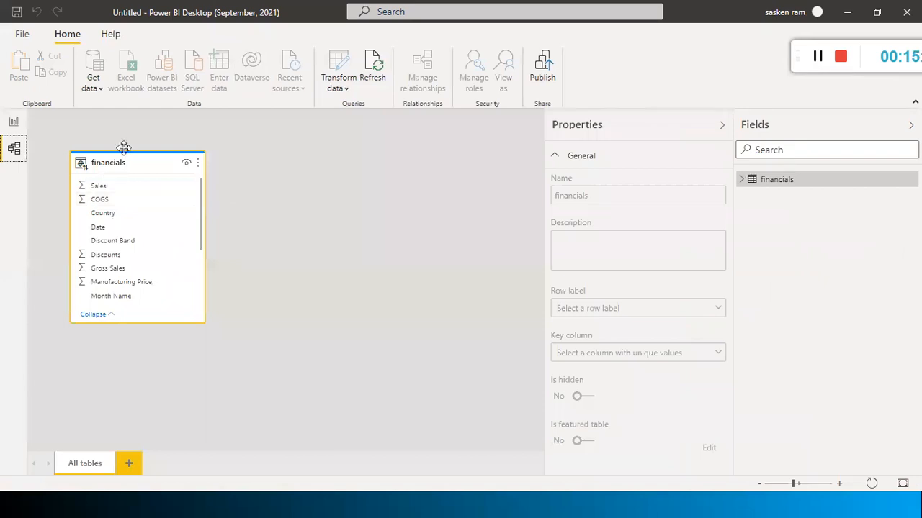
left_click(14, 122)
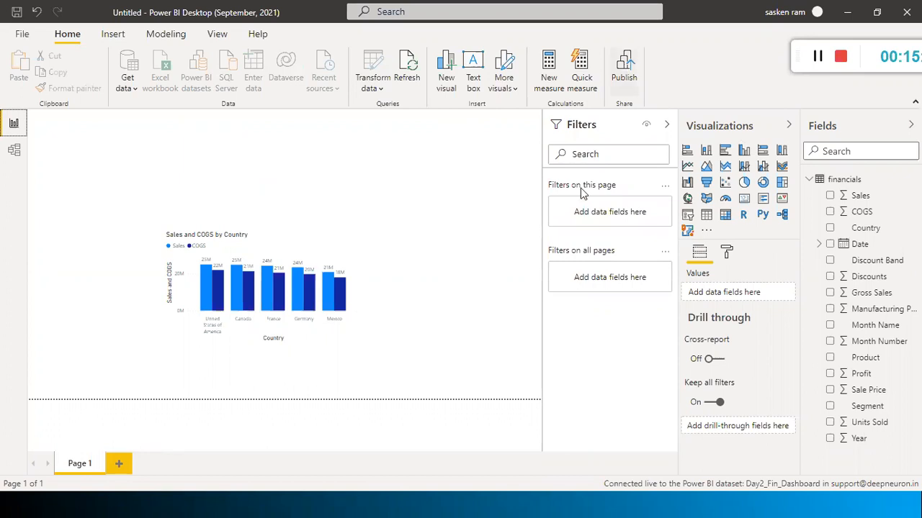
key("alt+Tab")
key("Tab")
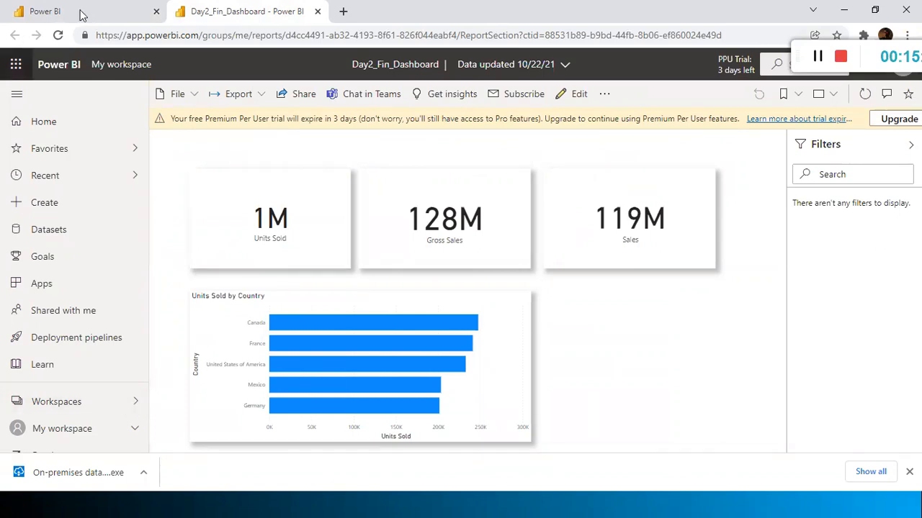
On the Day2_Fin_Dashboard dataset page, open Share dataset and dismiss it without granting access
left_click(121, 12)
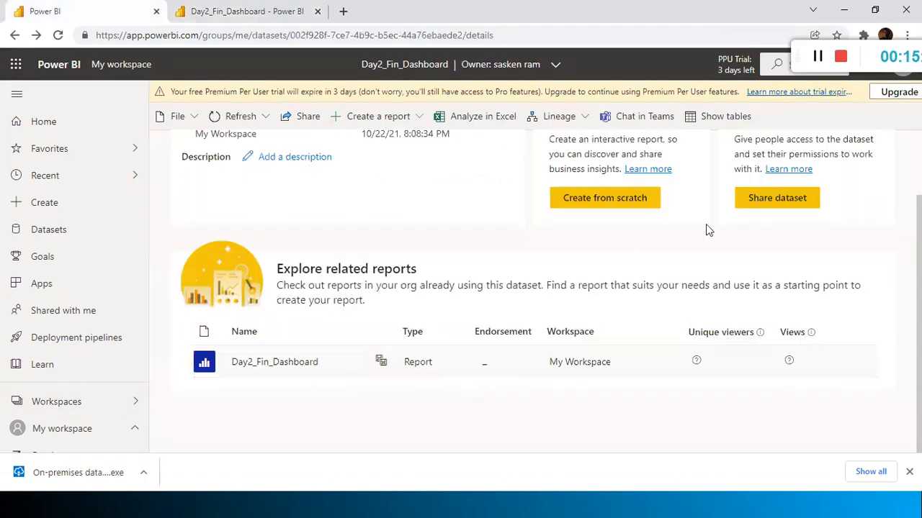
scroll(725, 230, "up", 1)
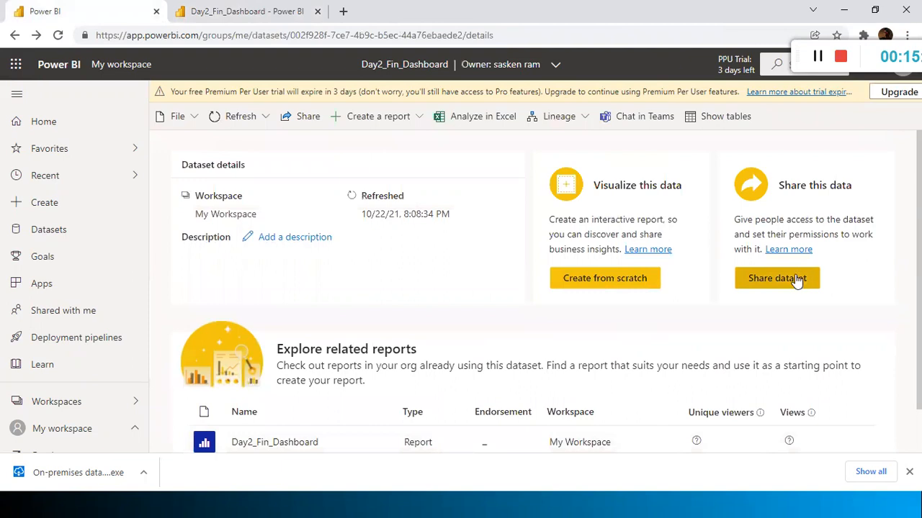
left_click(776, 278)
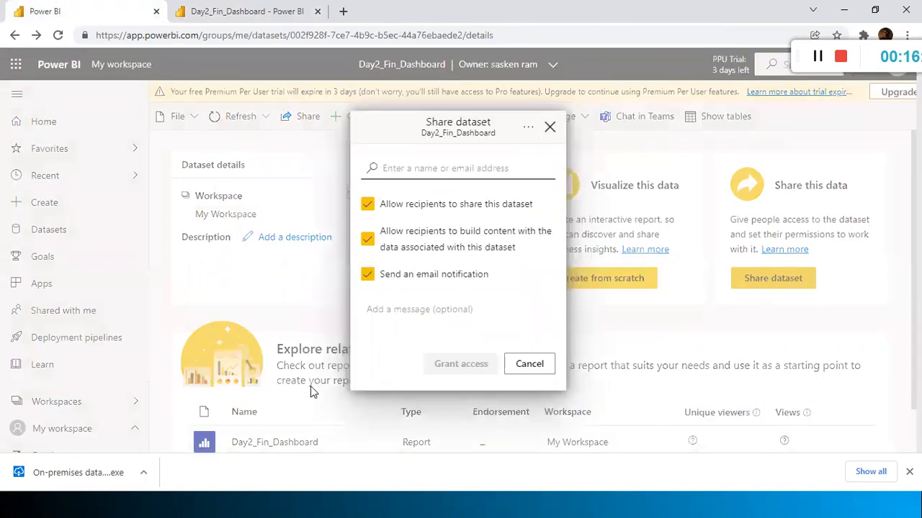
left_click(227, 448)
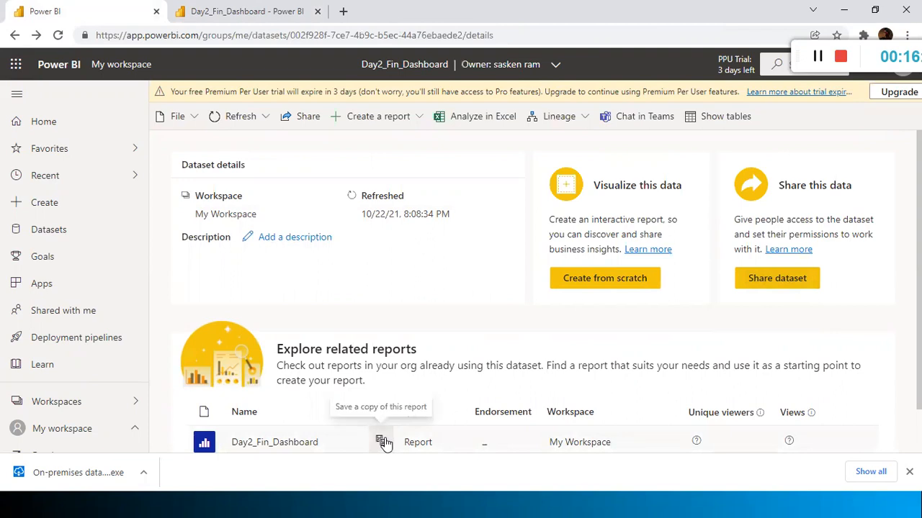
Open Save a copy, close it without saving, and return to Power BI Desktop
left_click(383, 442)
left_click(752, 202)
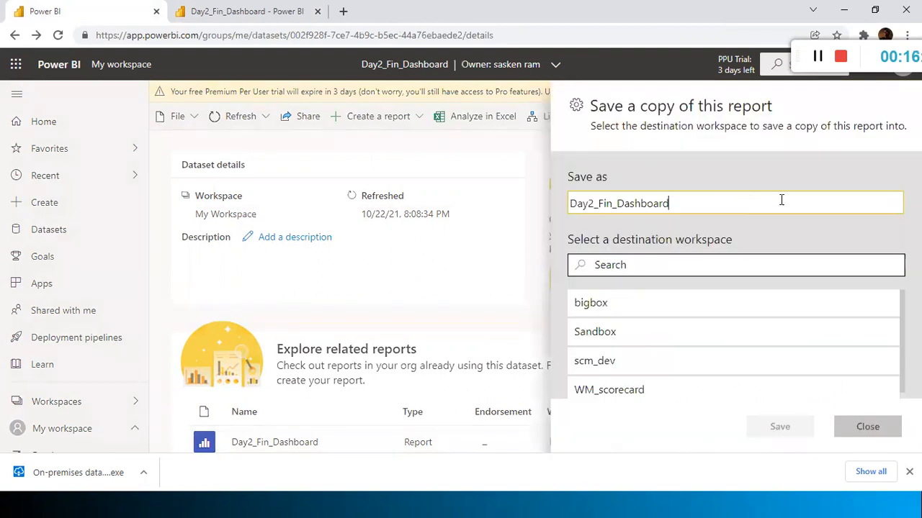
left_click(875, 427)
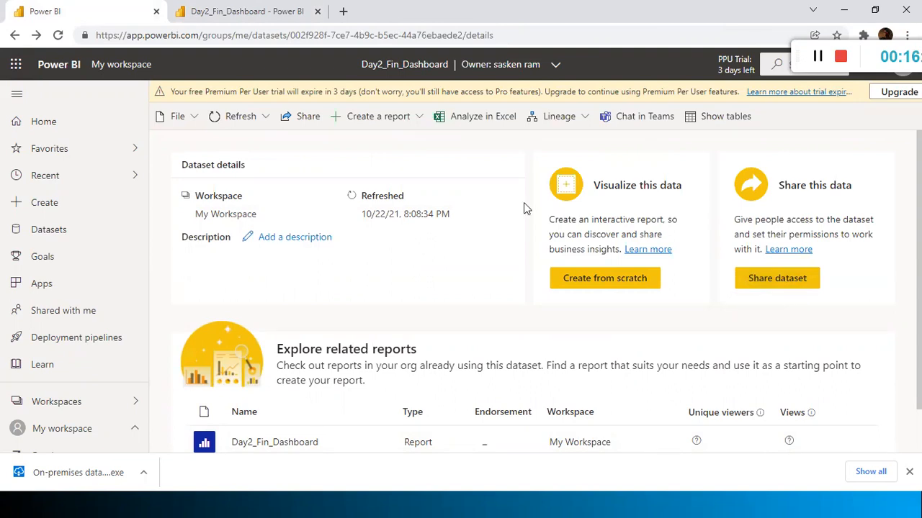
key("alt+Tab")
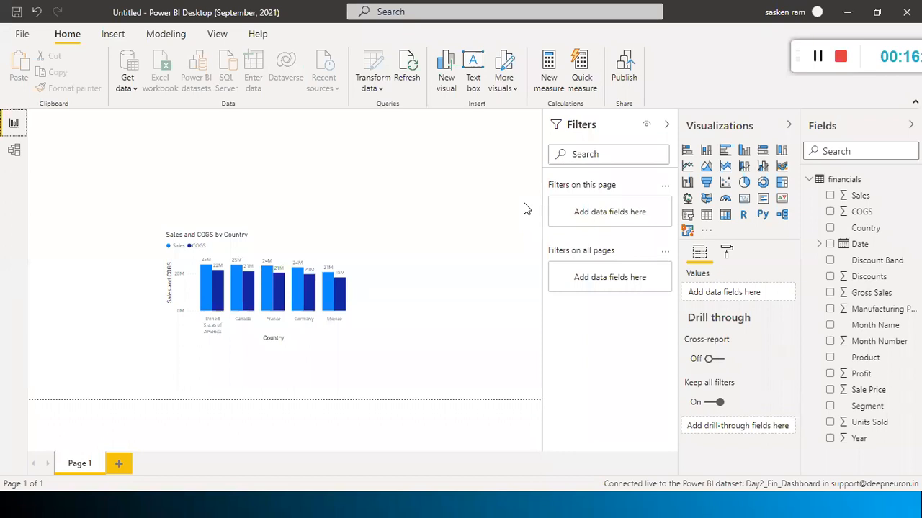
Switch to Model view showing the financials table with its Sales, COGS and Country fields
left_click(15, 149)
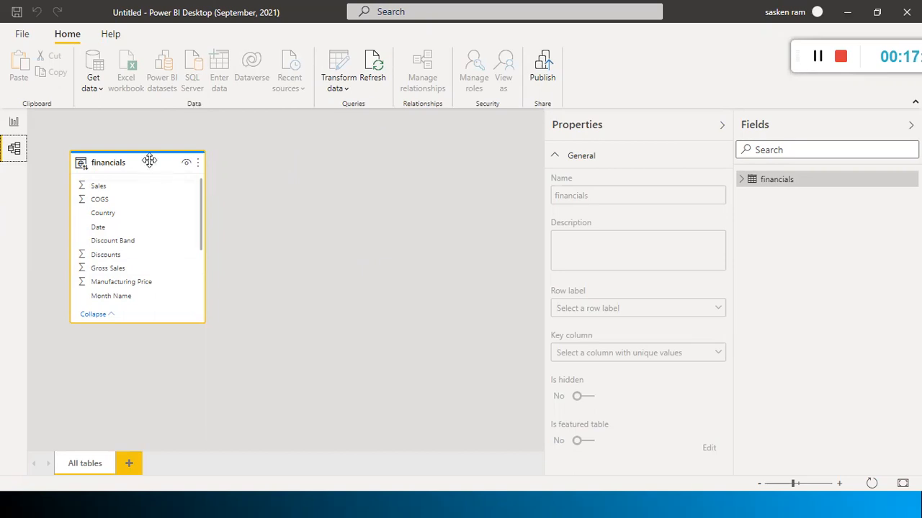
mouse_move(149, 160)
left_click(816, 57)
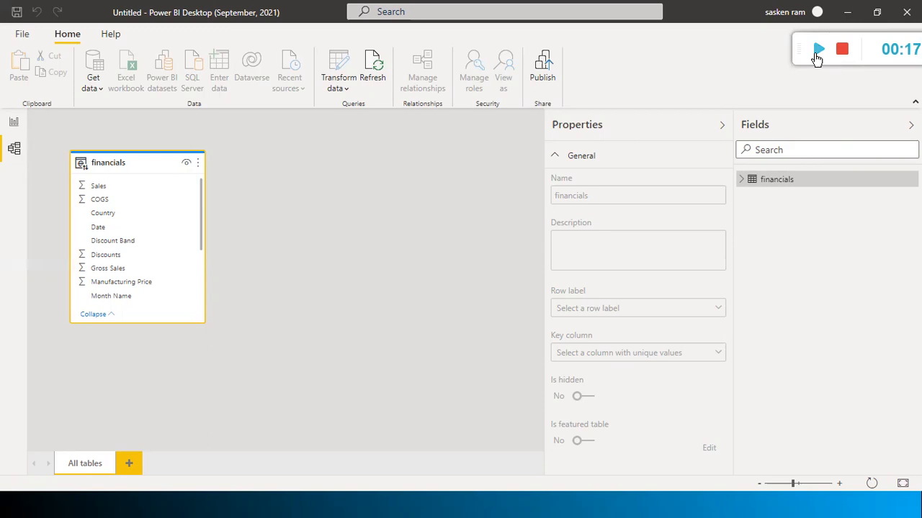
Restore the maximized Power BI Desktop window to a smaller size so the browser shows behind it
left_click(817, 54)
left_click(817, 51)
double_click(228, 21)
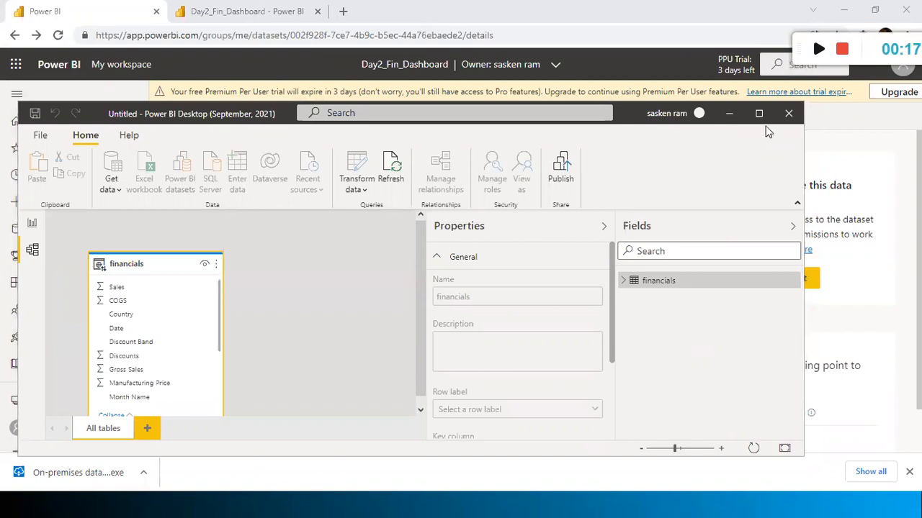
Close the untitled Power BI Desktop report and cycle windows back to the Day2_Fin_Dashboard dataset page in Chrome
left_click(523, 273)
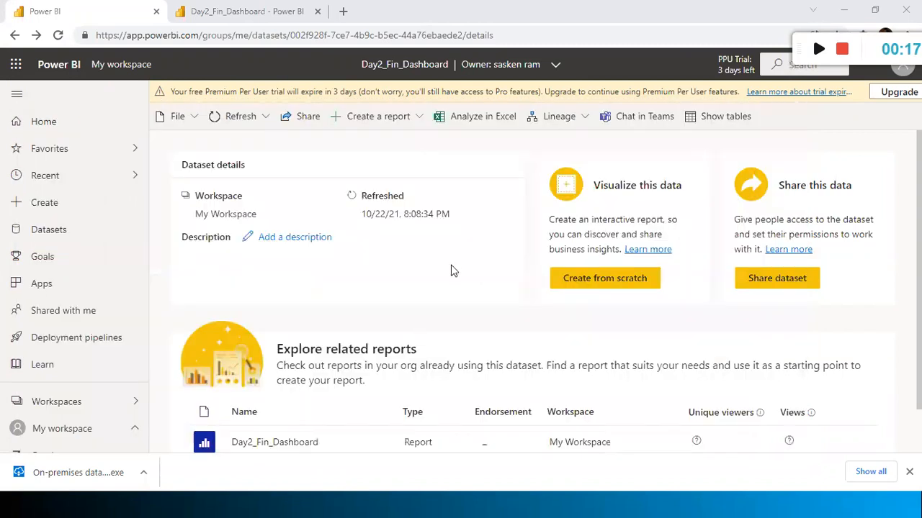
key("alt+Tab")
key("Tab")
key("Tab")
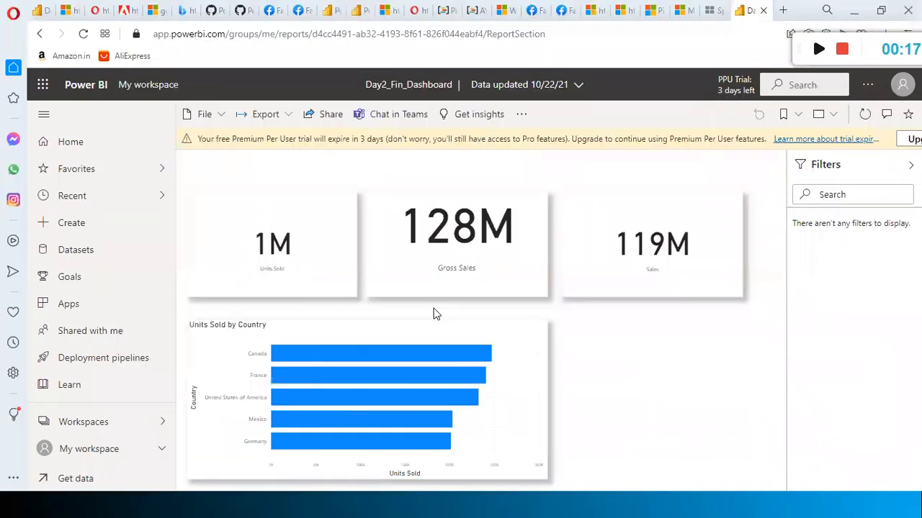
key("alt+Tab")
key("Tab")
key("Tab")
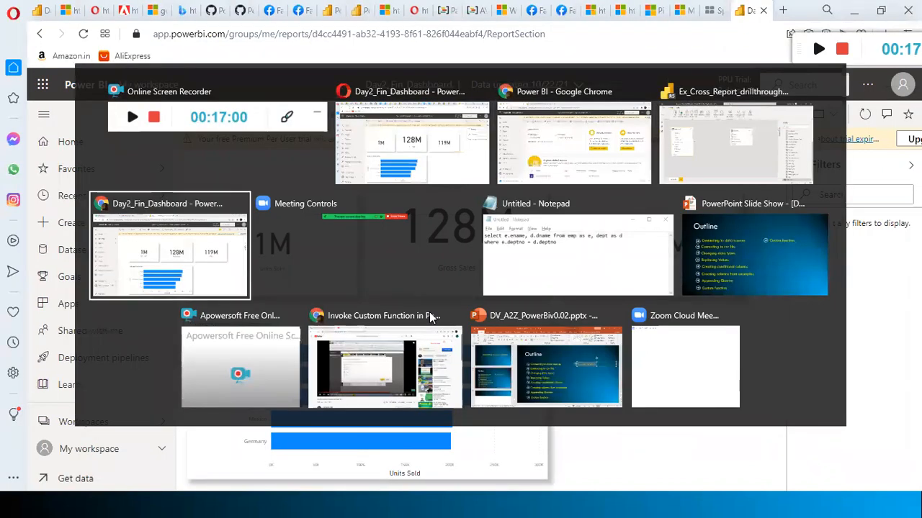
key("Down")
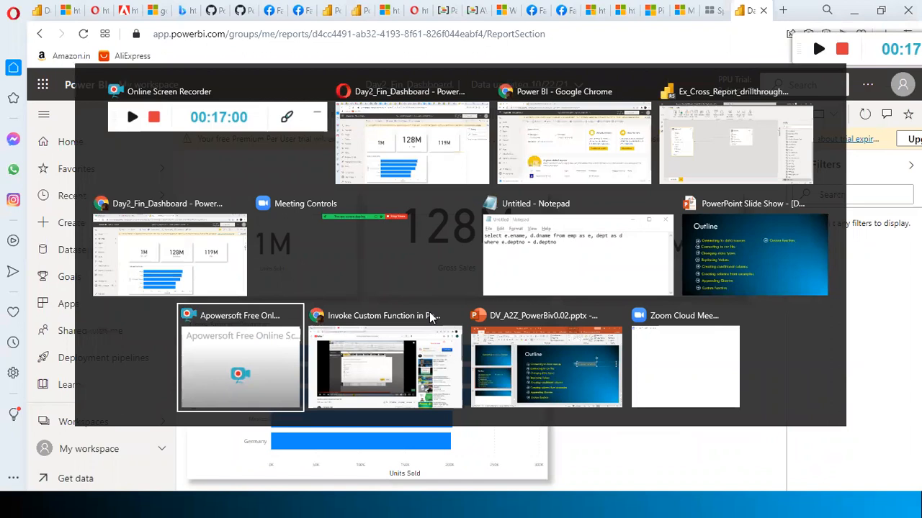
key("Tab")
key("Tab")
key("Tab")
key("Tab")
key("Tab")
key("Tab")
key("Tab")
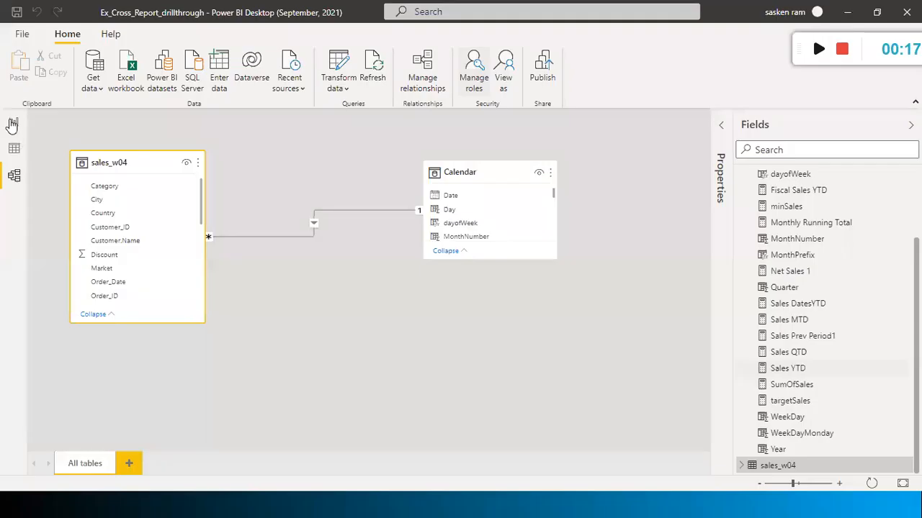
left_click(13, 123)
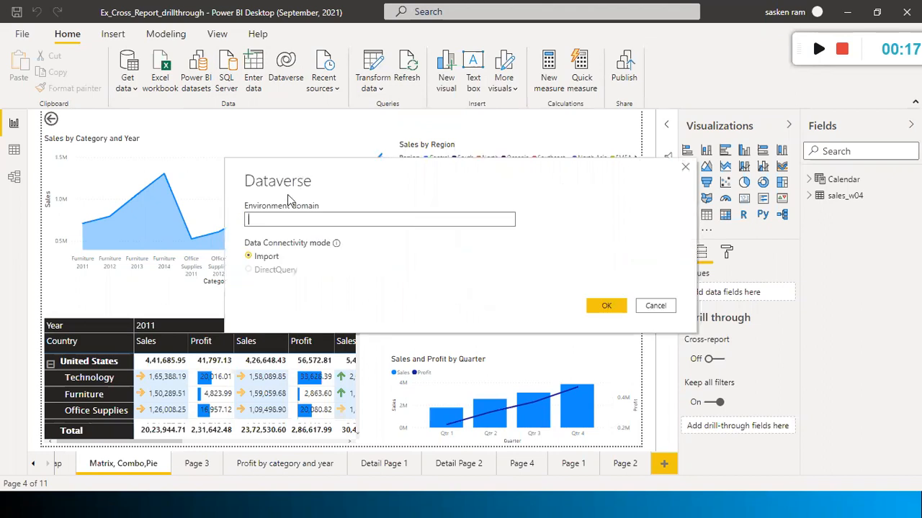
key("alt+Tab")
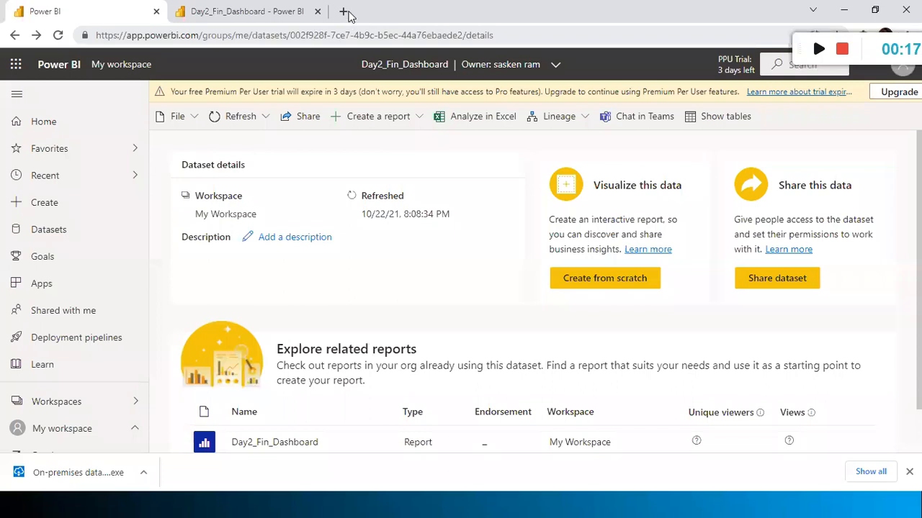
Load powerapps.microsoft.com in a new browser tab and sign in to Power Apps
left_click(344, 12)
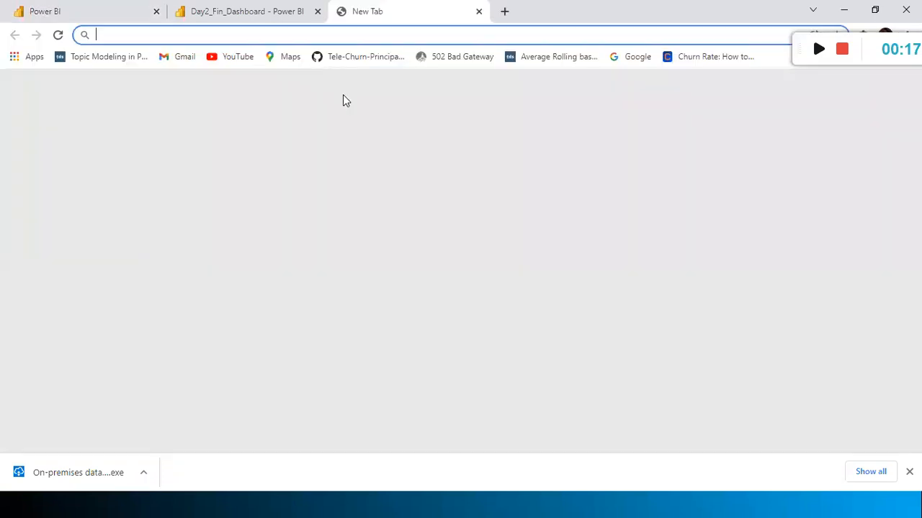
type("https://powerapps.microsoft.com")
key("Return")
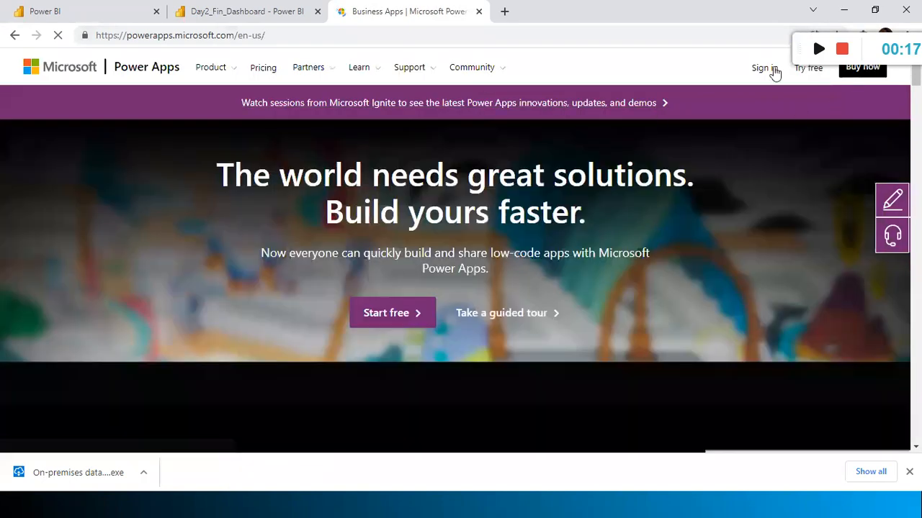
left_click(764, 68)
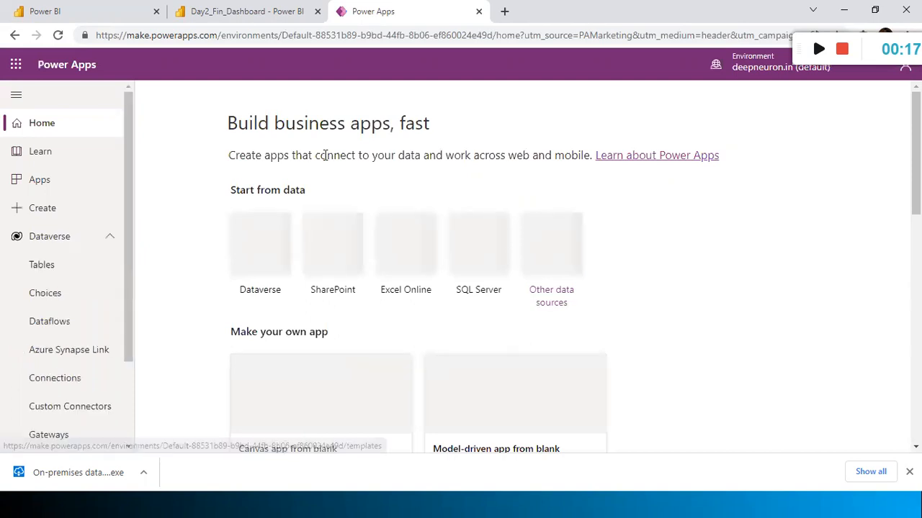
Open Dataverse Tables from the left navigation, after briefly checking the signed-in account details
left_click(32, 268)
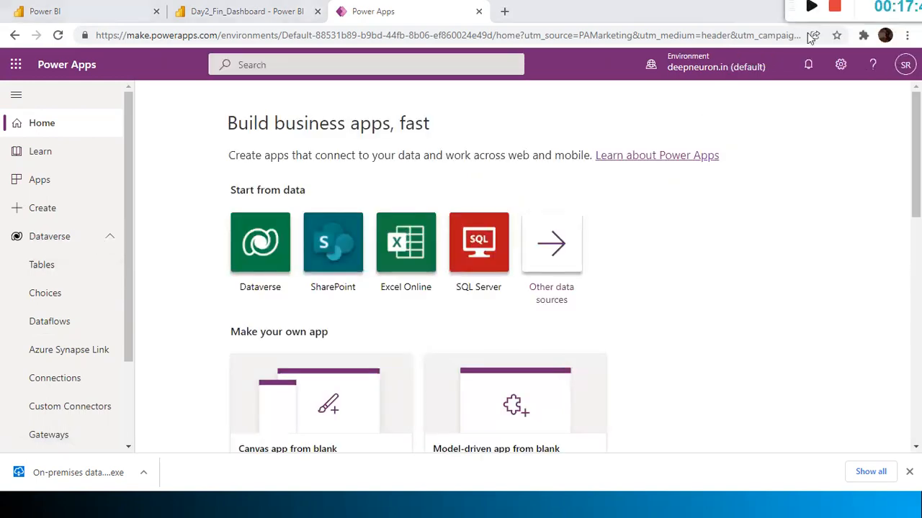
left_click(902, 66)
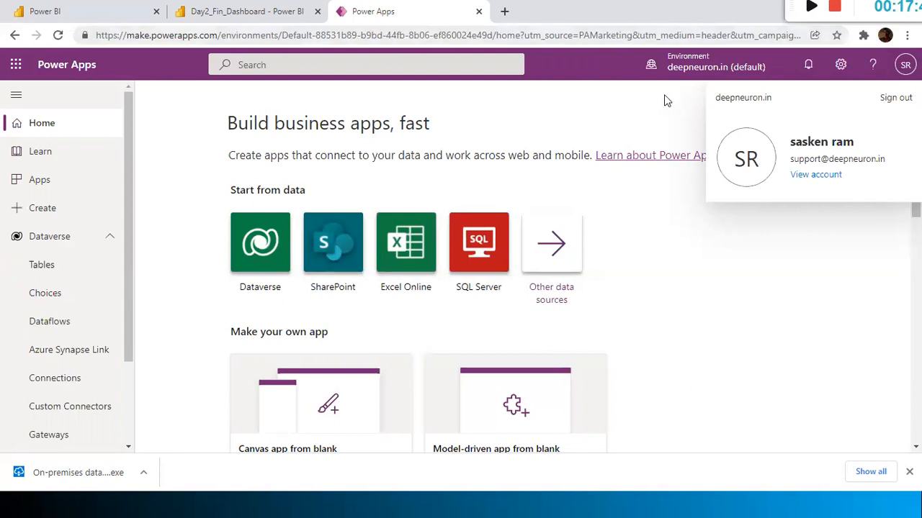
left_click(616, 112)
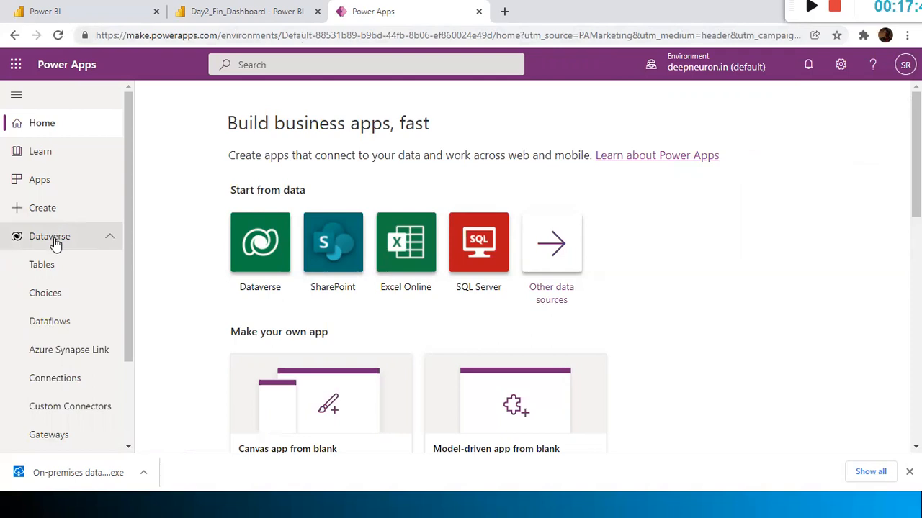
left_click(51, 266)
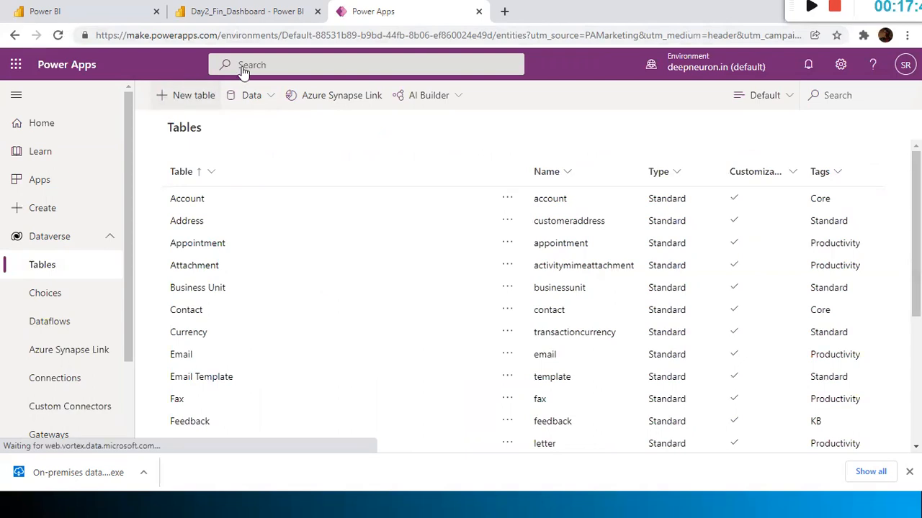
Start creating a new Dataverse table, then cancel it
left_click(183, 96)
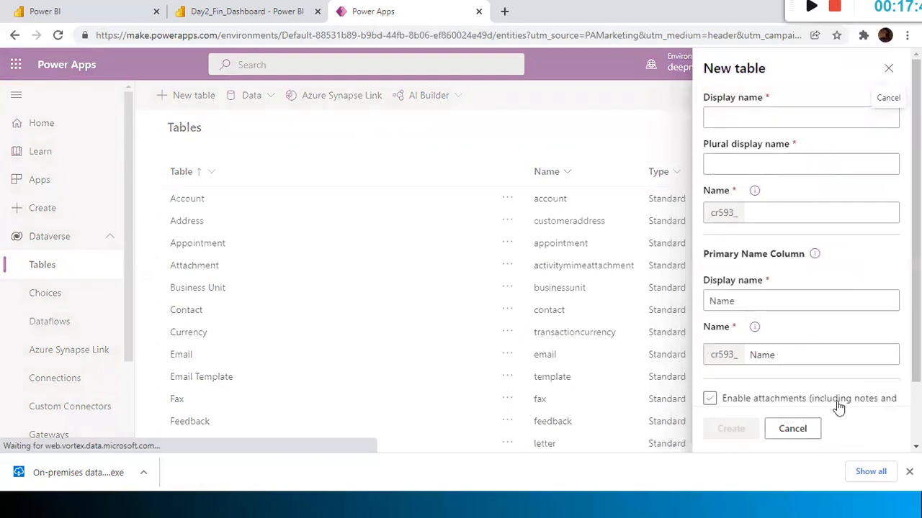
scroll(839, 407, "down", 1)
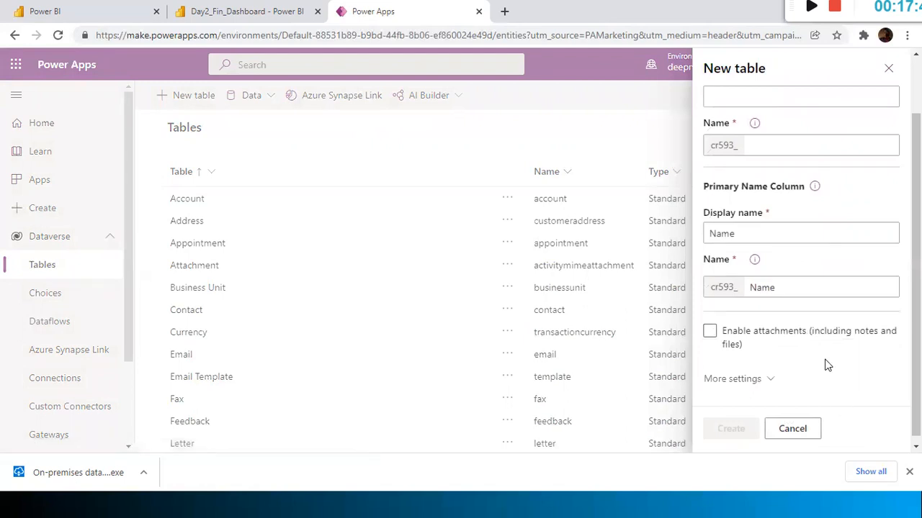
scroll(828, 317, "up", 1)
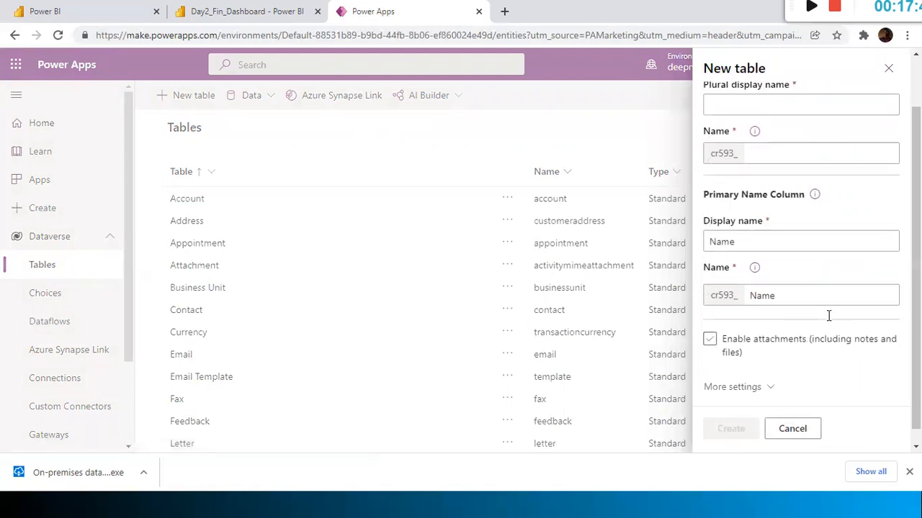
left_click(890, 71)
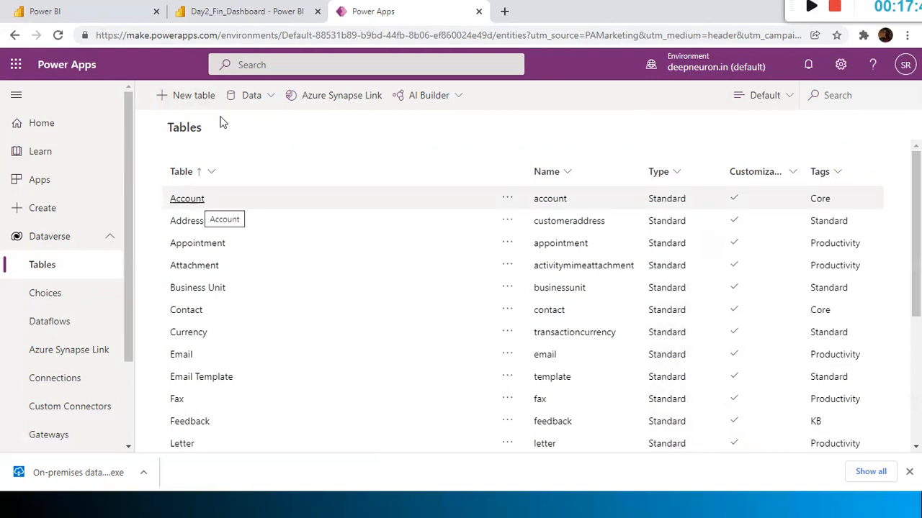
Open the data import/export options, then select the Account table in the list
left_click(236, 101)
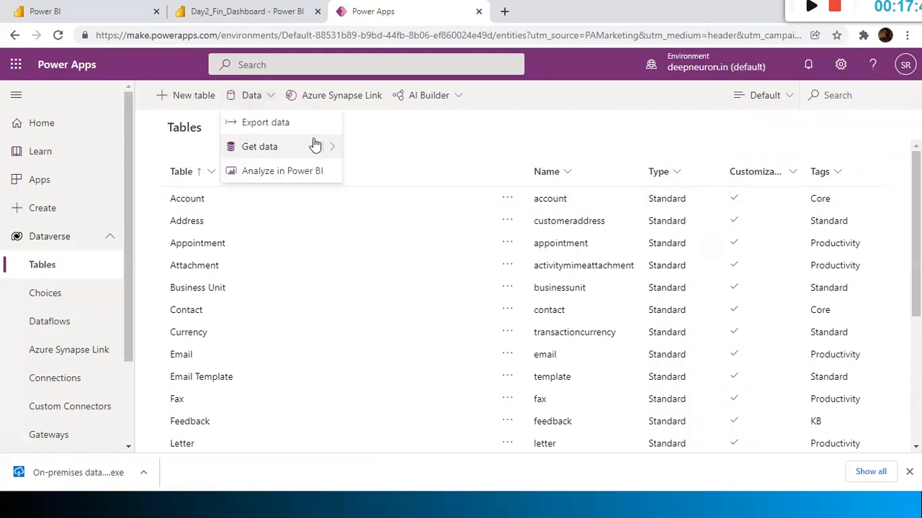
mouse_move(334, 148)
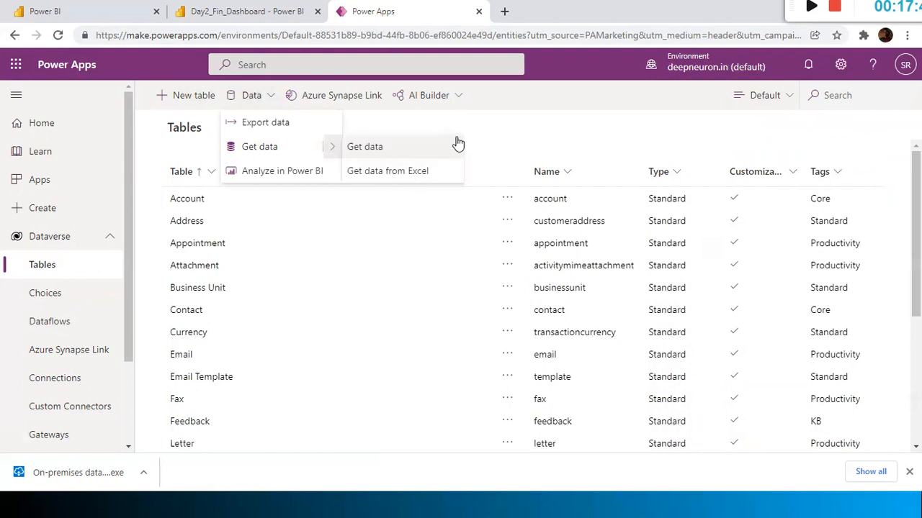
left_click(185, 202)
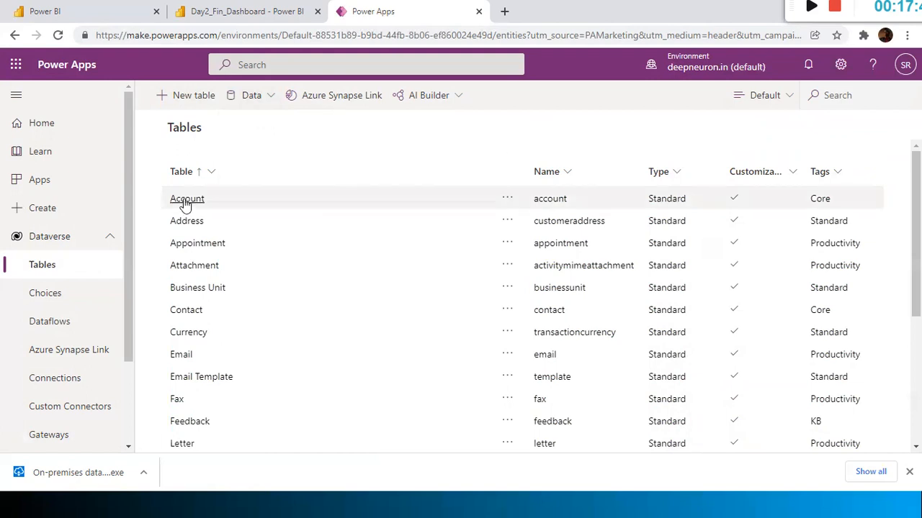
left_click_drag(185, 200, 458, 102)
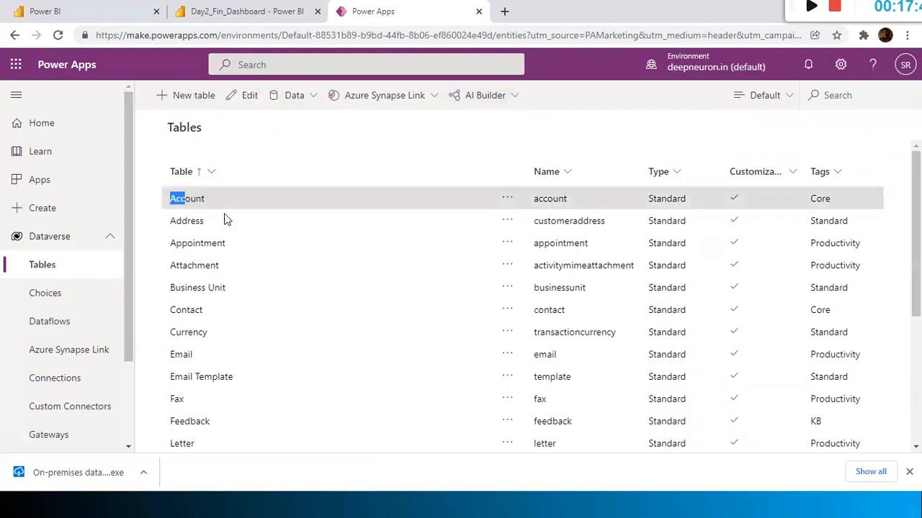
scroll(228, 255, "down", 2)
scroll(228, 255, "up", 2)
left_click(193, 201)
Open the Account table's Data tab and select its sample account records
left_click(187, 199)
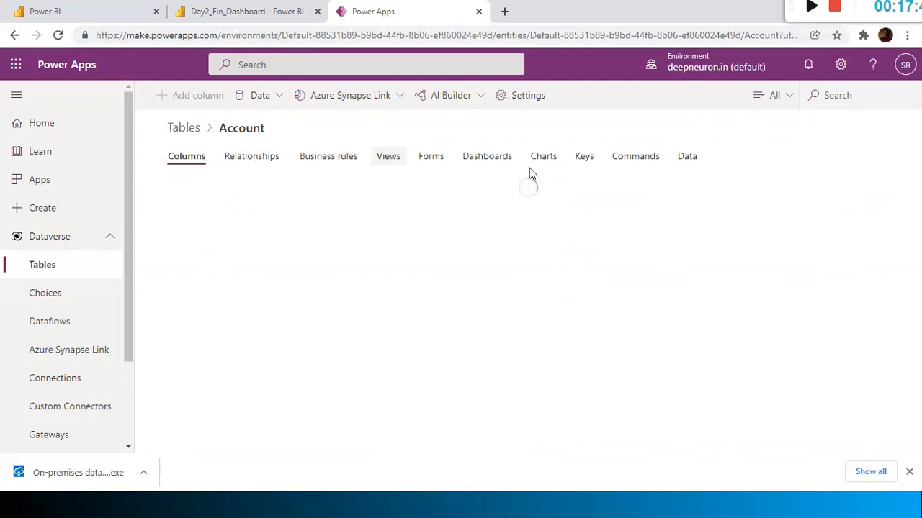
left_click(687, 158)
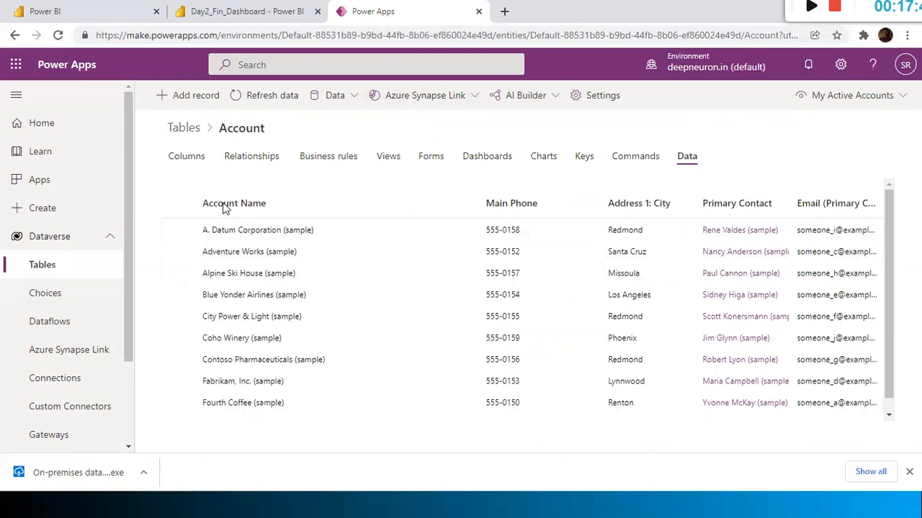
left_click_drag(161, 187, 756, 381)
left_click_drag(859, 408, 859, 407)
Copy the environment's instance URL from the Power Apps Session details panel
key("alt+Tab")
key("alt+Tab")
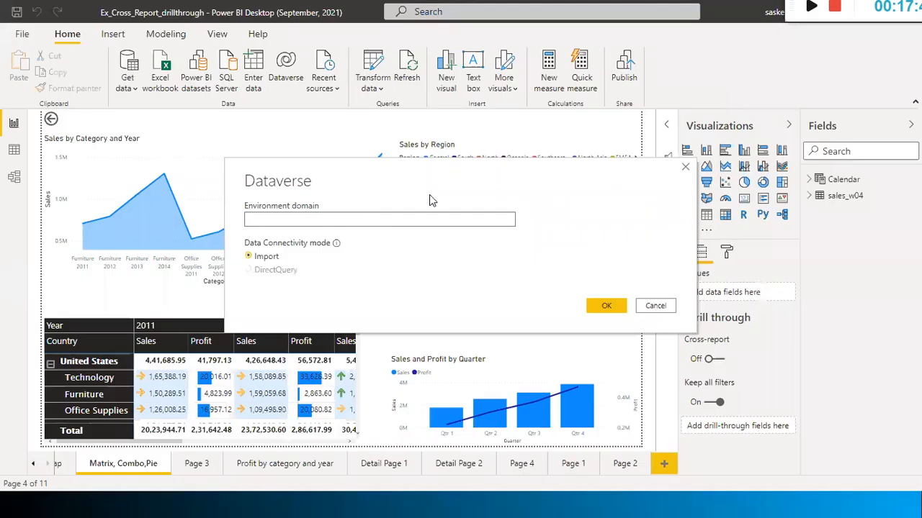
key("alt+Tab")
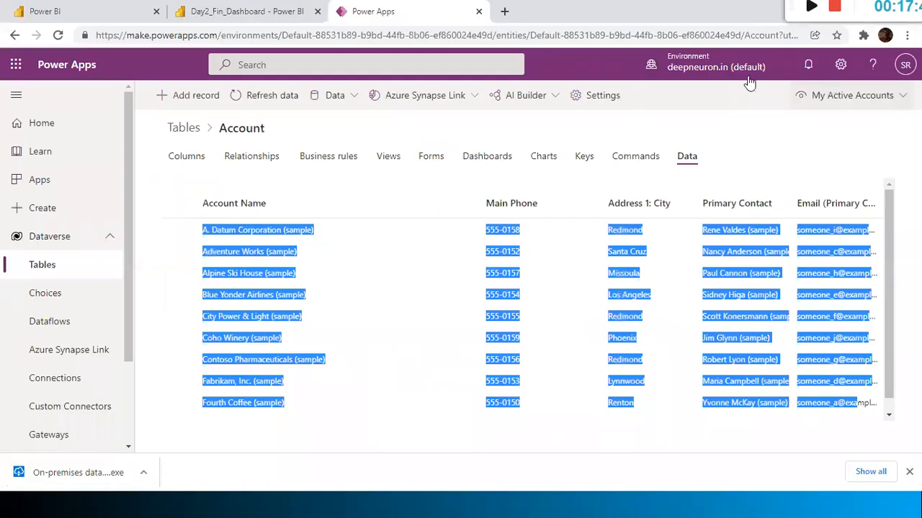
left_click(843, 68)
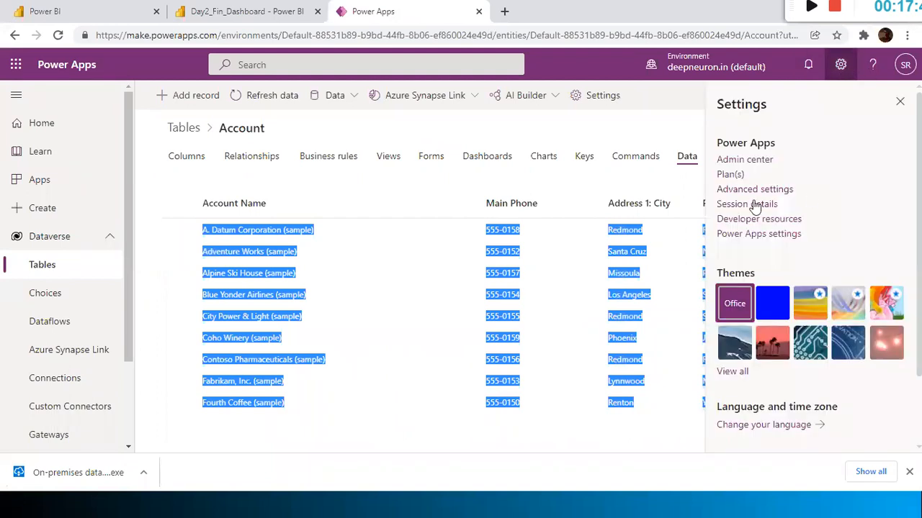
left_click(754, 206)
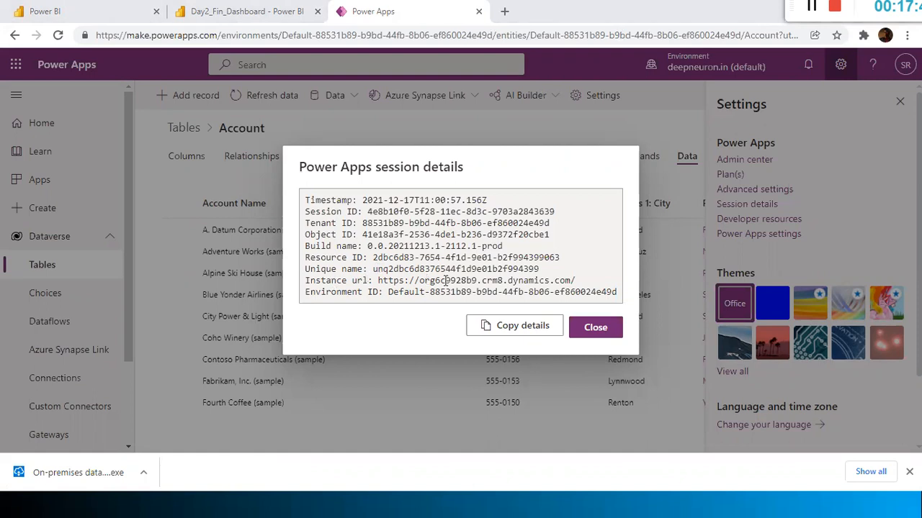
left_click_drag(419, 280, 569, 280)
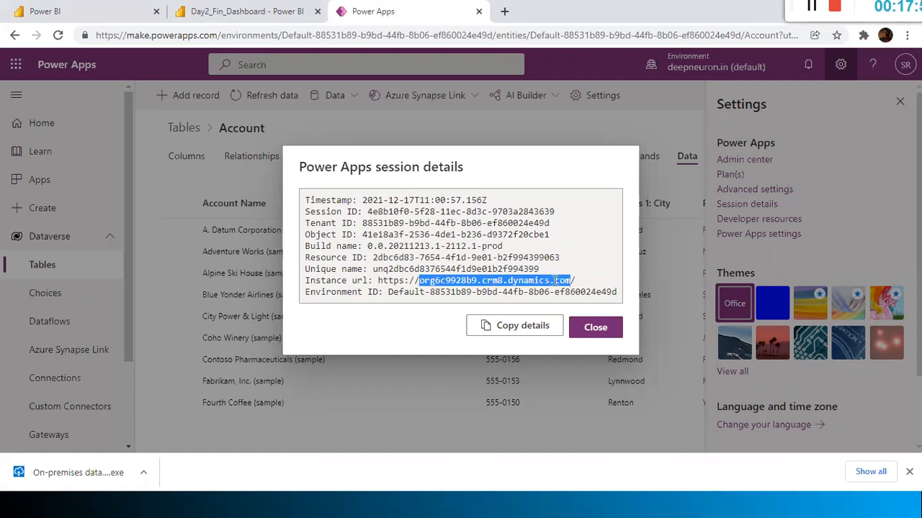
right_click(560, 280)
left_click(574, 292)
Start a fresh Dataverse connection with the pasted instance URL as the environment domain
key("alt+Tab")
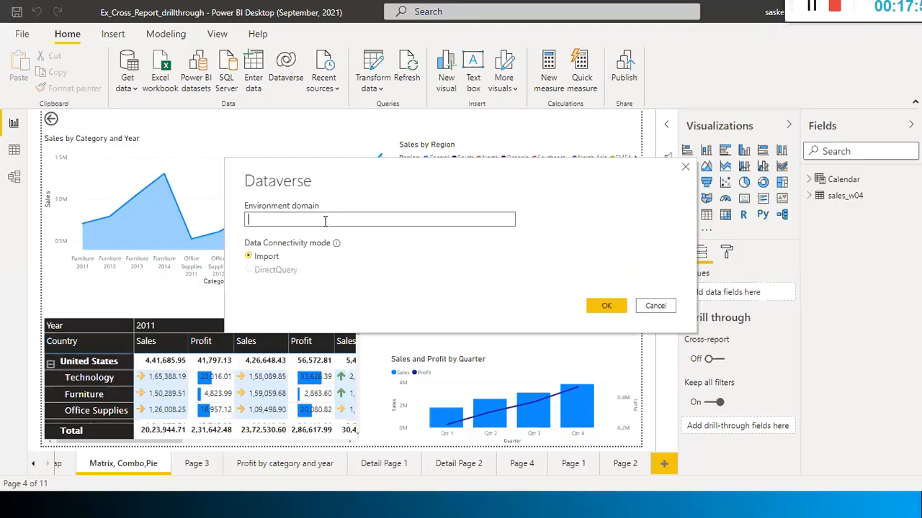
left_click(654, 306)
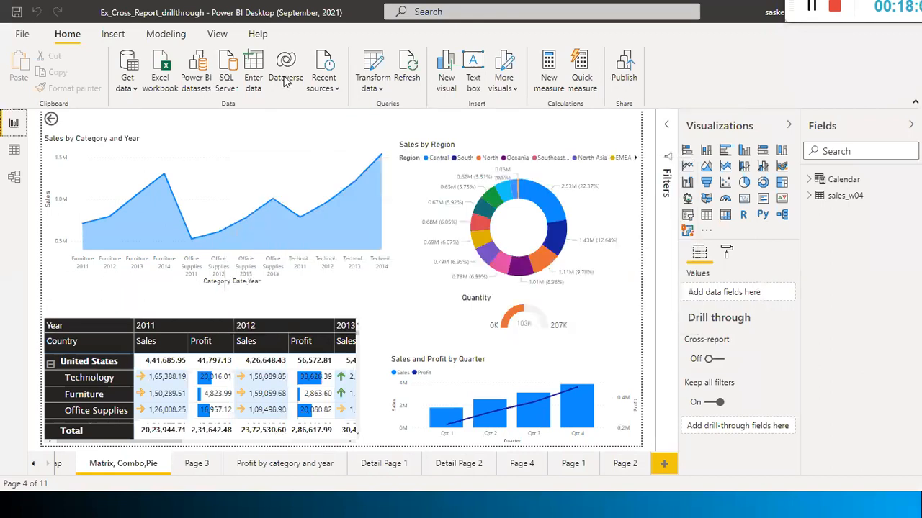
left_click(137, 91)
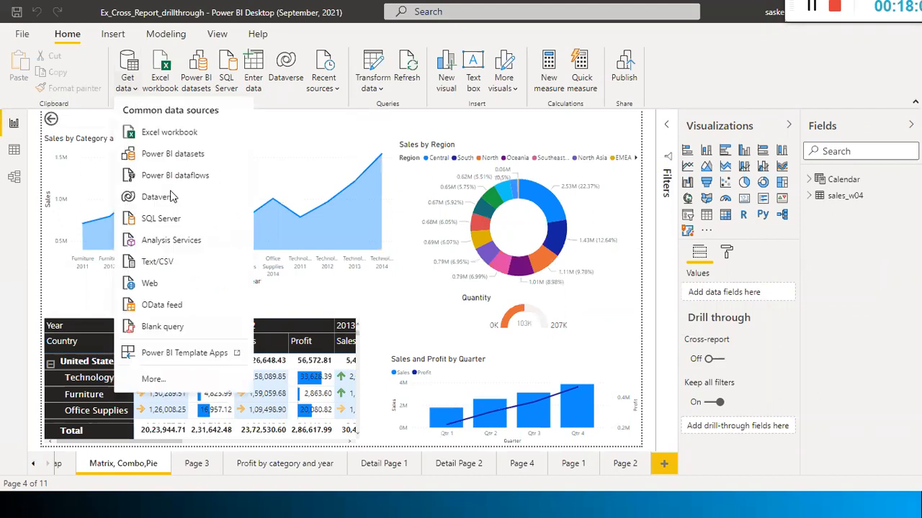
left_click(224, 181)
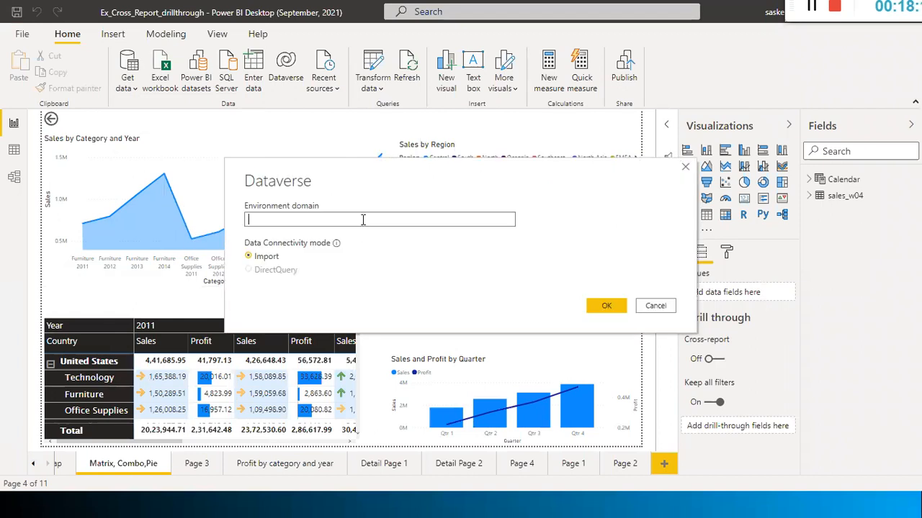
key("ctrl+v")
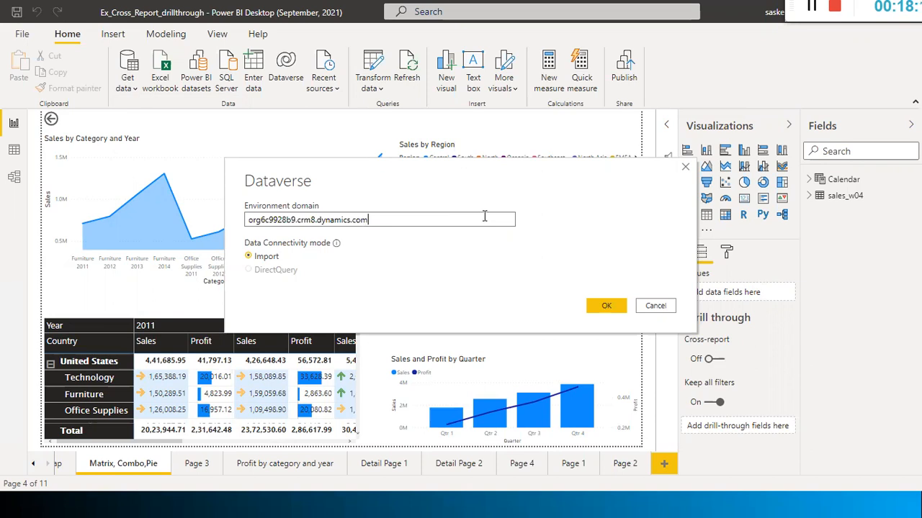
left_click(603, 306)
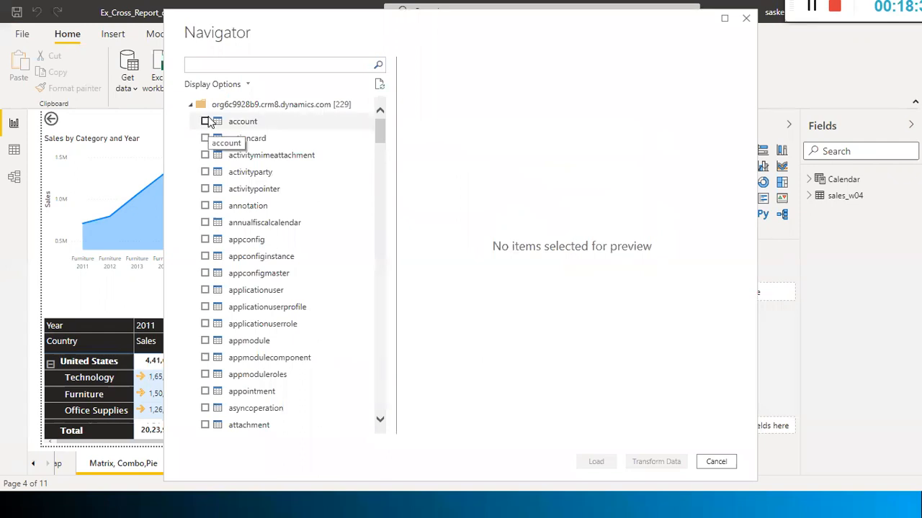
Tick the account table in the Navigator and browse the table list while its preview loads
left_click(207, 122)
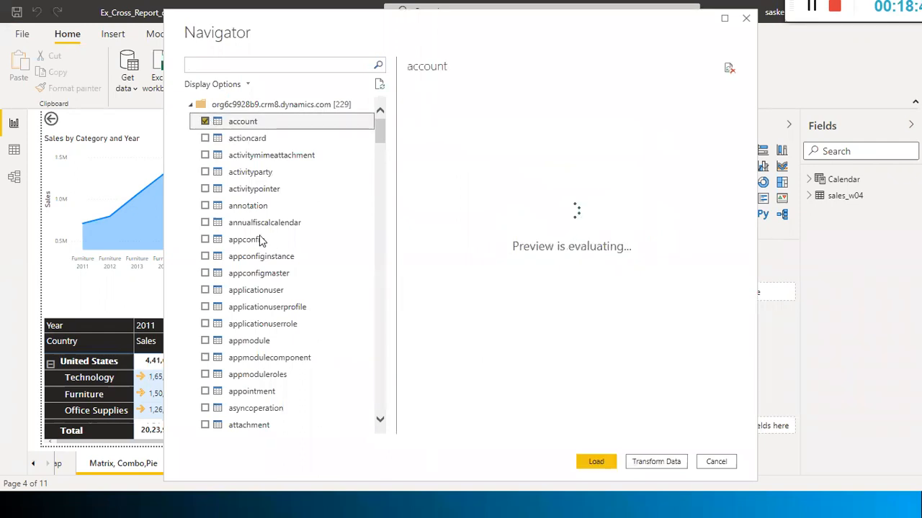
scroll(274, 250, "down", 5)
scroll(274, 250, "down", 3)
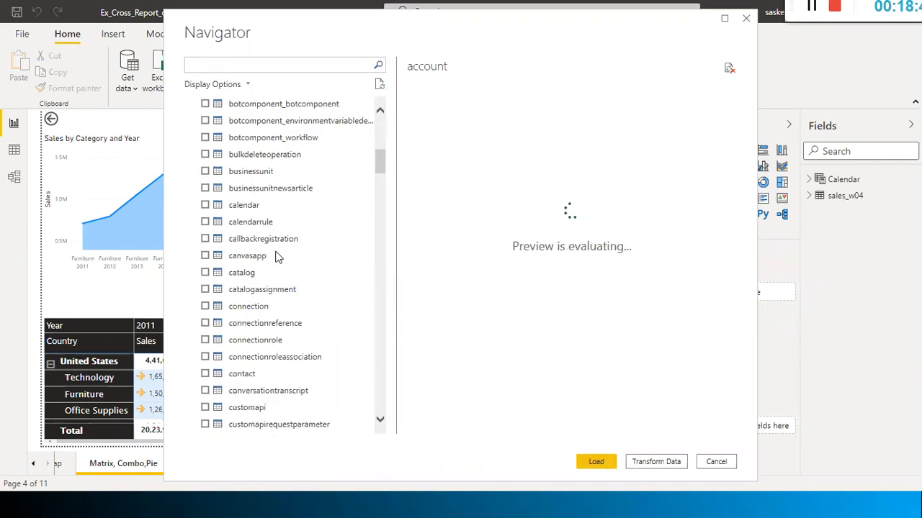
scroll(271, 270, "down", 1)
scroll(230, 265, "down", 3)
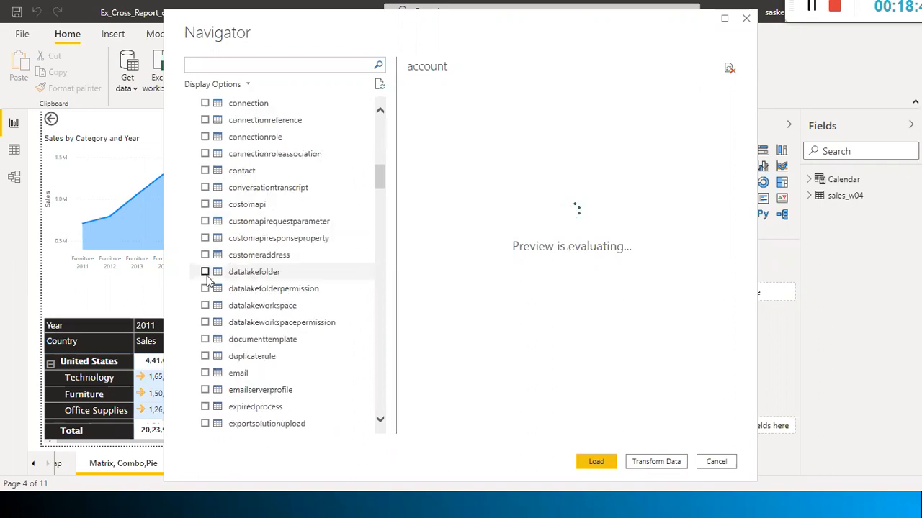
scroll(377, 111, "up", 15)
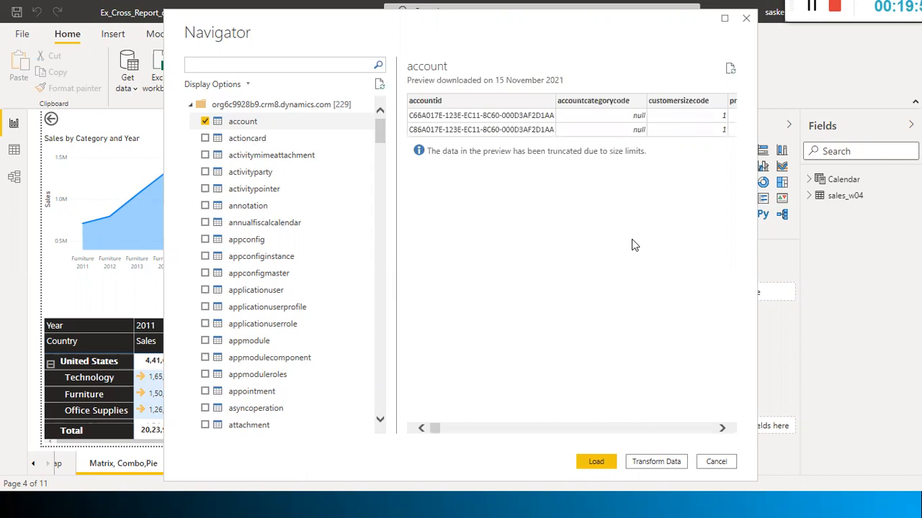
Inspect the account preview columns, then load the account table into the report
left_click(636, 428)
left_click(635, 428)
left_click(635, 428)
left_click(635, 428)
left_click(635, 429)
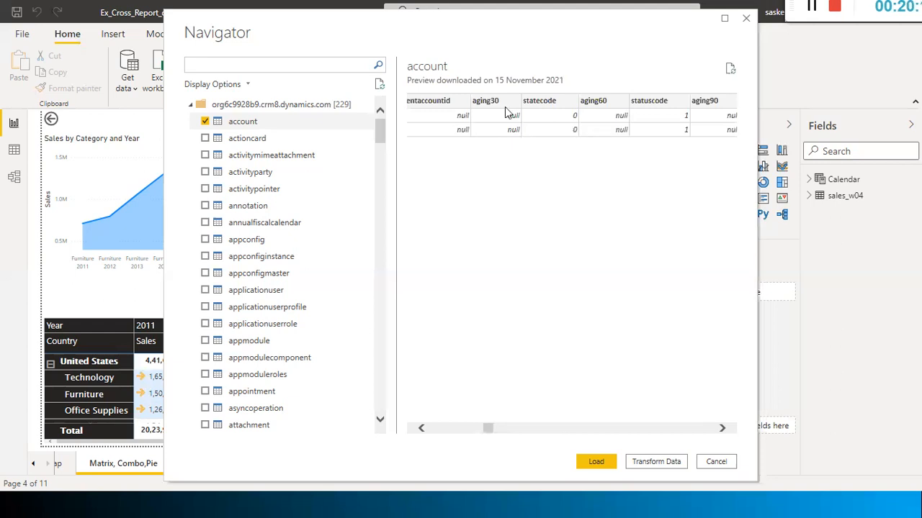
left_click(596, 463)
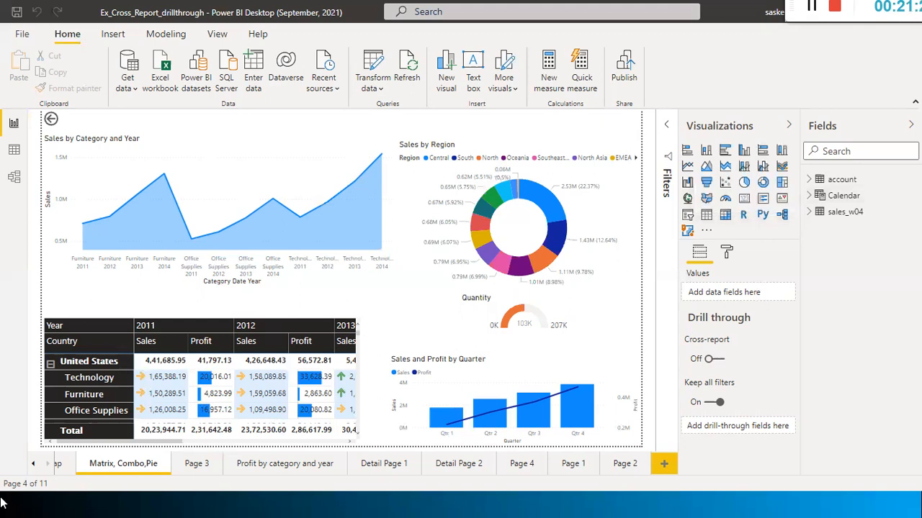
left_click(813, 182)
left_click(812, 181)
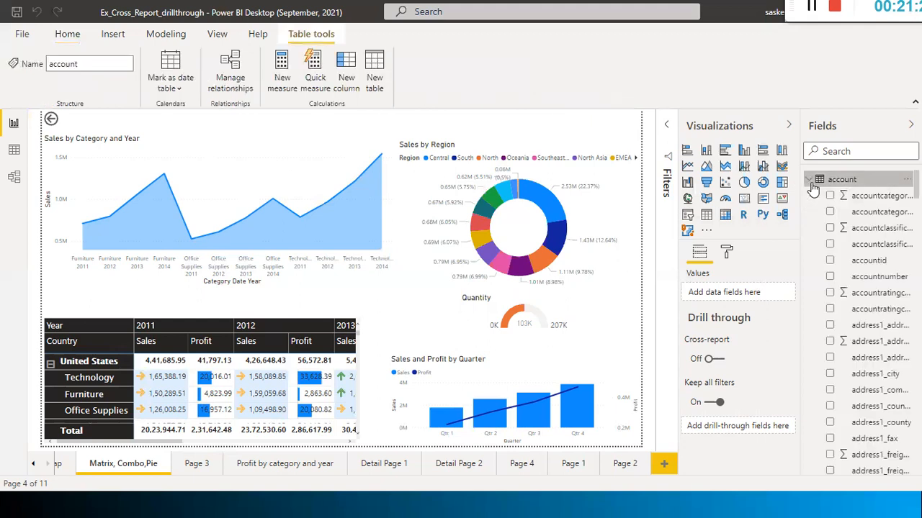
scroll(877, 227, "down", 5)
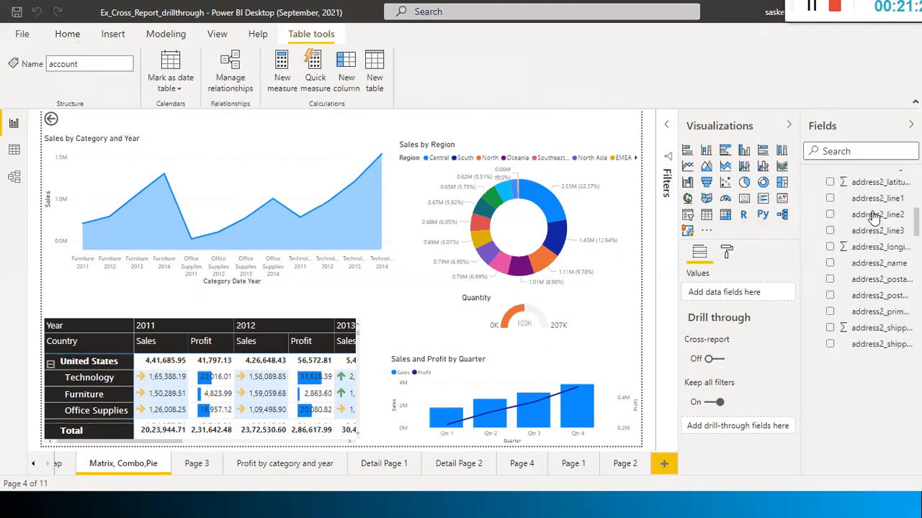
scroll(873, 218, "down", 15)
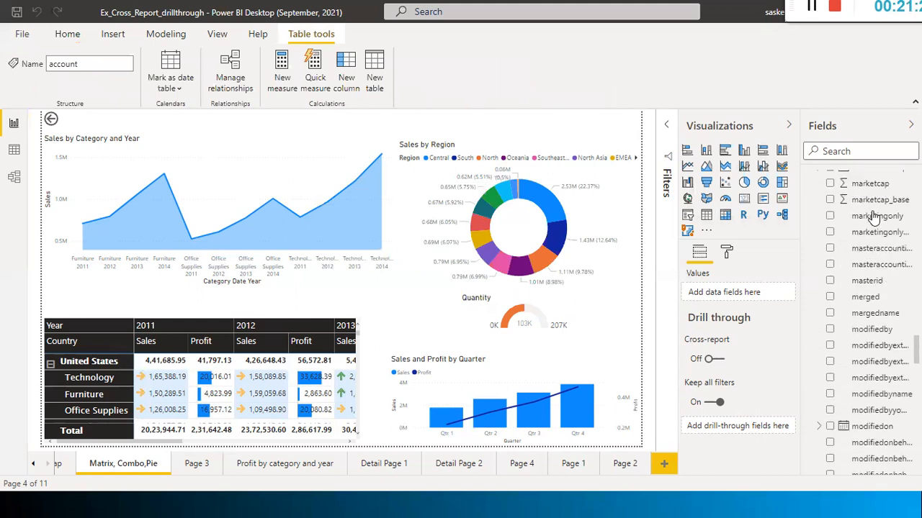
scroll(874, 216, "down", 3)
scroll(873, 216, "up", 8)
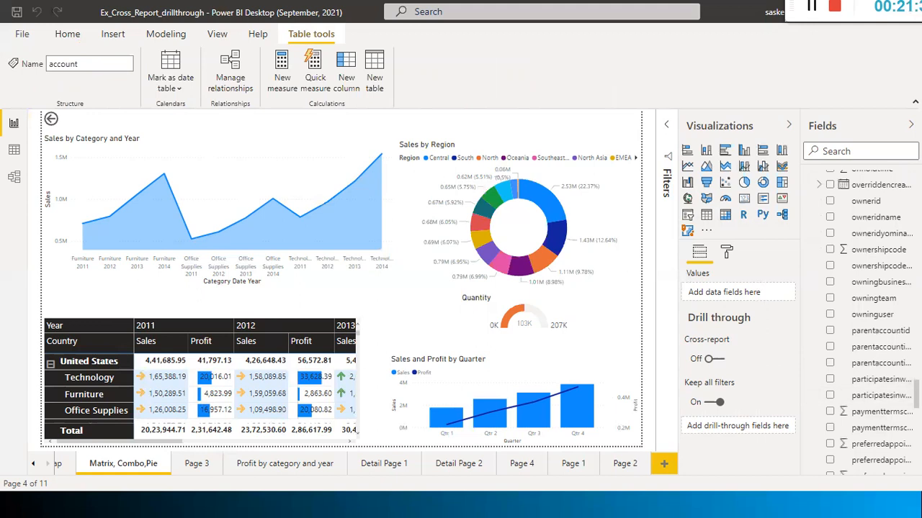
scroll(892, 200, "up", 15)
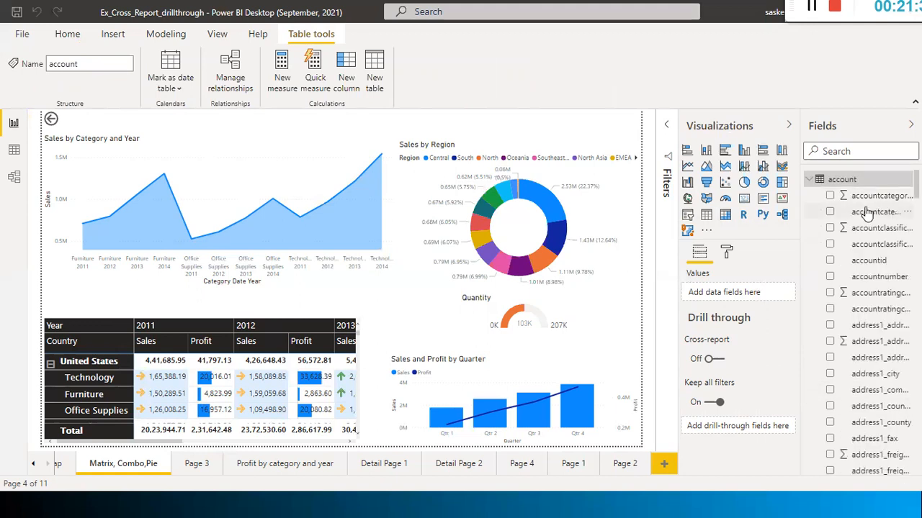
left_click(809, 179)
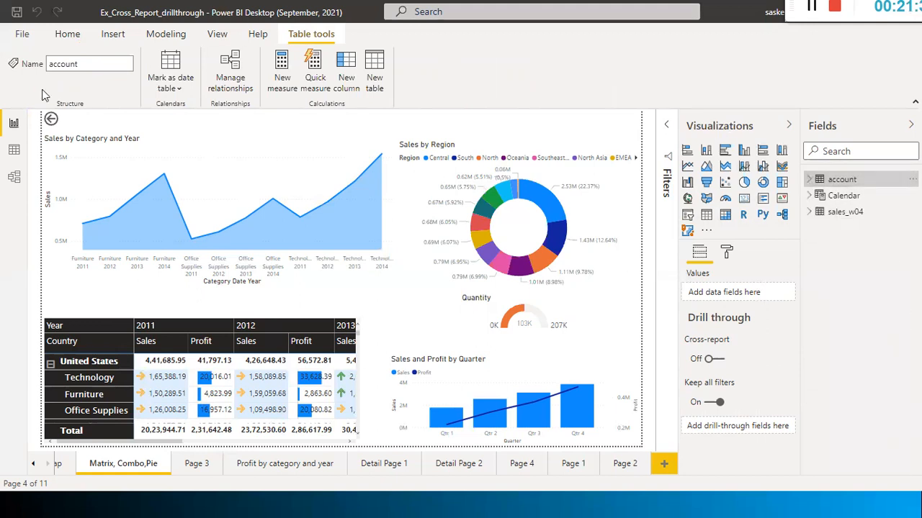
left_click(83, 36)
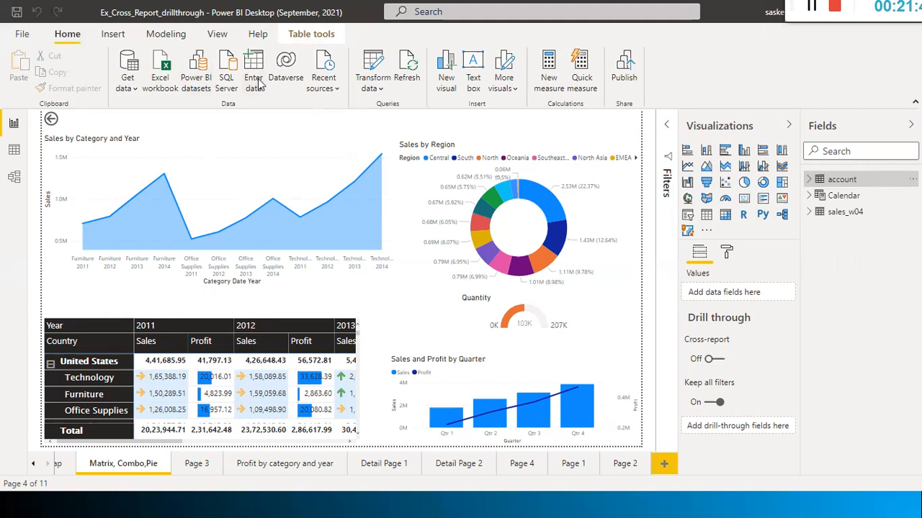
left_click(136, 88)
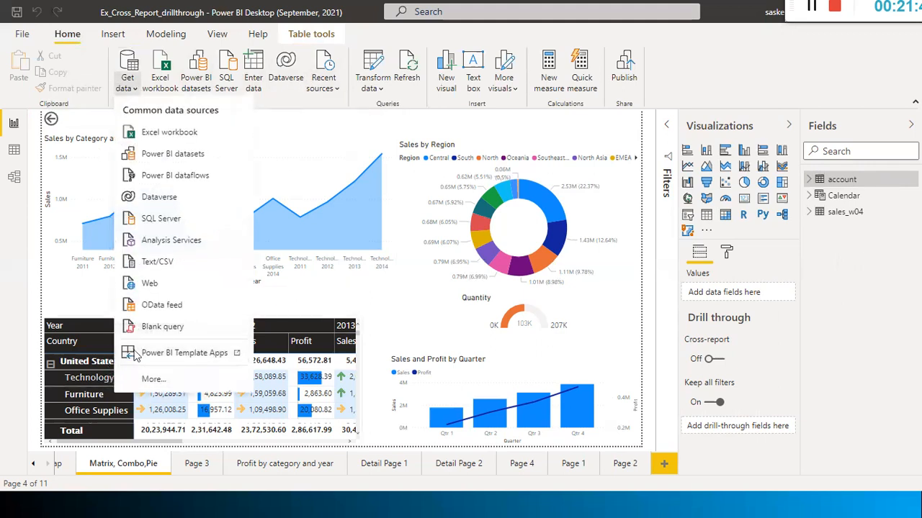
left_click(293, 100)
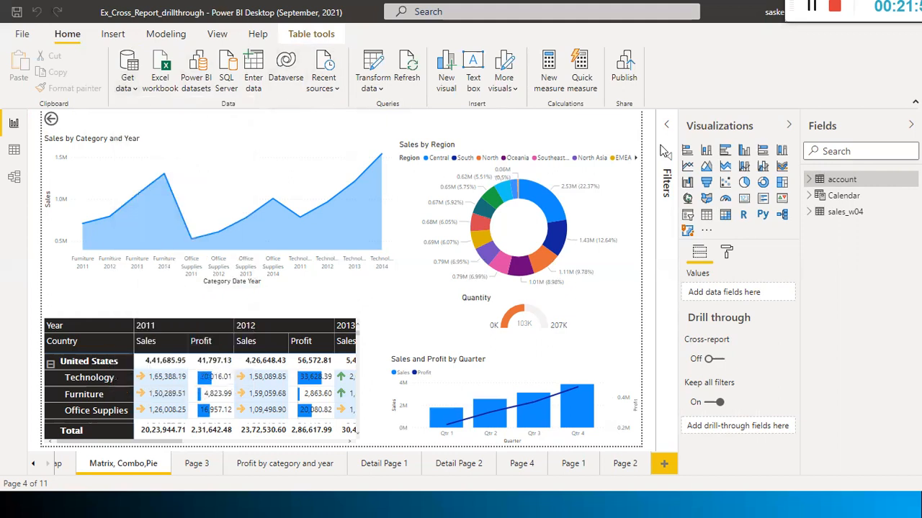
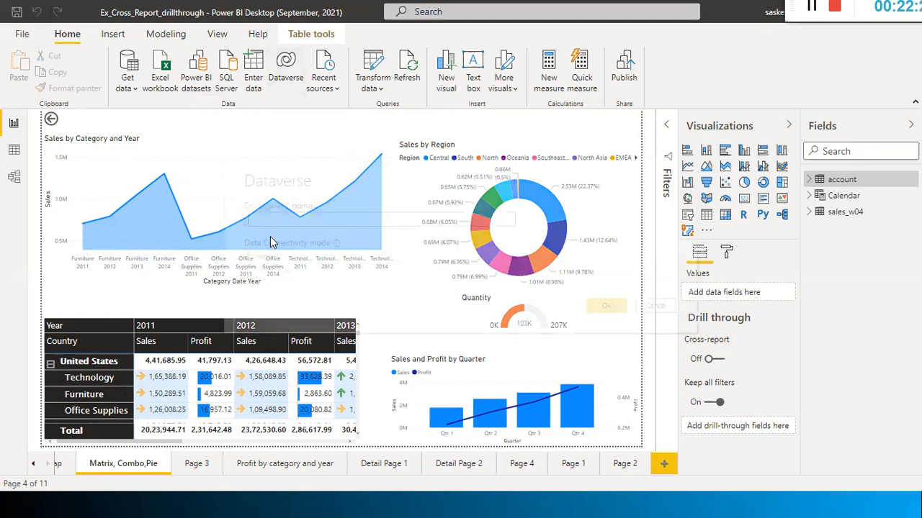
Paste the environment domain into the Dataverse dialog, select it, then cancel the dialog
type("org6c9928b9.crm8.dynamics.com")
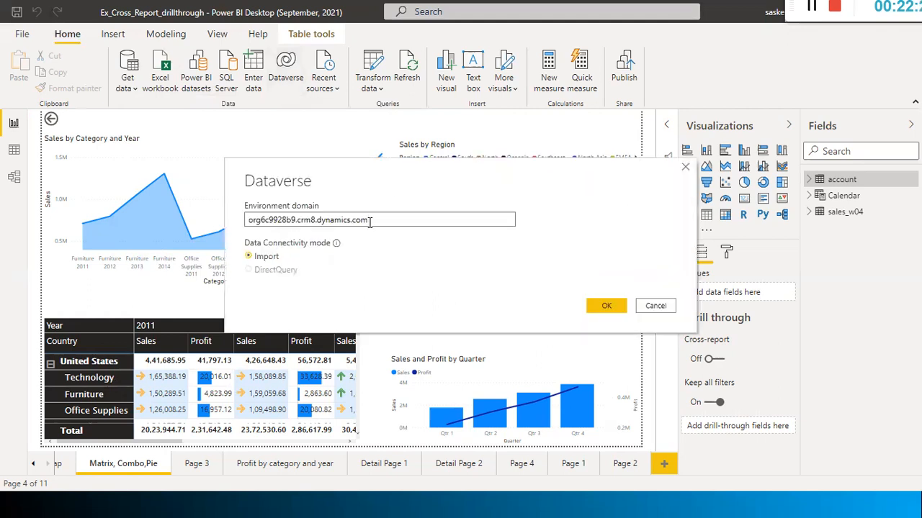
left_click_drag(369, 222, 148, 214)
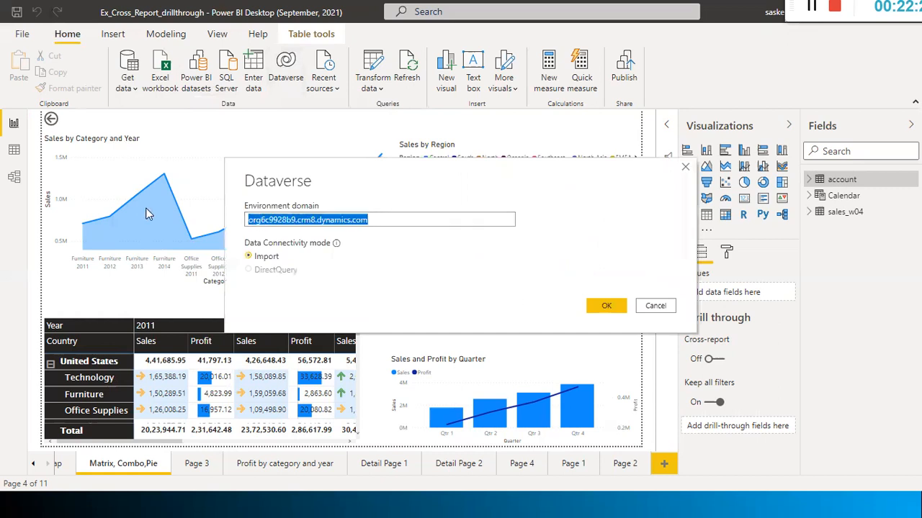
left_click(449, 219)
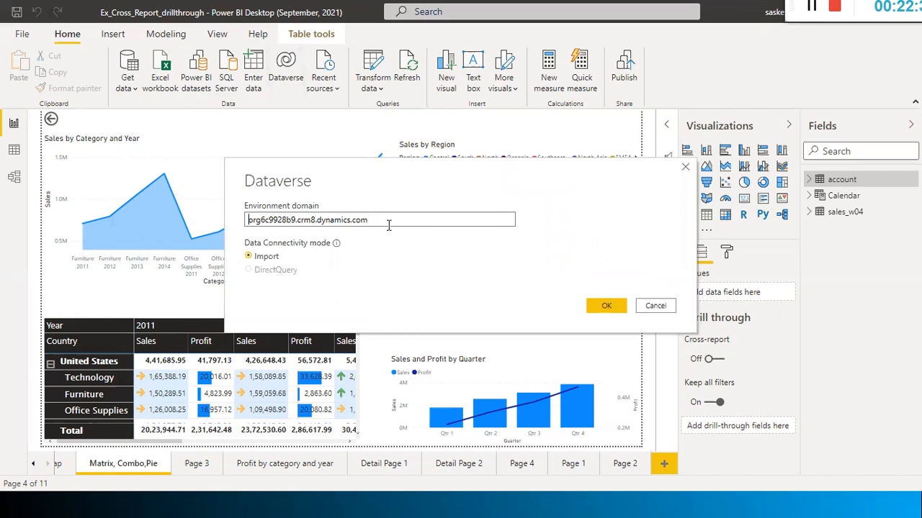
left_click_drag(369, 221, 146, 222)
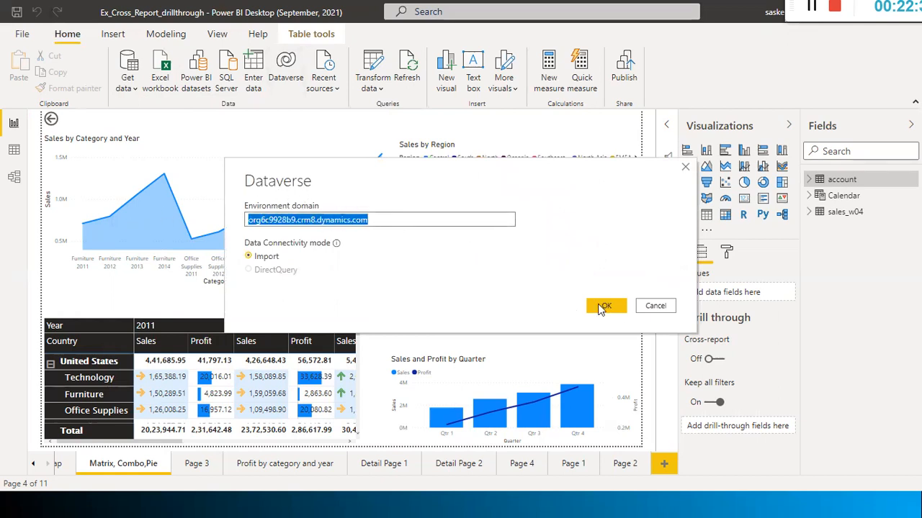
left_click(654, 305)
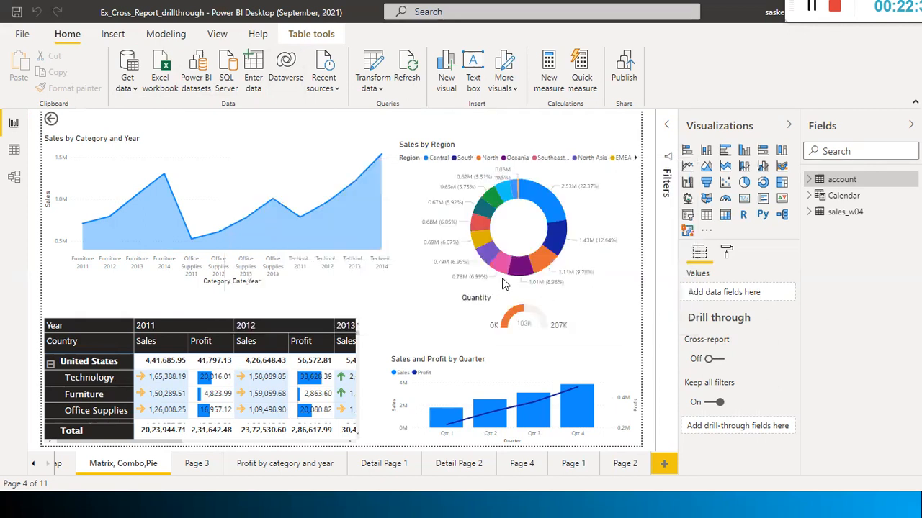
Close the Power Apps session details dialog, then return to the Power BI report
key("alt+Tab")
key("alt+Tab")
left_click(593, 331)
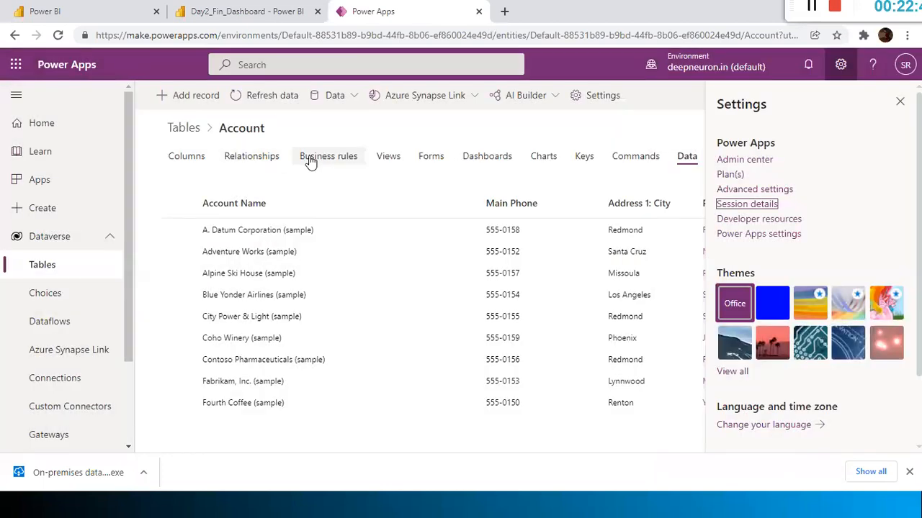
key("alt+Tab")
key("alt+Tab")
key("alt+Tab")
key("alt+Tab")
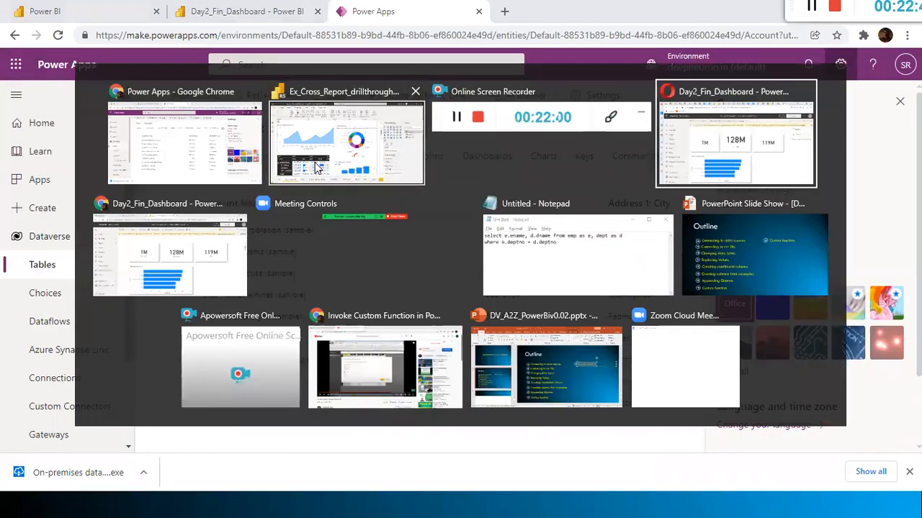
key("alt+Tab")
key("alt+Tab")
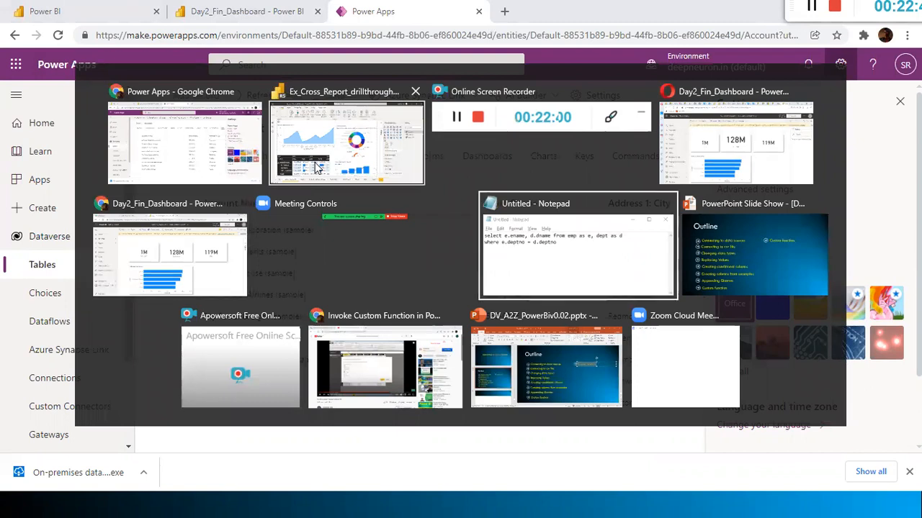
key("Escape")
key("alt+Tab")
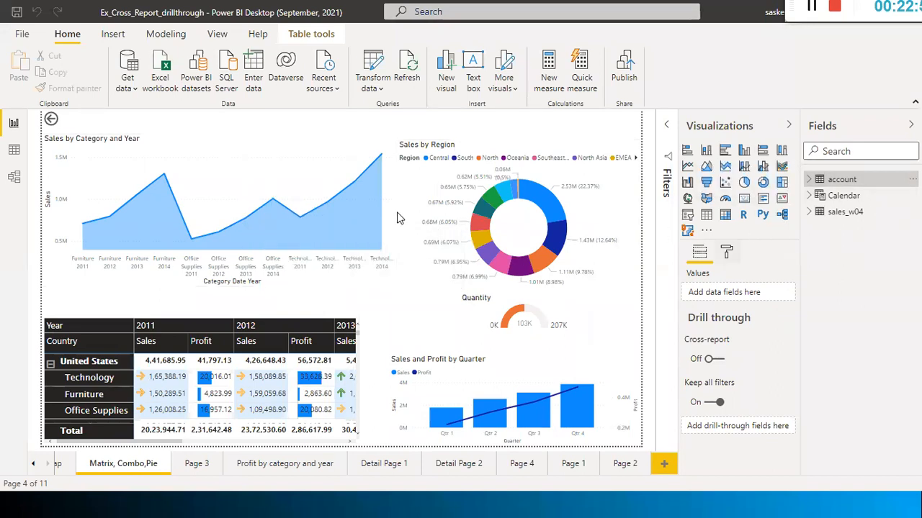
Show the list of all Dataverse tables in Power Apps, check AI Builder, and return to Power BI
key("alt+Tab")
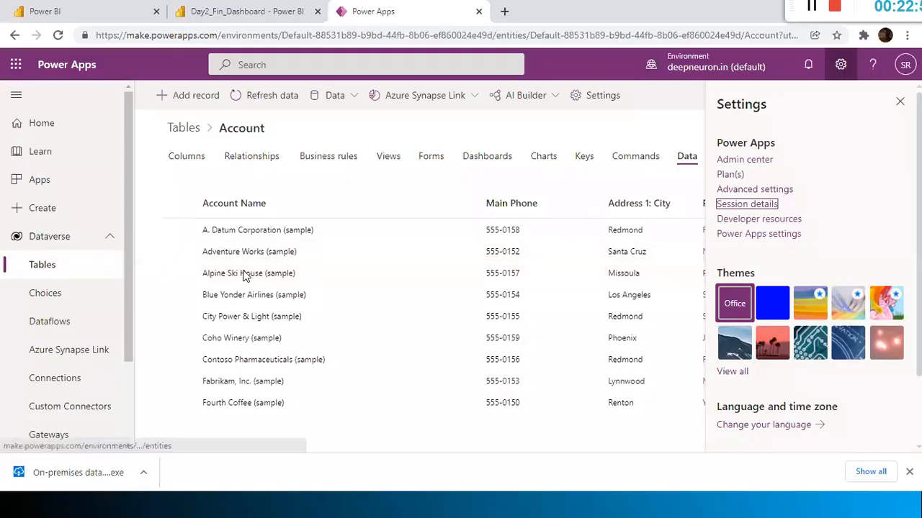
left_click(49, 265)
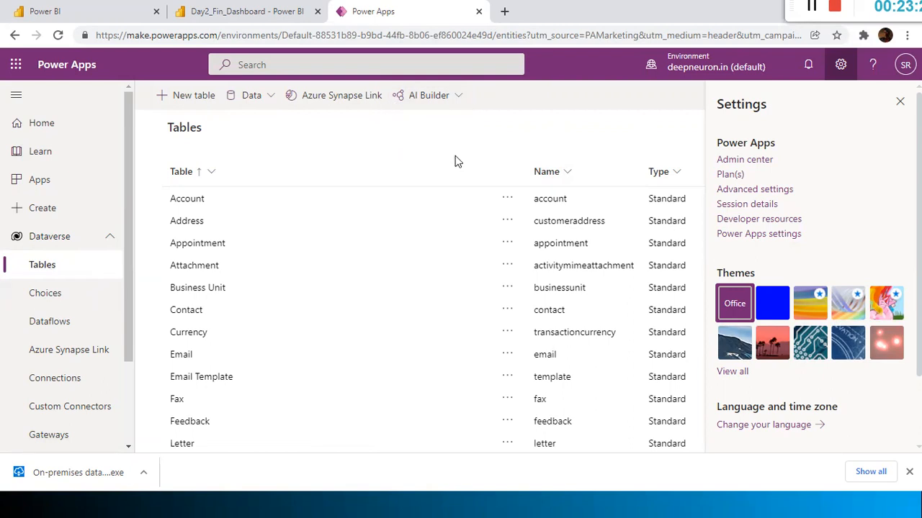
key("alt+Tab")
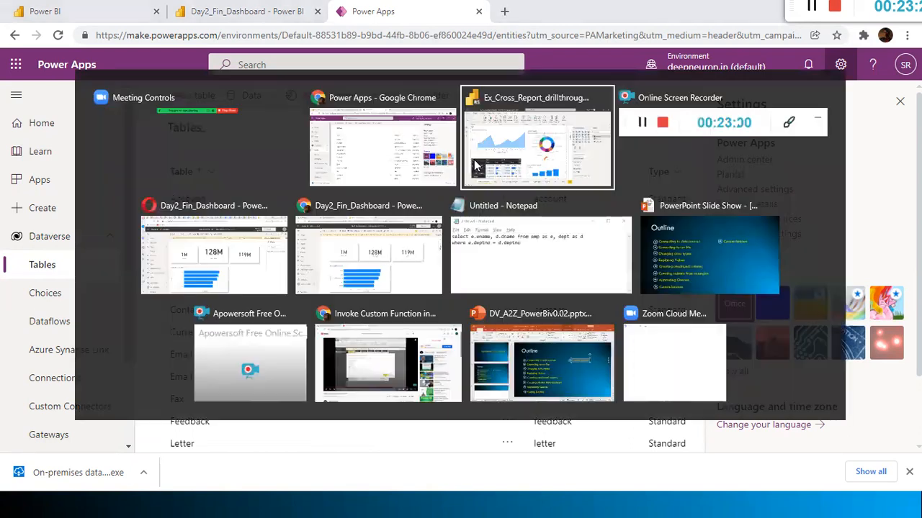
key("alt+Tab")
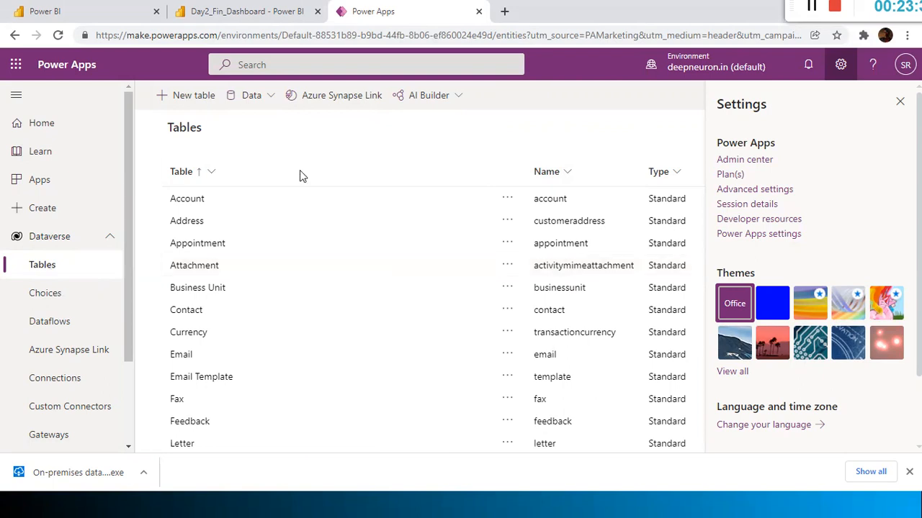
left_click(455, 96)
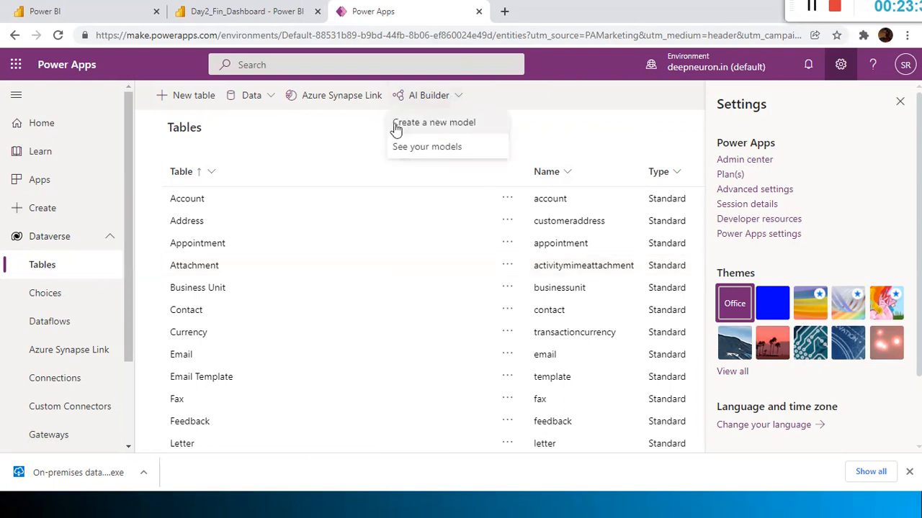
left_click(518, 101)
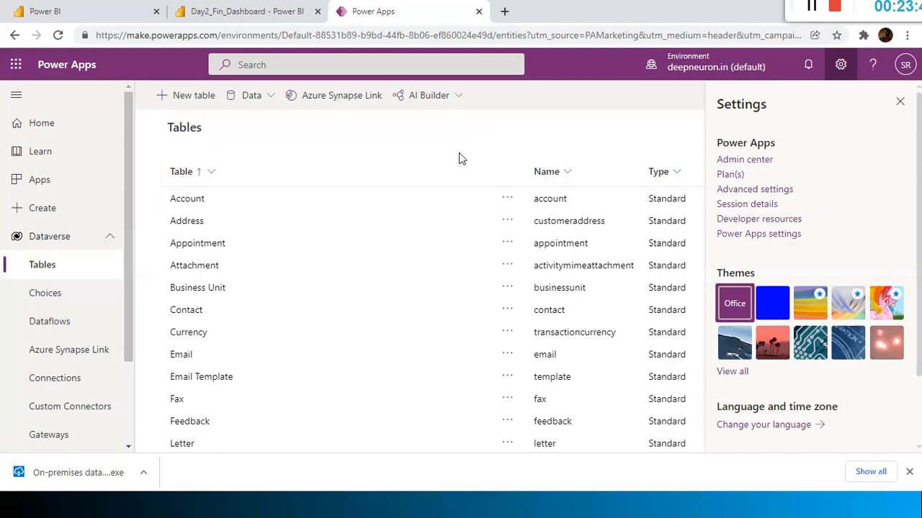
key("alt+Tab")
key("alt+Tab")
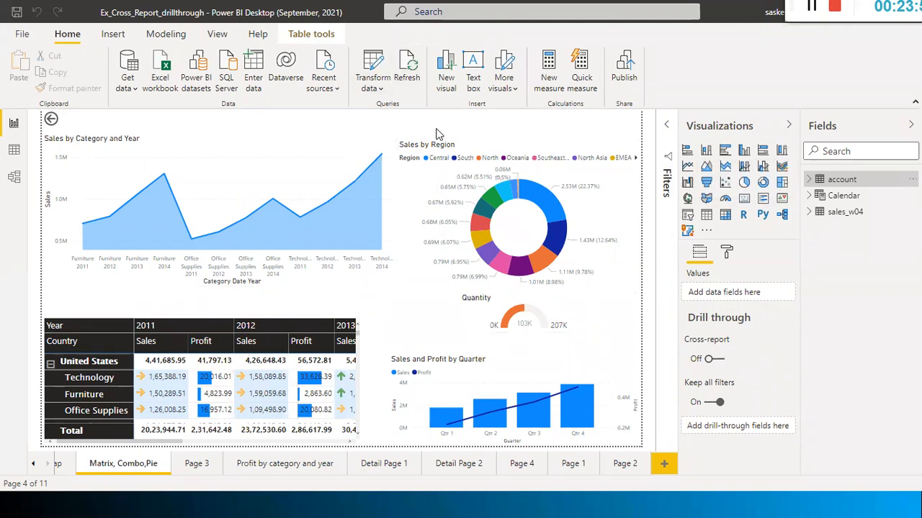
Close Task Manager and the Start menu, bringing the Power BI report to the front
key("ctrl+shift+Escape")
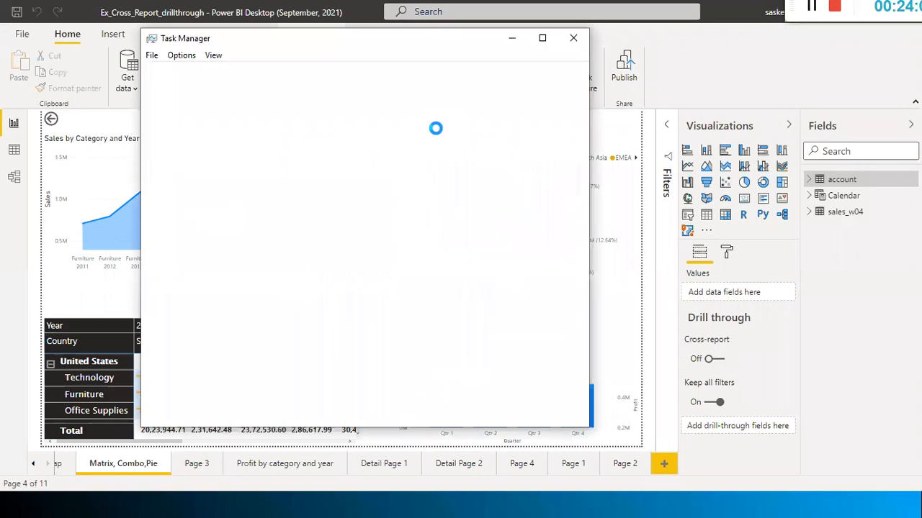
left_click(578, 41)
key("alt+Tab")
key("alt+Tab")
key("alt+Tab")
key("alt+Tab")
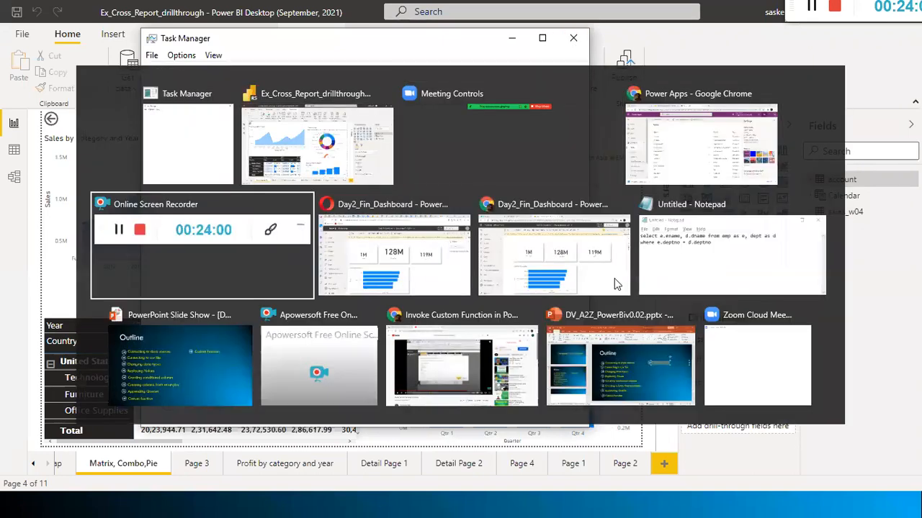
key("super")
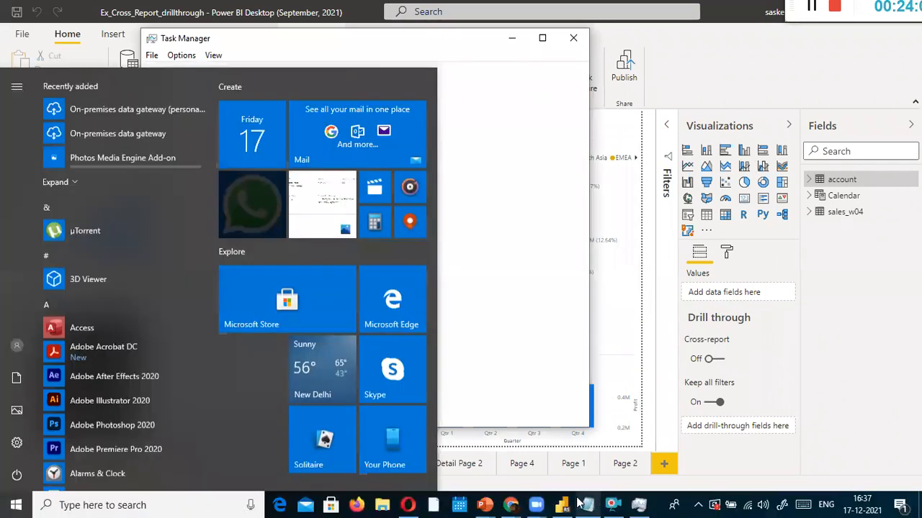
left_click(565, 505)
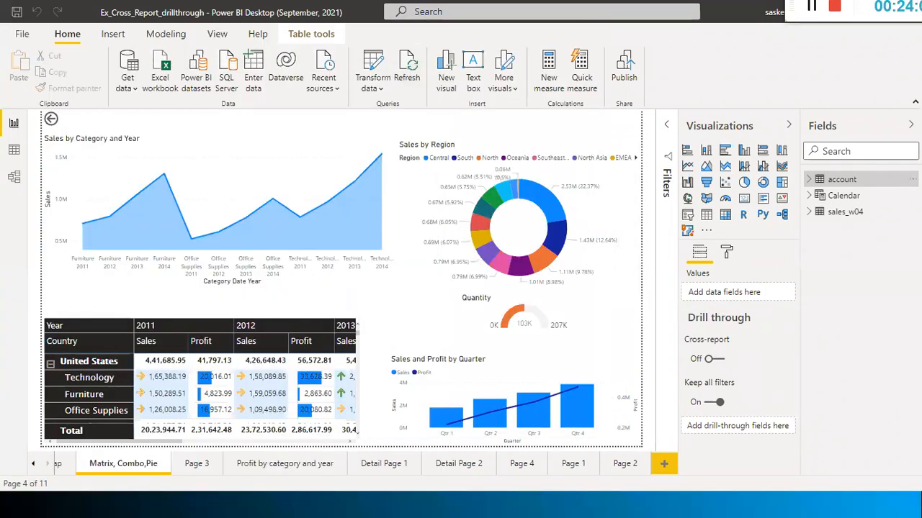
key("super")
mouse_move(559, 504)
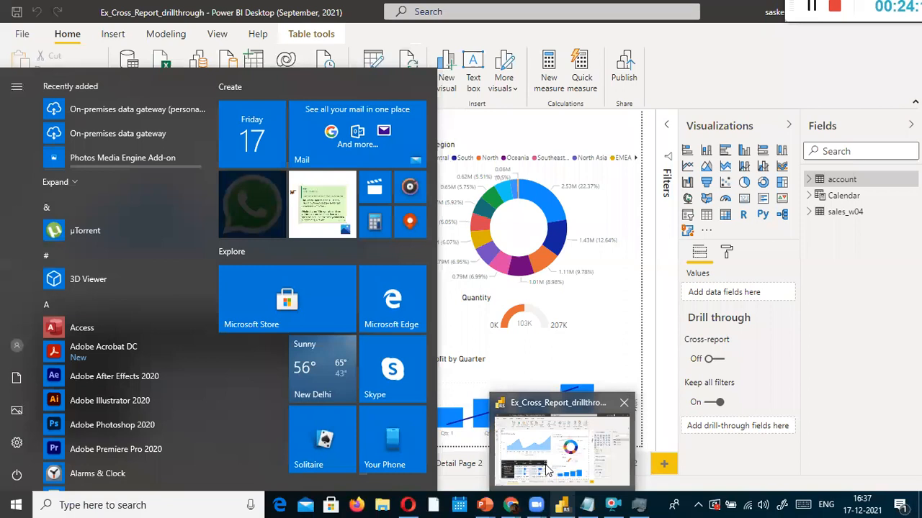
left_click(550, 468)
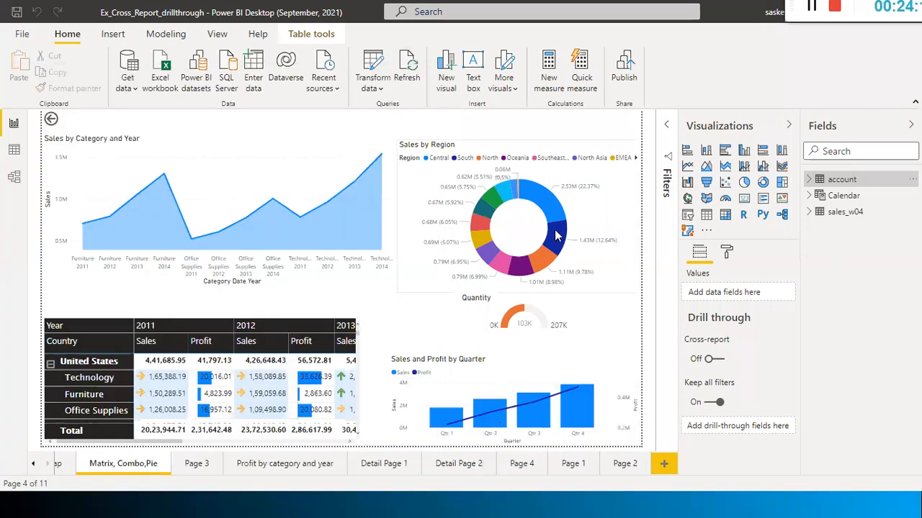
Add blank Page 5 after Page 2, then toggle the sales_w04 field list open and closed
left_click(624, 466)
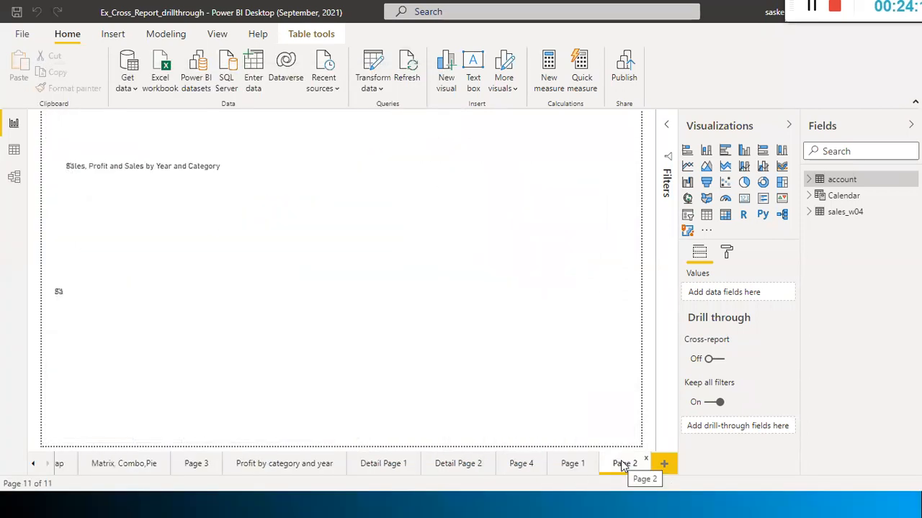
left_click(664, 463)
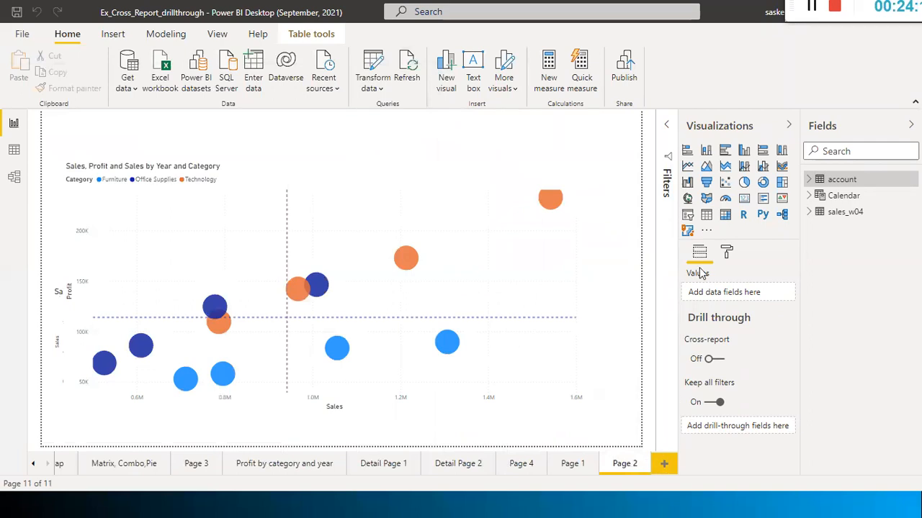
left_click(488, 146)
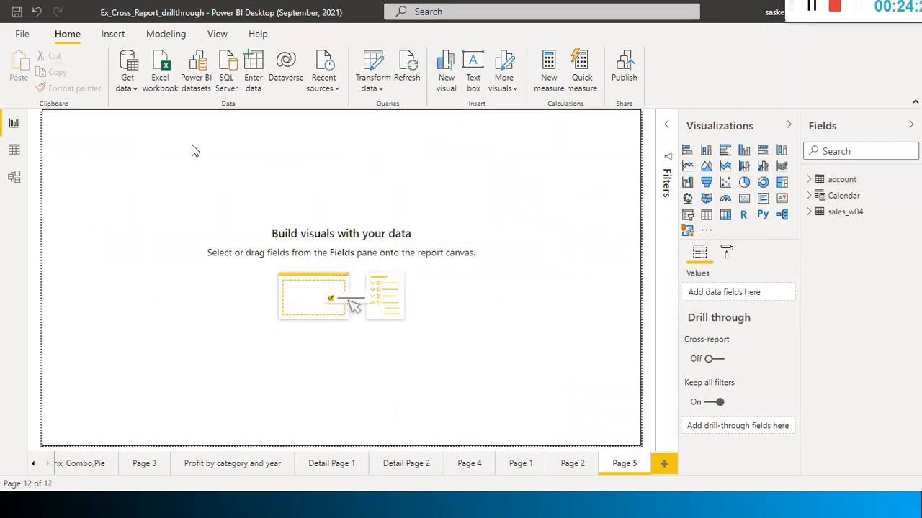
left_click(810, 213)
left_click(812, 213)
left_click(821, 211)
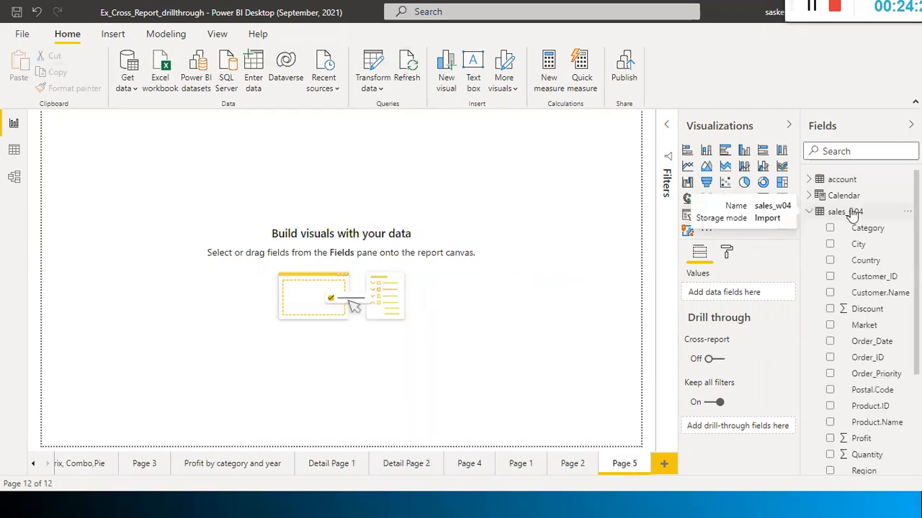
left_click(808, 208)
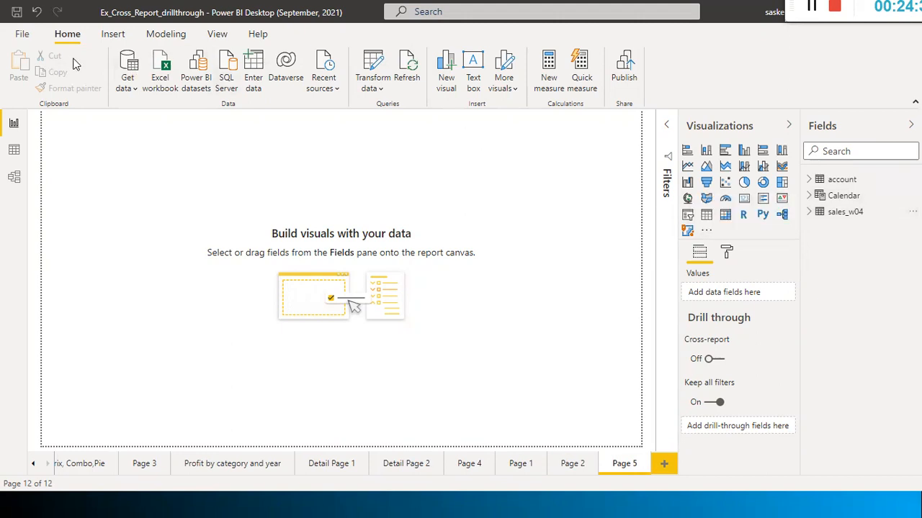
Start an Excel workbook import and browse to the dat1 folder on drive D
left_click(124, 88)
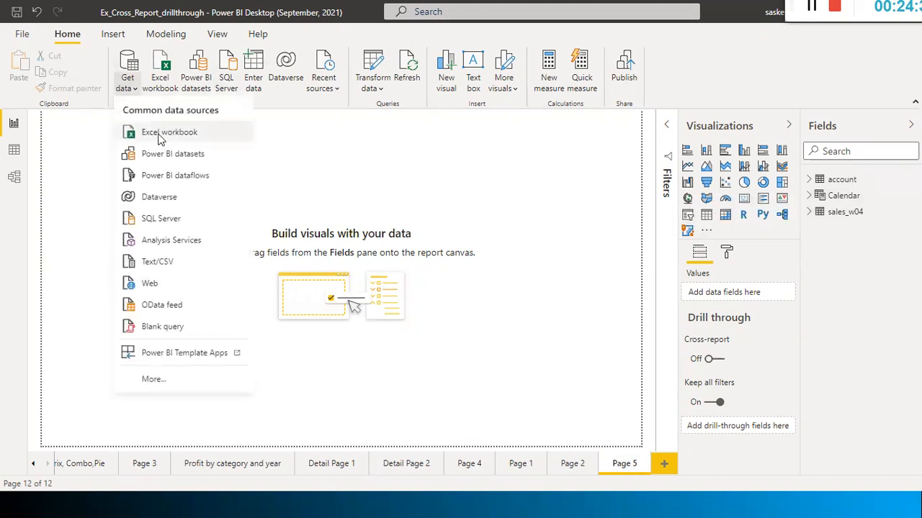
left_click(160, 137)
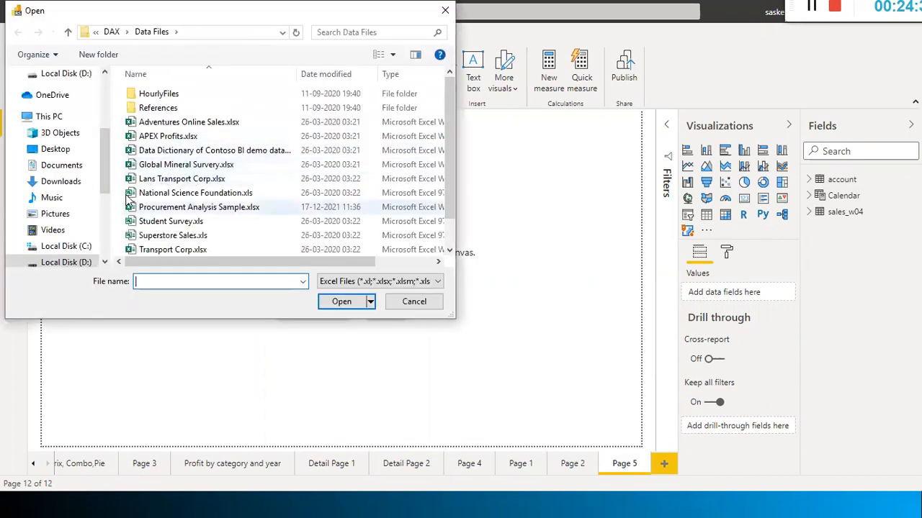
left_click(76, 264)
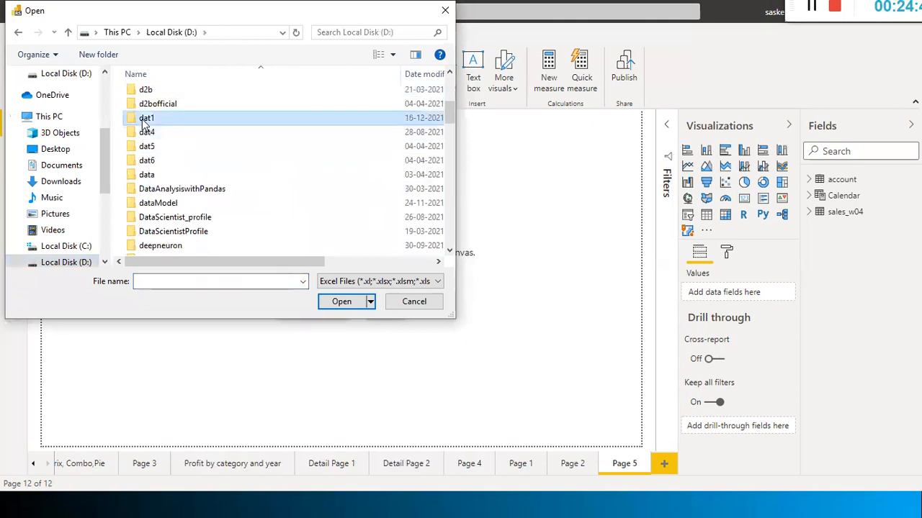
double_click(148, 119)
Show All Files, select sales_w04.csv, then close the file browser without importing
left_click(374, 283)
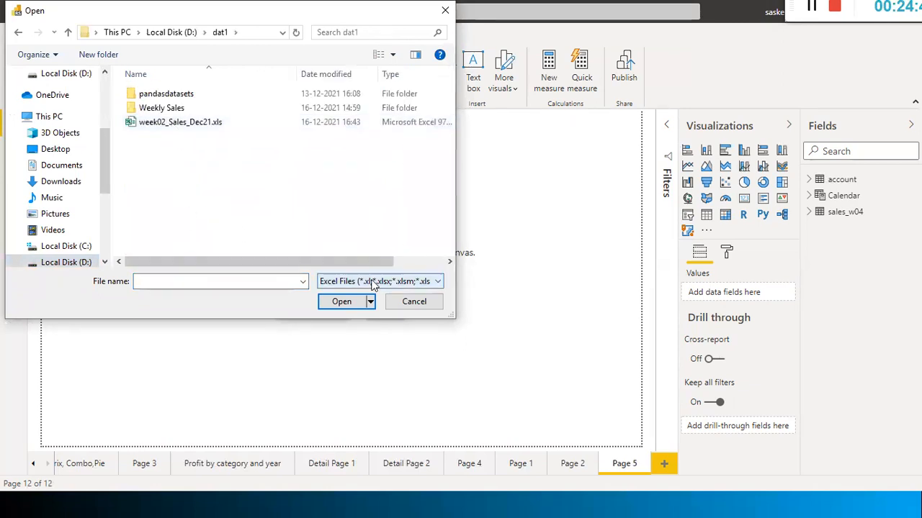
left_click(360, 306)
left_click(224, 209)
key("s")
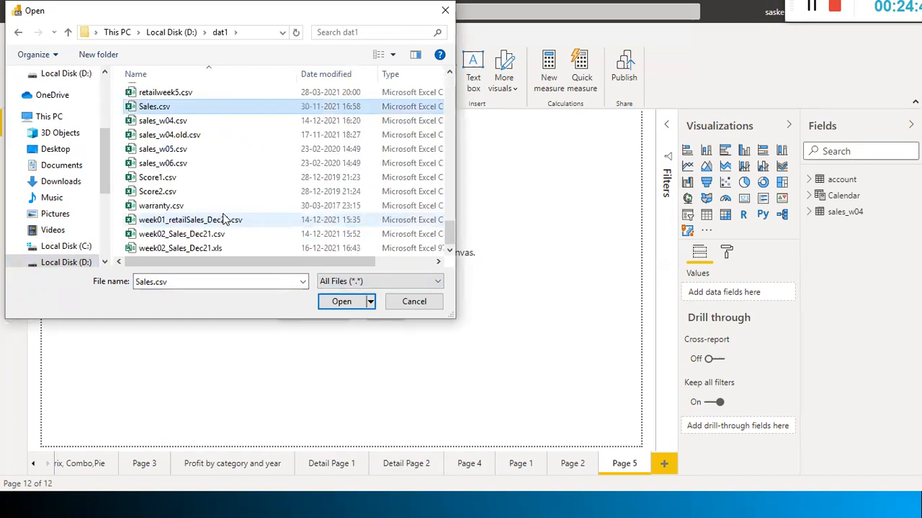
key("Down")
key("Down")
key("Up")
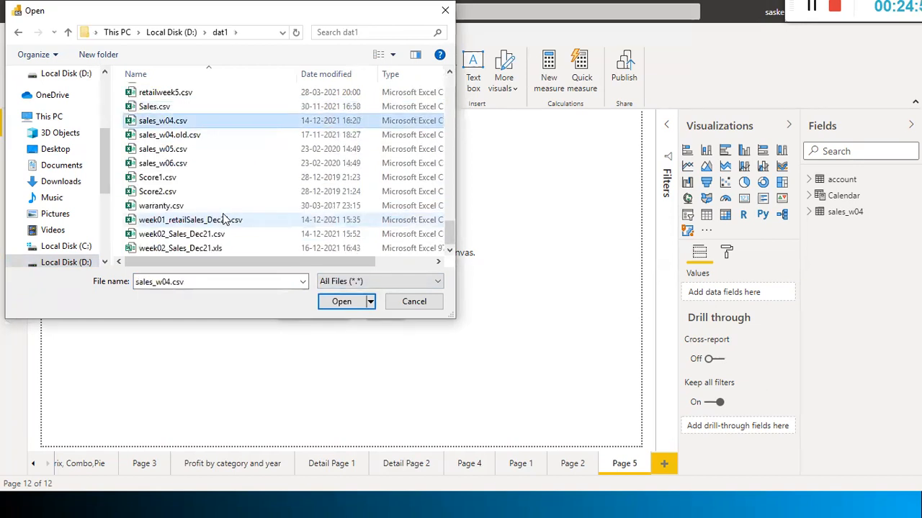
left_click(833, 258)
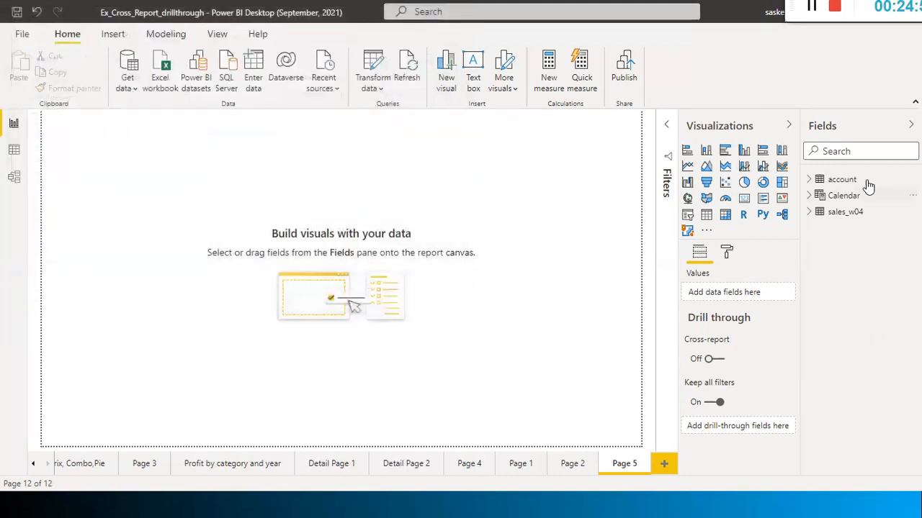
Expand the sales_w04 and Calendar fields, view Calendar's formula, then open the Transform data dropdown
left_click(808, 214)
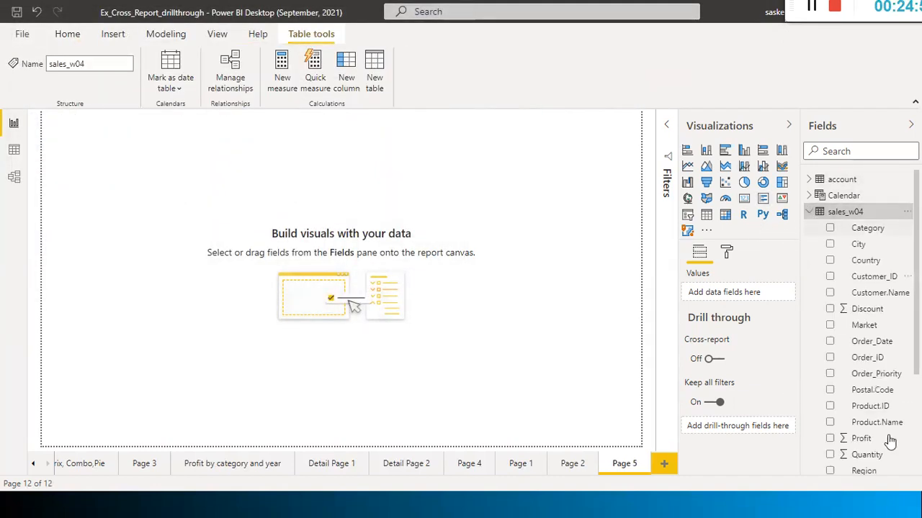
left_click(809, 195)
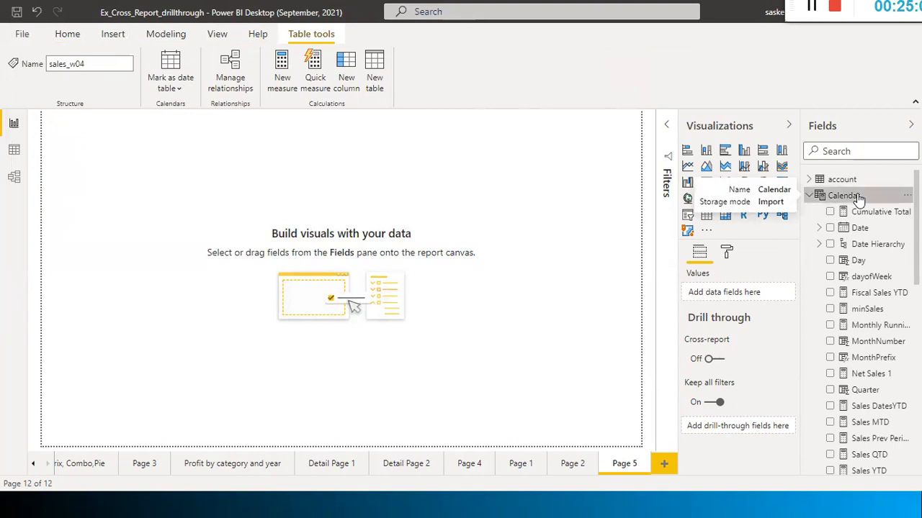
left_click(810, 195)
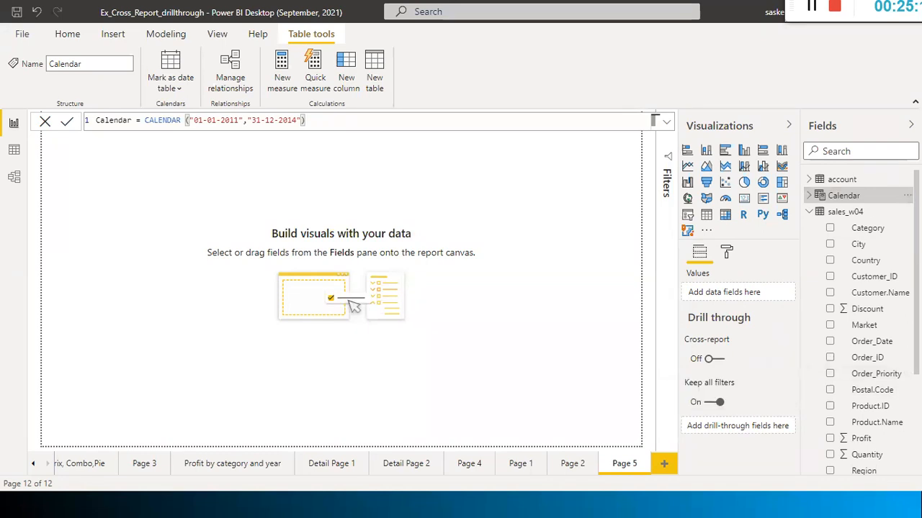
left_click(850, 211)
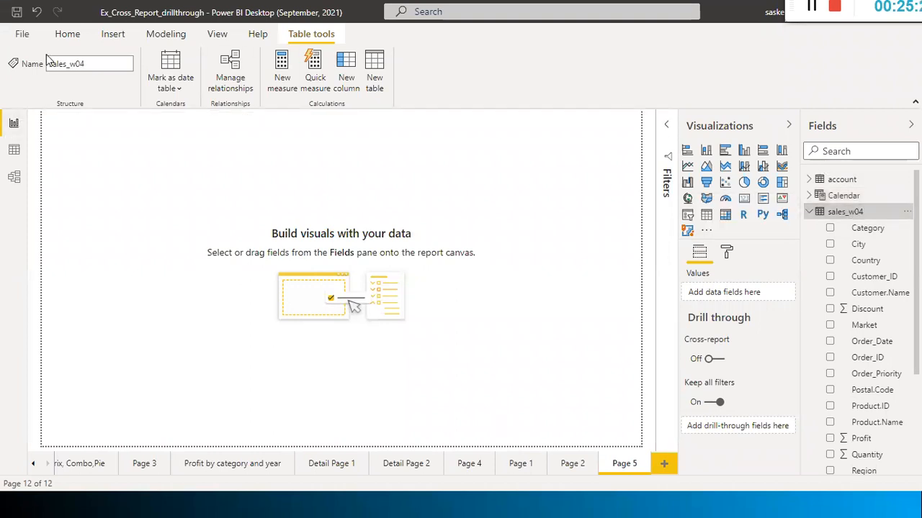
left_click(68, 36)
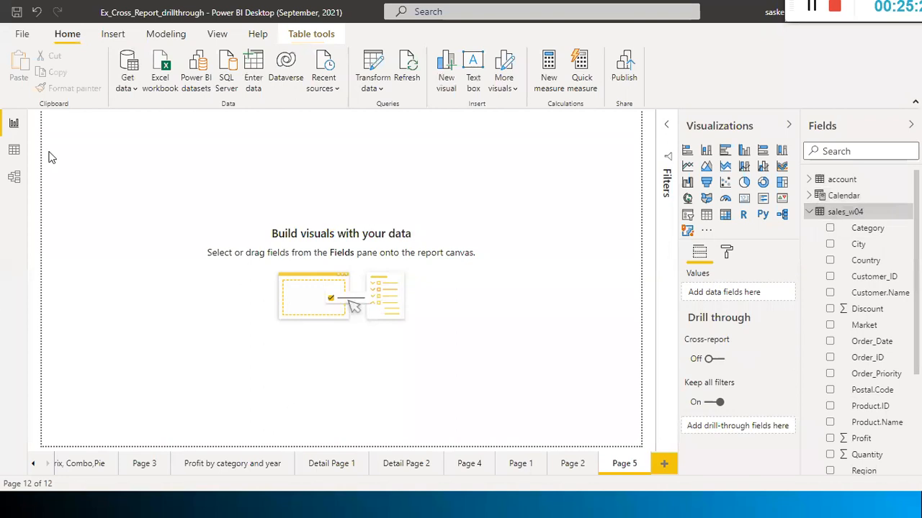
left_click(365, 88)
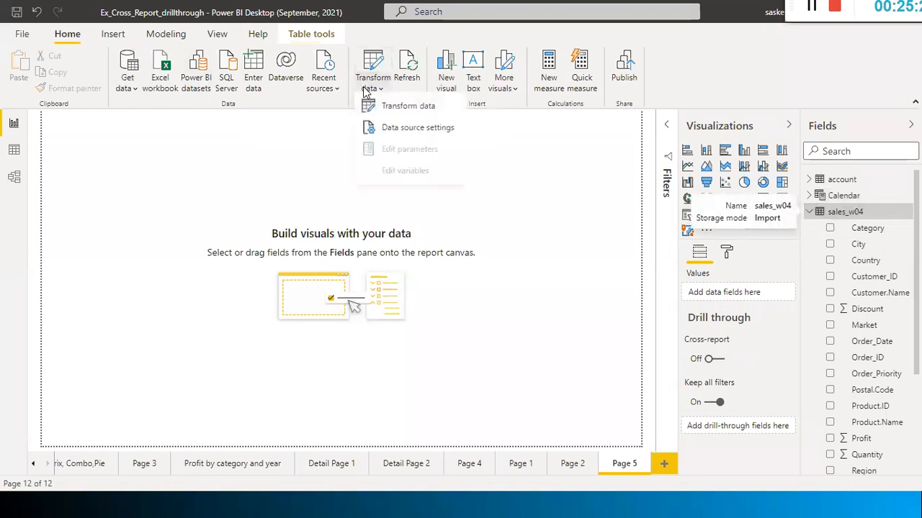
Open Power Query Editor and jump to the step raising the column 'Return' not found error
left_click(405, 110)
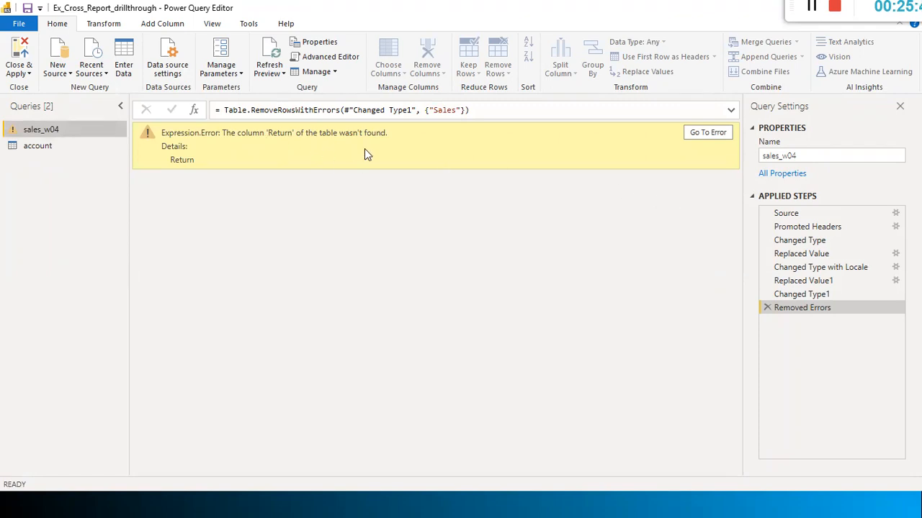
left_click(696, 136)
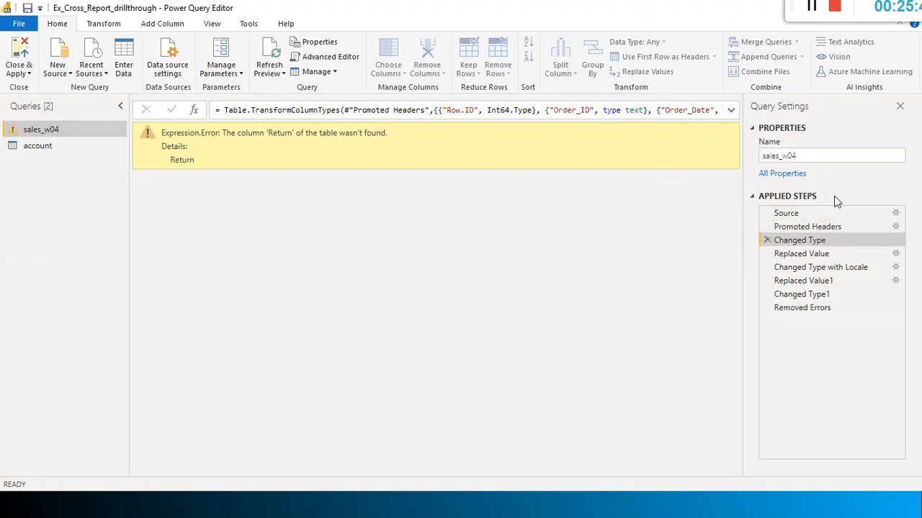
Confirm the sales_w04 Source step reads the CSV file D:\dat1\sales_w04.csv
left_click(895, 214)
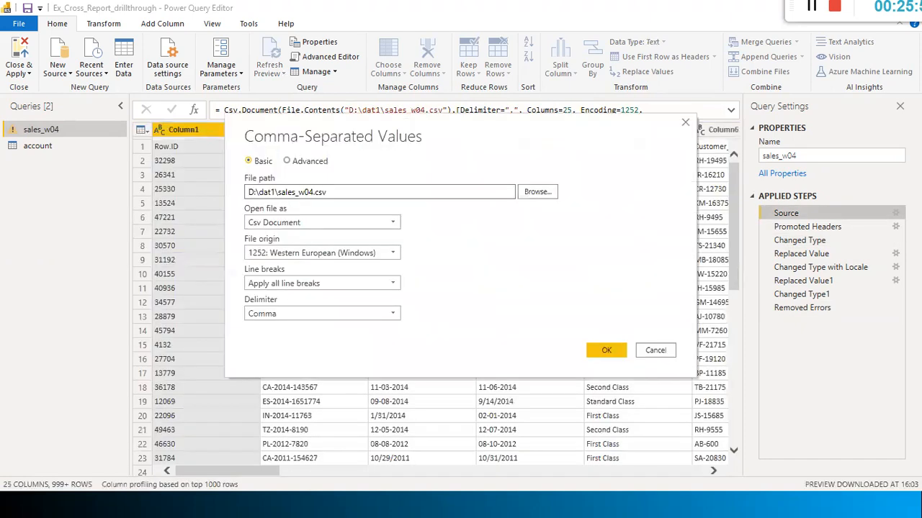
left_click(334, 193)
left_click(608, 351)
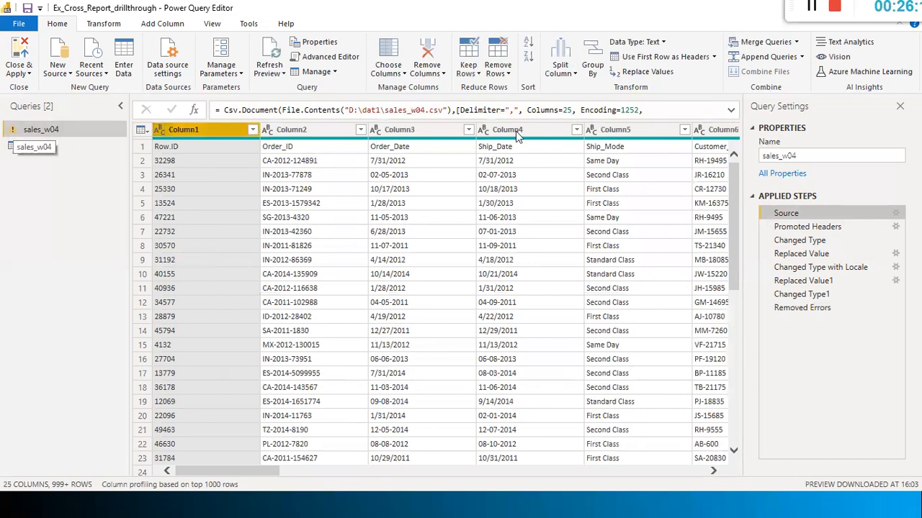
Inspect the Row.ID, Order_ID and Order_Date header cells in row 1, then open Use First Row as Headers
left_click_drag(239, 470, 666, 470)
left_click_drag(743, 440, 39, 430)
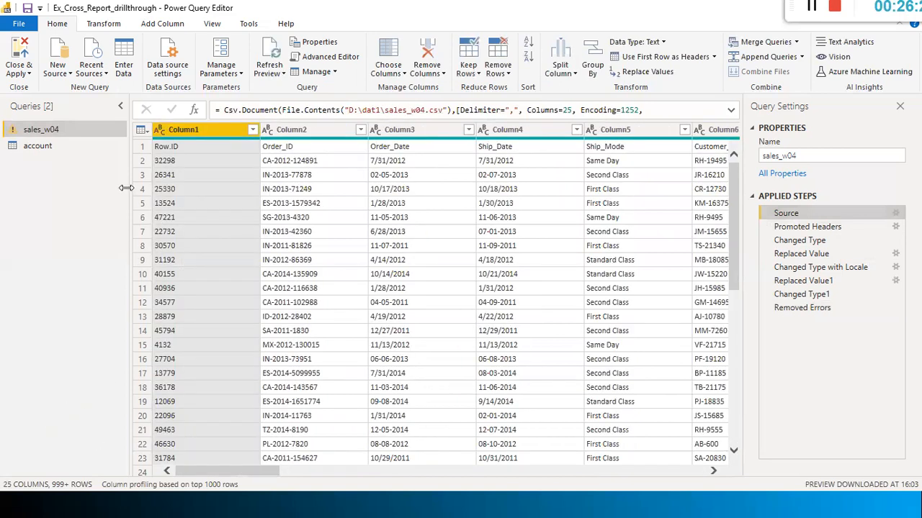
left_click(194, 146)
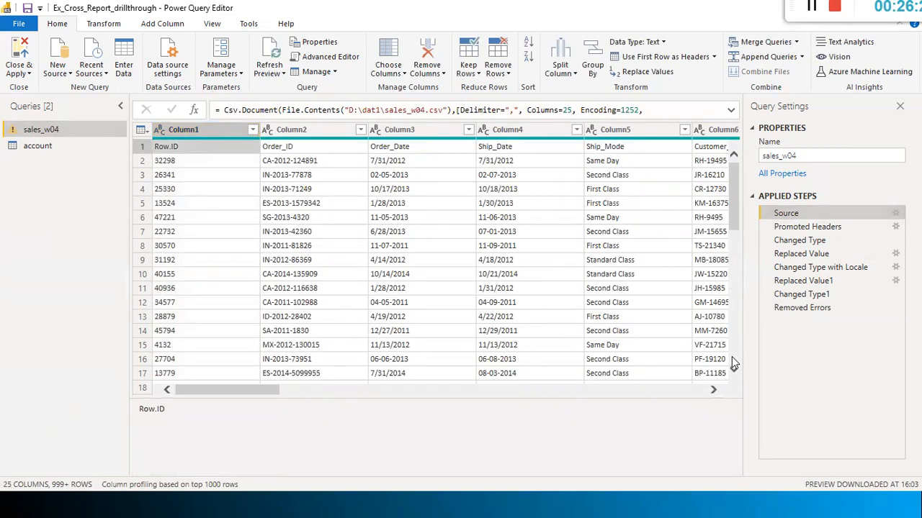
left_click(302, 149)
left_click(378, 151)
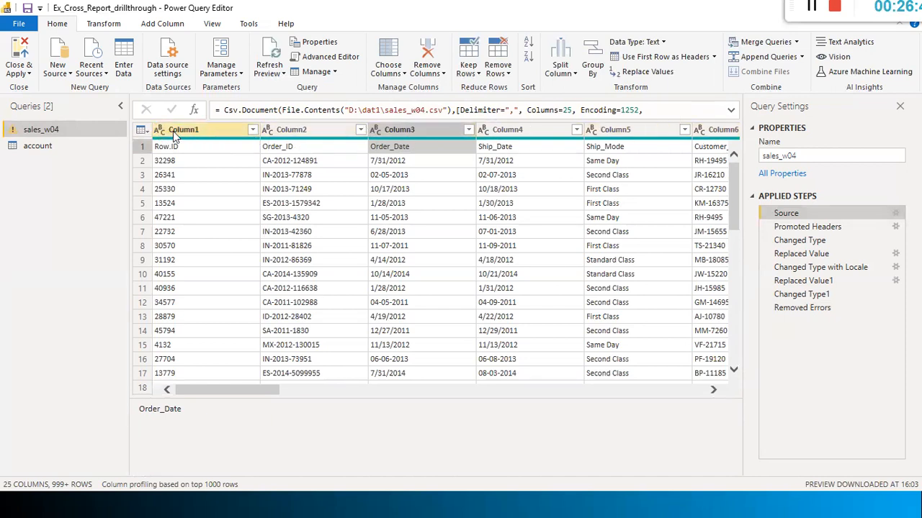
left_click(171, 149)
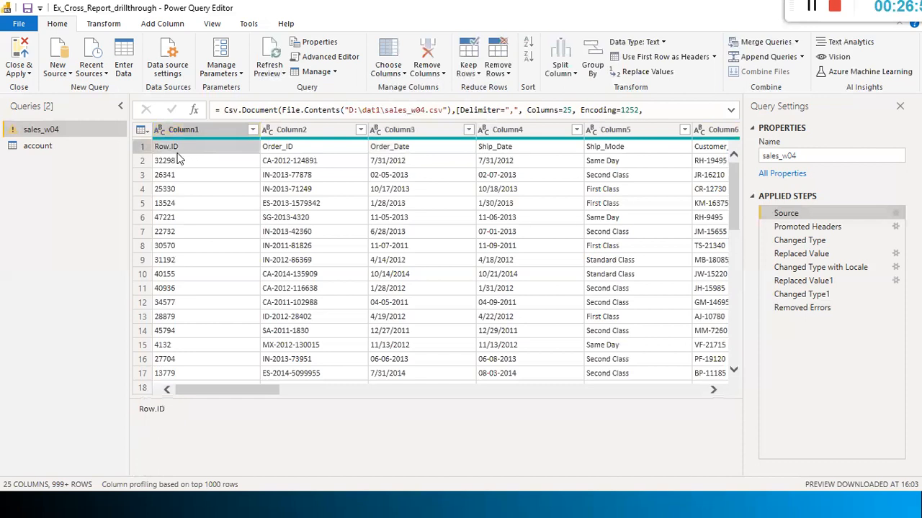
left_click(92, 25)
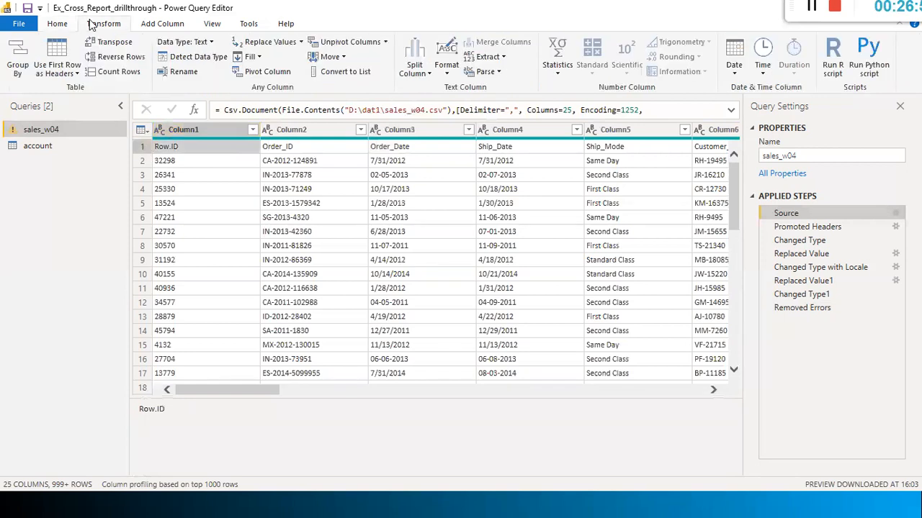
left_click(58, 70)
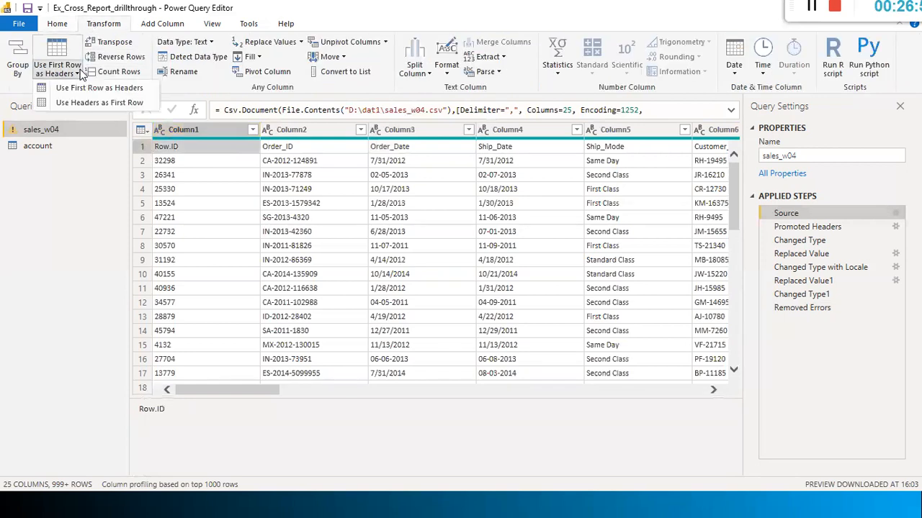
Promote the first row to headers as an inserted Promoted Headers1 step
left_click(120, 90)
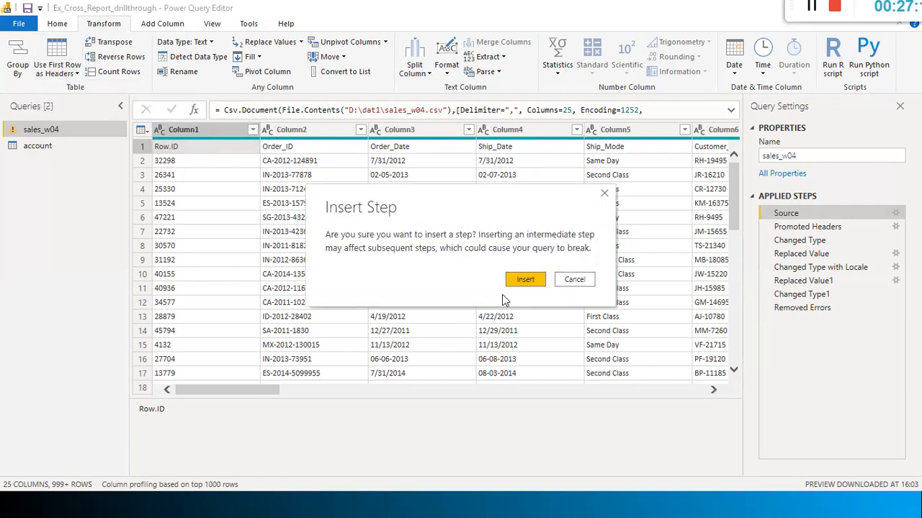
left_click(525, 281)
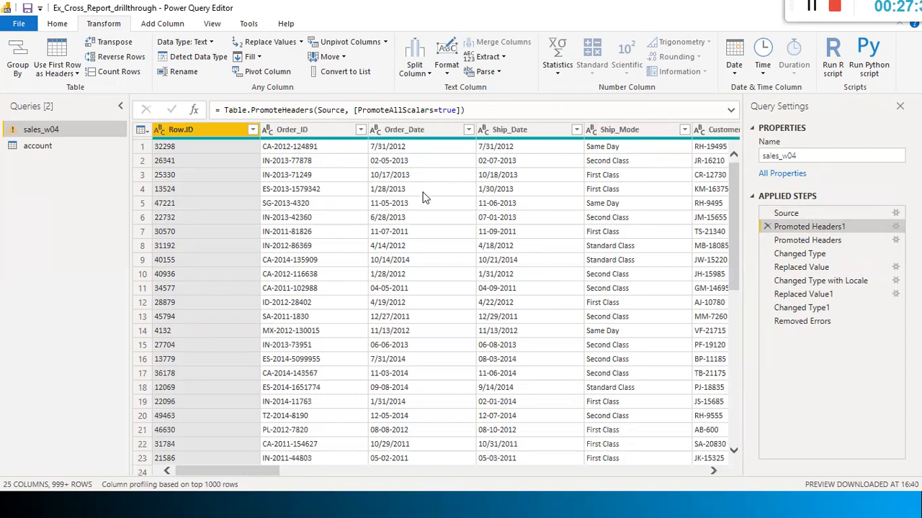
left_click_drag(255, 465, 643, 472)
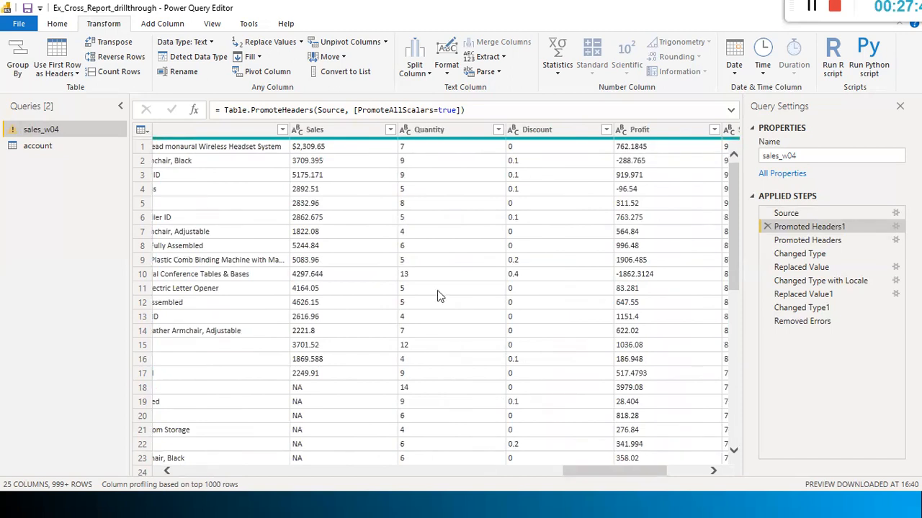
Set Quantity to Whole Number as an inserted Changed Type2 step, then select Sales
left_click(318, 131)
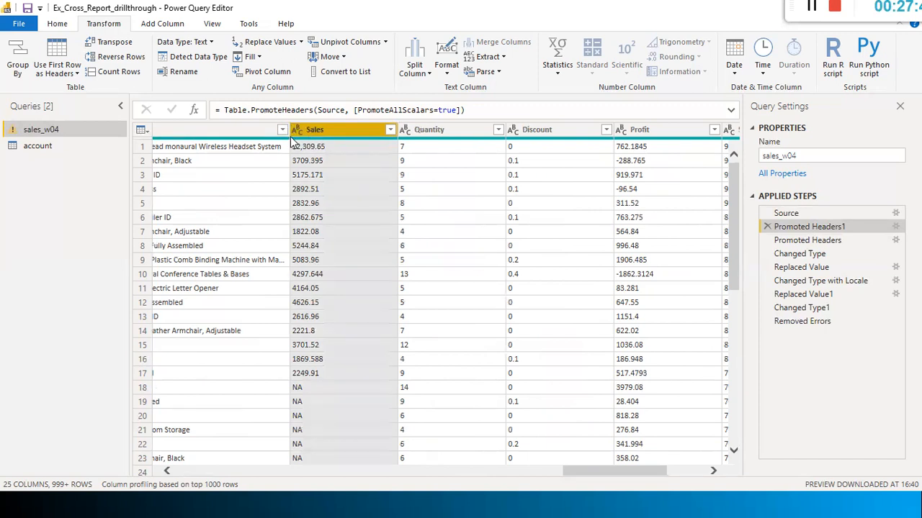
left_click(429, 131)
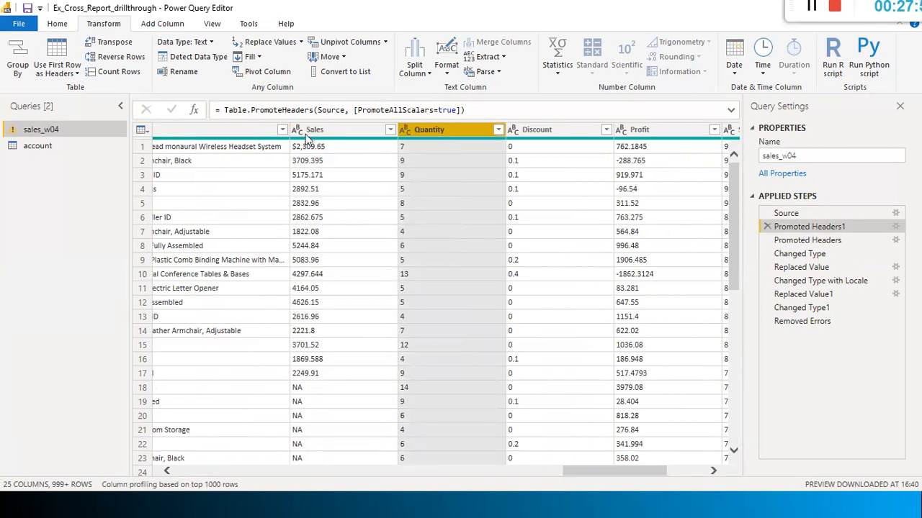
left_click(404, 130)
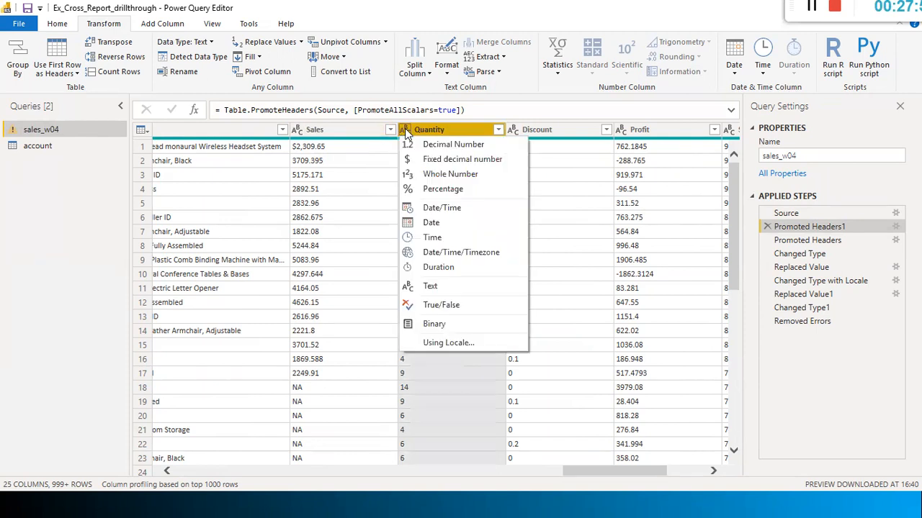
left_click(468, 173)
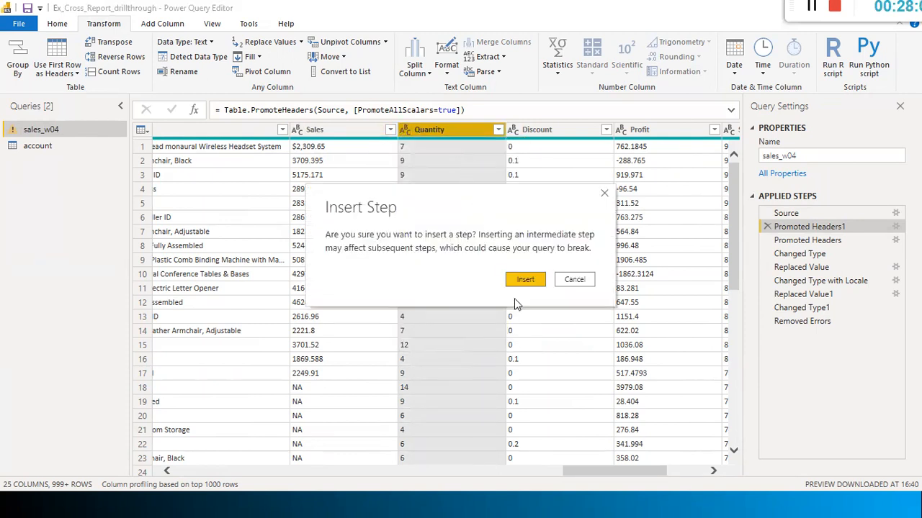
left_click(525, 276)
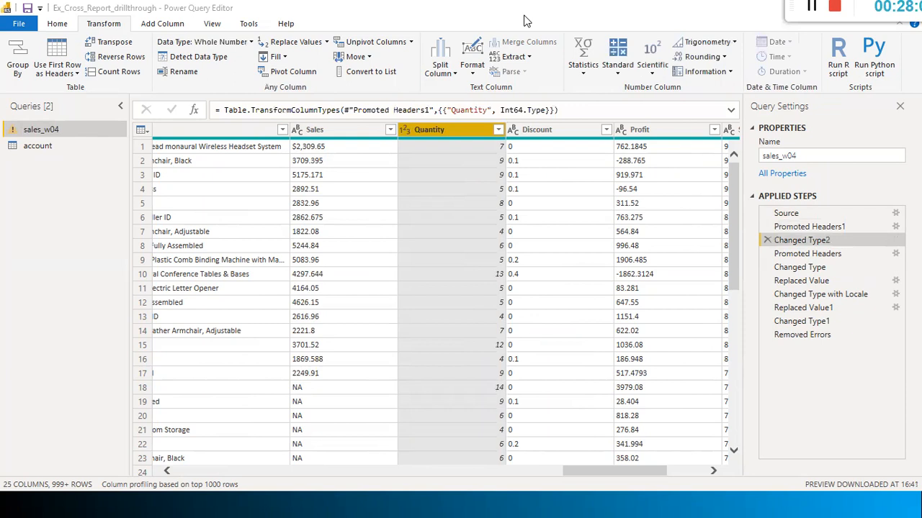
left_click(308, 135)
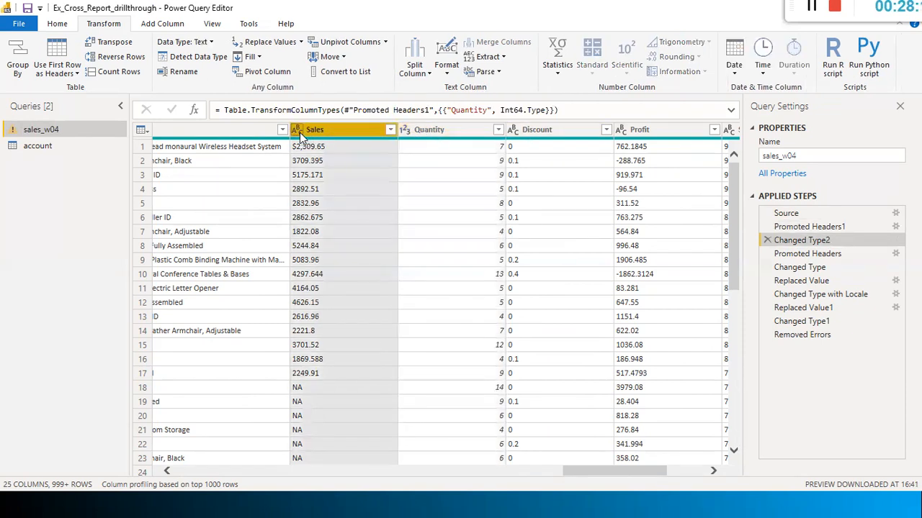
Insert a Replace Values step removing "$" from Sales, then inspect the NA in row 18
right_click(298, 131)
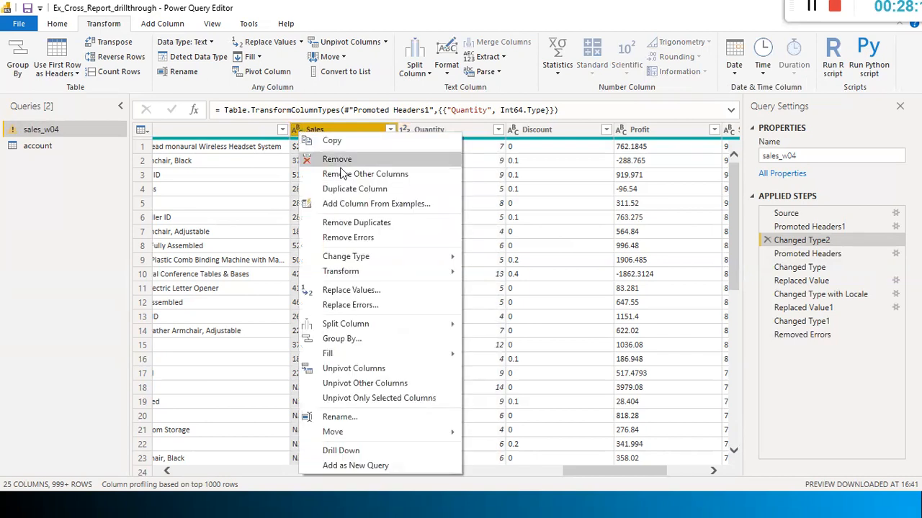
left_click(415, 289)
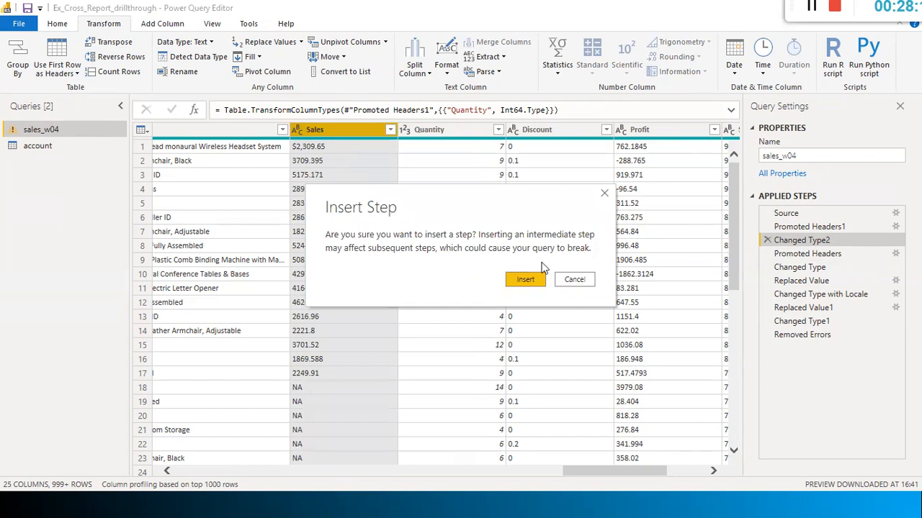
left_click(525, 281)
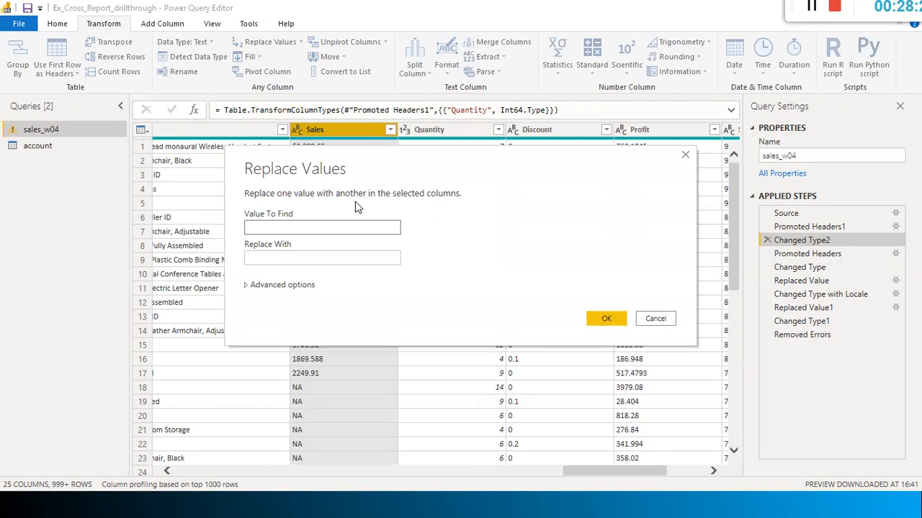
type("$")
left_click(260, 262)
left_click(604, 320)
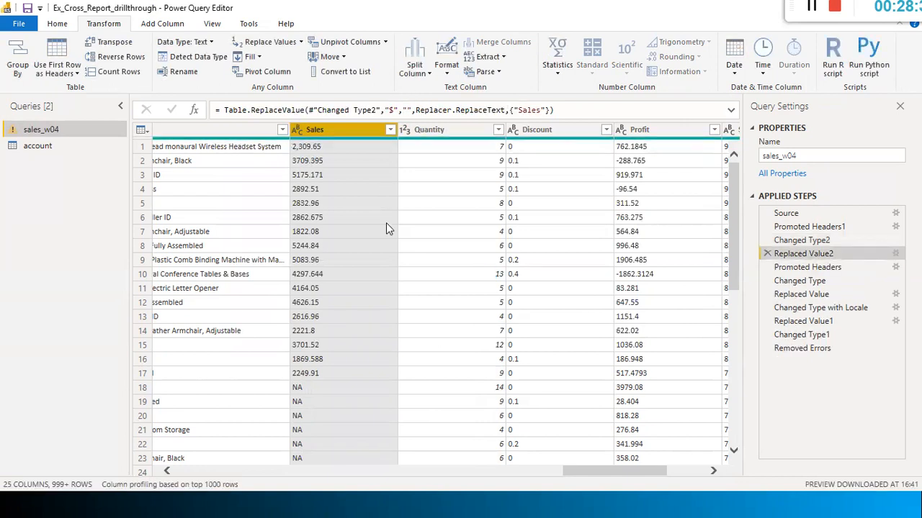
scroll(386, 222, "down", 3)
scroll(386, 232, "up", 3)
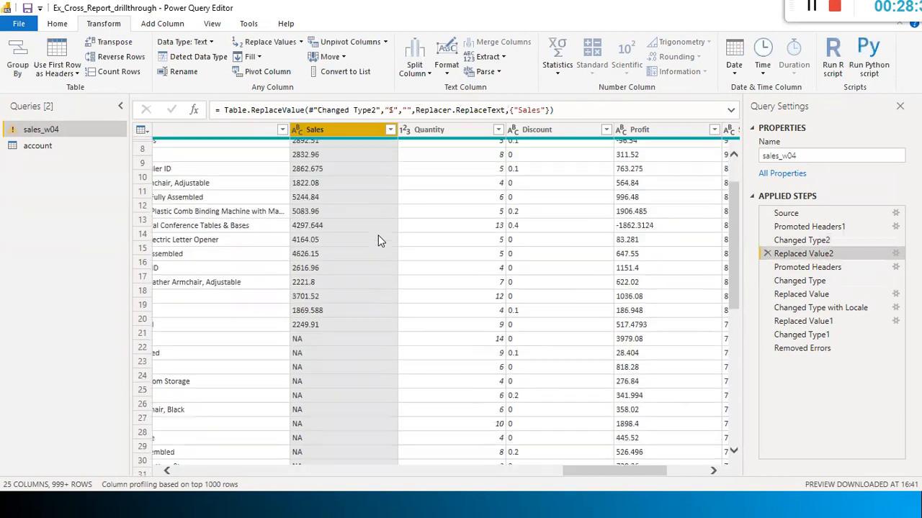
left_click(321, 387)
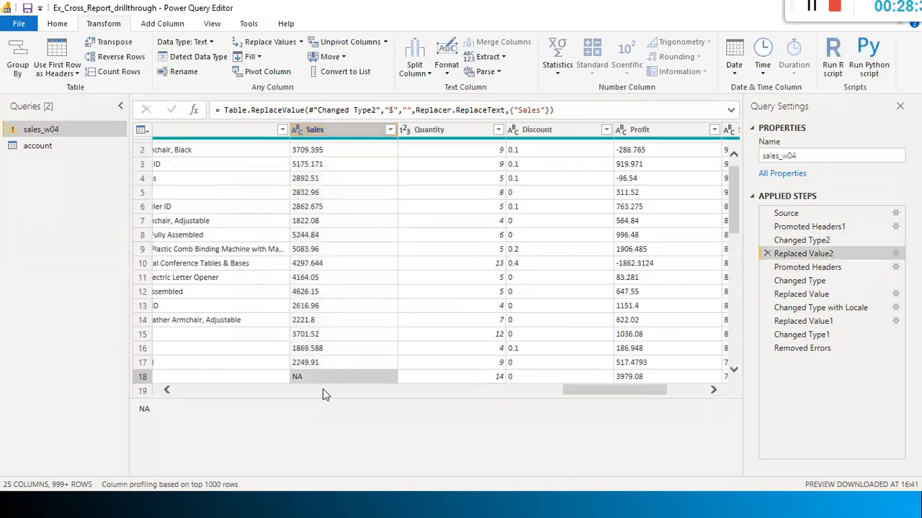
left_click(335, 129)
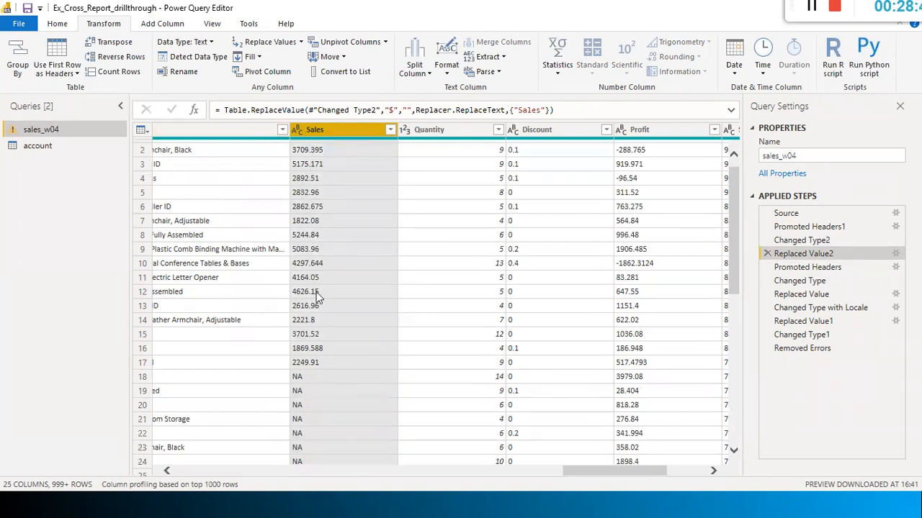
Insert another Replace Values step turning NA into 0 in the Sales column
right_click(342, 124)
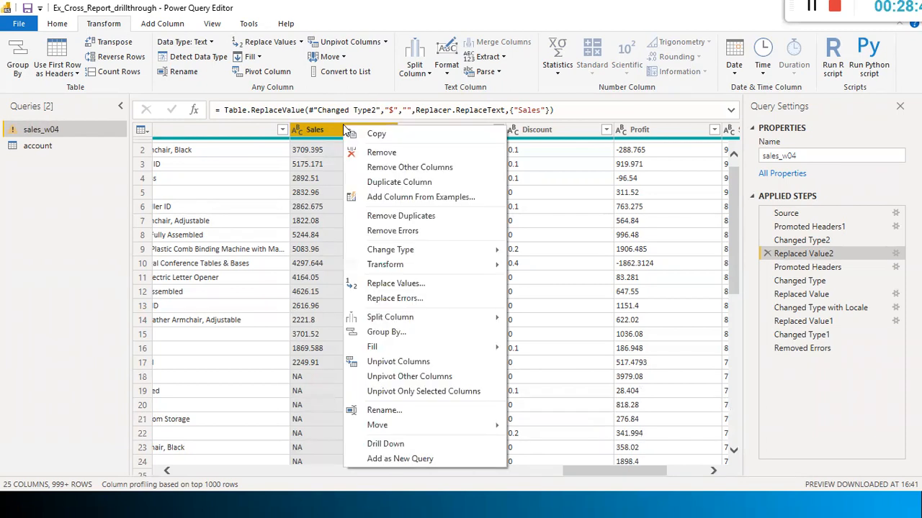
left_click(332, 131)
right_click(332, 131)
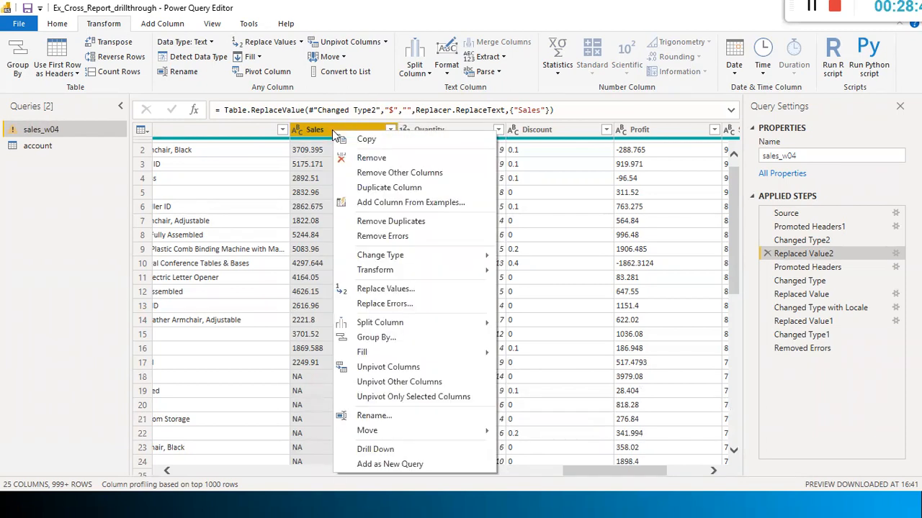
left_click(387, 290)
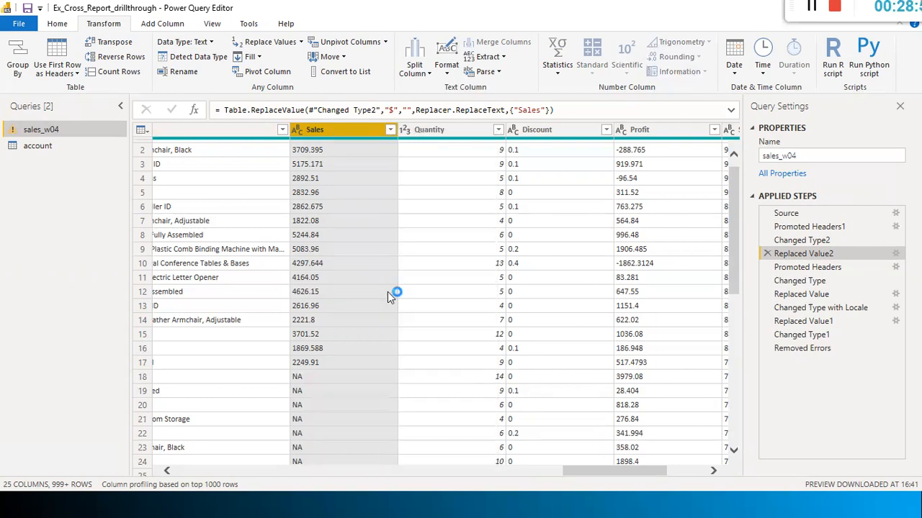
left_click(523, 278)
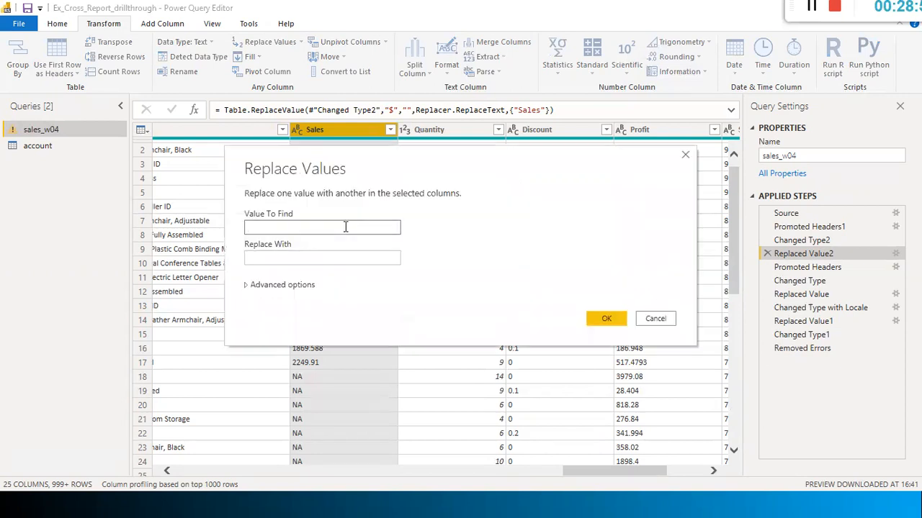
type("NA")
left_click(328, 253)
type("0")
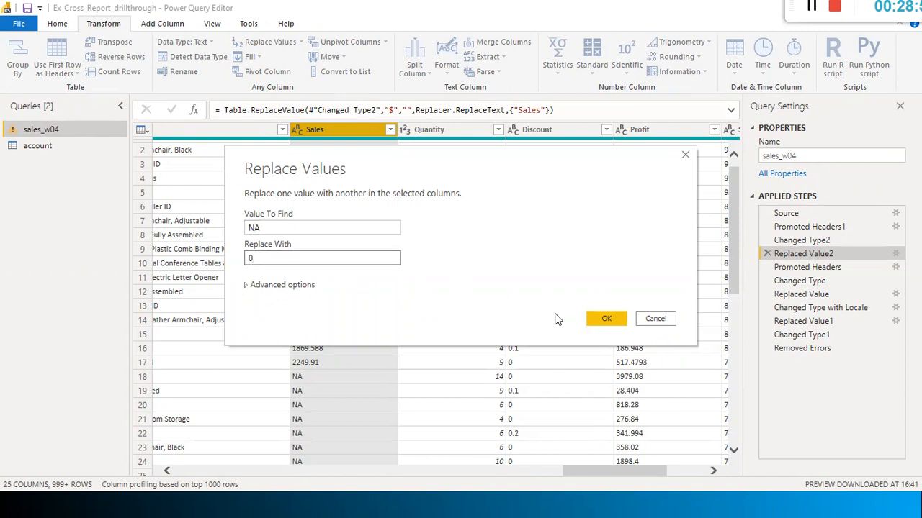
left_click(606, 319)
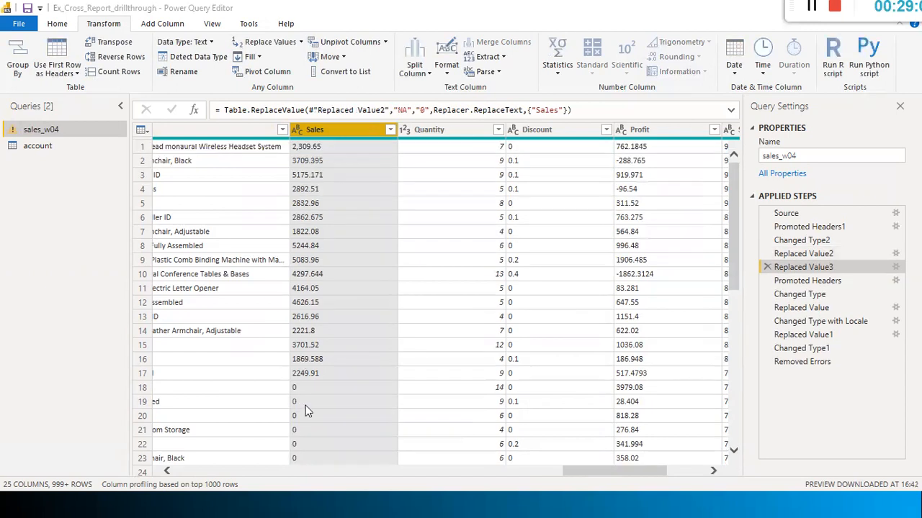
scroll(305, 403, "down", 2)
scroll(306, 403, "down", 2)
scroll(320, 248, "up", 3)
Close & Apply the query editor, dismiss the Row.ID load error, and switch to PowerPoint
left_click(57, 23)
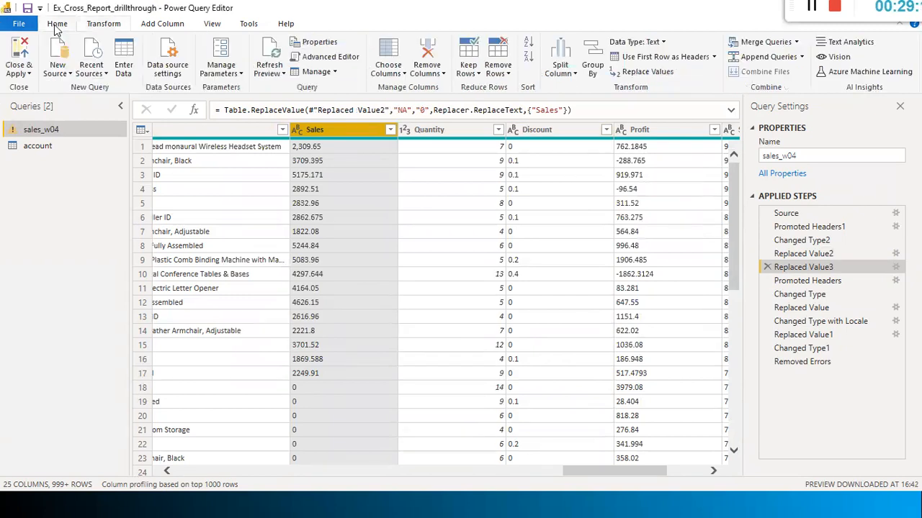
left_click(22, 72)
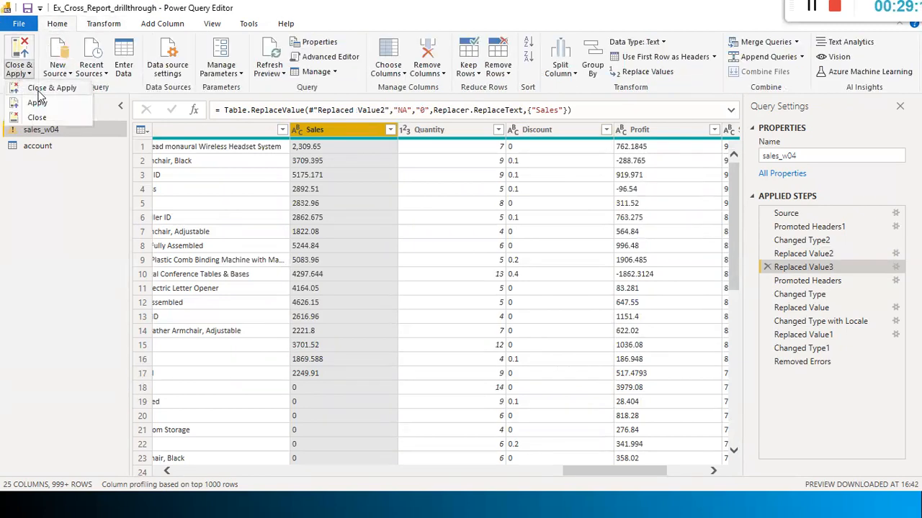
left_click(41, 92)
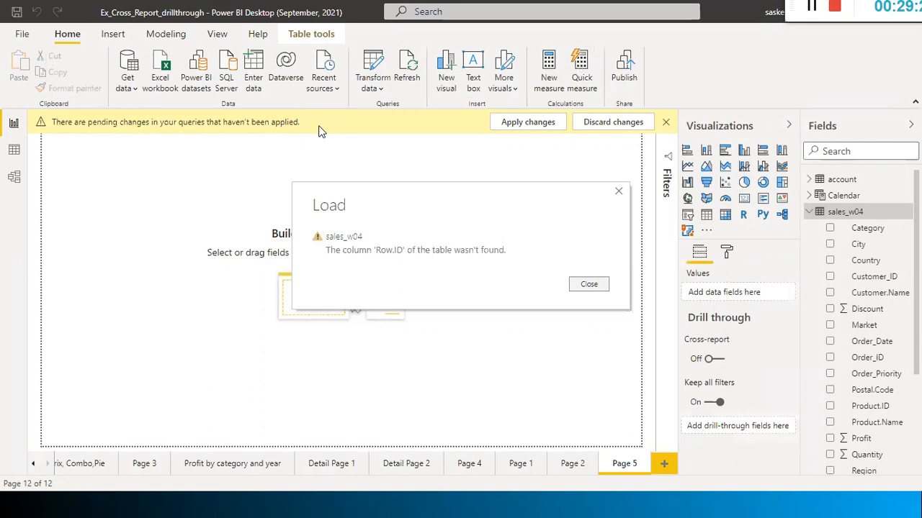
left_click(591, 284)
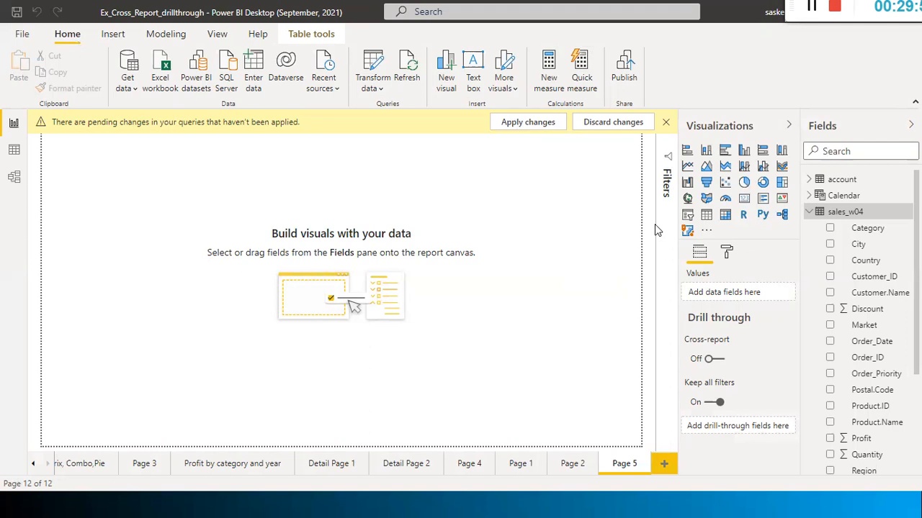
key("alt+Tab")
key("Tab")
key("Tab")
key("Tab")
key("Tab")
key("Tab")
key("Tab")
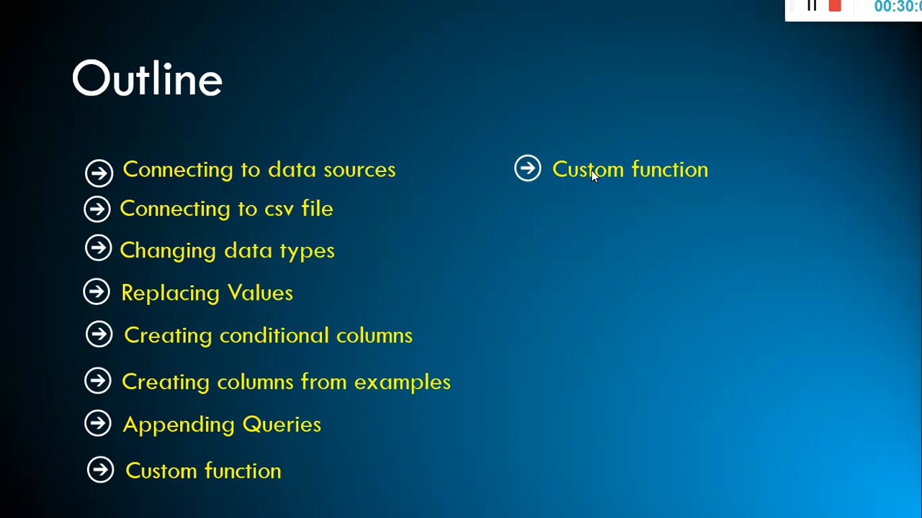
End the PowerPoint slide show and bring the Power BI Desktop window back to the front
key("alt+Tab")
key("Escape")
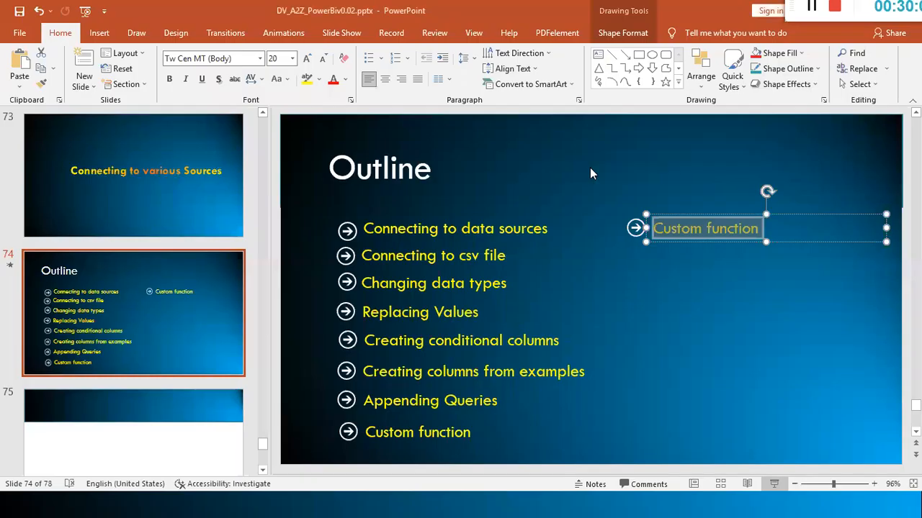
key("alt+Tab")
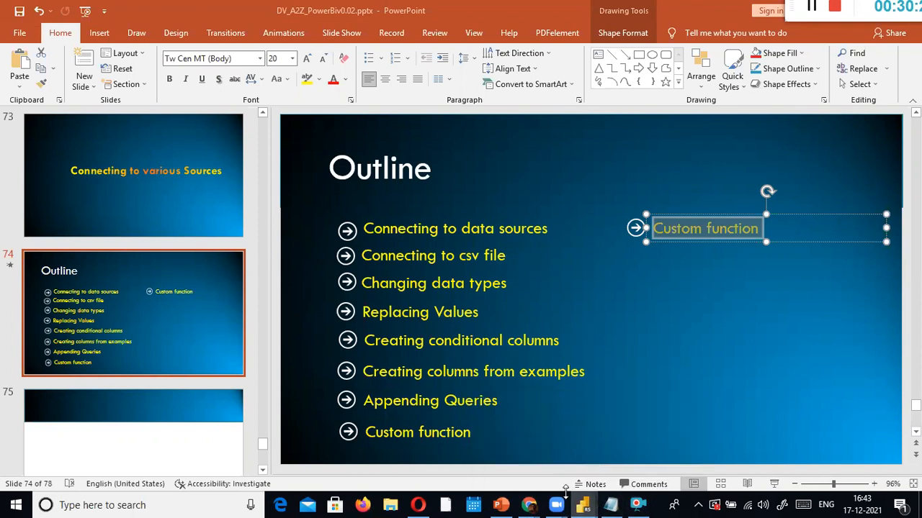
mouse_move(559, 501)
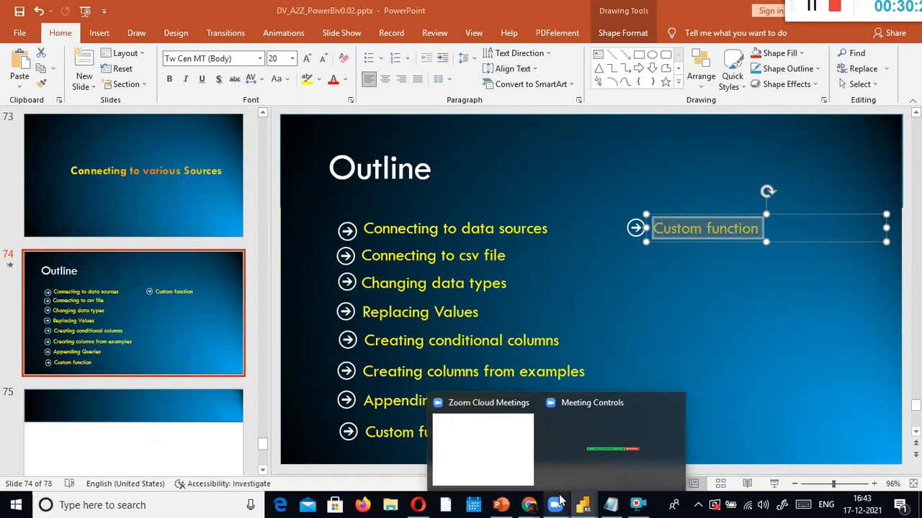
left_click(583, 505)
key("super+d")
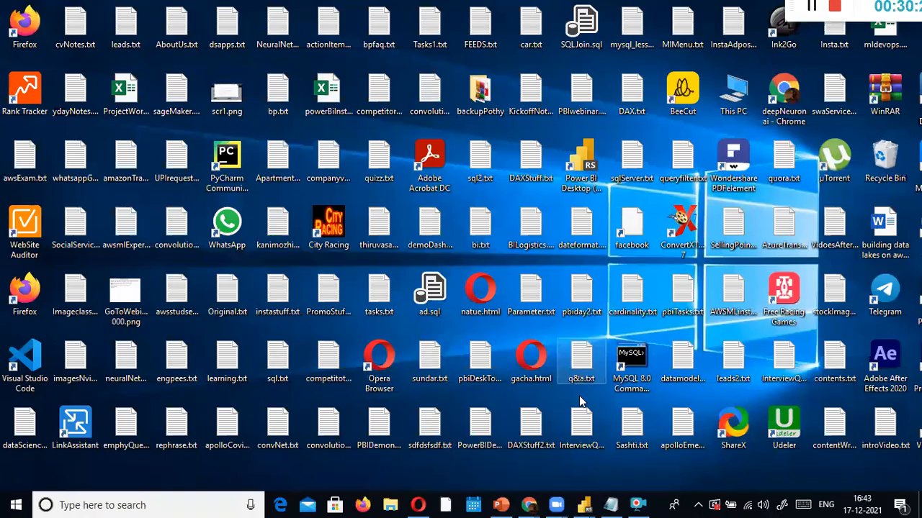
mouse_move(583, 504)
left_click(580, 453)
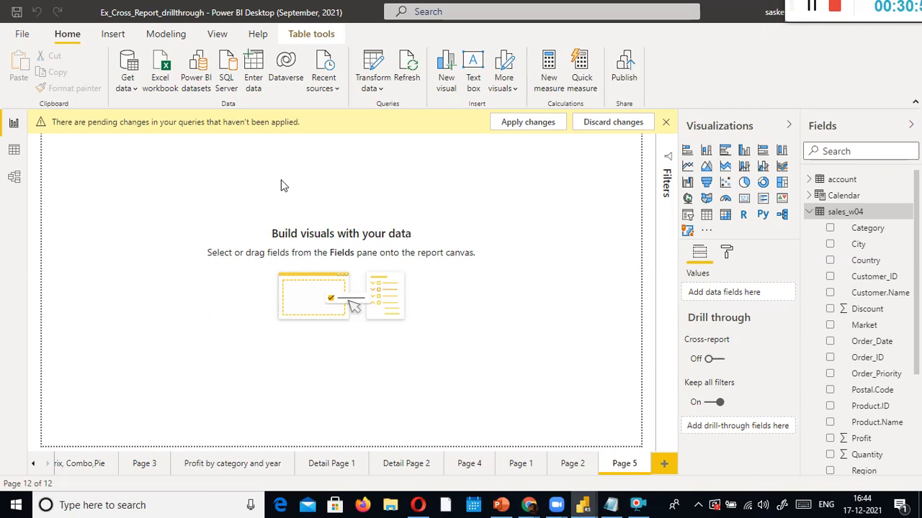
End the Power BI Desktop process in Task Manager
key("ctrl+shift+Escape")
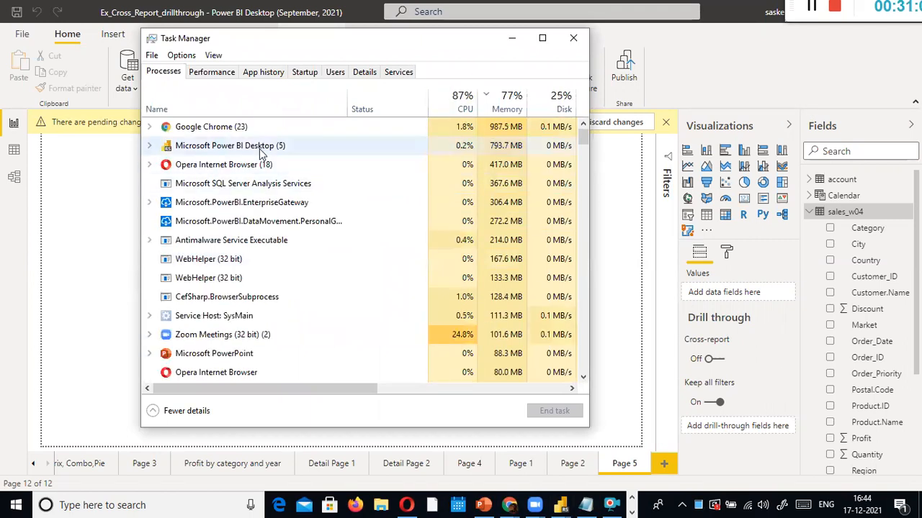
right_click(260, 148)
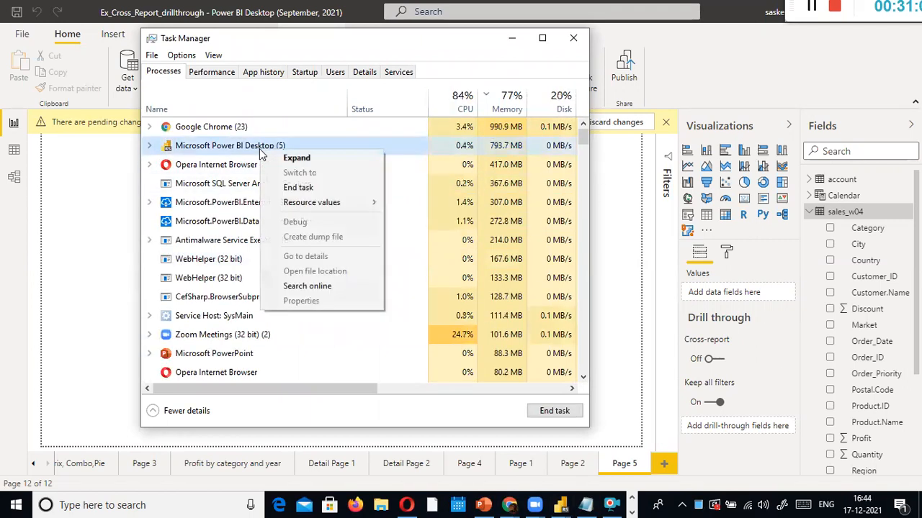
left_click(303, 187)
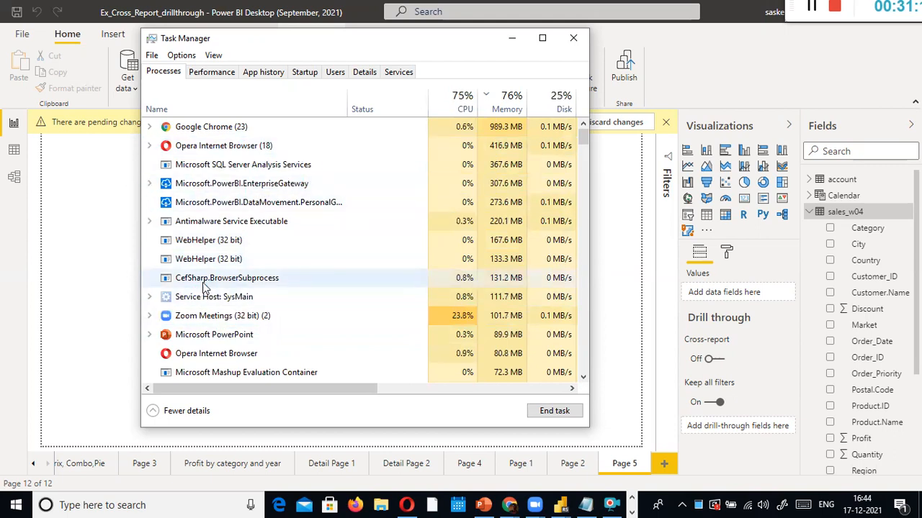
Look through the remaining processes, then close Task Manager
scroll(205, 286, "down", 3)
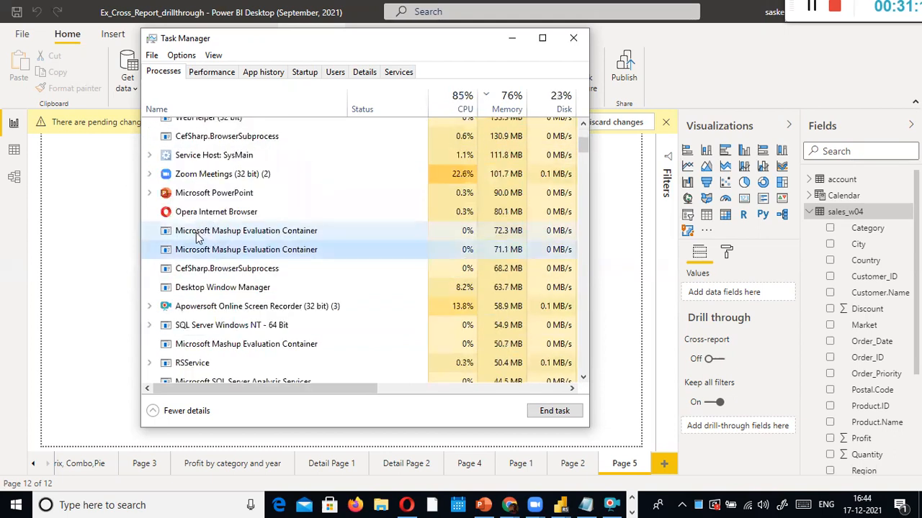
scroll(207, 245, "down", 15)
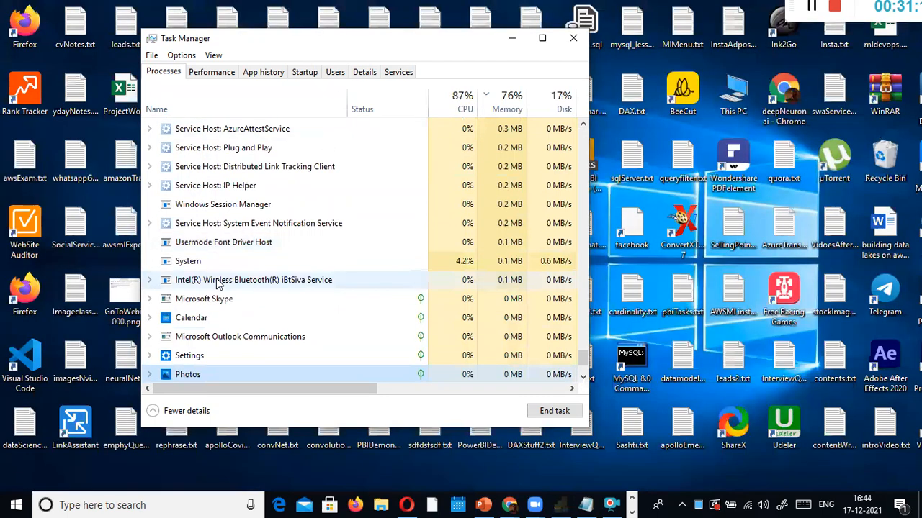
scroll(219, 284, "up", 3)
left_click(573, 42)
Search Windows for 'power bi' and launch the Power BI Desktop best match
left_click(167, 504)
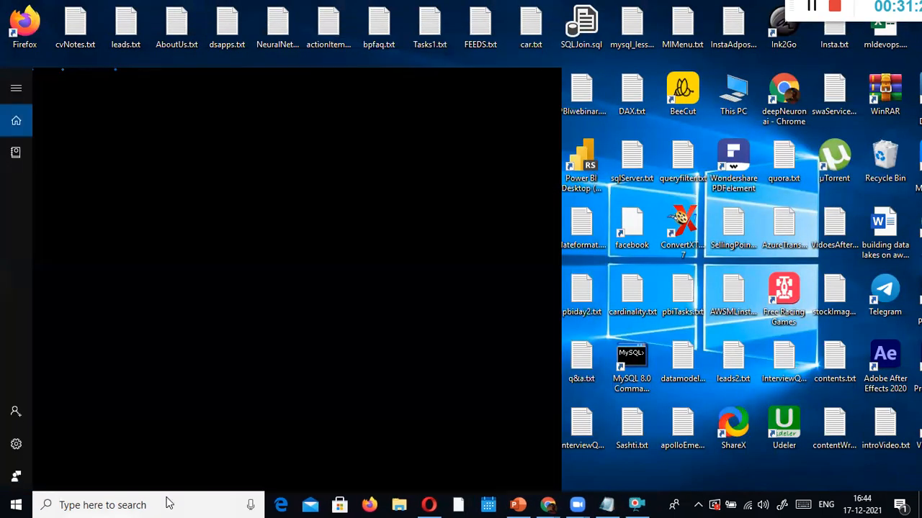
type("power bi")
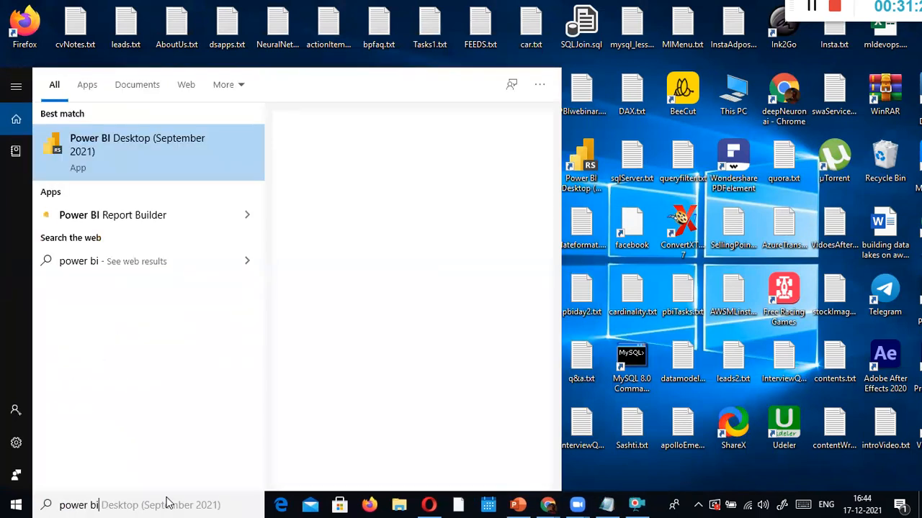
key("Return")
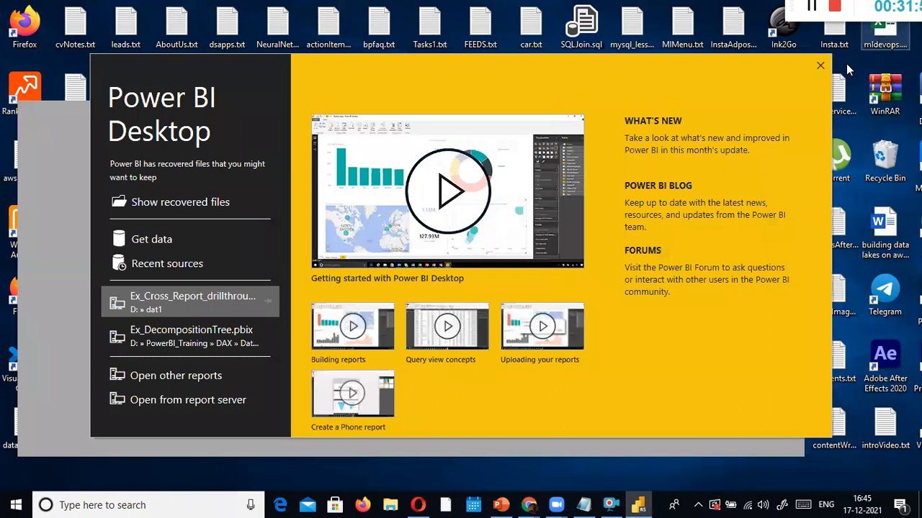
Dismiss the Power BI start screen and maximize the Untitled report window
left_click(821, 67)
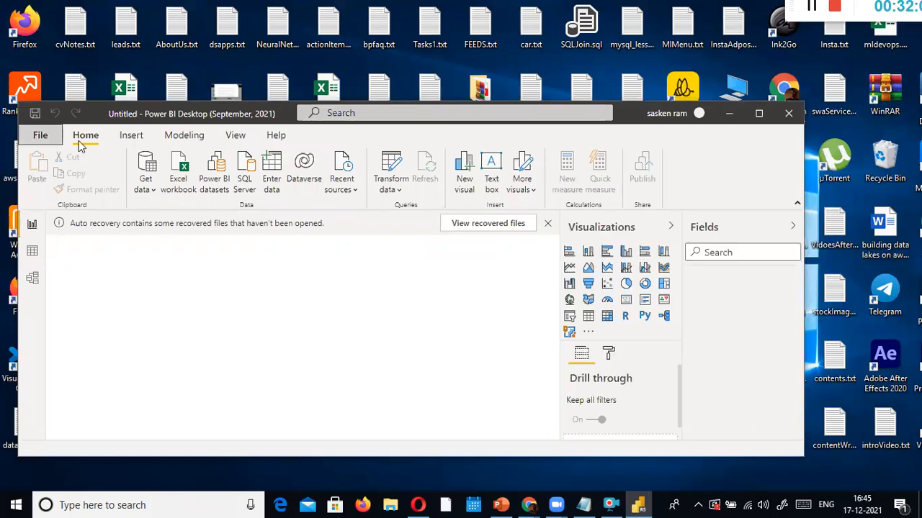
left_click(758, 113)
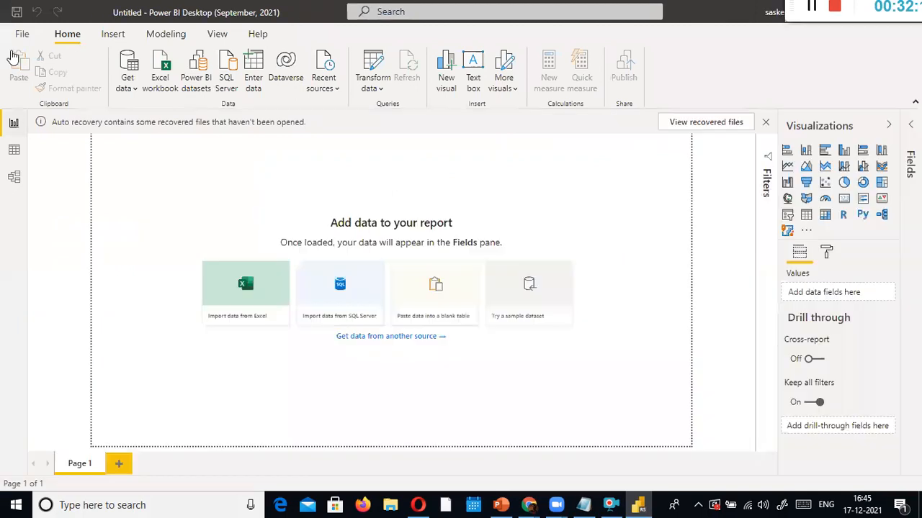
Open Ex_Cross_Report_drillthrough.pbix from the recent reports list
left_click(23, 34)
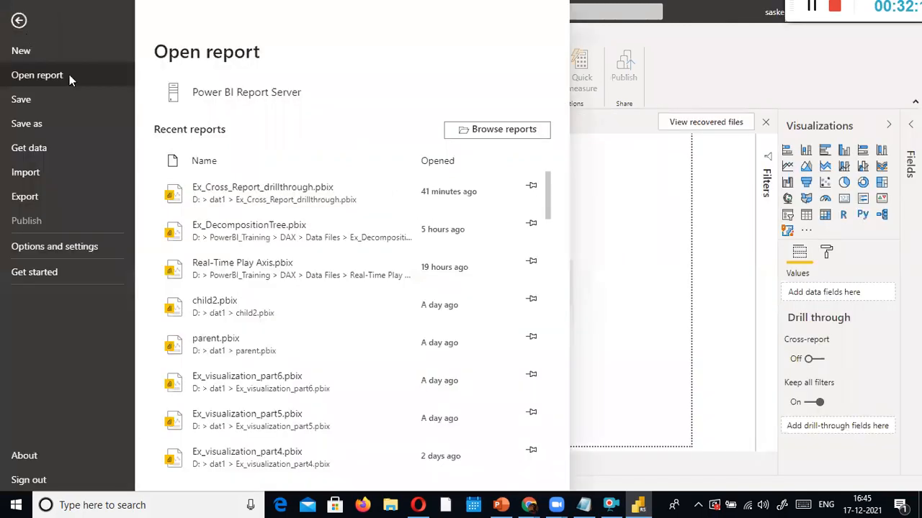
left_click(21, 24)
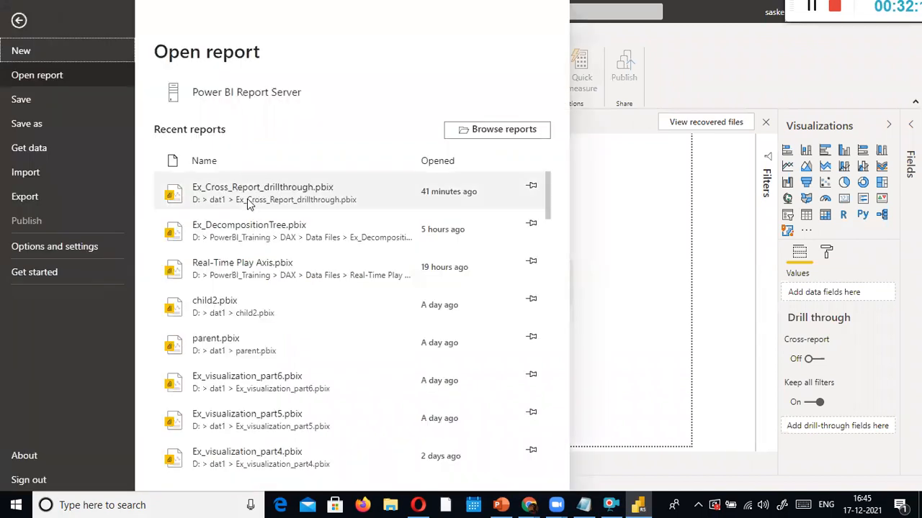
left_click(448, 132)
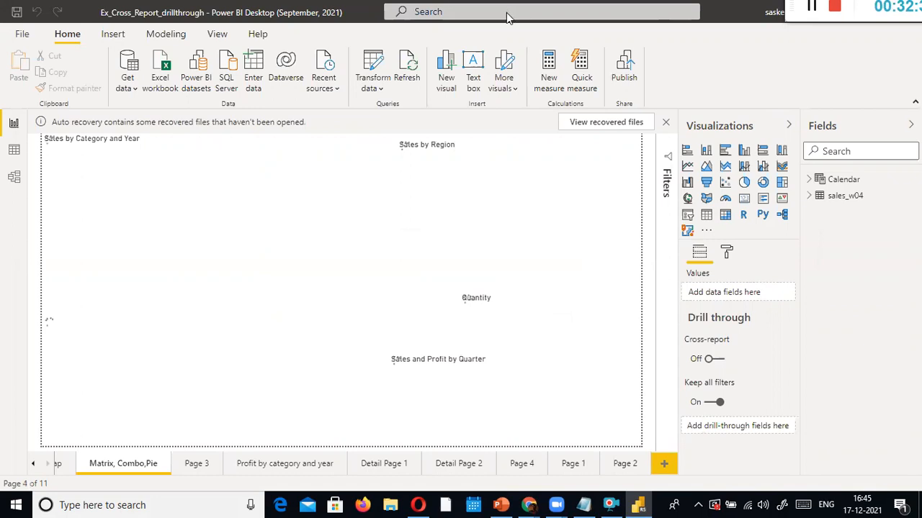
key("alt+Tab")
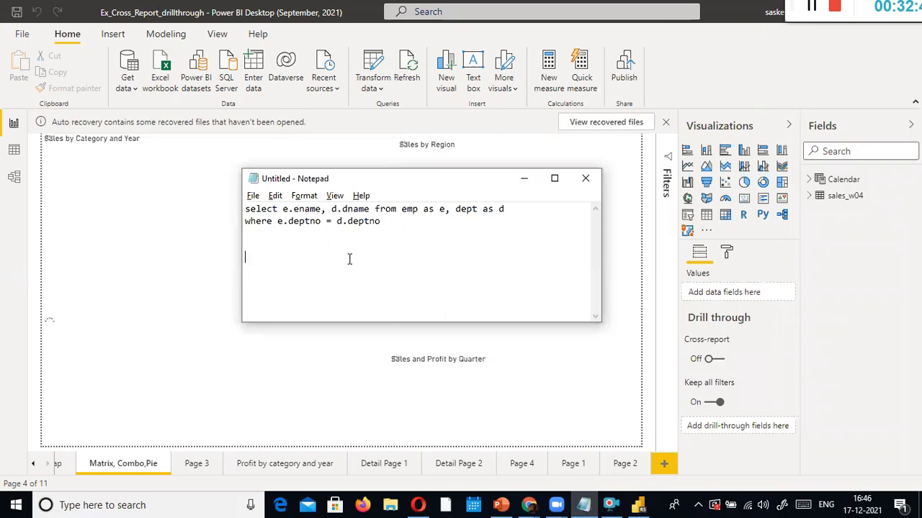
Add a 'custom column' line to the Notepad note and return to the Power BI report
type("custo")
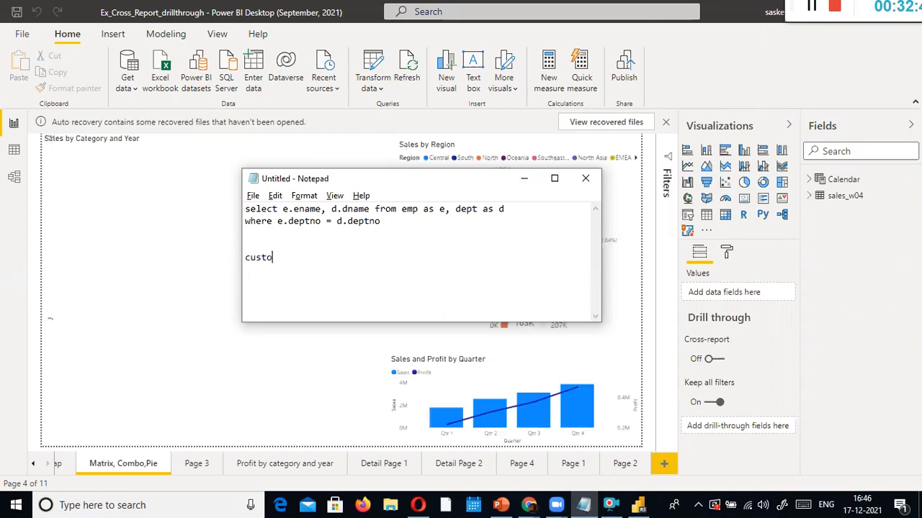
type("m column")
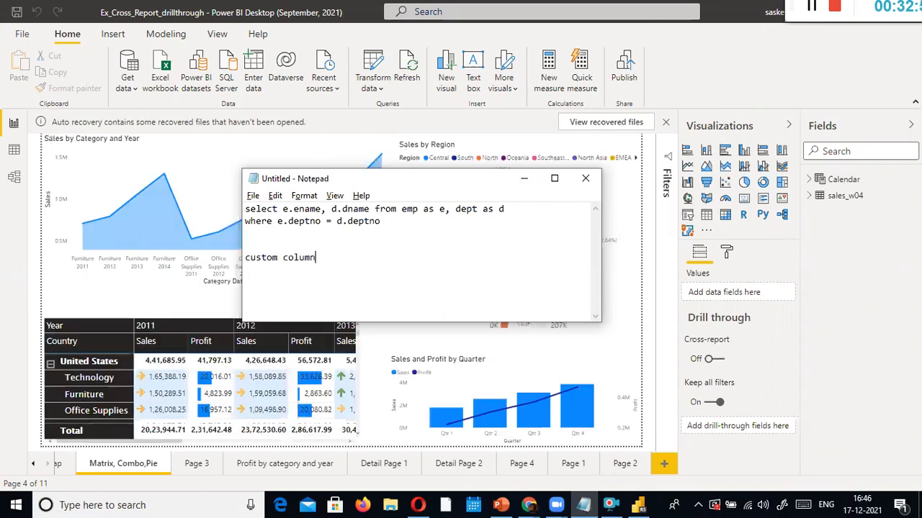
left_click(5, 351)
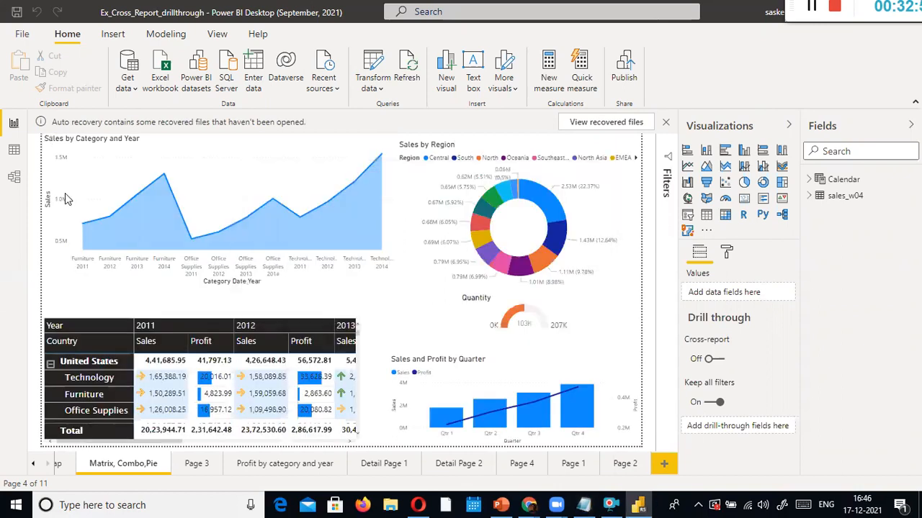
Open sales_w04 in Power Query Editor and go past the error to its Source step
left_click(374, 96)
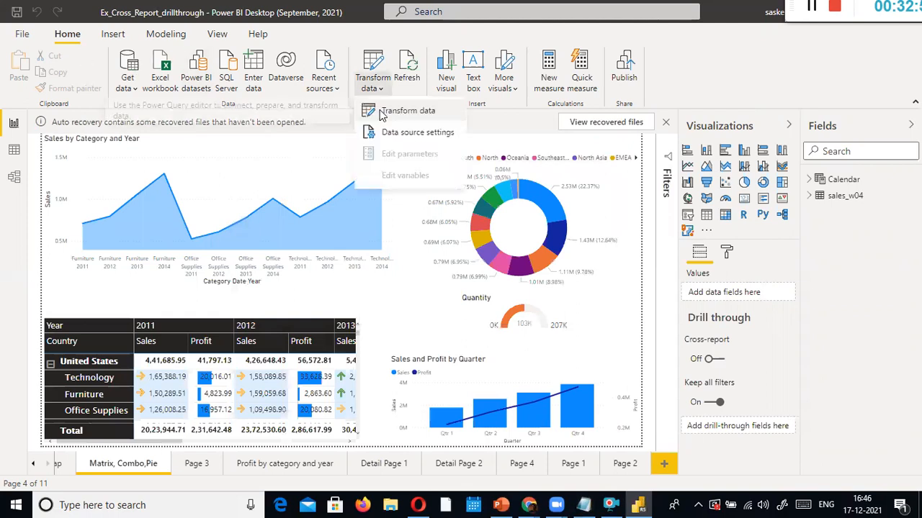
left_click(380, 112)
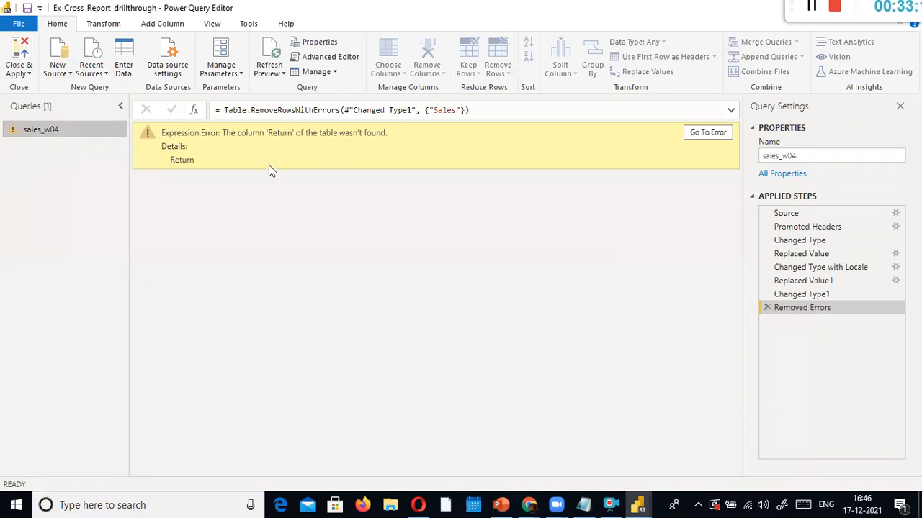
left_click(162, 26)
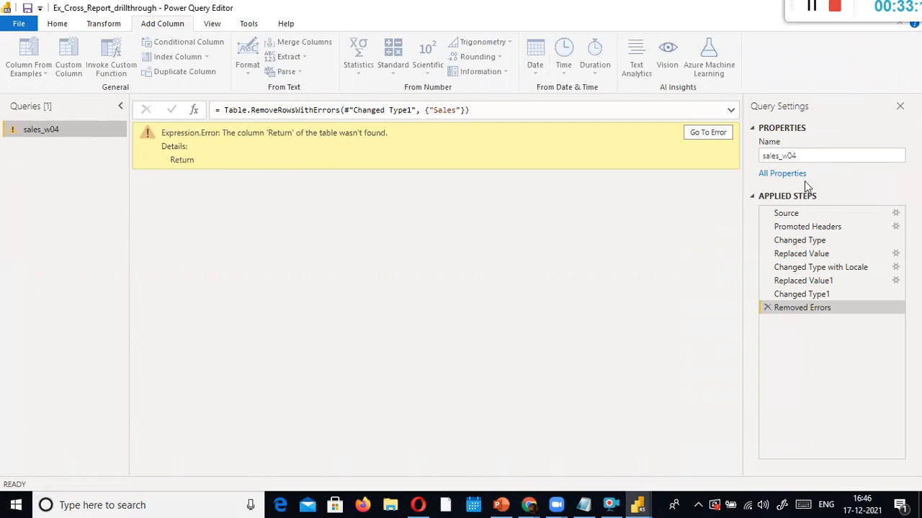
left_click(699, 132)
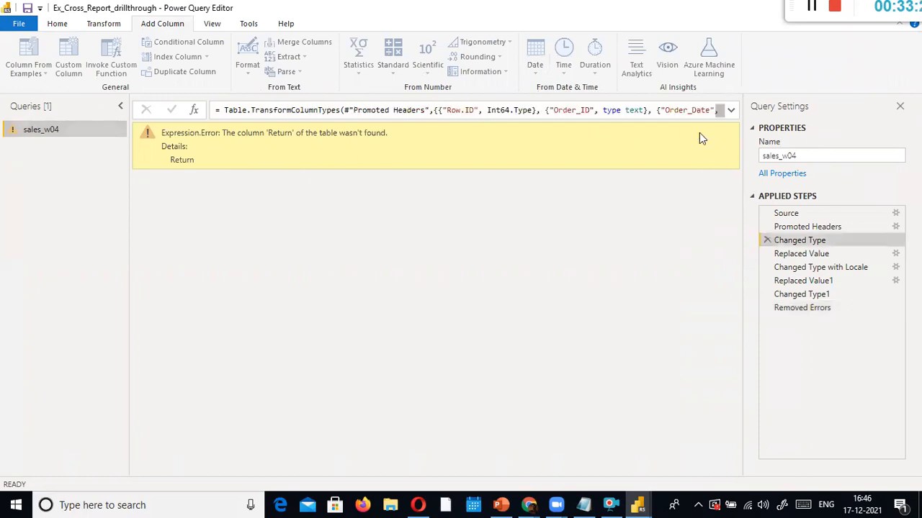
left_click(828, 217)
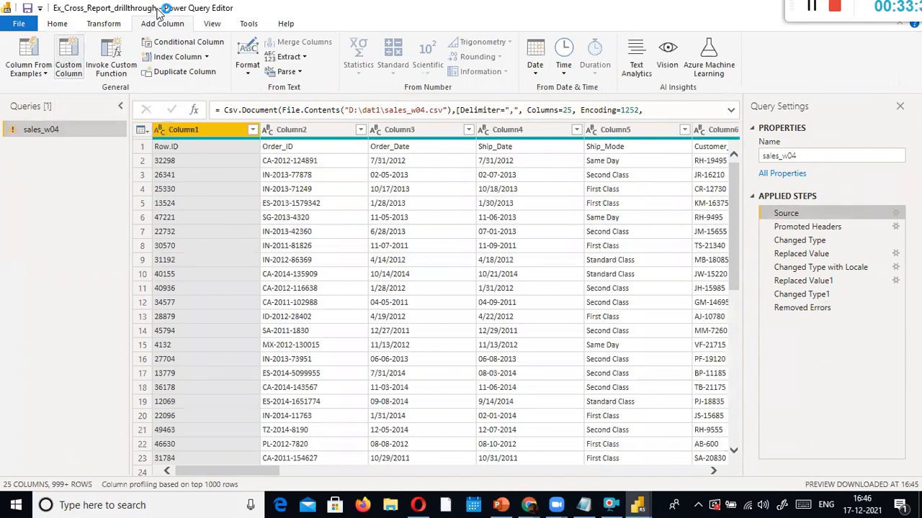
Start a custom column step after Source, then cancel it without adding a column
left_click(206, 39)
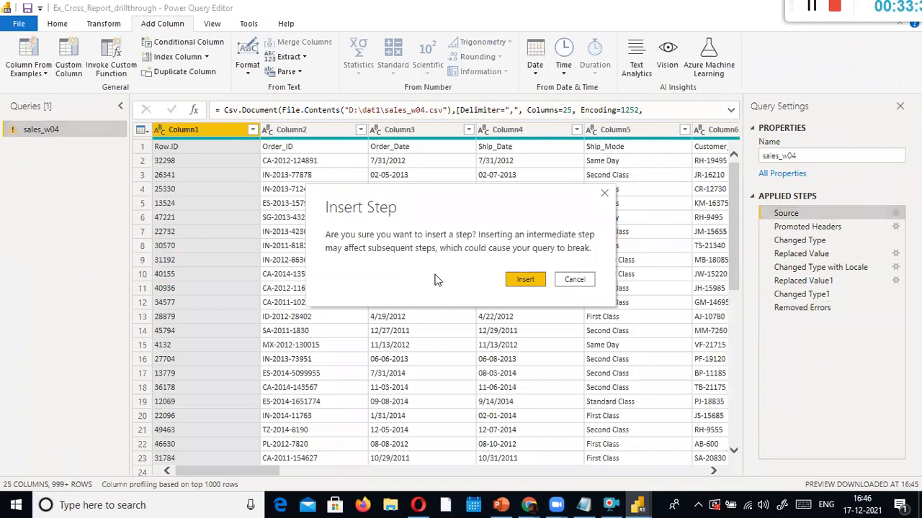
left_click(524, 280)
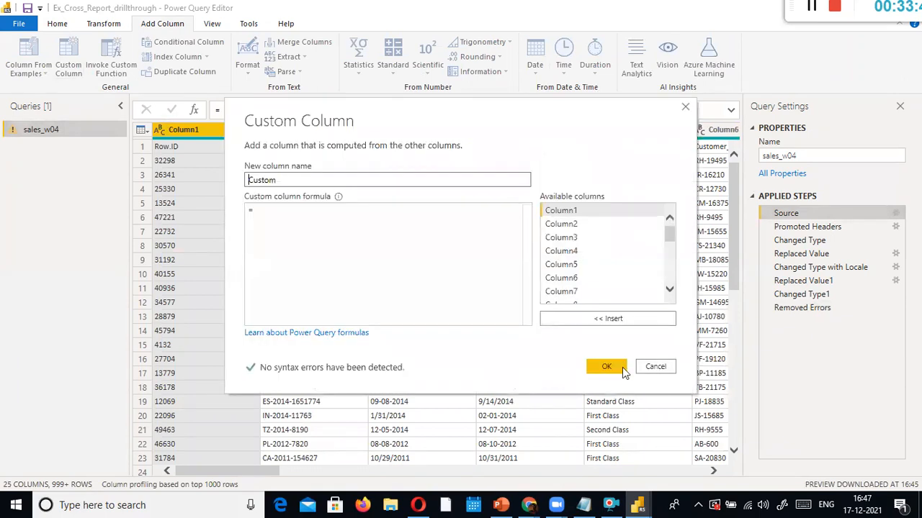
left_click(652, 369)
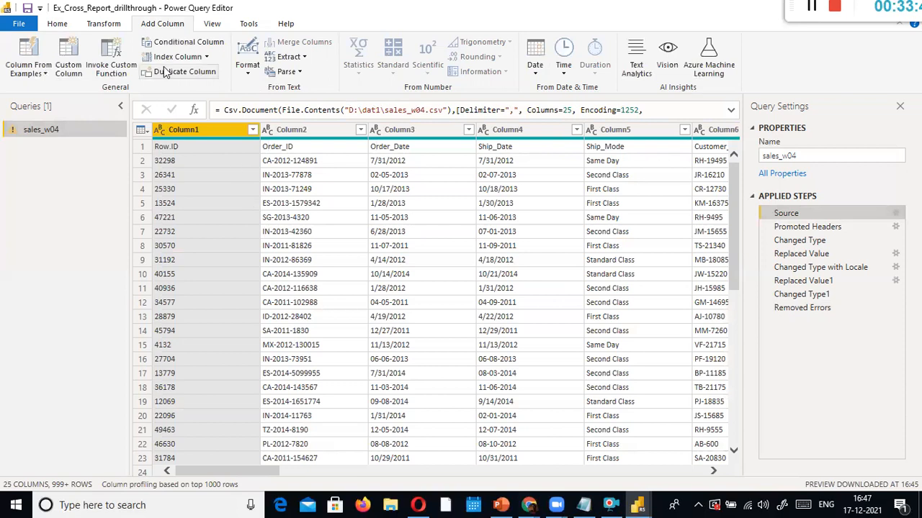
Insert a Use First Row as Headers step directly after Source
left_click(107, 25)
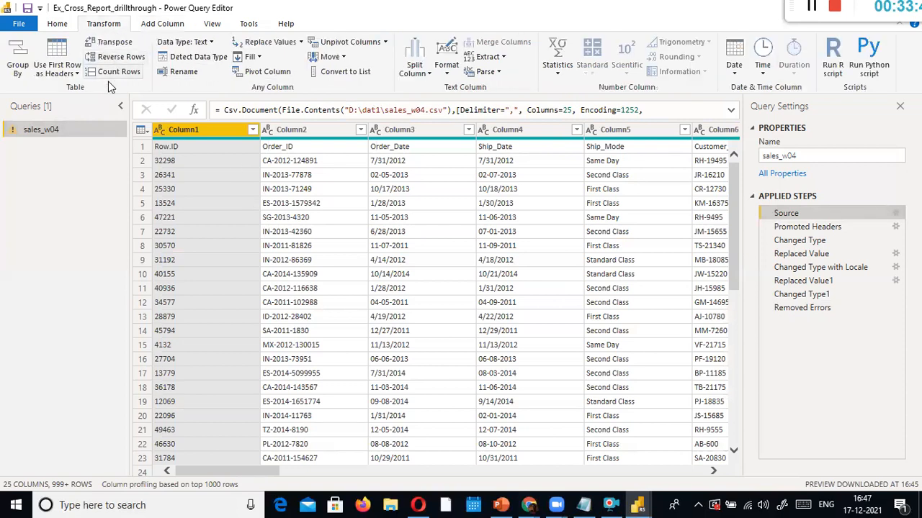
left_click(75, 73)
left_click(78, 89)
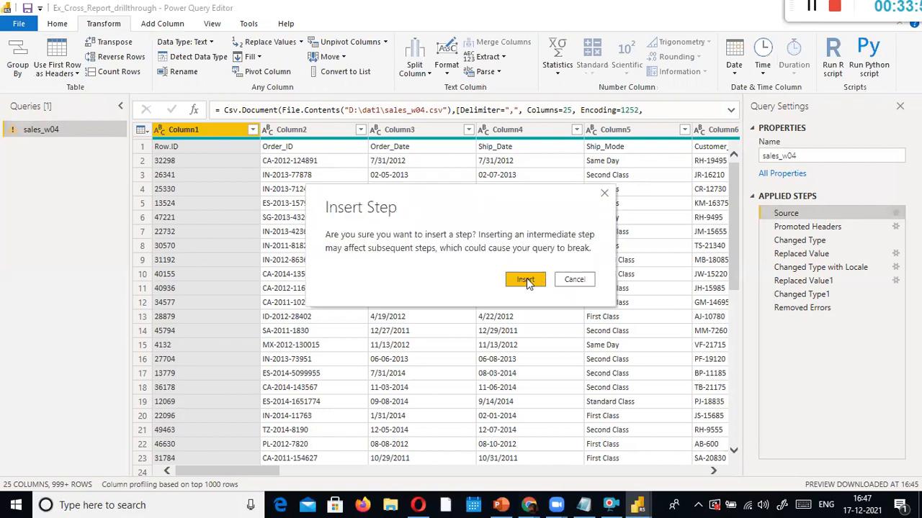
left_click(525, 281)
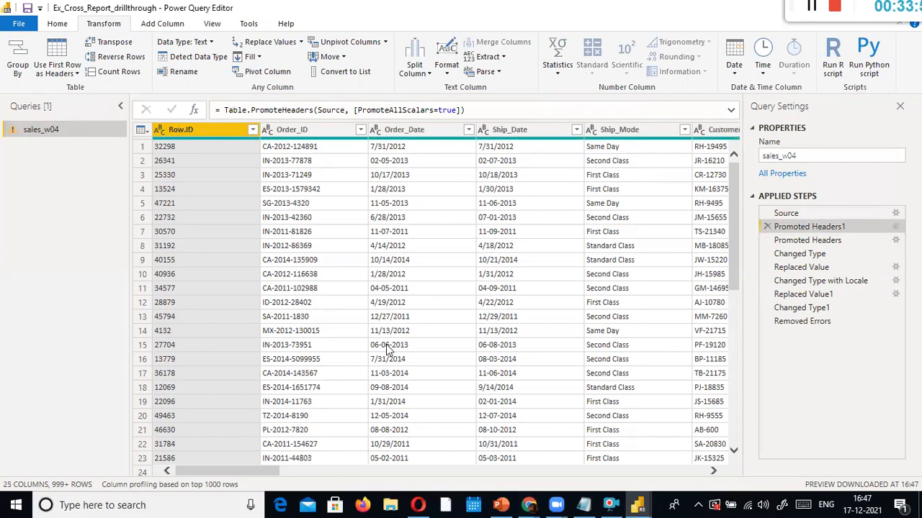
mouse_move(239, 470)
left_mouse_down()
mouse_move(612, 477)
mouse_move(226, 461)
left_mouse_up()
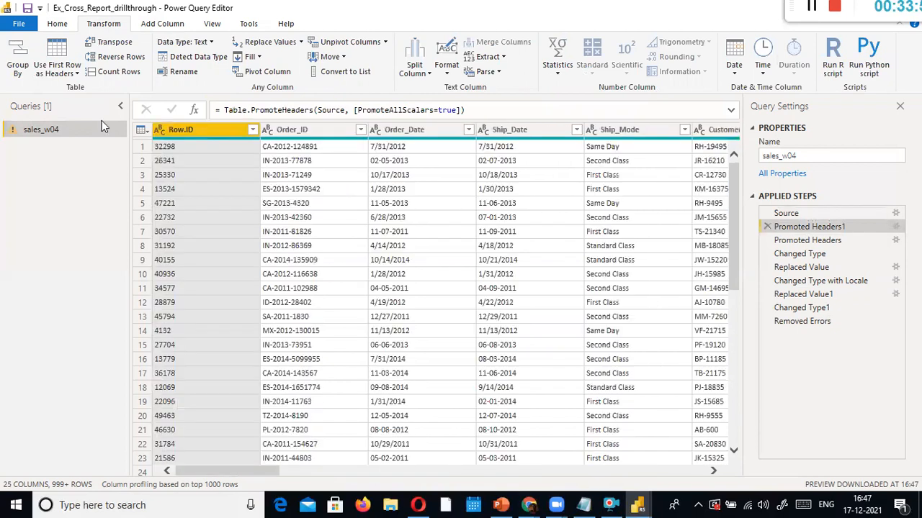
left_click(19, 23)
Dismiss the Row.ID load error and open the auto-recovered copy of the report
key("Escape")
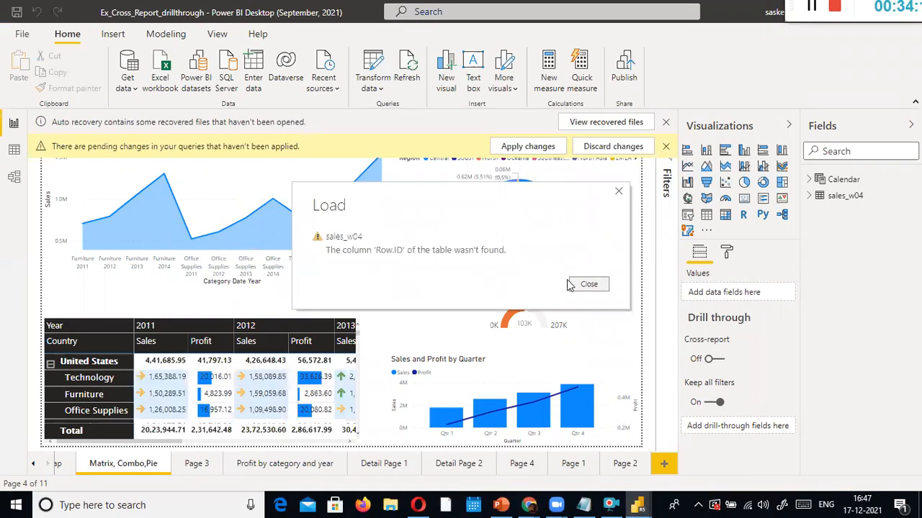
left_click(619, 191)
left_click(590, 284)
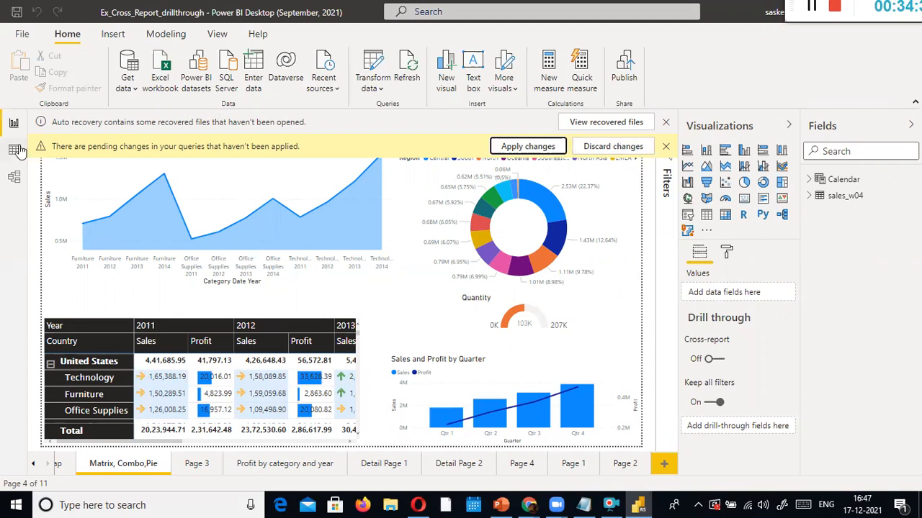
left_click(631, 124)
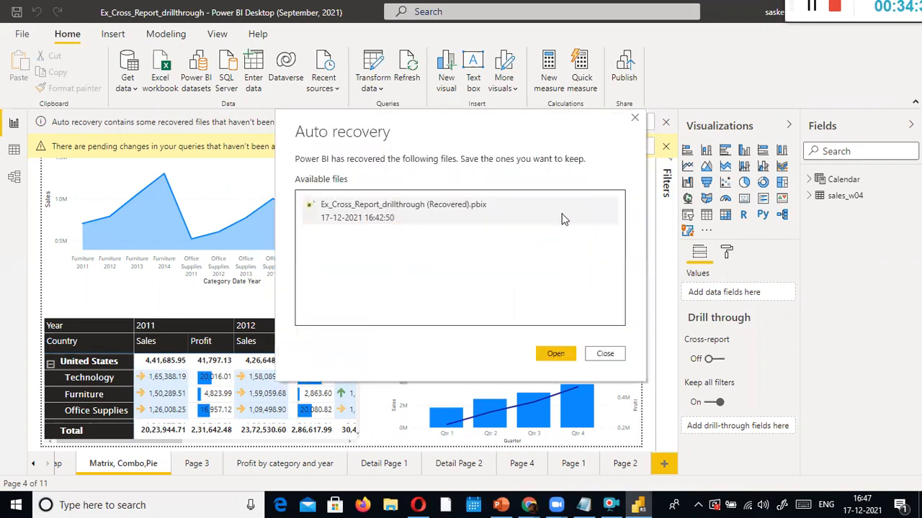
left_click(553, 353)
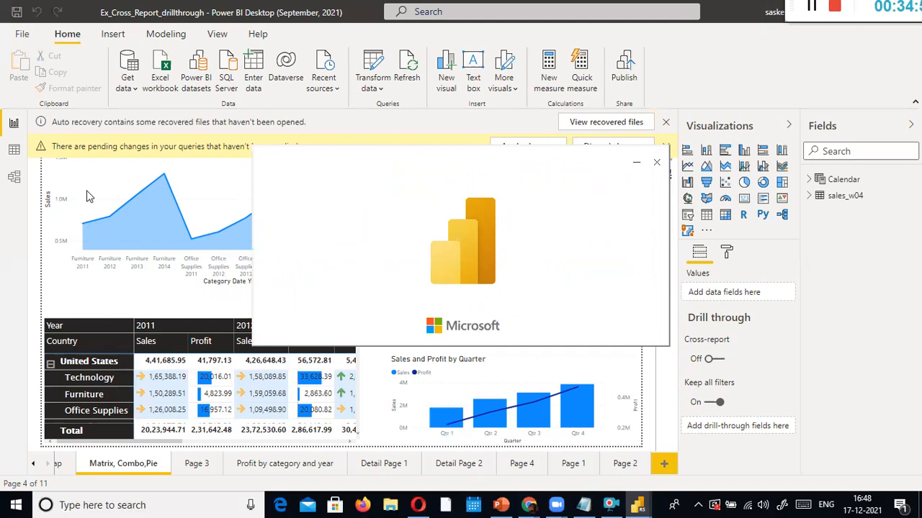
Preview the sales_w04 table data, then open it in Power Query Editor via Transform data
left_click(14, 146)
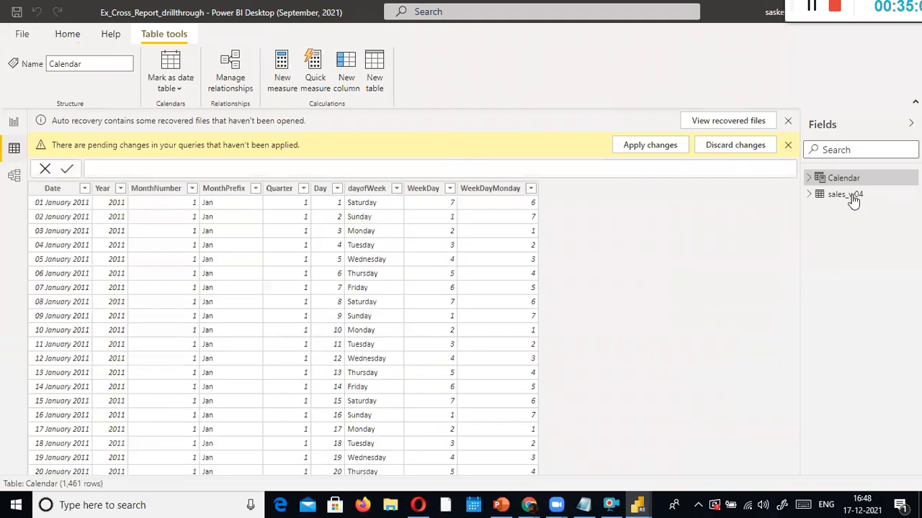
left_click(850, 196)
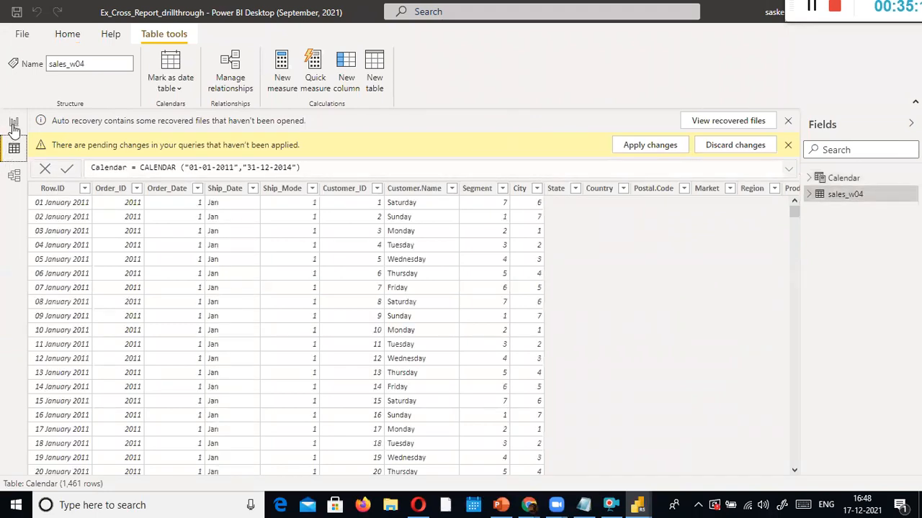
left_click(12, 128)
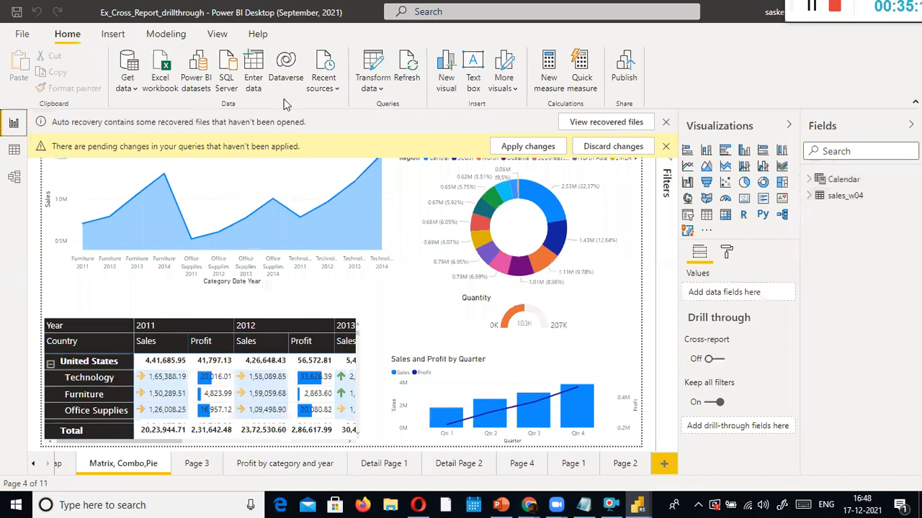
left_click(358, 90)
left_click(367, 106)
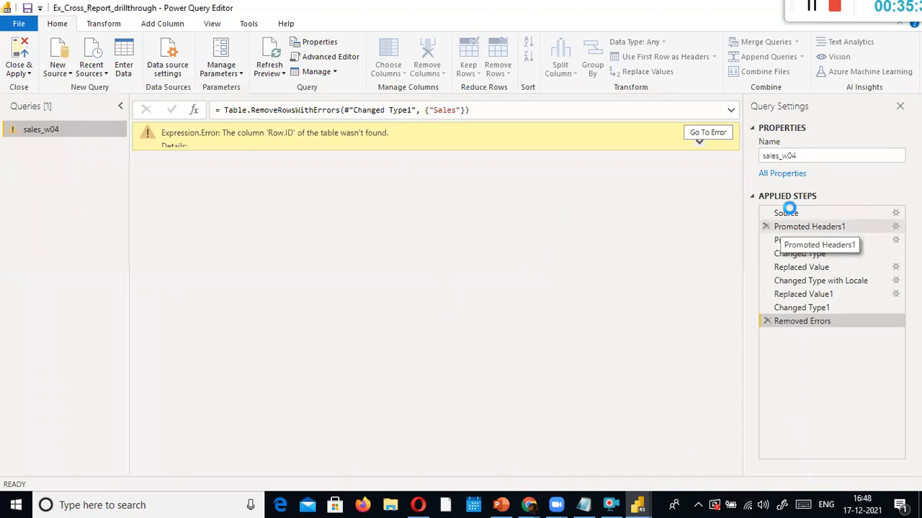
Trace the query error back through the applied steps and delete the Removed Errors step
left_click(788, 214)
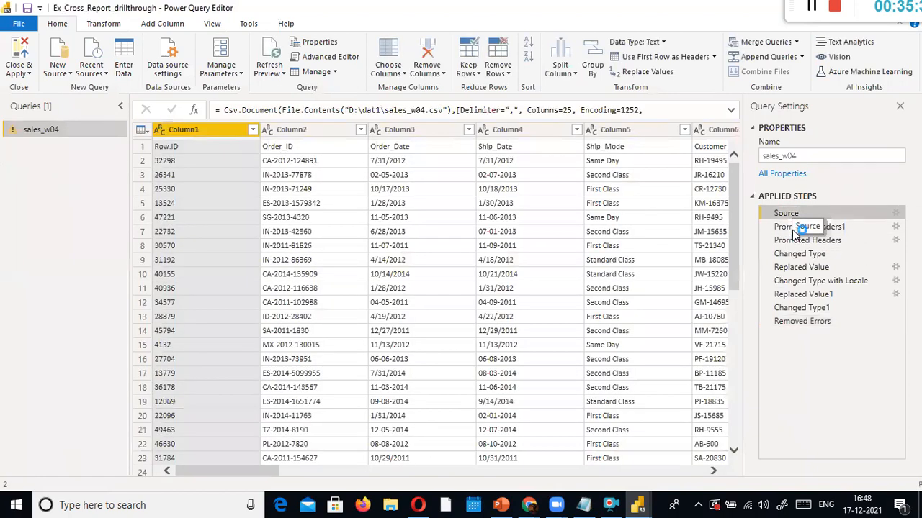
left_click(796, 227)
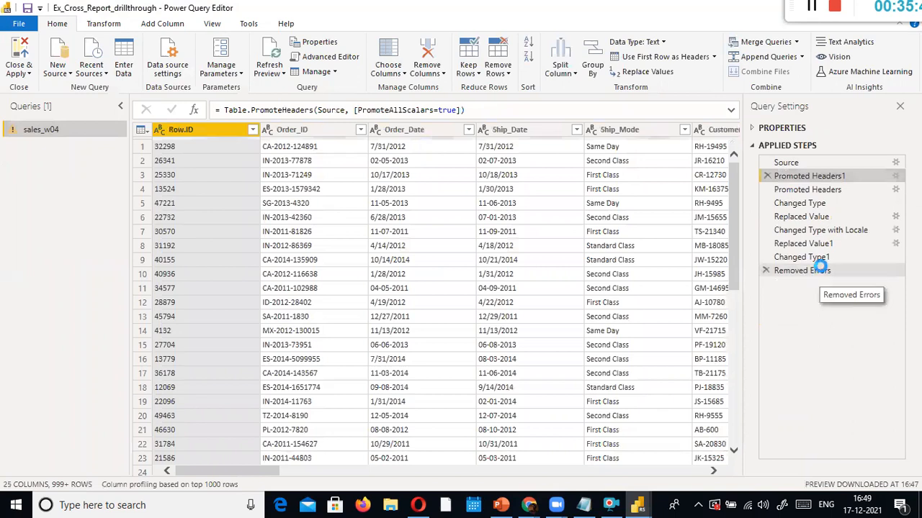
left_click(821, 270)
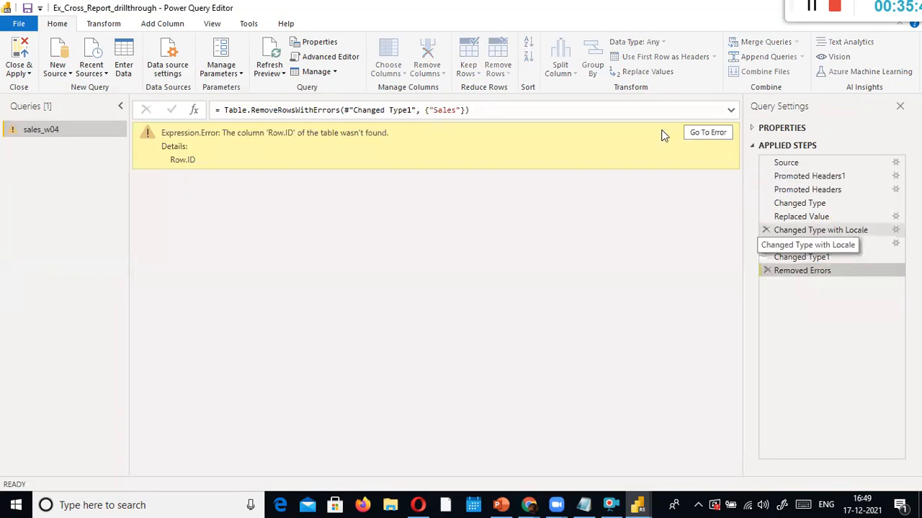
left_click(711, 133)
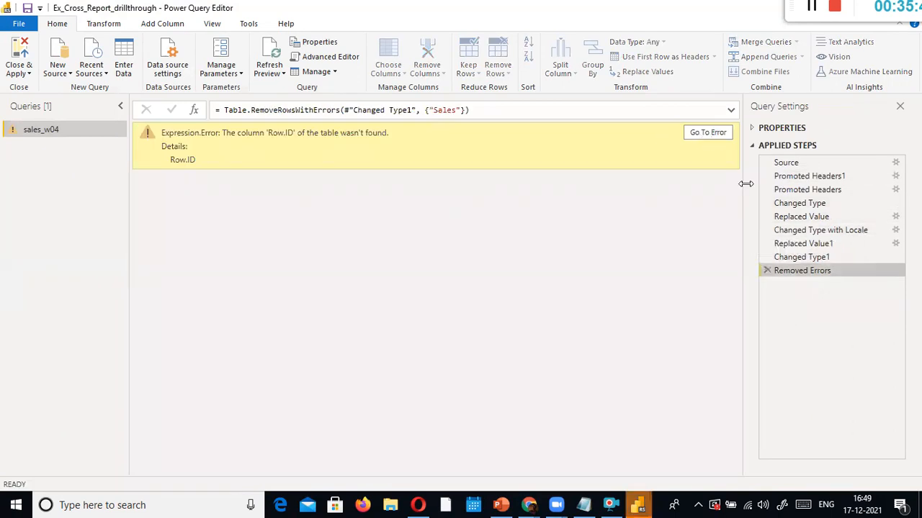
left_click(766, 272)
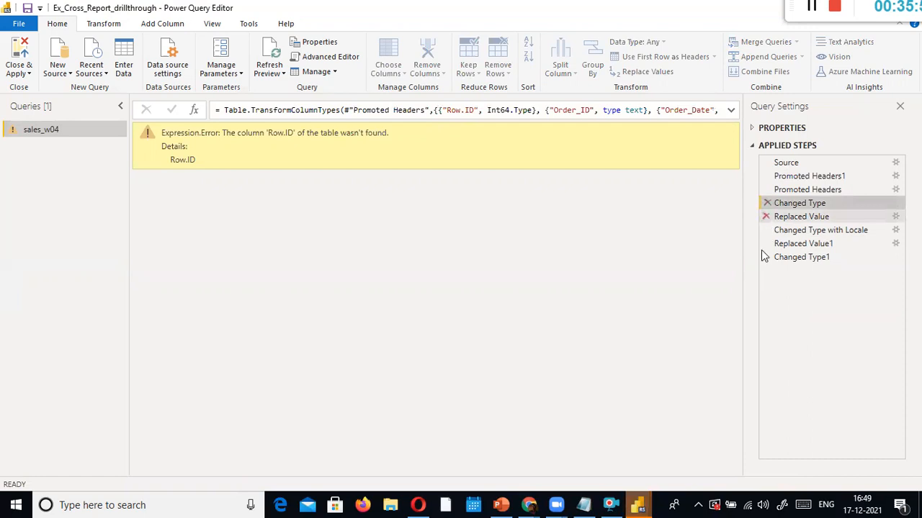
Delete the Changed Type step and bring up the sales_w04.csv source settings
left_click(799, 175)
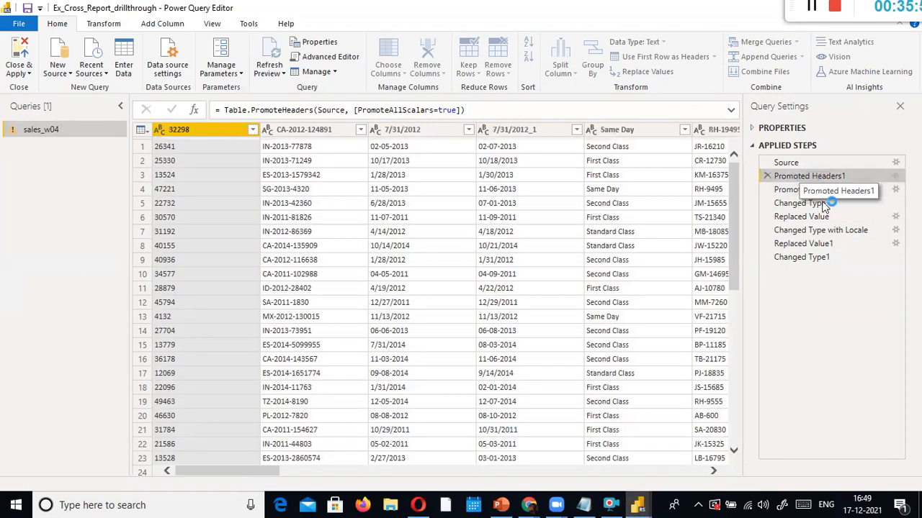
left_click(824, 205)
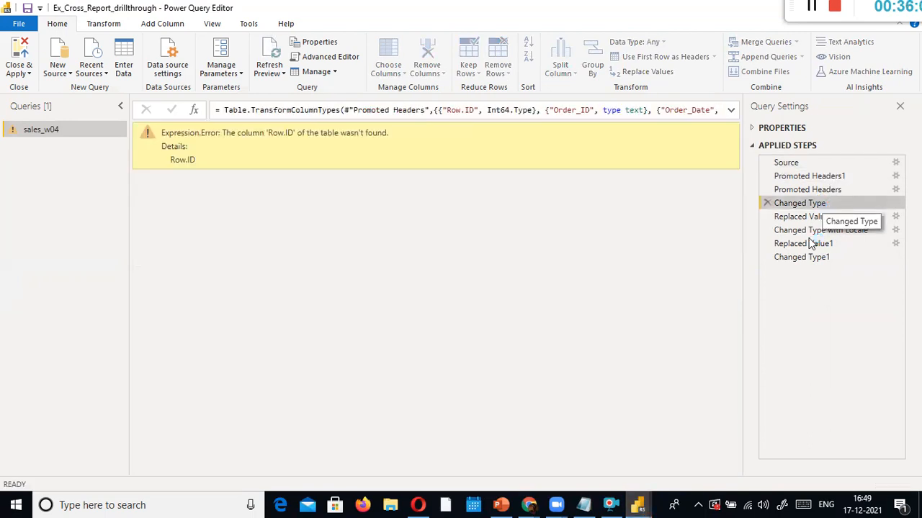
left_click(766, 204)
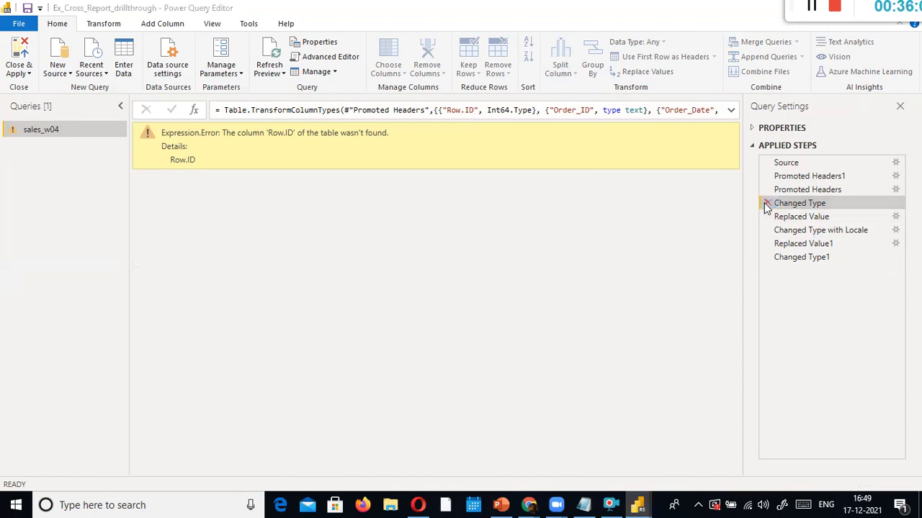
left_click(766, 204)
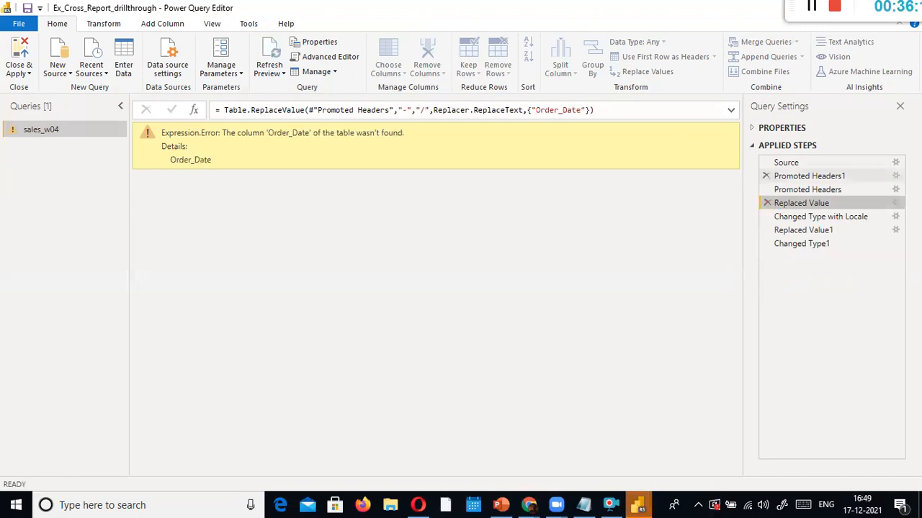
left_click(895, 163)
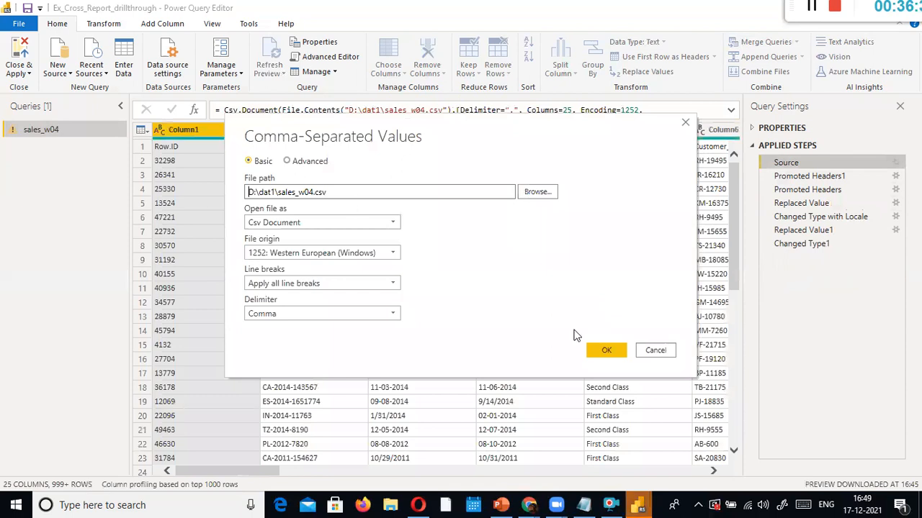
Keep the CSV source settings unchanged and delete the Replaced Value step
left_click(613, 351)
left_click(851, 179)
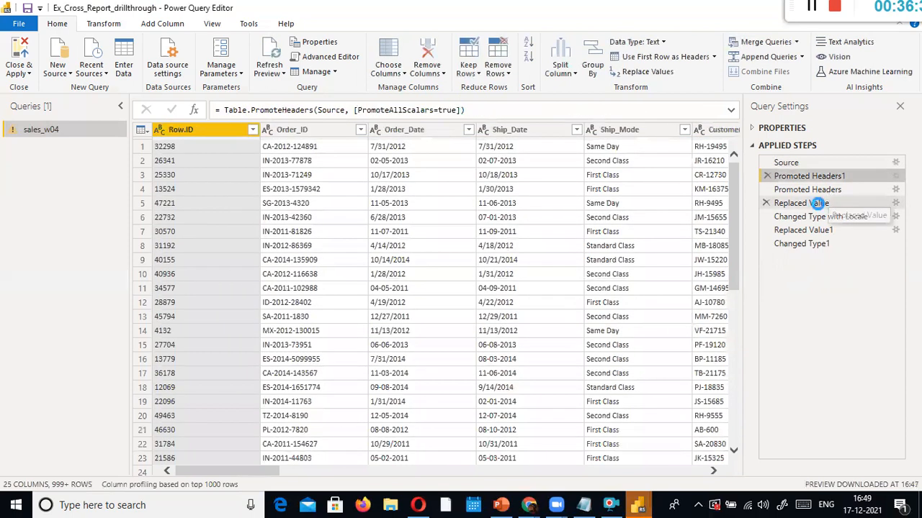
left_click(818, 192)
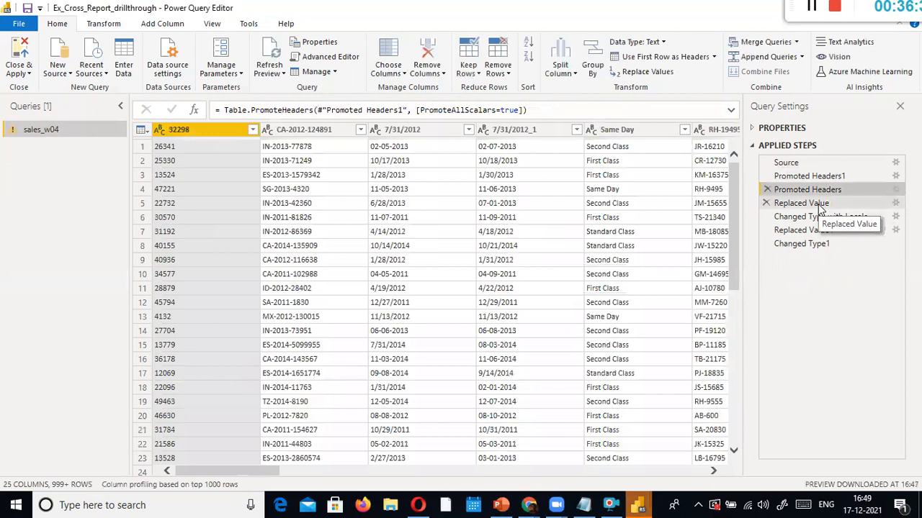
left_click(813, 206)
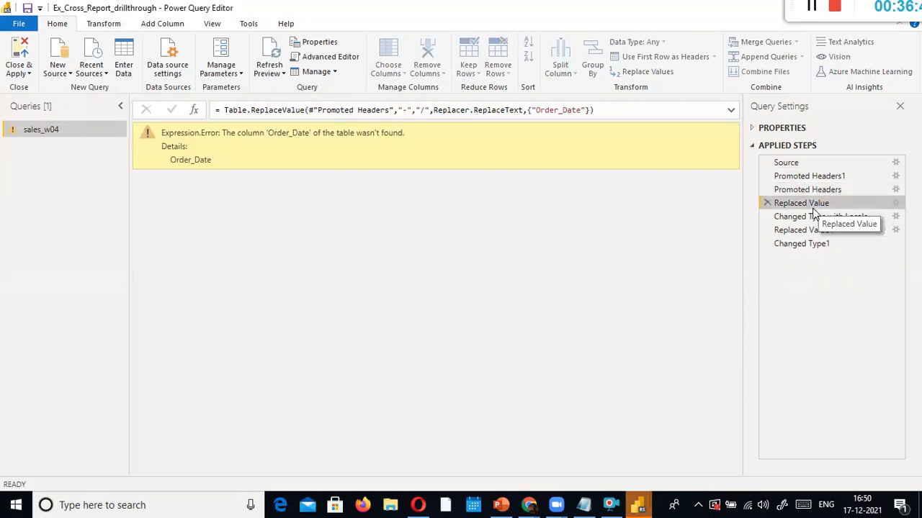
left_click(767, 204)
left_click(516, 285)
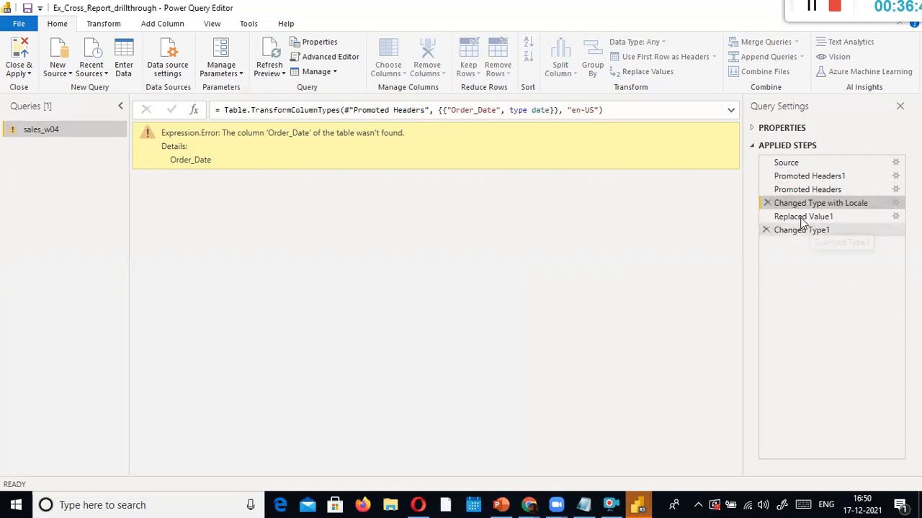
Delete the Changed Type with Locale, Replaced Value1 and Changed Type1 steps
left_click(803, 218)
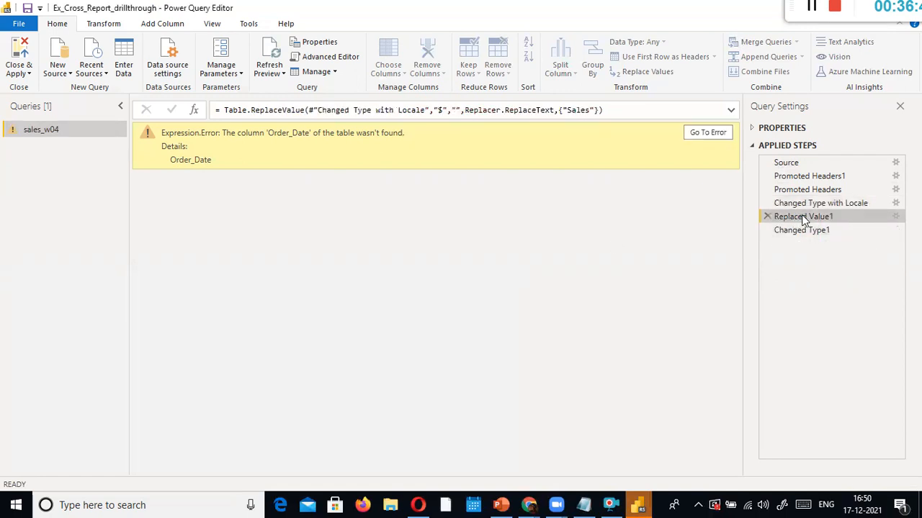
left_click(766, 204)
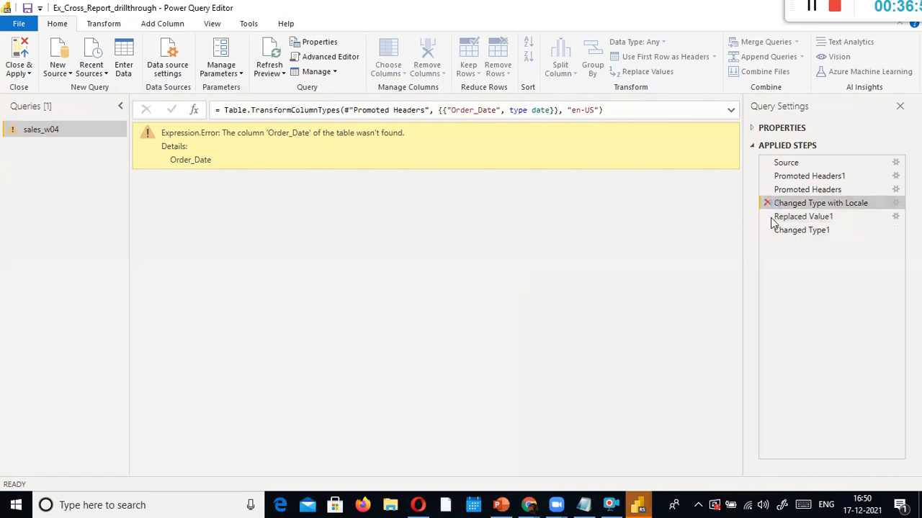
key("Delete")
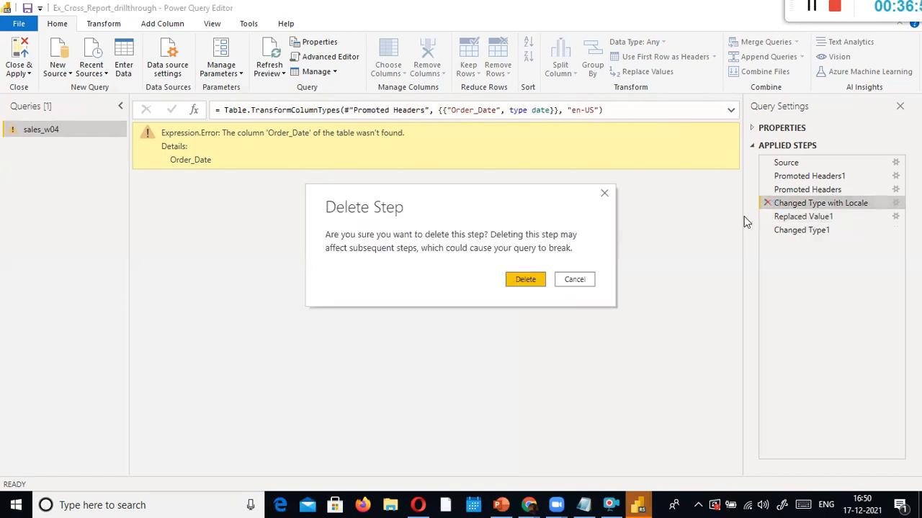
key("Escape")
left_click(768, 203)
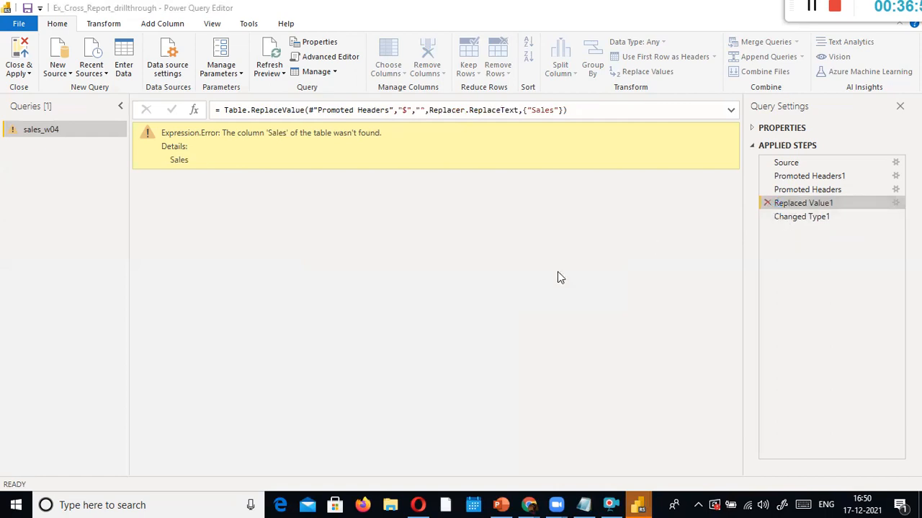
key("Return")
left_click(767, 204)
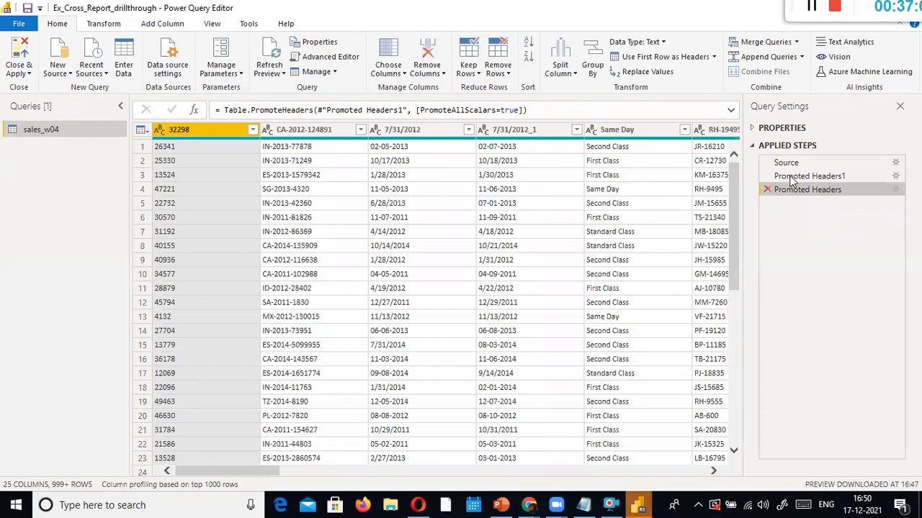
Remove the duplicate Promoted Headers step, leaving only Source and Promoted Headers1
left_click(792, 178)
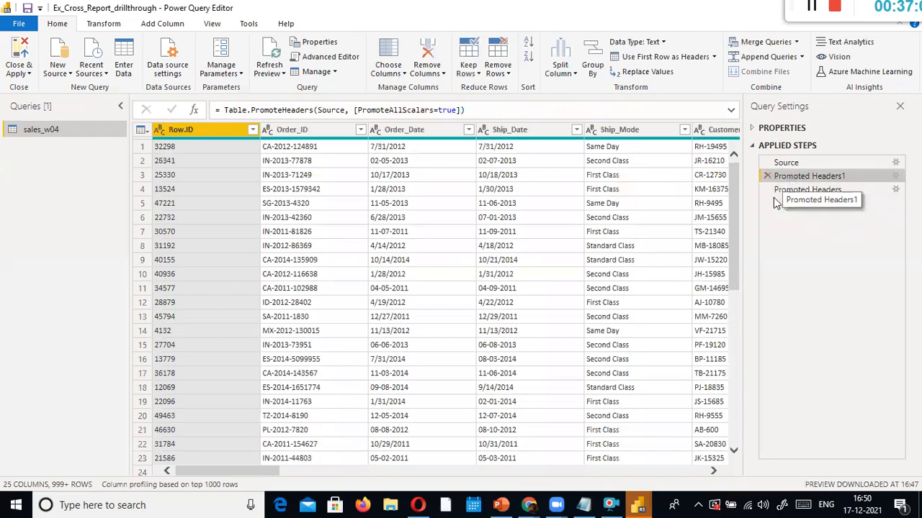
left_click(766, 189)
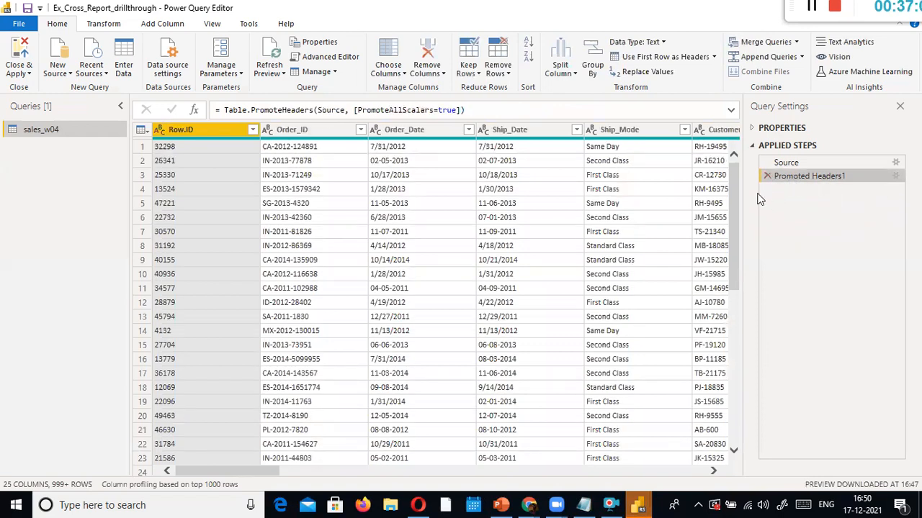
left_click(805, 162)
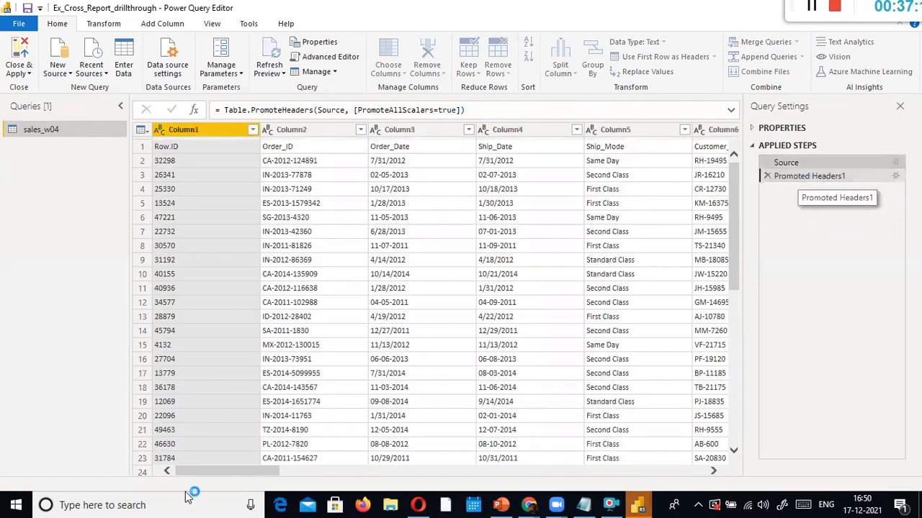
left_click(798, 179)
left_click_drag(244, 471, 581, 485)
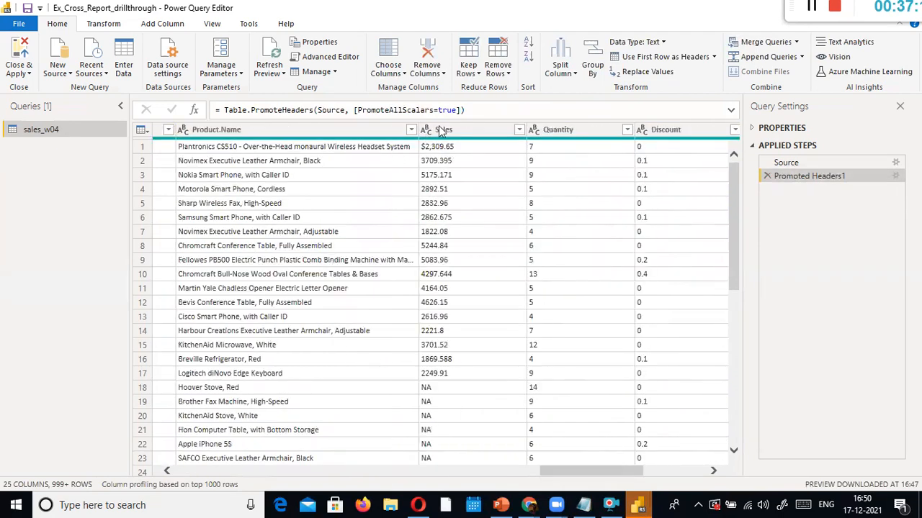
left_click(443, 130)
Strip the $ signs from the Sales column with Replace Values
right_click(445, 131)
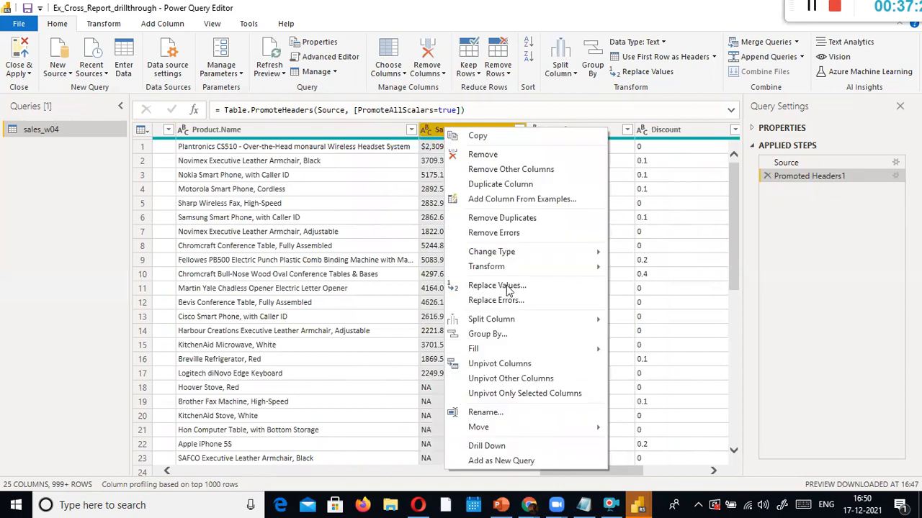
left_click(430, 236)
type("&")
key("BackSpace")
type("$")
left_click(617, 323)
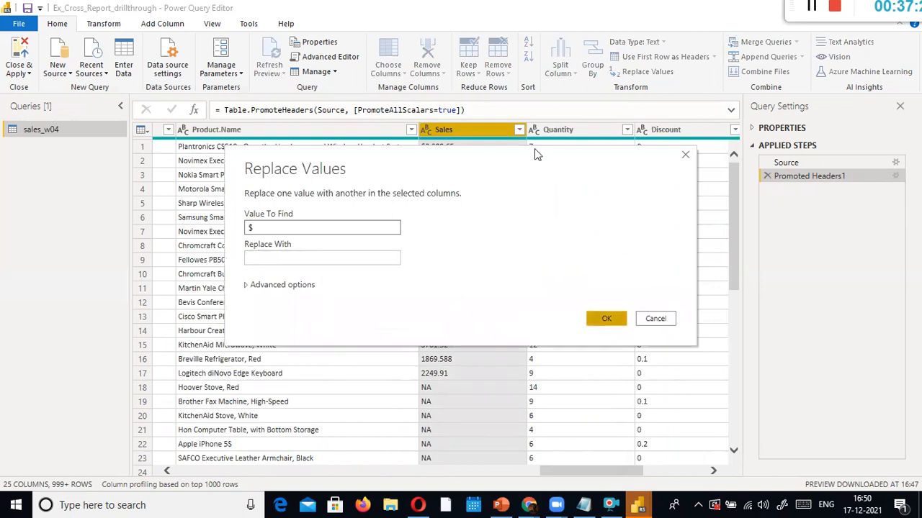
Change Sales to Decimal Number and compare its values against the Promoted Headers1 step
right_click(435, 134)
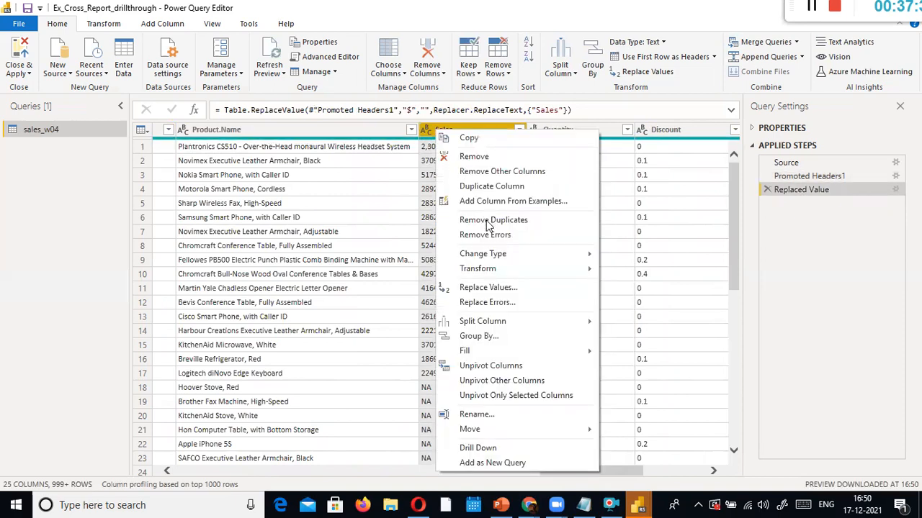
mouse_move(572, 259)
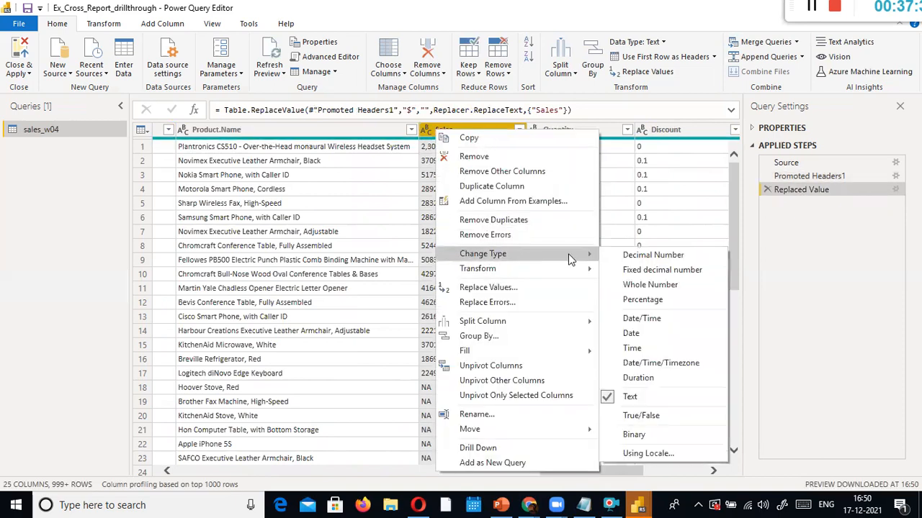
left_click(677, 256)
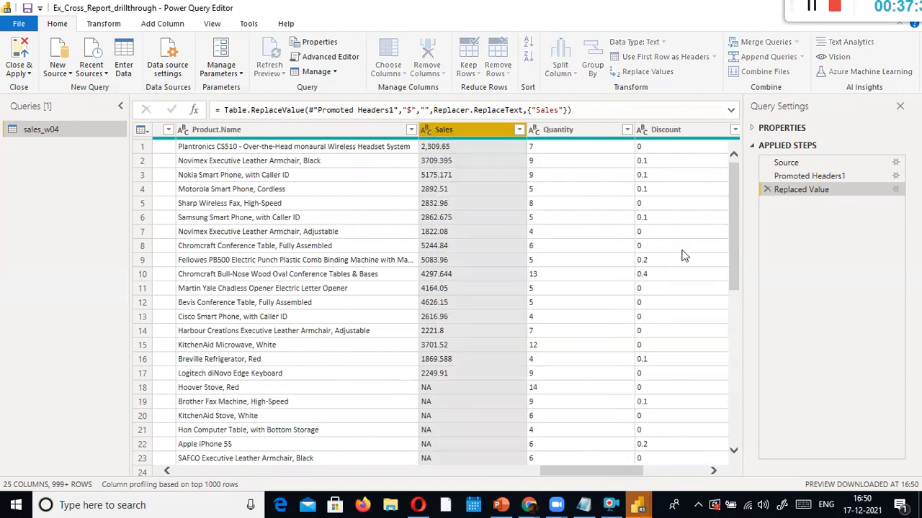
left_click(818, 182)
left_click(819, 174)
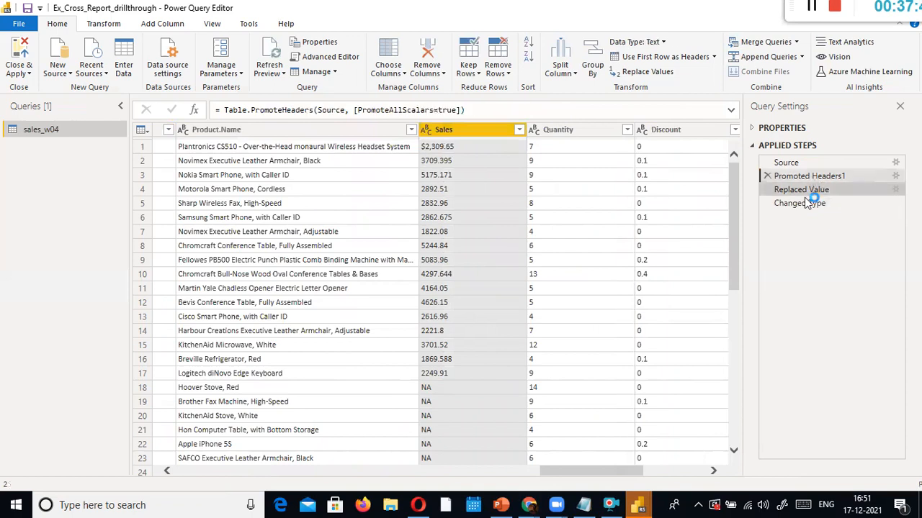
left_click(806, 203)
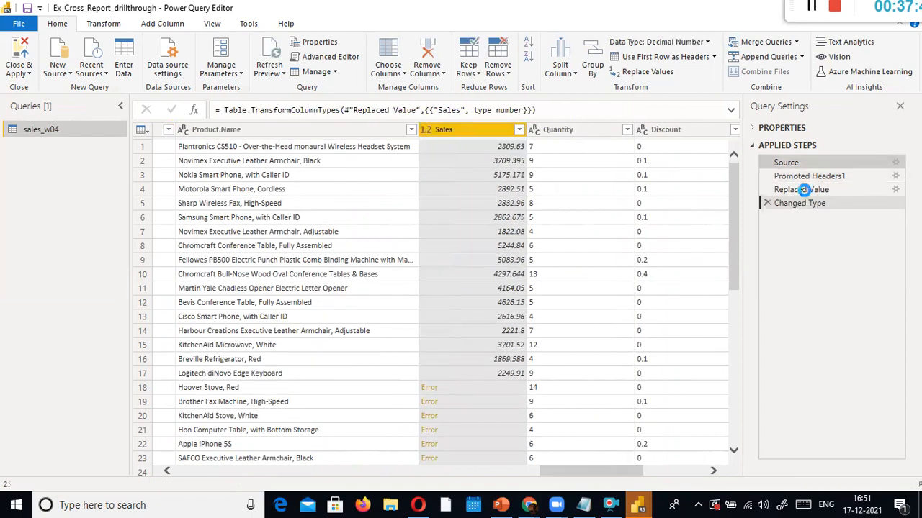
left_click(823, 174)
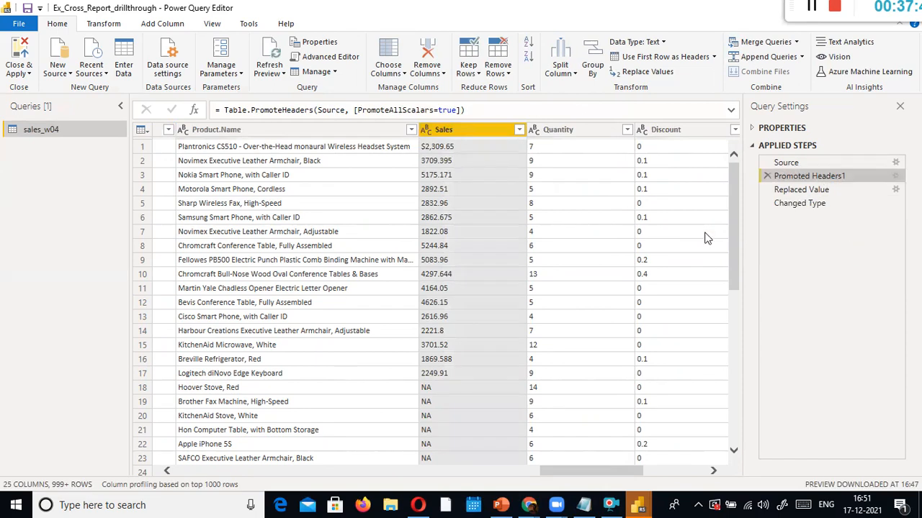
left_click(808, 204)
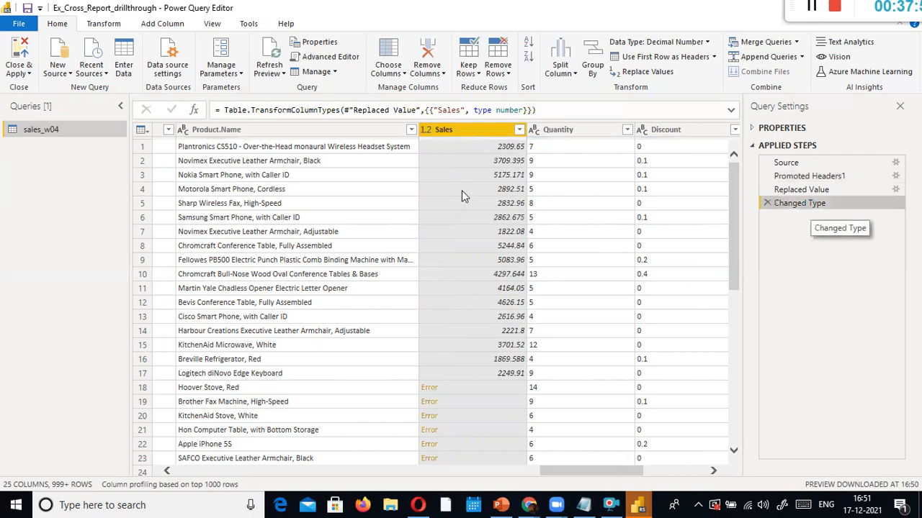
Replace the errors in Sales with 0 and apply the query changes
right_click(487, 134)
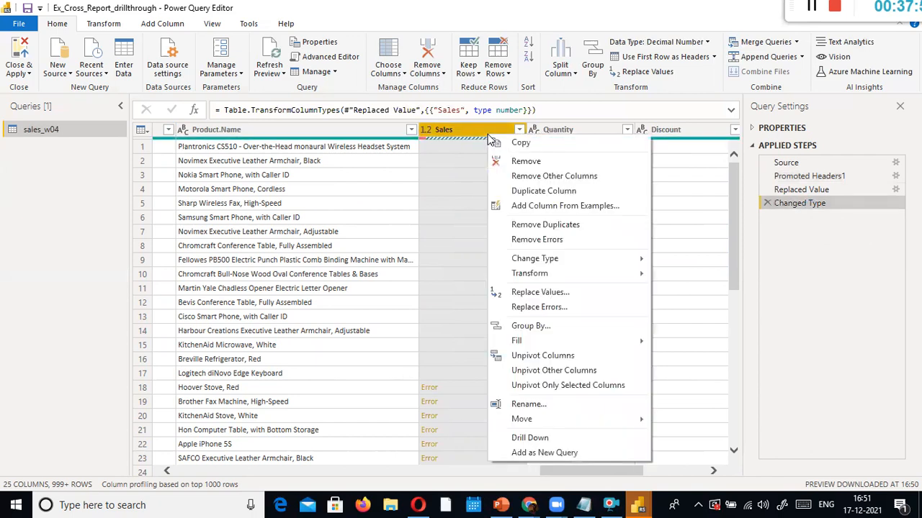
left_click(580, 311)
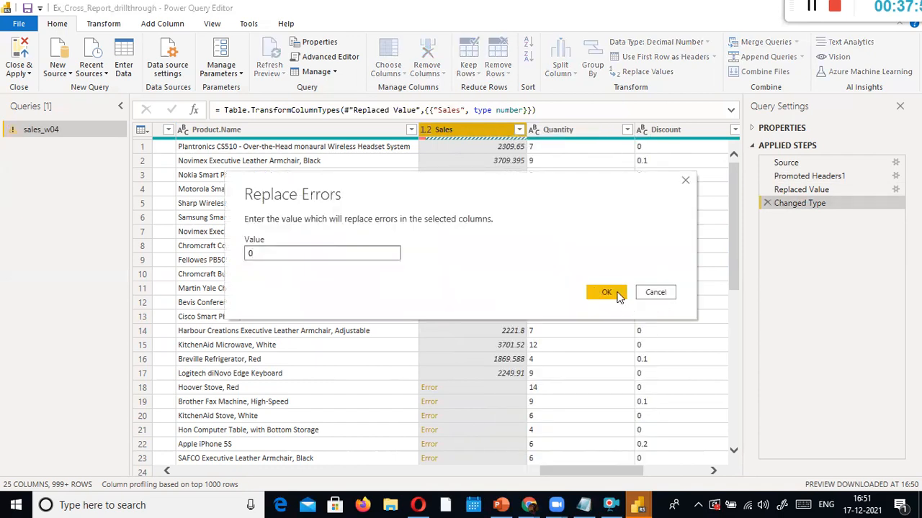
left_click(617, 297)
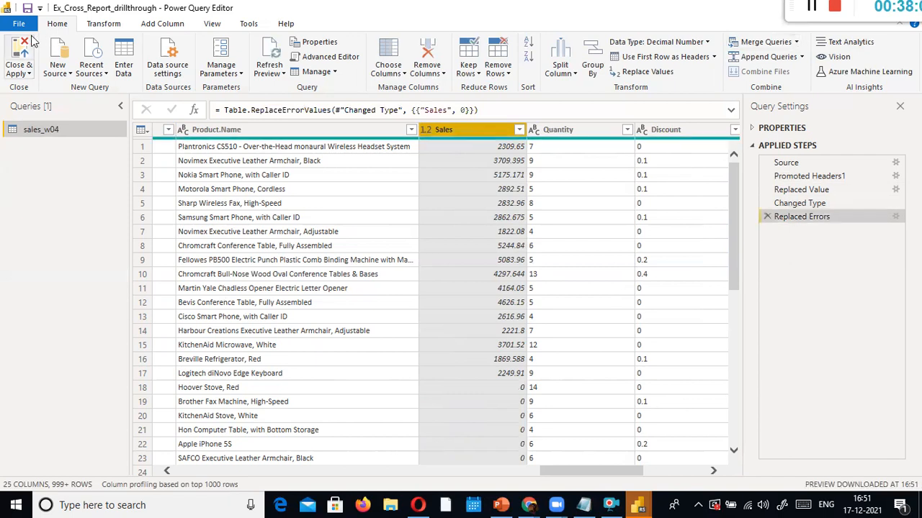
left_click(25, 23)
Close & Apply, dismiss the Untitled report's refresh error, and apply pending changes in Ex_Cross_Report
left_click(41, 54)
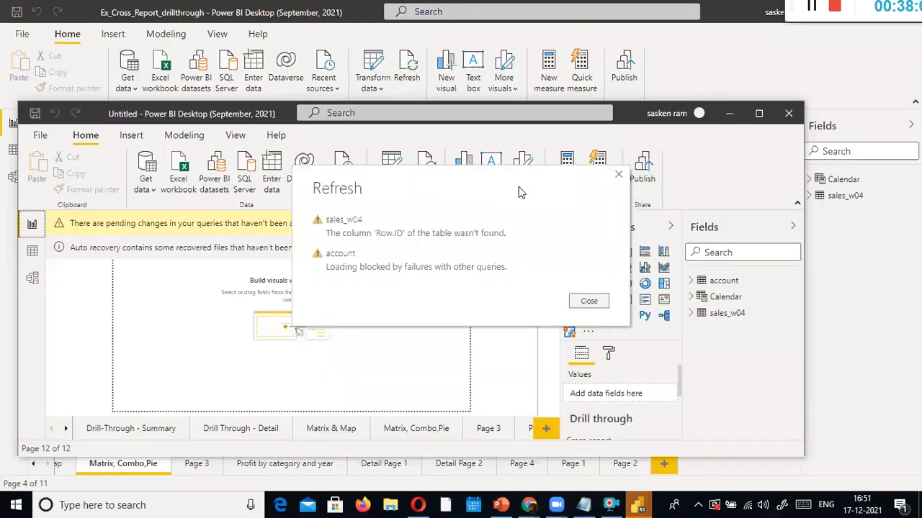
key("alt+Tab")
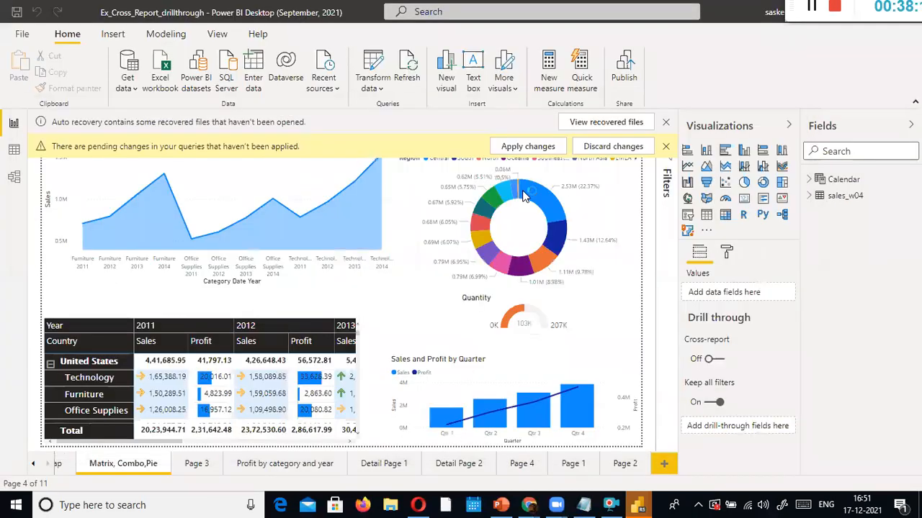
left_click(562, 146)
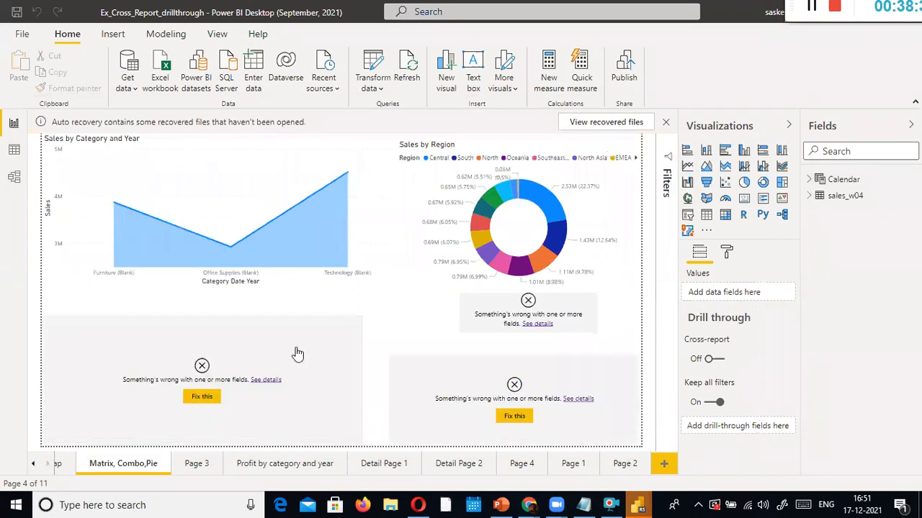
left_click(518, 410)
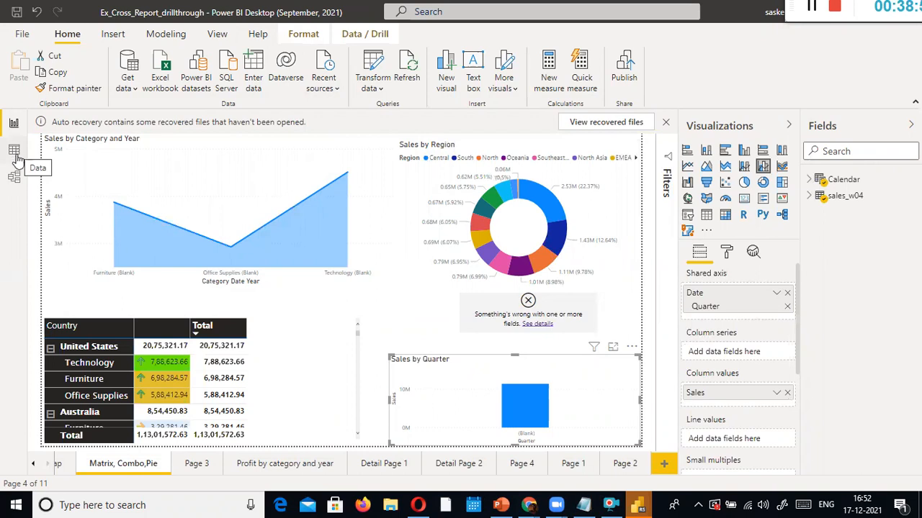
Reopen Power Query Editor and start a custom column named Revenue
left_click(382, 101)
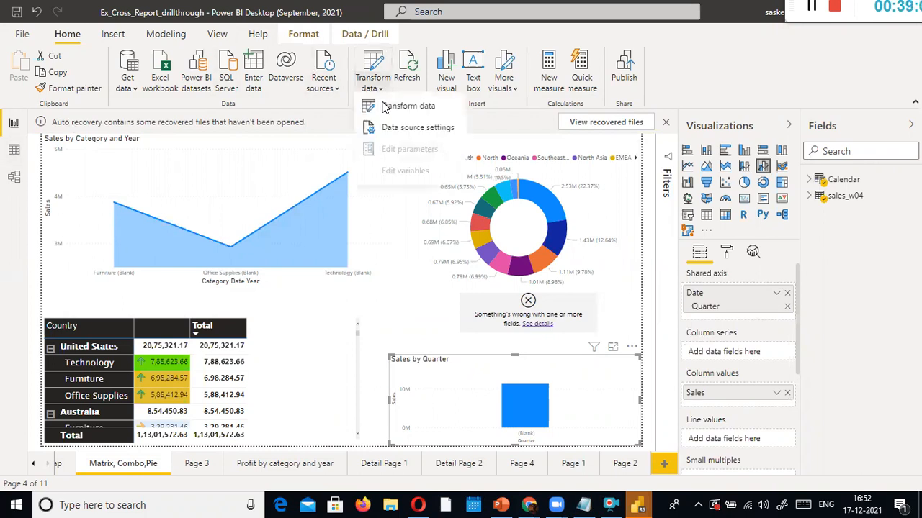
left_click(388, 102)
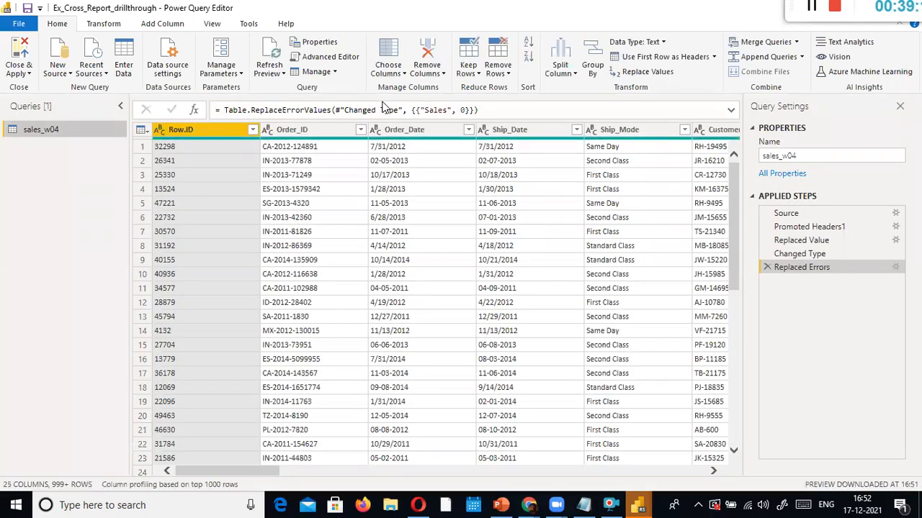
left_click(162, 23)
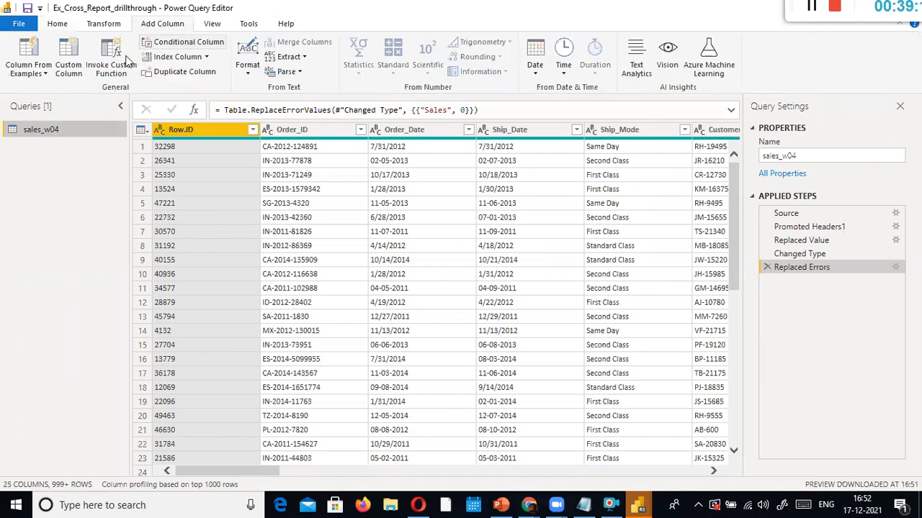
left_click(68, 65)
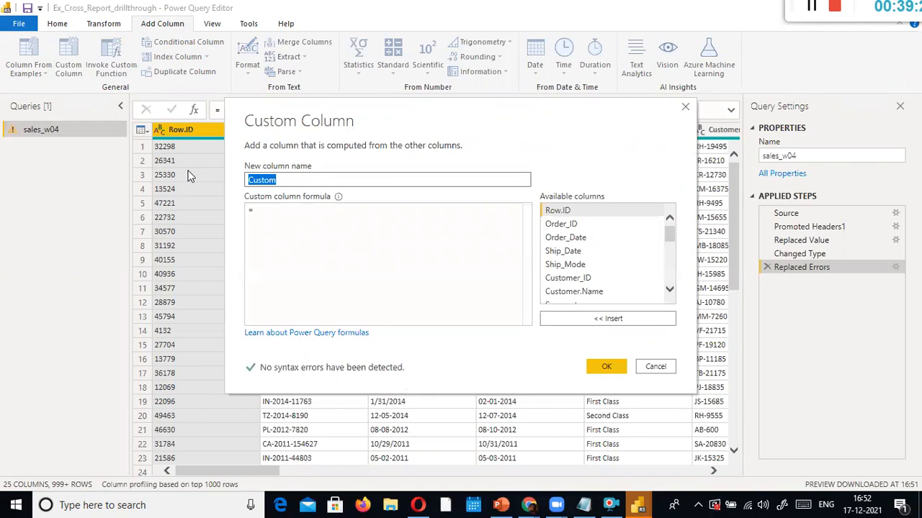
type("REven")
key("BackSpace")
key("BackSpace")
key("BackSpace")
key("BackSpace")
type("even")
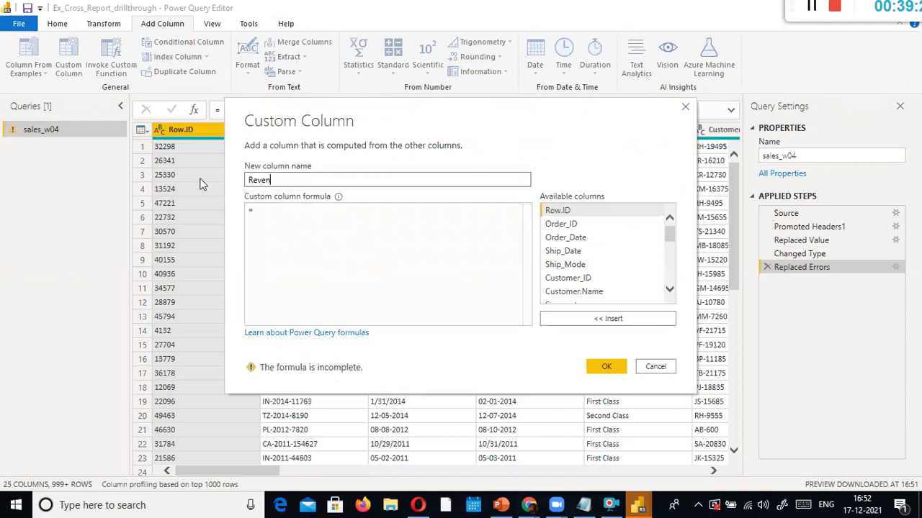
type("ue")
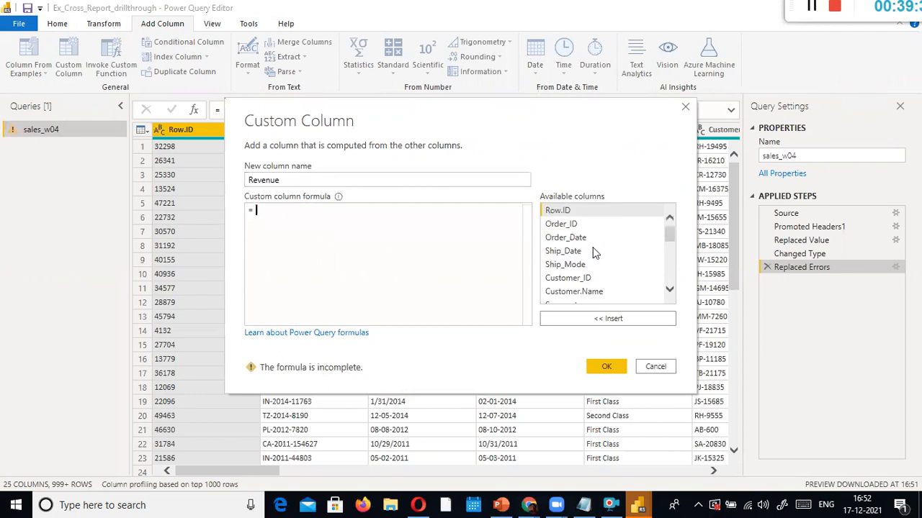
Build the Revenue formula [Quantity] * [Sales] from the available columns list
scroll(592, 249, "down", 1)
scroll(594, 250, "down", 2)
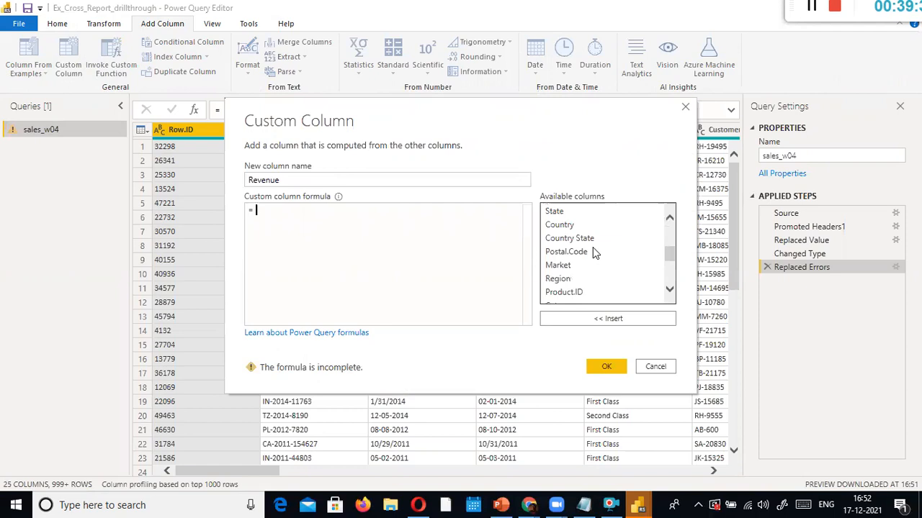
scroll(594, 252, "down", 1)
scroll(591, 263, "down", 2)
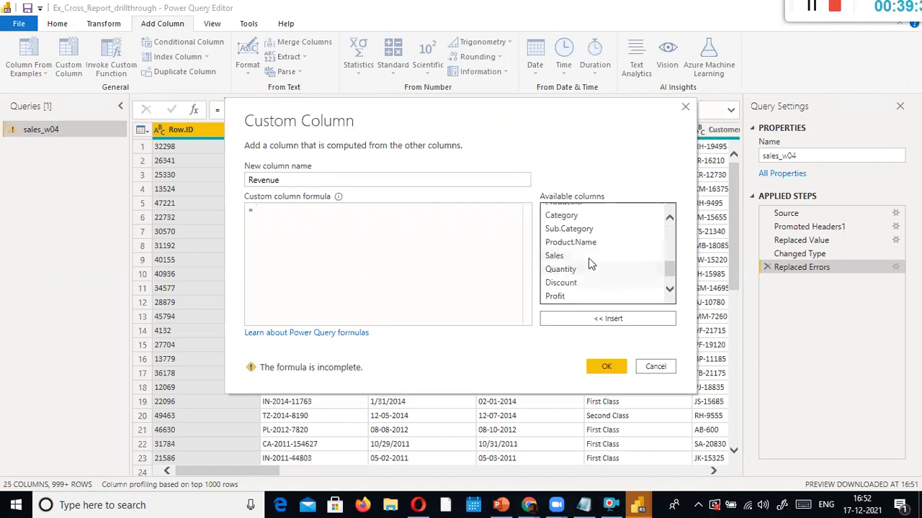
scroll(591, 253, "down", 1)
double_click(561, 244)
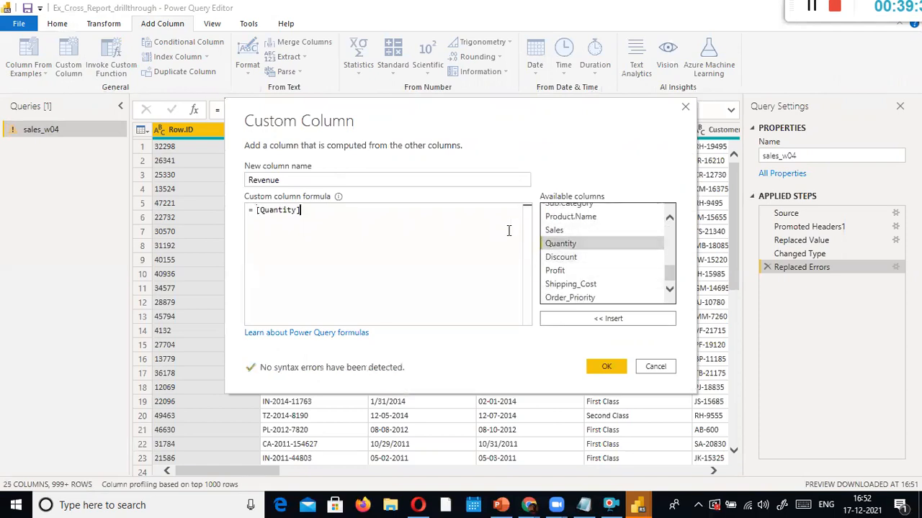
type("*")
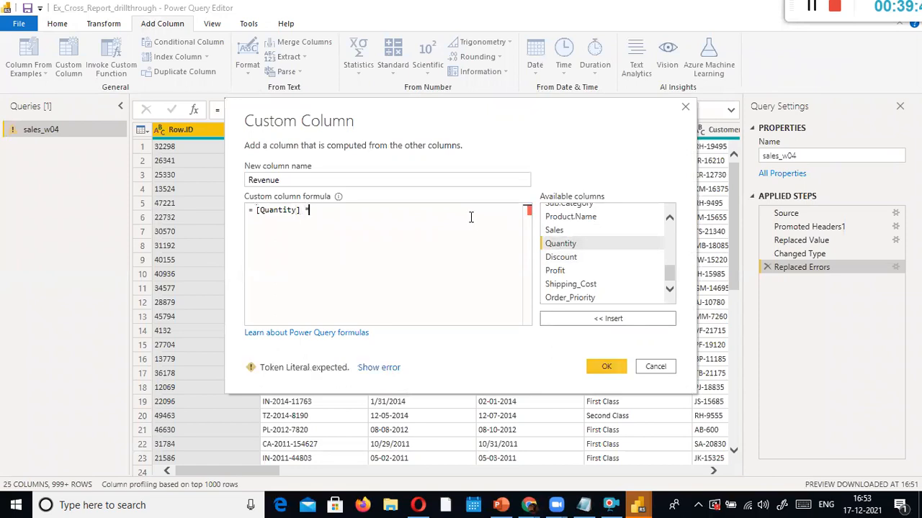
scroll(616, 263, "up", 1)
scroll(616, 264, "up", 4)
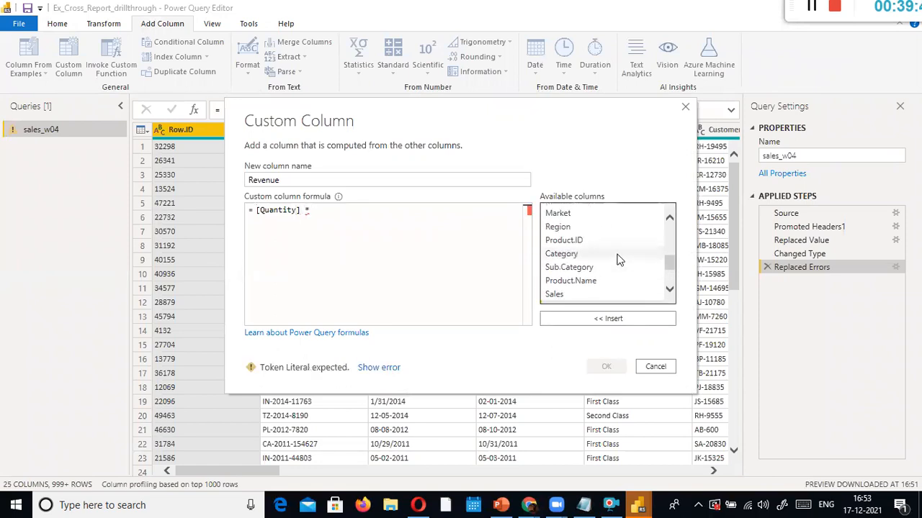
scroll(620, 261, "up", 3)
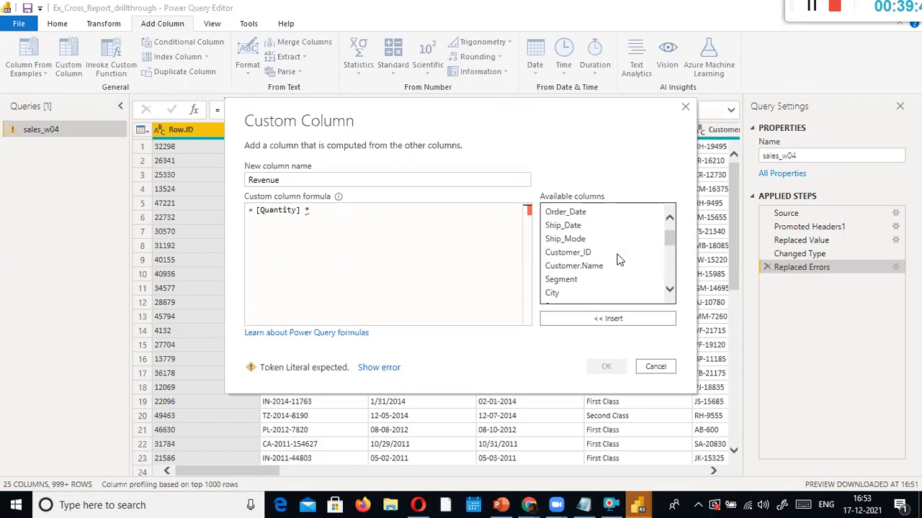
scroll(619, 260, "down", 5)
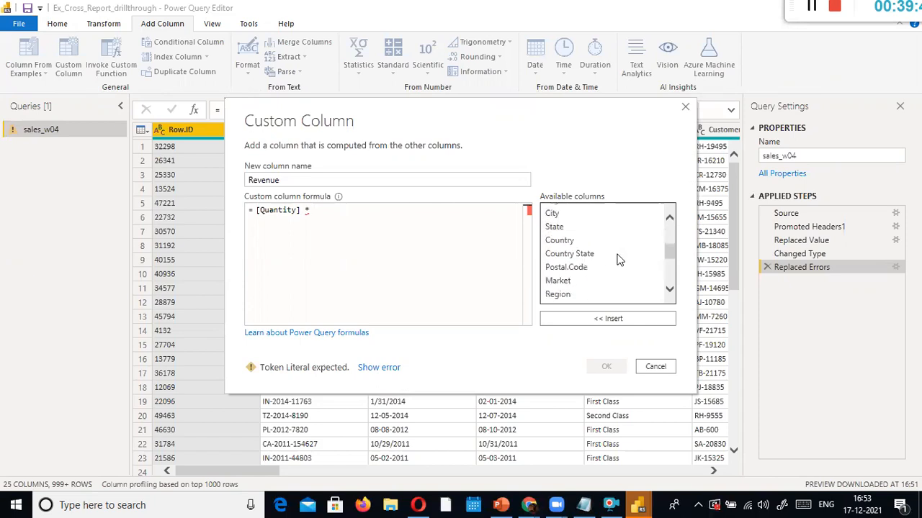
scroll(619, 260, "down", 1)
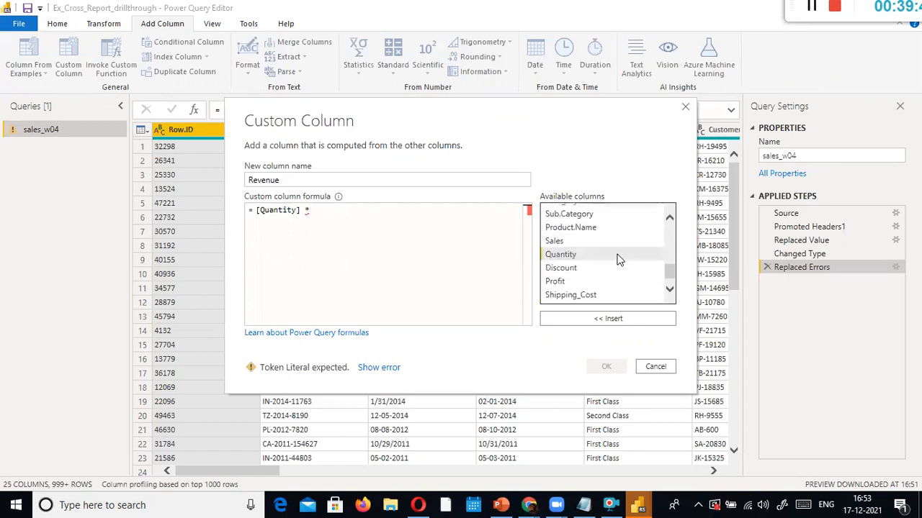
left_click(331, 208)
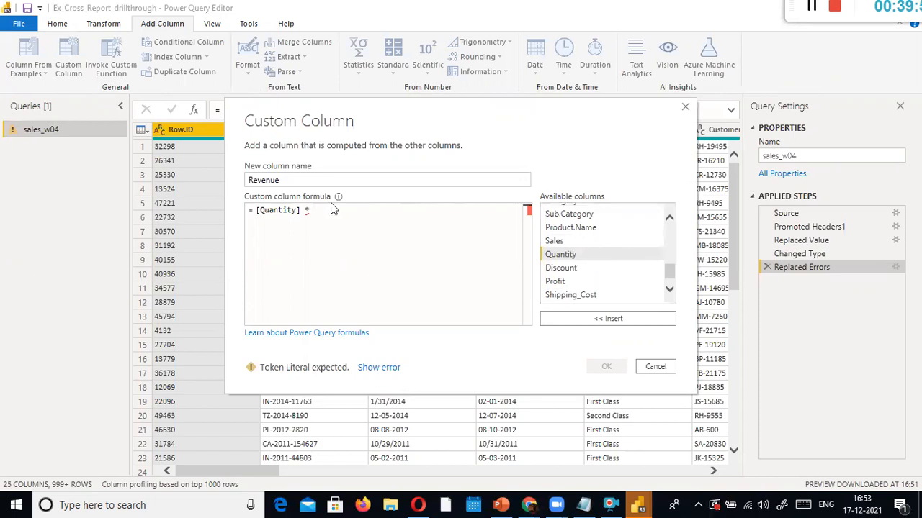
double_click(575, 241)
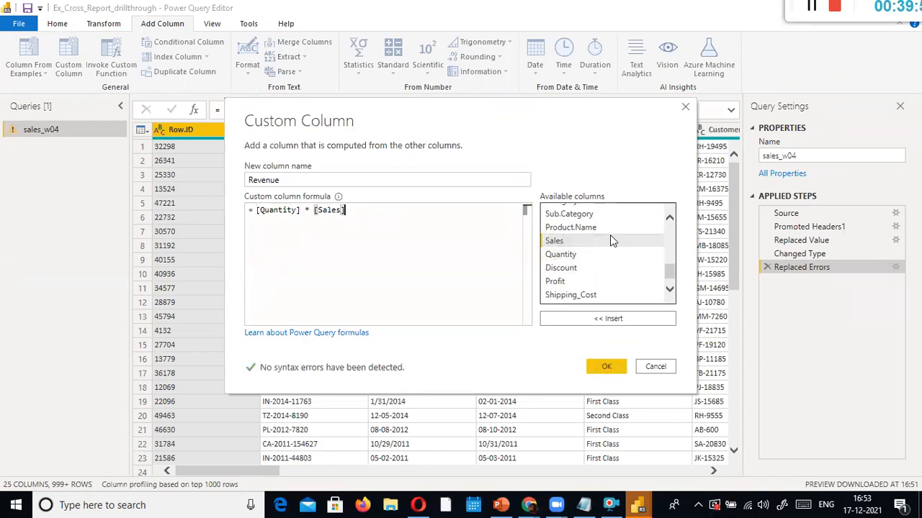
scroll(599, 244, "down", 1)
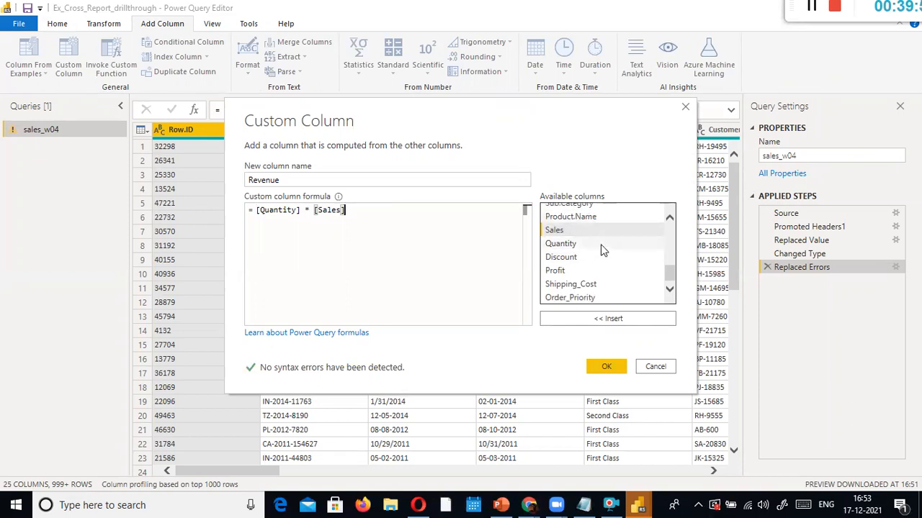
scroll(601, 247, "up", 3)
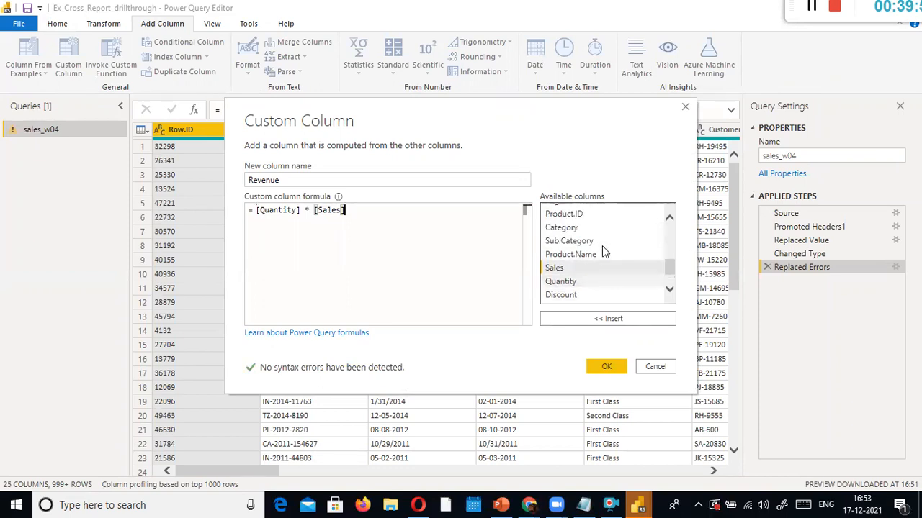
left_click(607, 373)
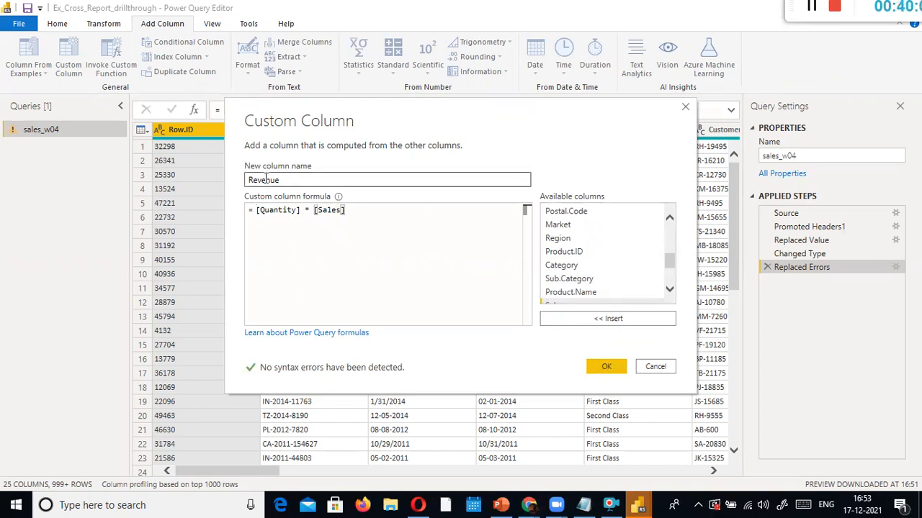
Add the Revenue column and change Quantity to Decimal Number
left_click(607, 367)
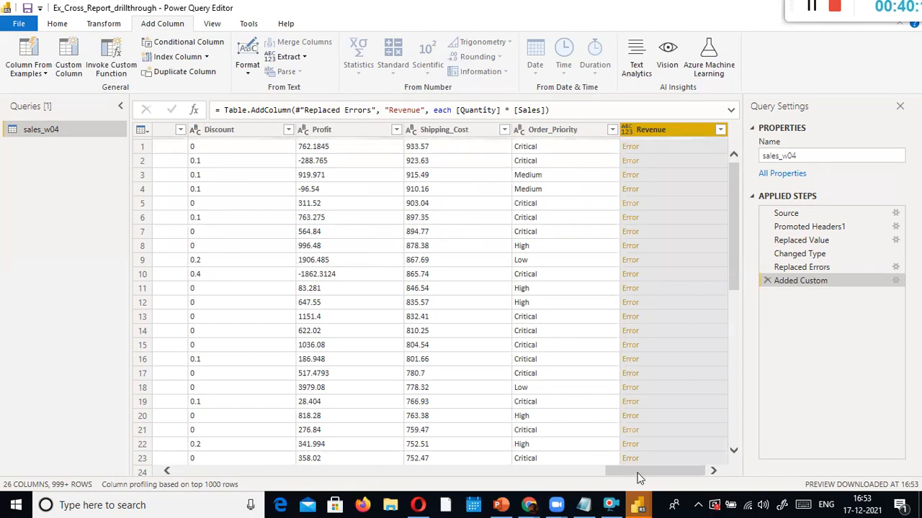
left_click_drag(638, 472, 537, 473)
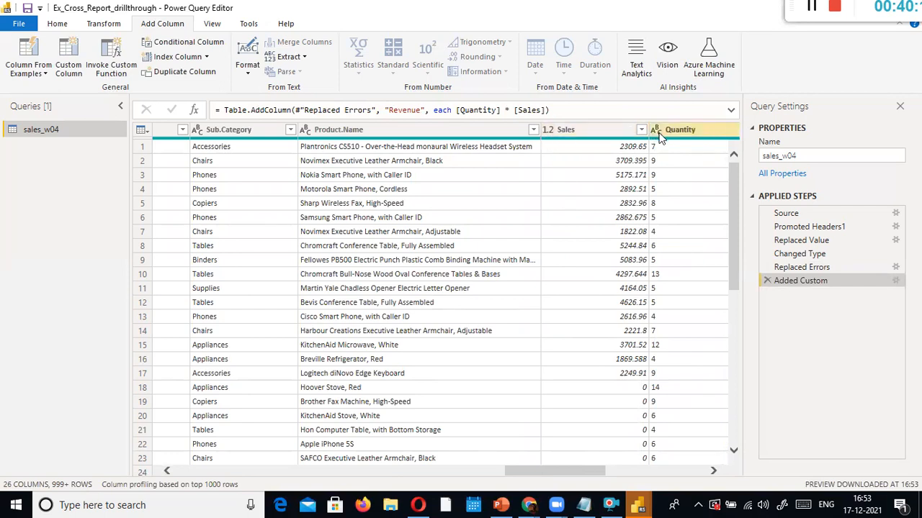
left_click_drag(521, 470, 548, 464)
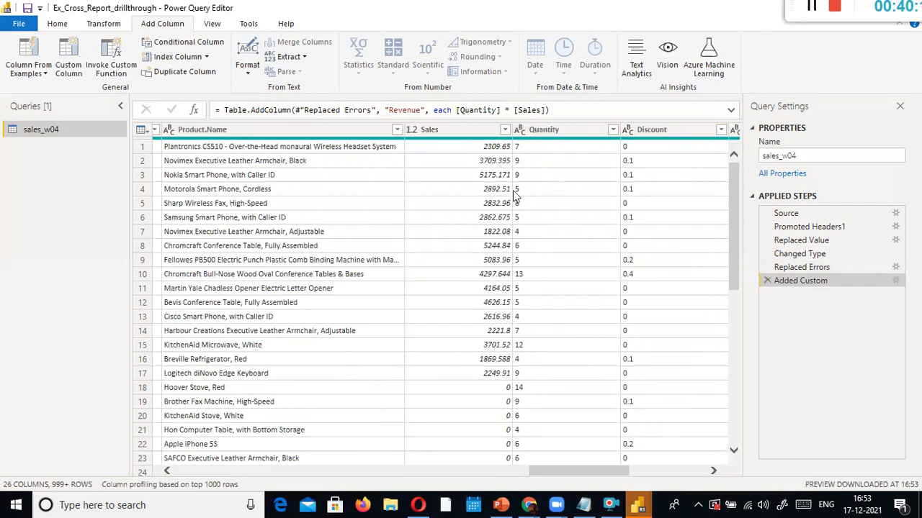
right_click(571, 129)
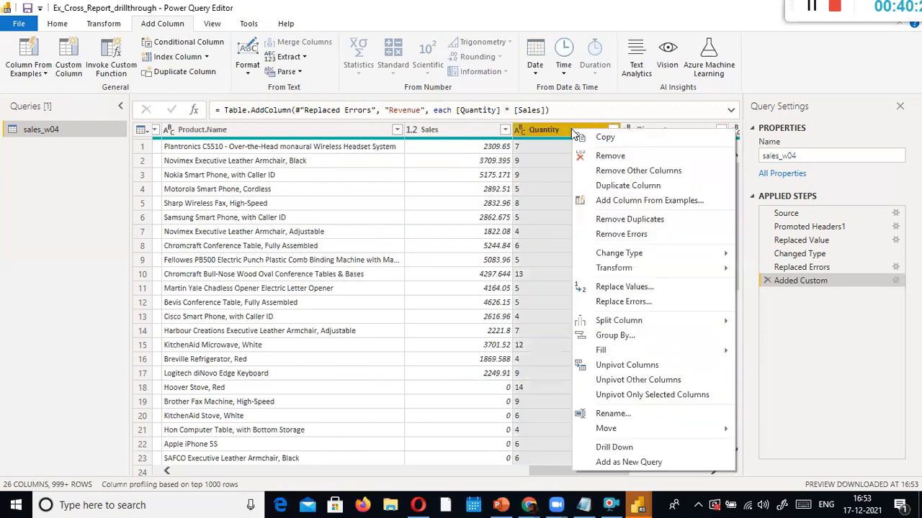
mouse_move(619, 262)
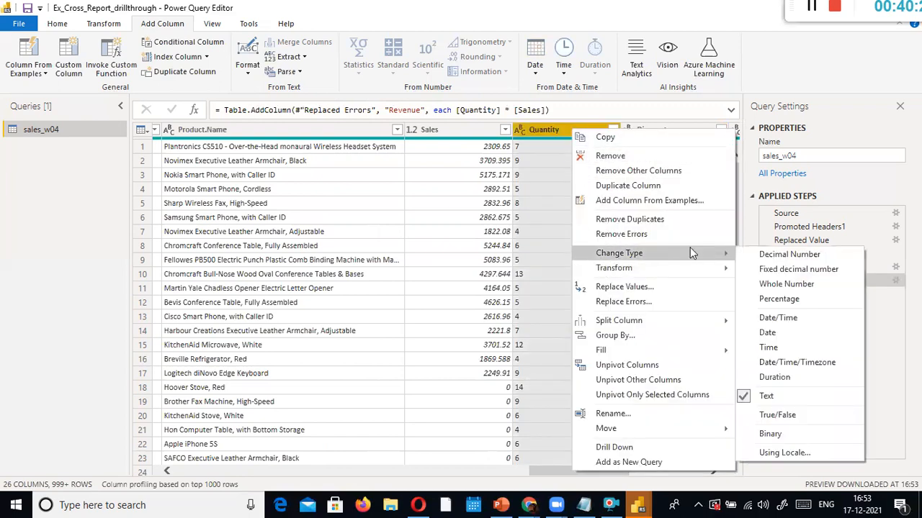
left_click(778, 255)
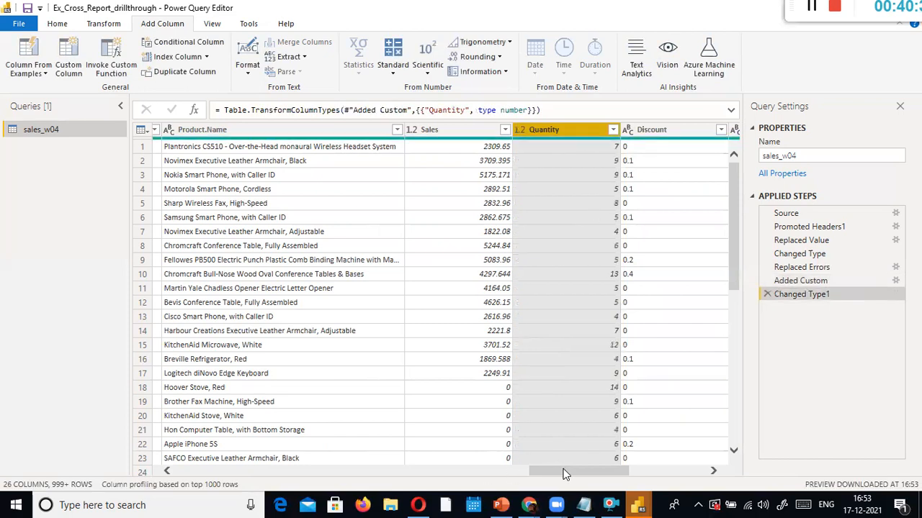
Inspect the Error in the first Revenue row, then discard the drill-down step
left_click_drag(566, 474, 711, 468)
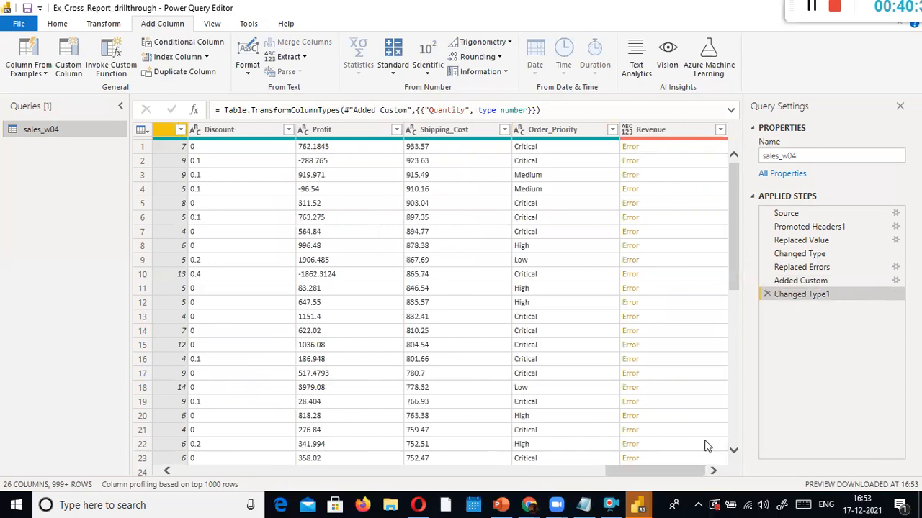
left_click(670, 134)
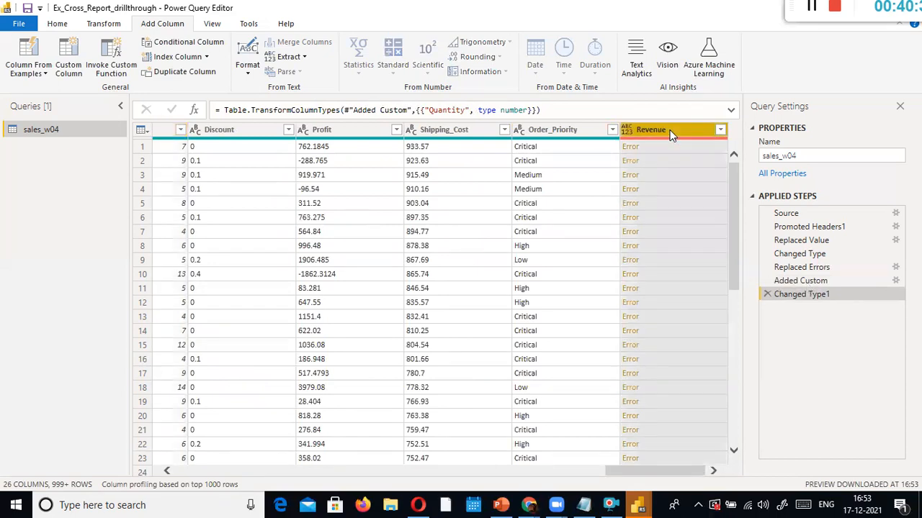
left_click(628, 147)
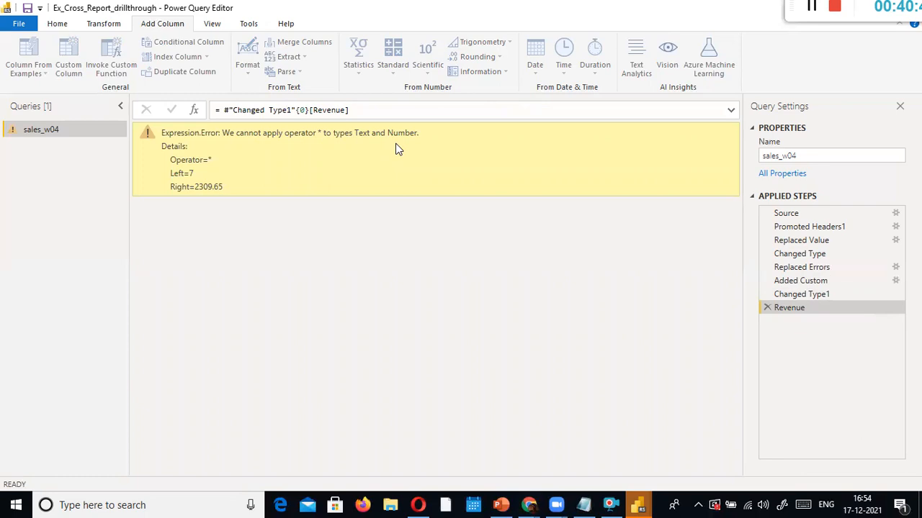
left_click(766, 308)
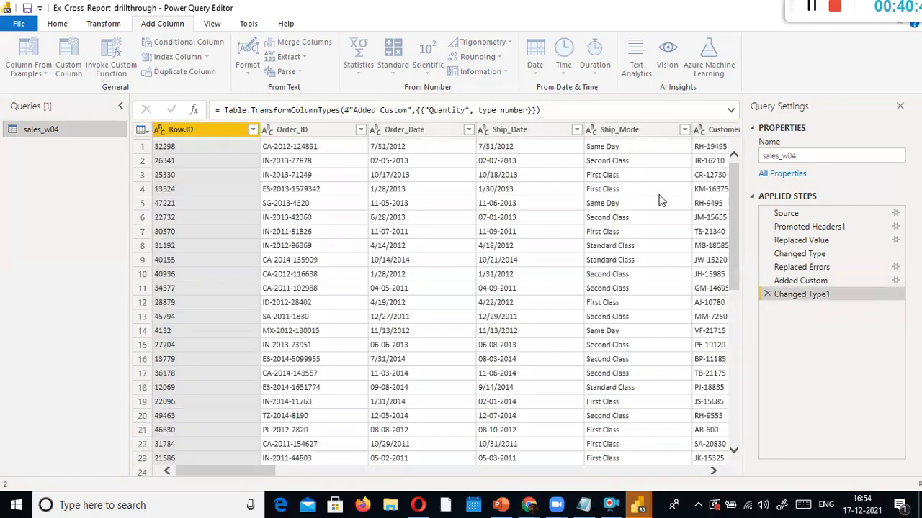
left_click_drag(261, 472, 757, 457)
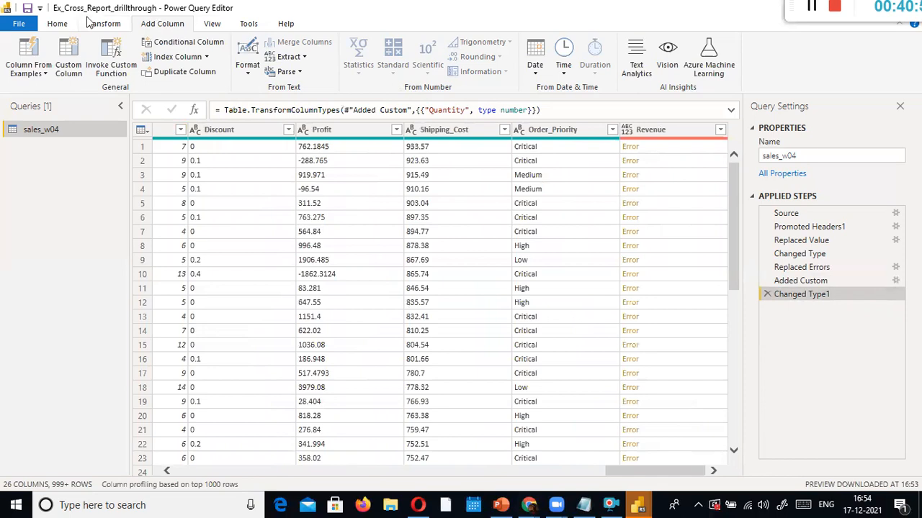
Refresh the preview and re-check the Revenue error, still Text multiplied by Number
left_click(57, 24)
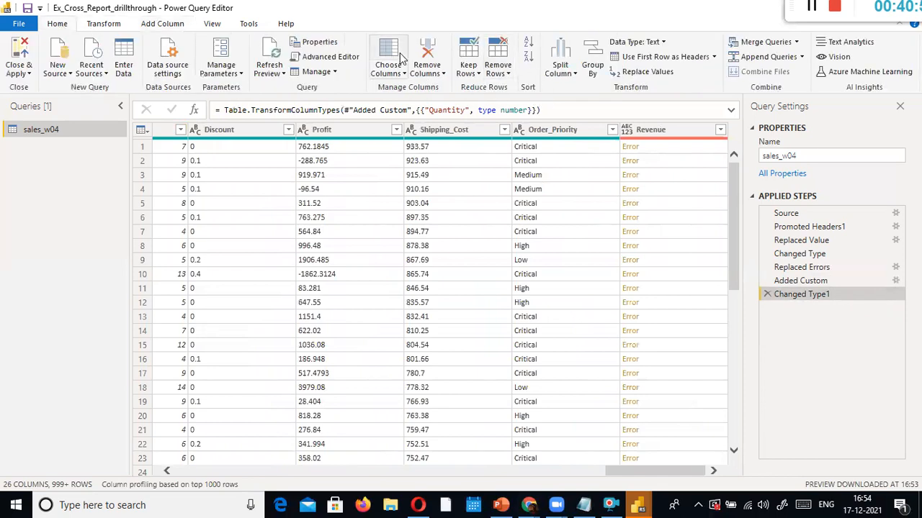
left_click(269, 72)
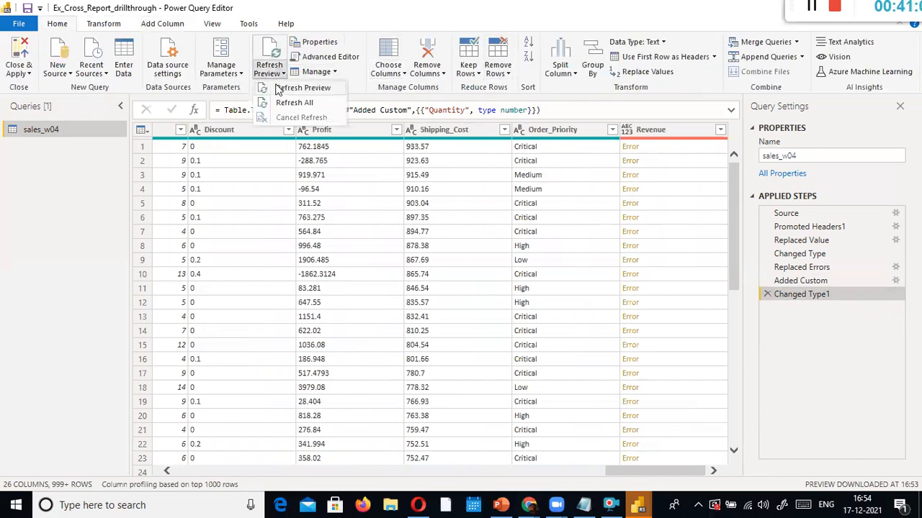
left_click(278, 88)
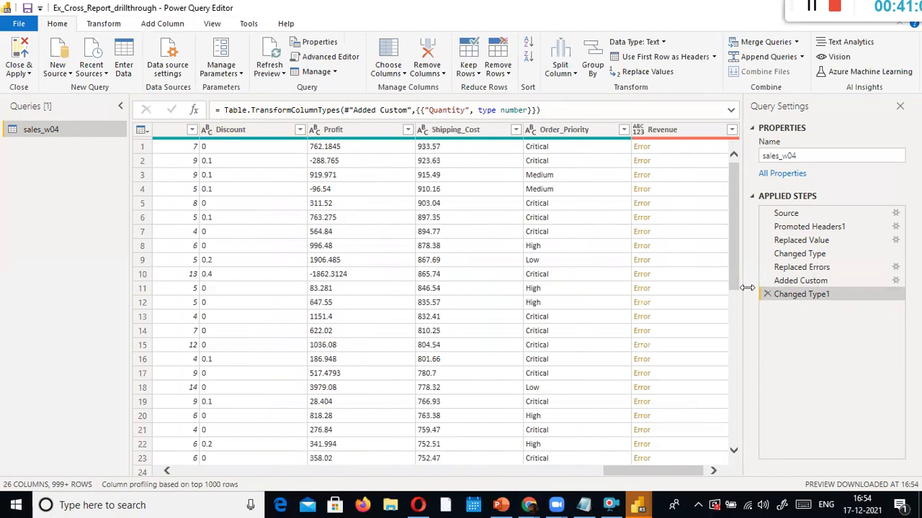
left_click(676, 131)
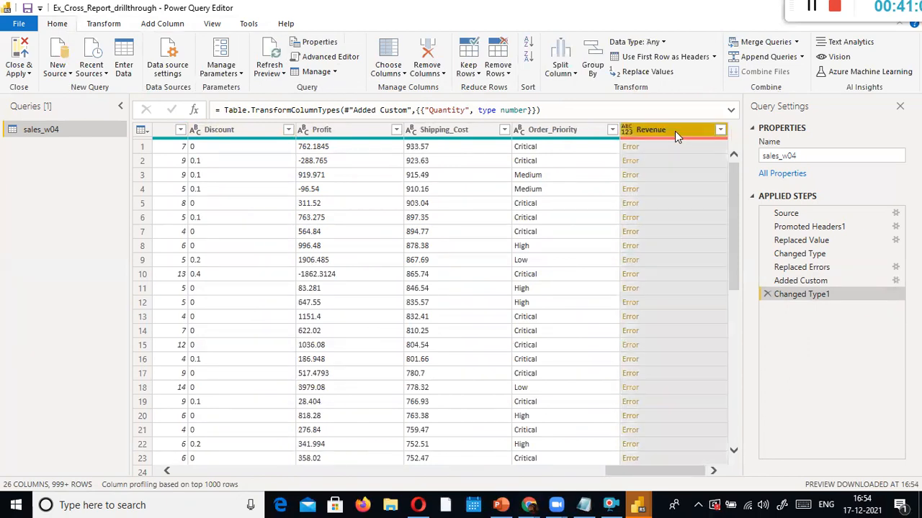
double_click(670, 134)
key("Return")
left_click(632, 148)
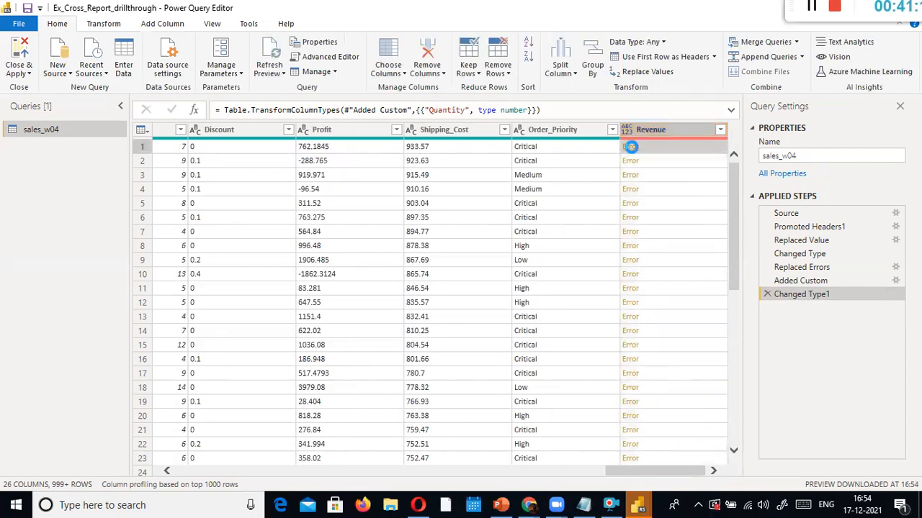
left_click(630, 148)
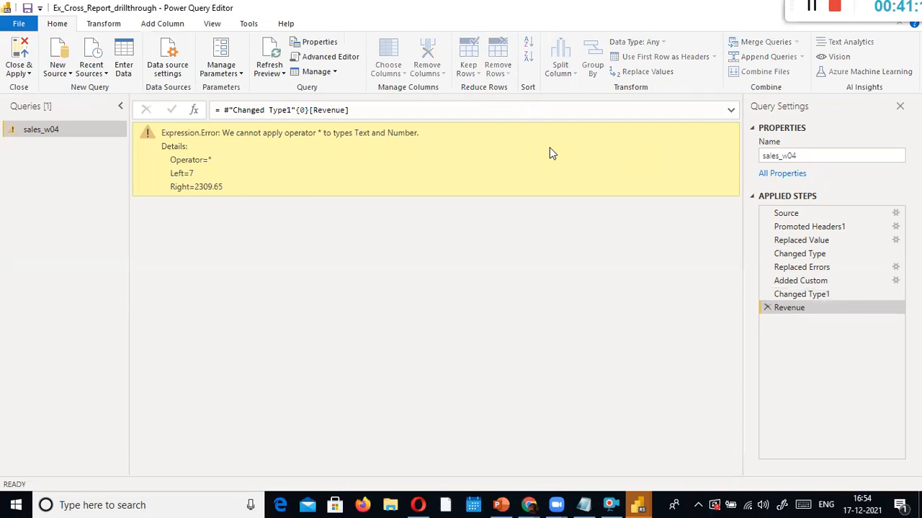
left_click(792, 294)
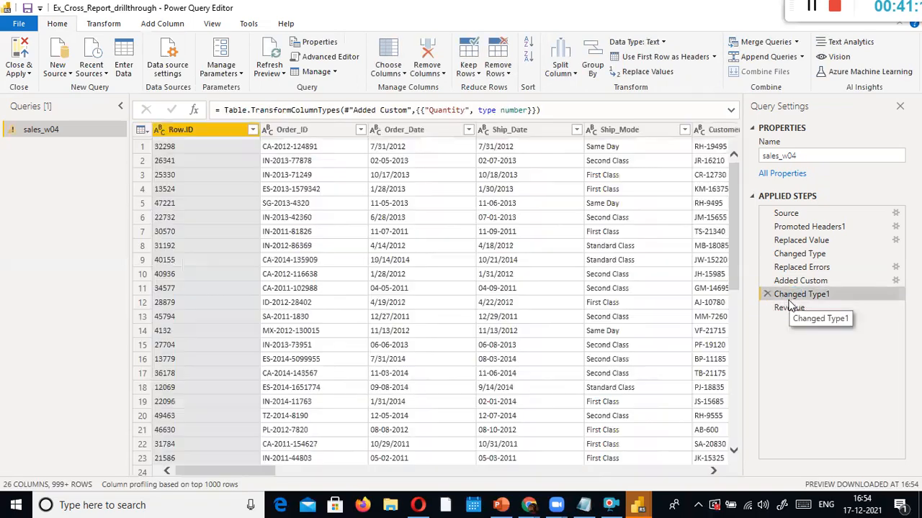
left_click_drag(257, 471, 687, 468)
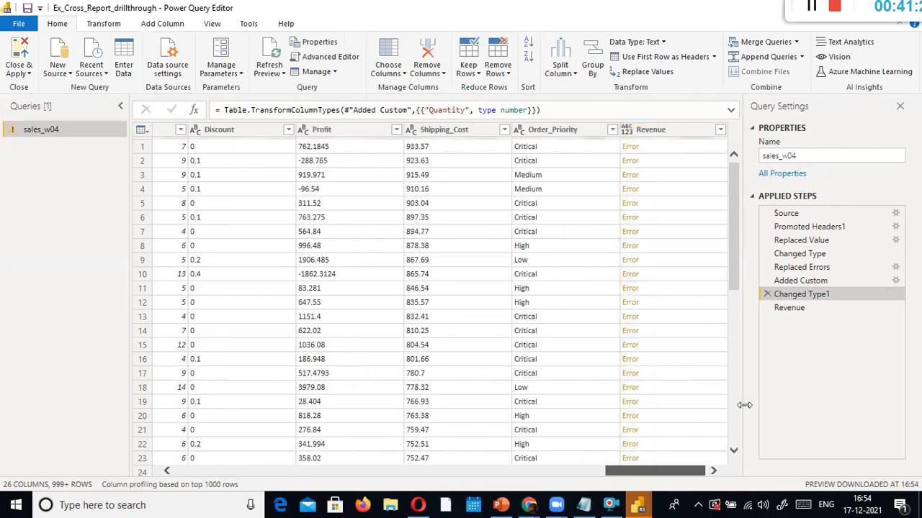
Insert a Removed Columns step that drops the broken Revenue column
right_click(695, 134)
key("Escape")
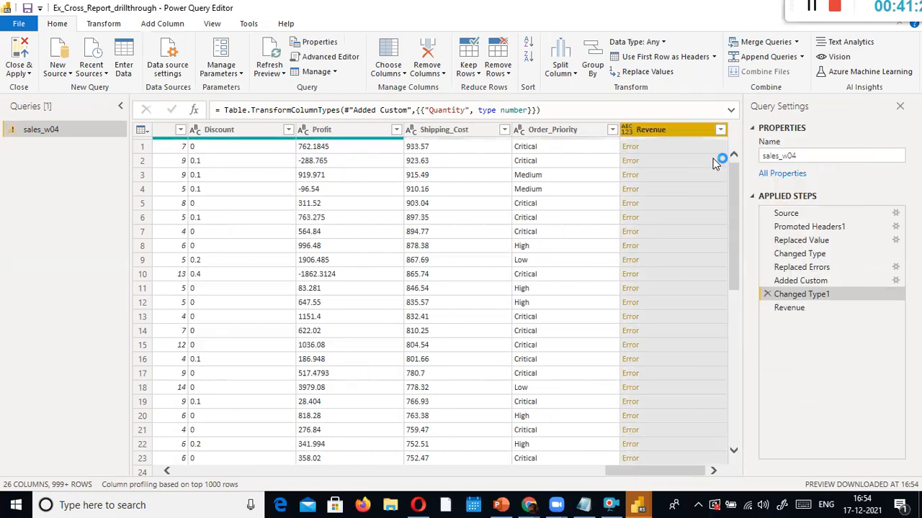
key("Delete")
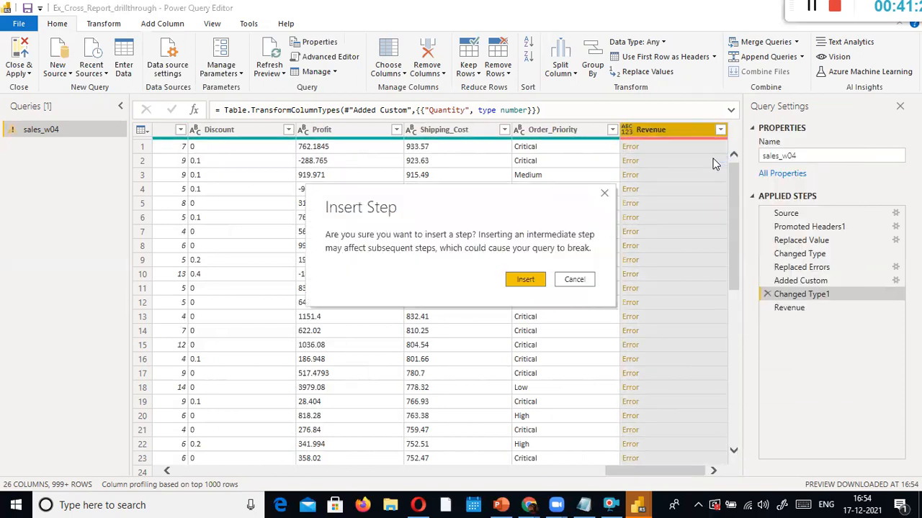
left_click(536, 280)
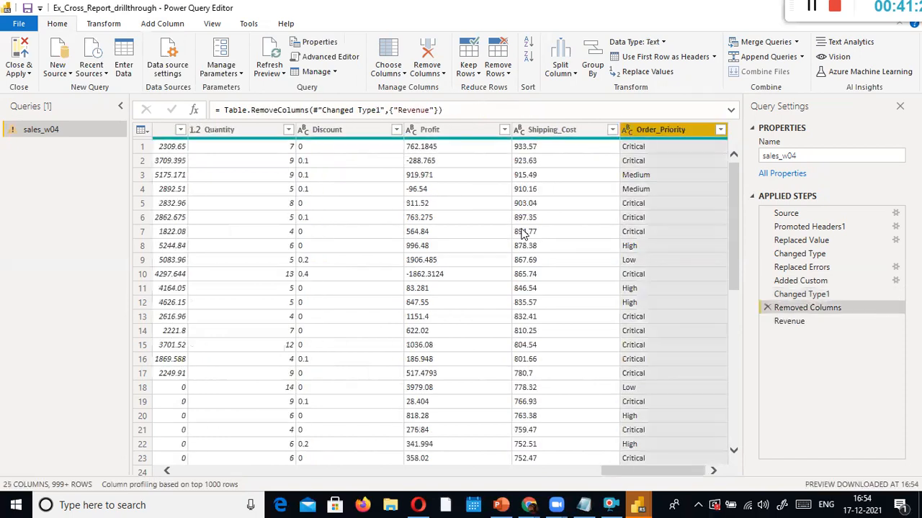
Start a new custom column, inserting its step after Changed Type1
left_click(146, 26)
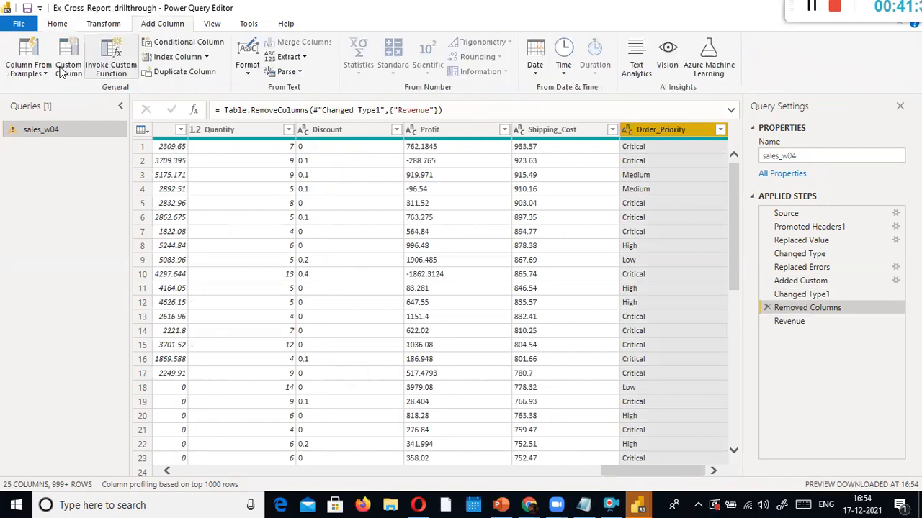
left_click(69, 64)
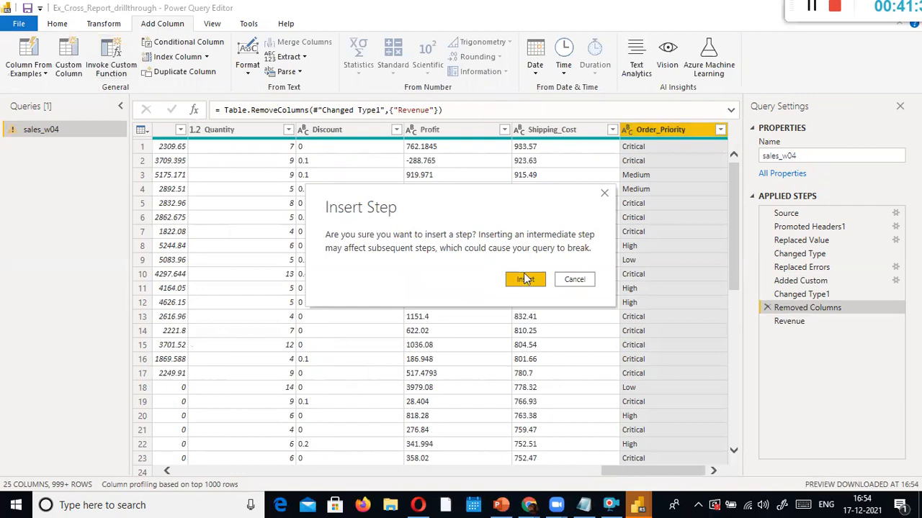
key("Escape")
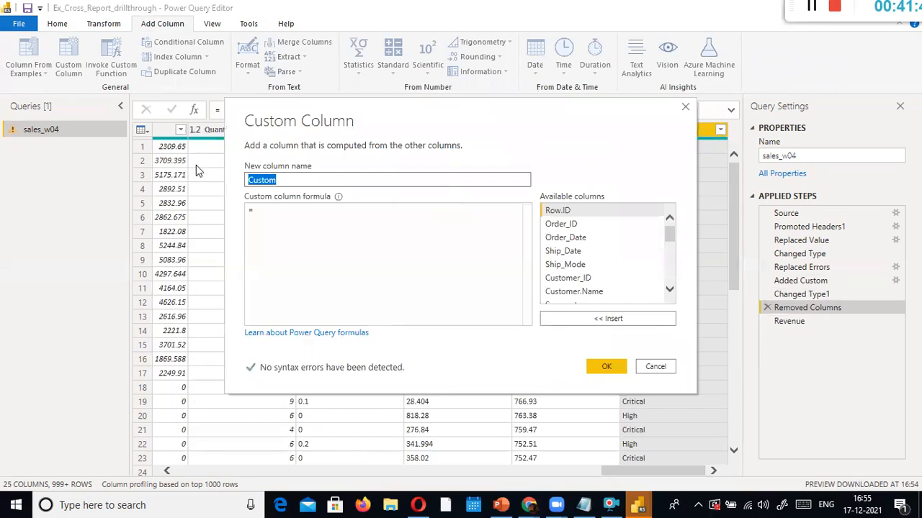
Name the column revenue2, enter [Quantity] * [Sales] using autocomplete, and create it
type("revenue2")
key("Tab")
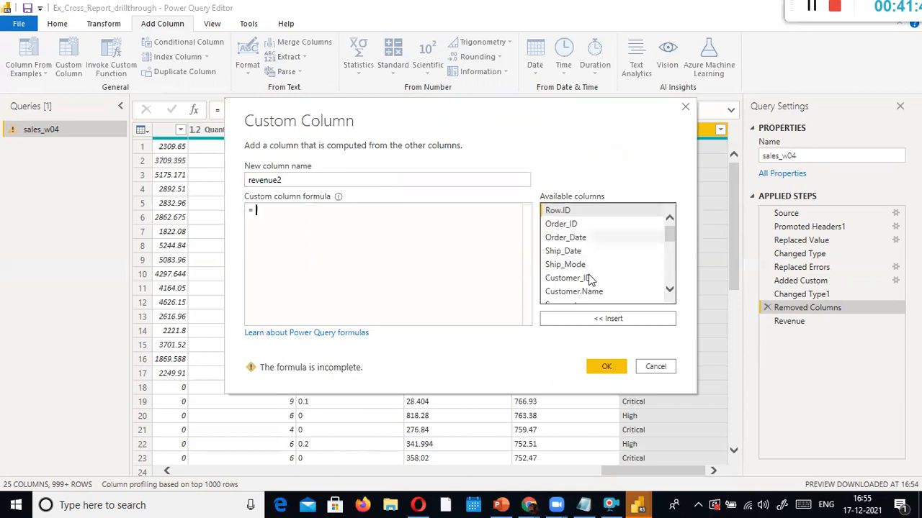
scroll(584, 281, "down", 1)
scroll(581, 281, "down", 2)
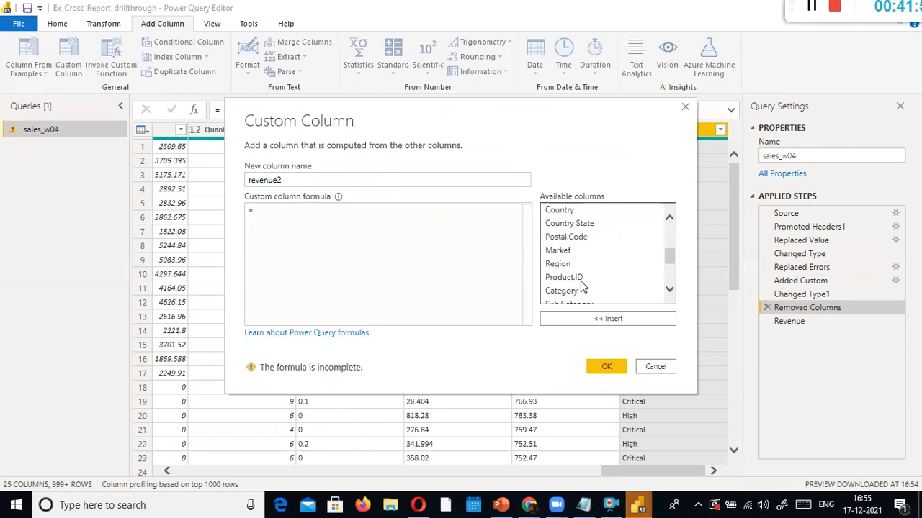
scroll(569, 282, "down", 3)
scroll(562, 283, "up", 2)
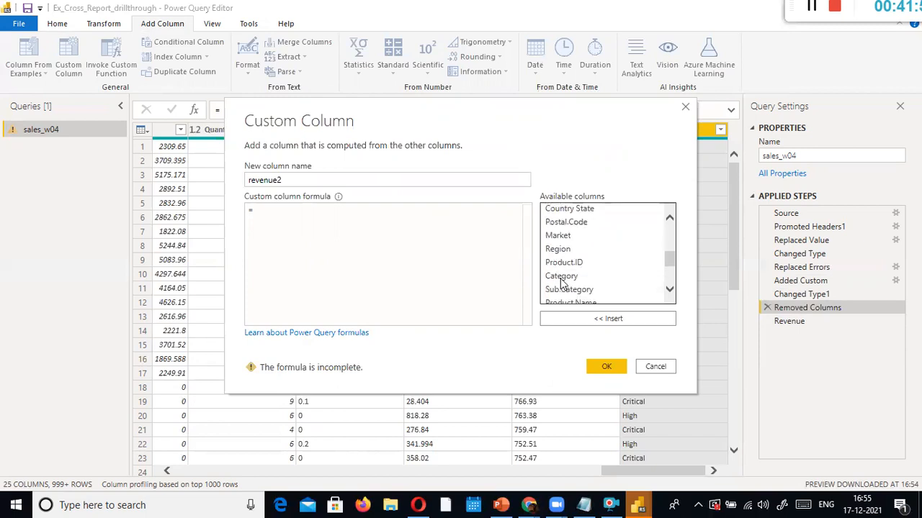
scroll(562, 281, "up", 1)
scroll(569, 260, "up", 1)
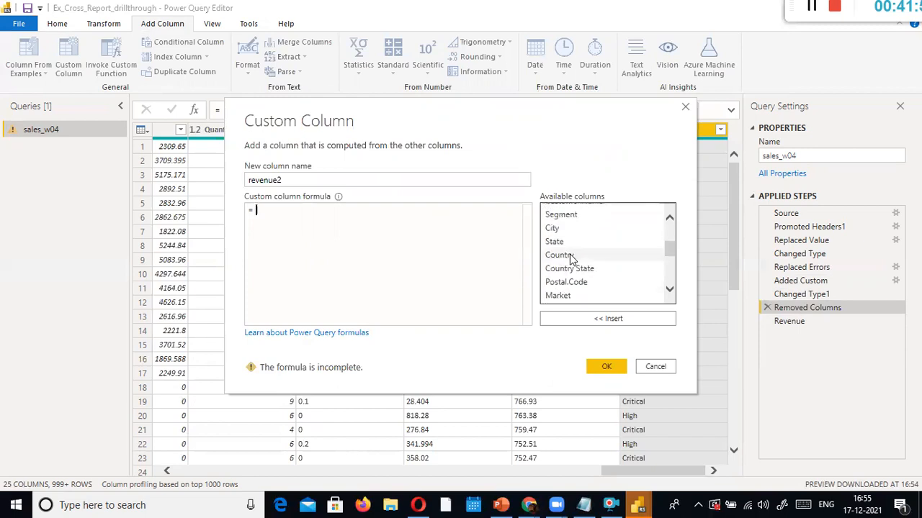
scroll(570, 259, "up", 1)
scroll(570, 261, "down", 3)
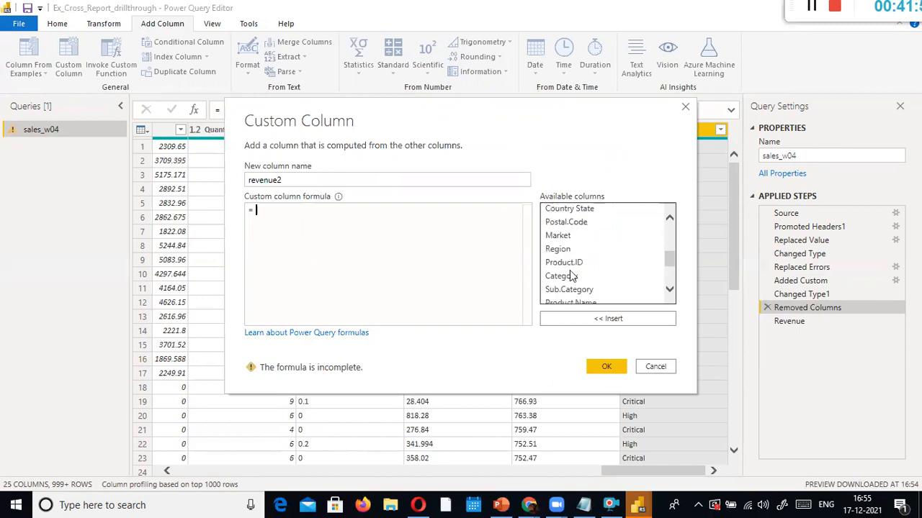
scroll(569, 273, "down", 2)
scroll(569, 273, "up", 1)
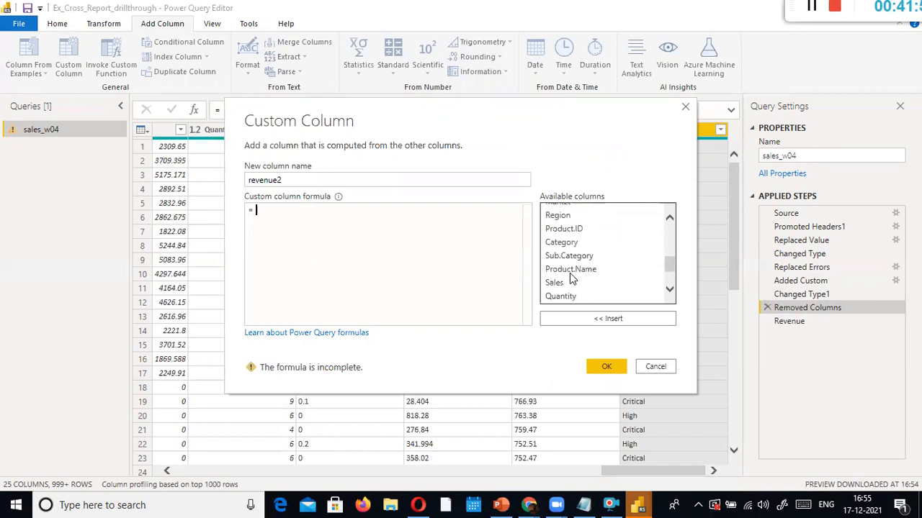
scroll(570, 279, "up", 1)
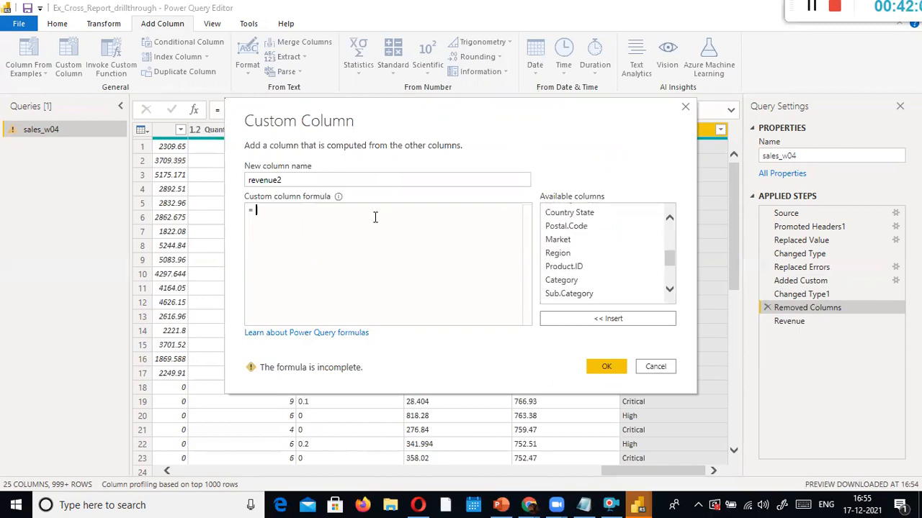
type("q")
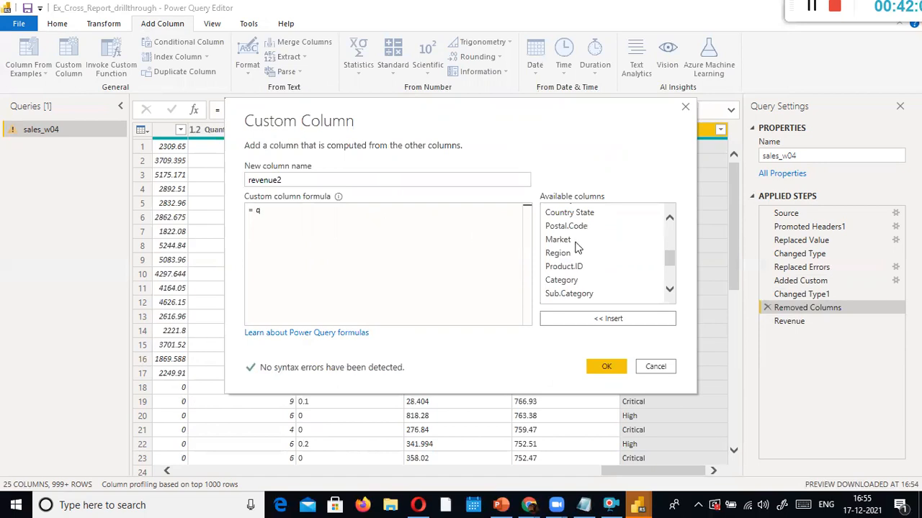
scroll(591, 248, "up", 1)
scroll(564, 246, "up", 1)
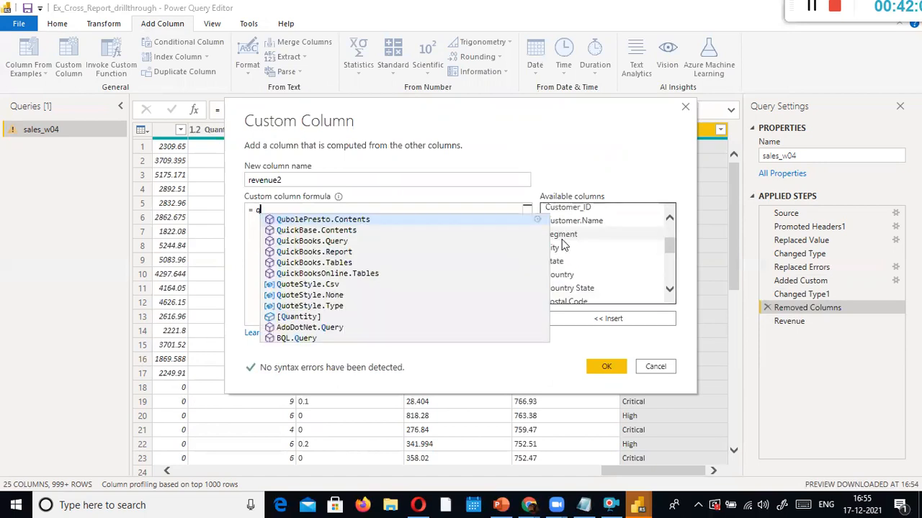
type("uantit")
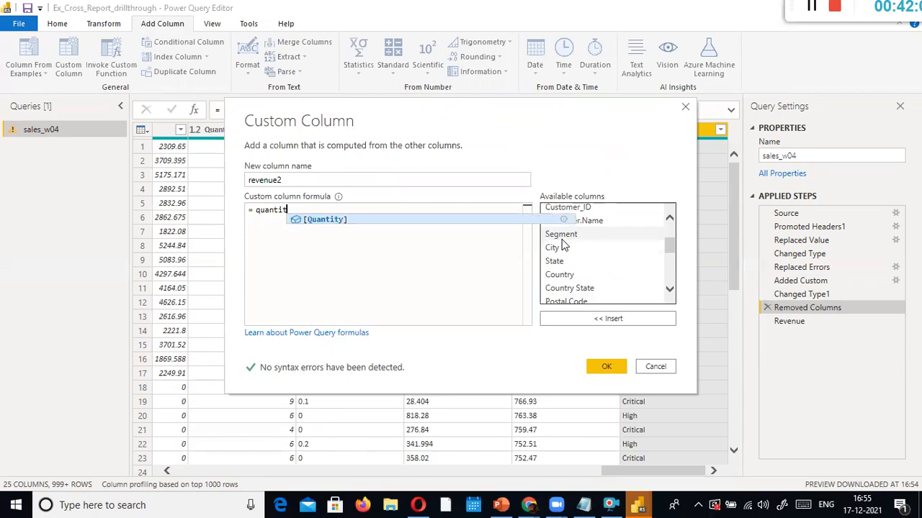
key("Tab")
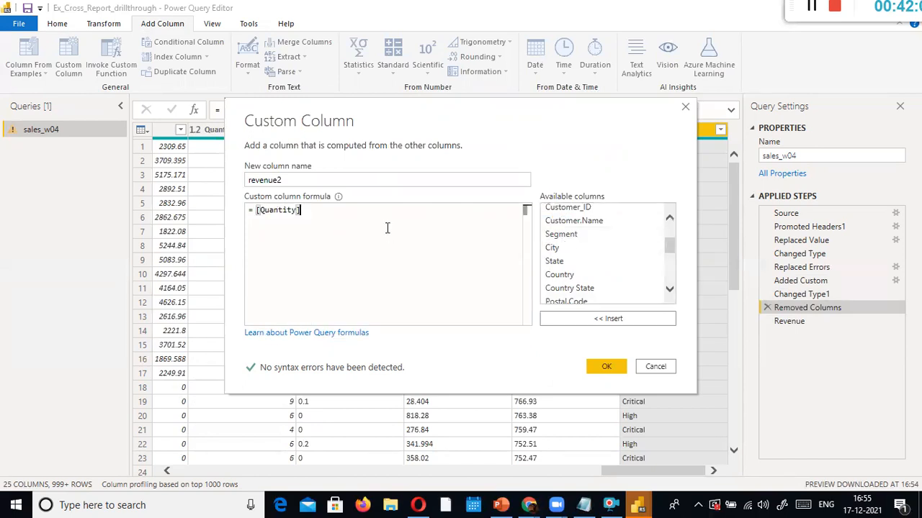
type("* sales")
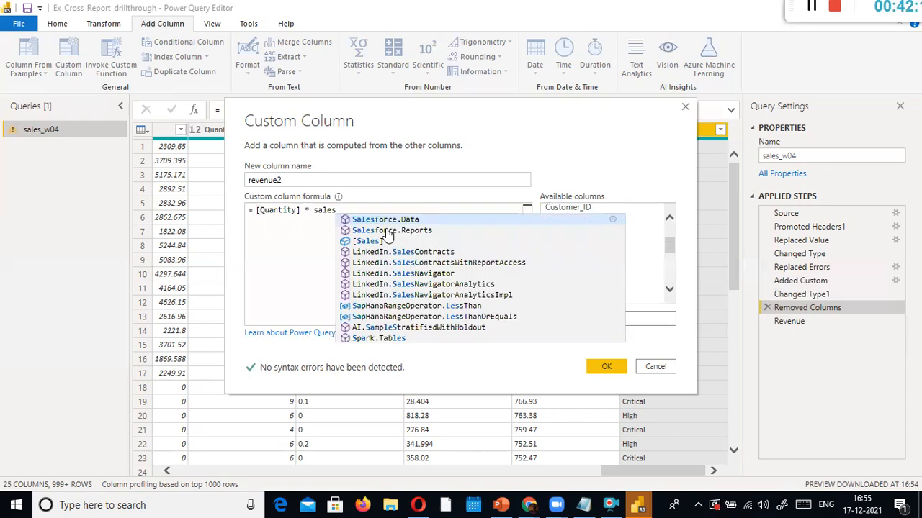
left_click(367, 241)
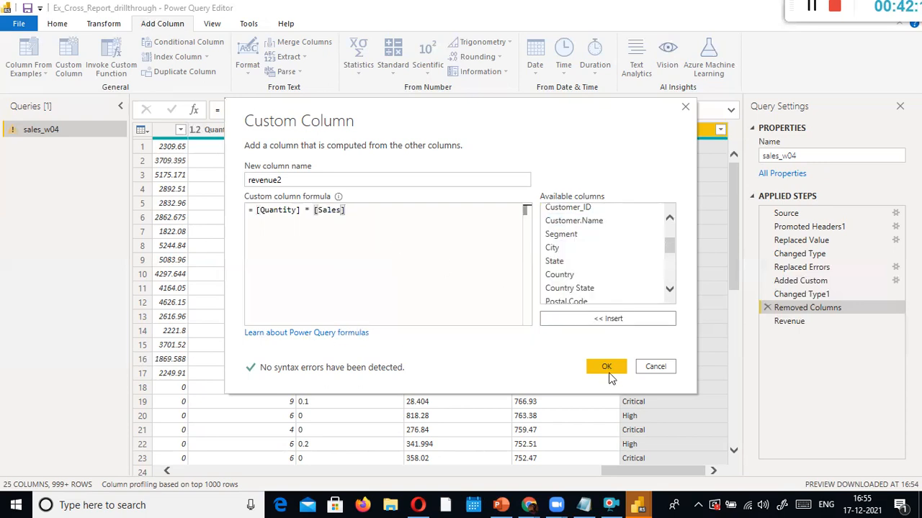
left_click(608, 375)
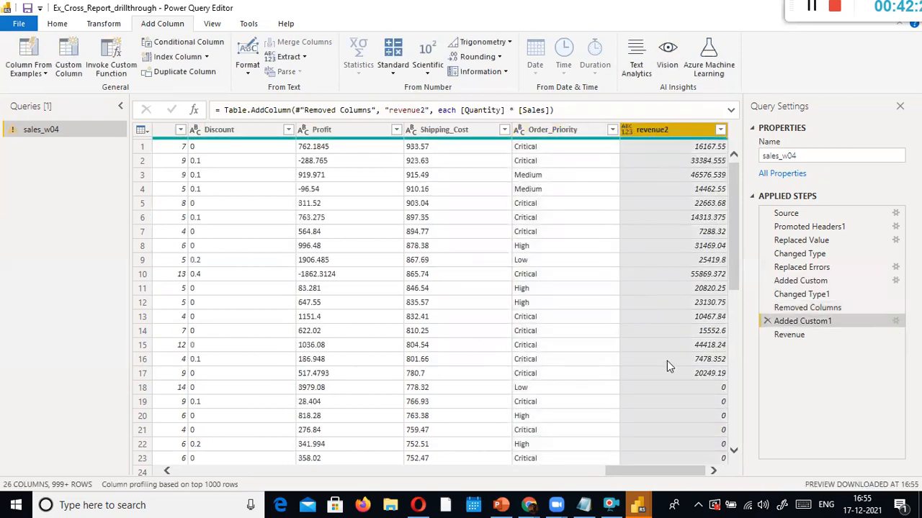
Delete the broken Revenue step and check revenue2 values such as 16167.55
left_click(782, 342)
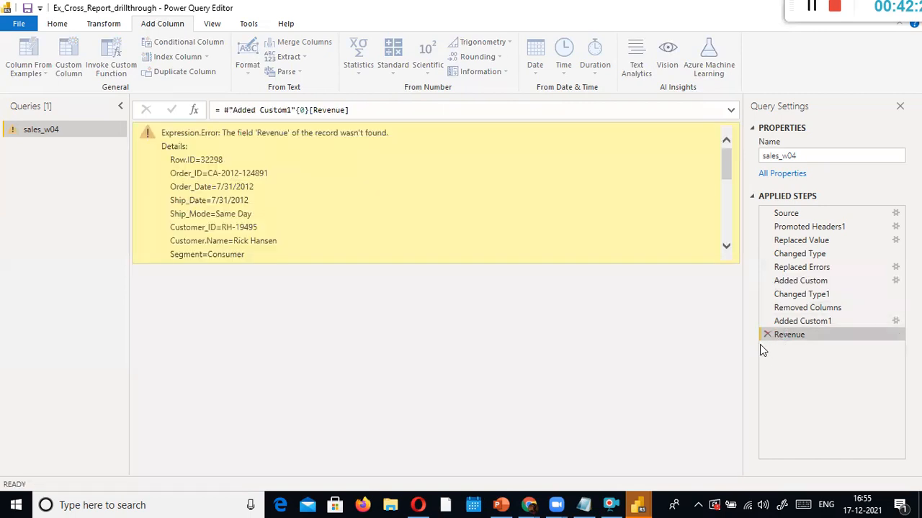
left_click(767, 335)
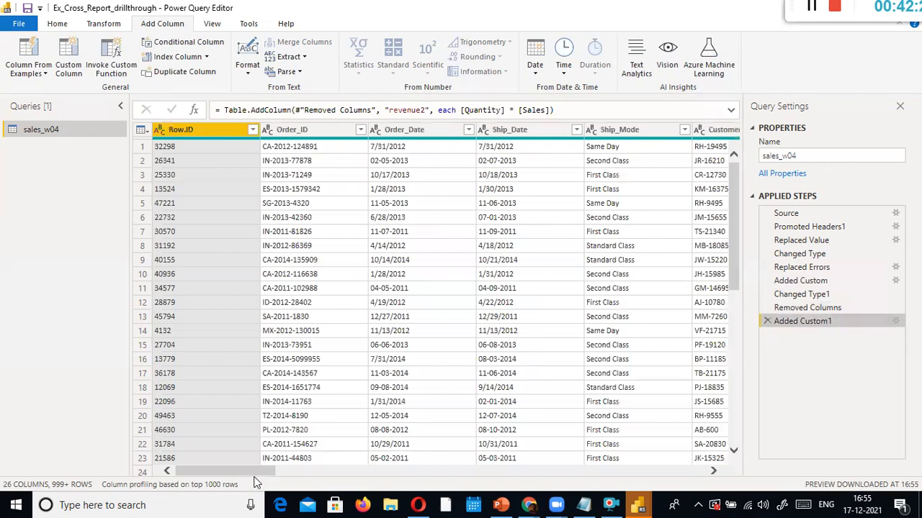
left_click_drag(255, 473, 714, 473)
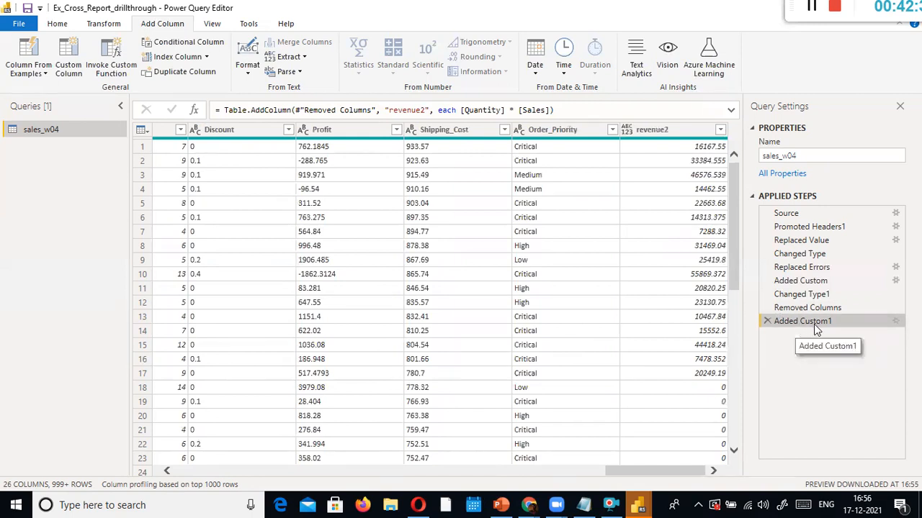
left_click(230, 129)
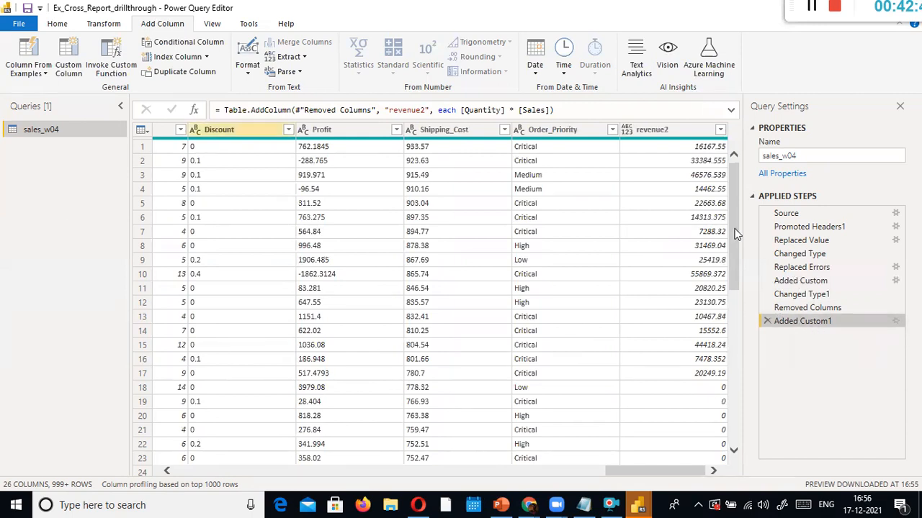
left_click(699, 128)
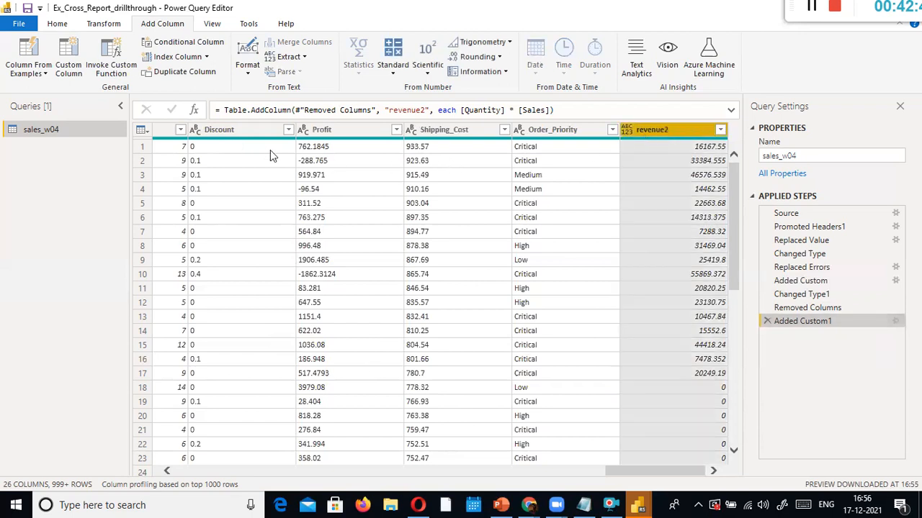
left_click_drag(648, 473, 548, 472)
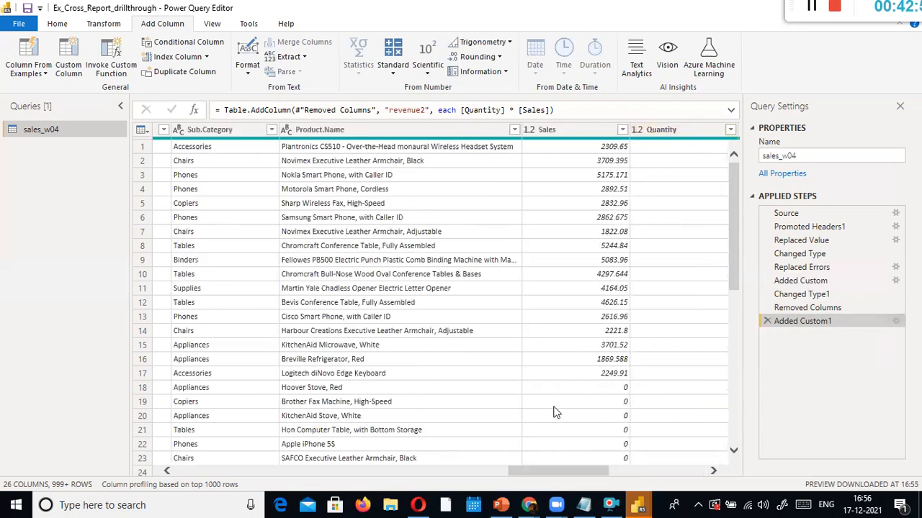
left_click(656, 468)
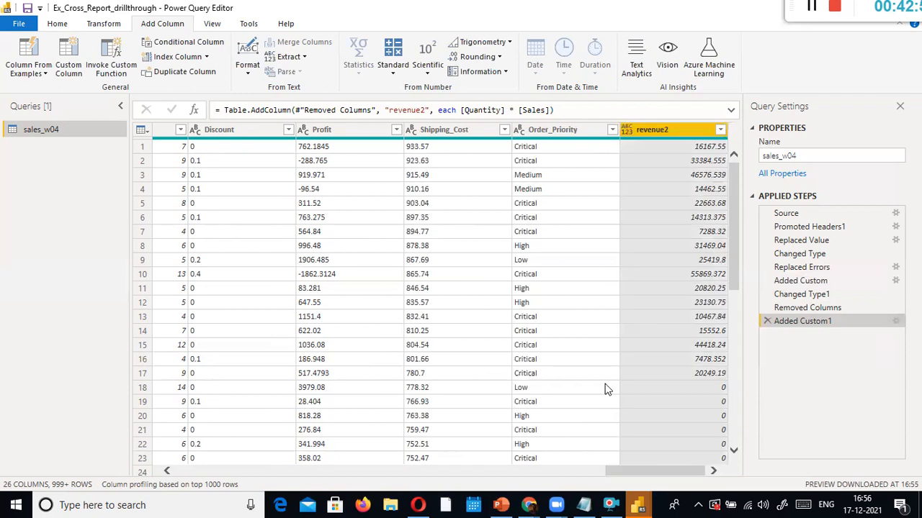
left_click_drag(608, 471, 545, 469)
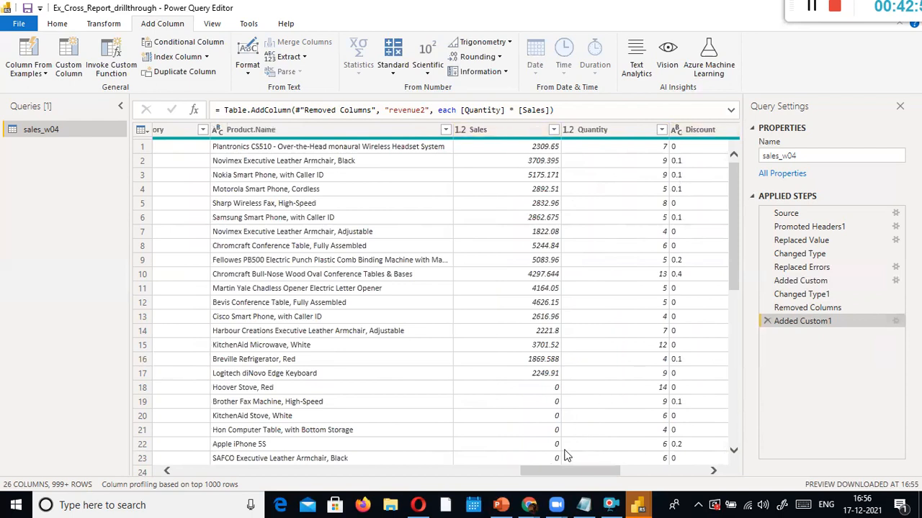
left_click_drag(598, 471, 682, 470)
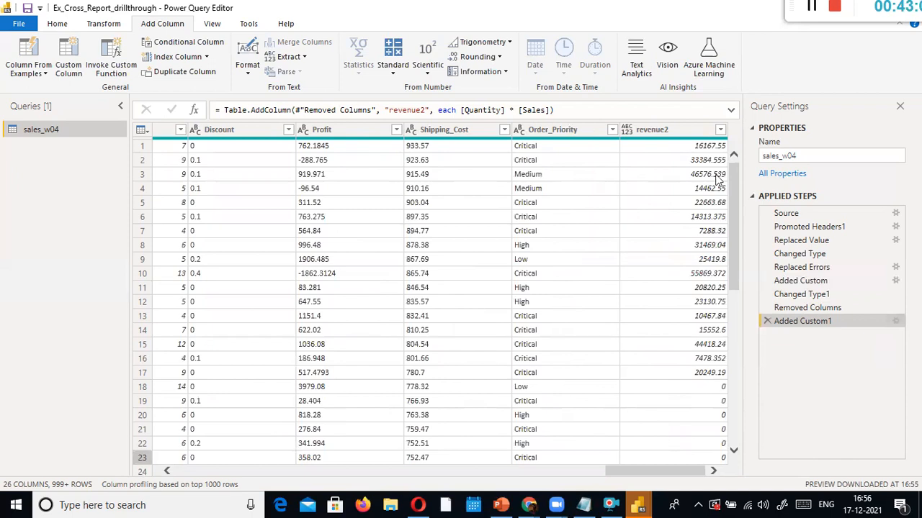
left_click(679, 130)
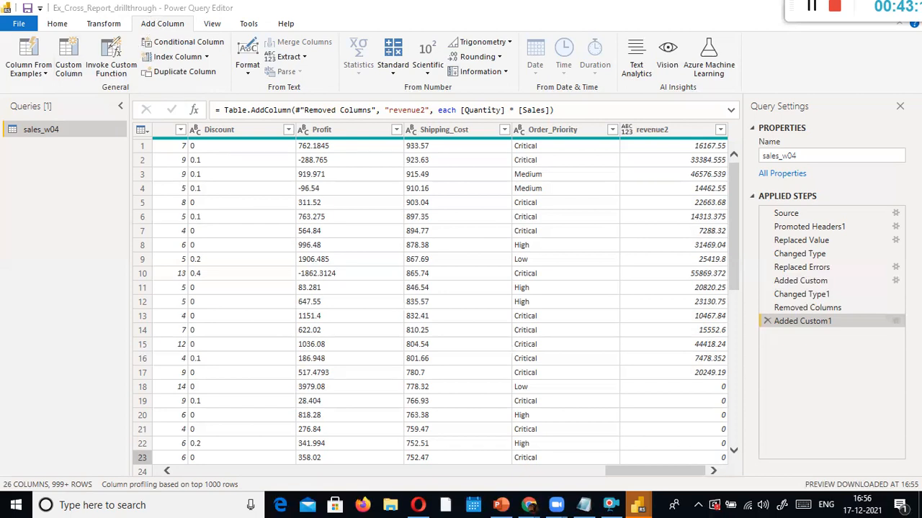
mouse_move(87, 29)
left_mouse_down()
mouse_move(60, 42)
mouse_move(77, 81)
mouse_move(90, 72)
mouse_move(91, 29)
left_mouse_up()
mouse_move(242, 5)
left_mouse_down()
mouse_move(58, 12)
mouse_move(237, 7)
mouse_move(172, 16)
left_mouse_up()
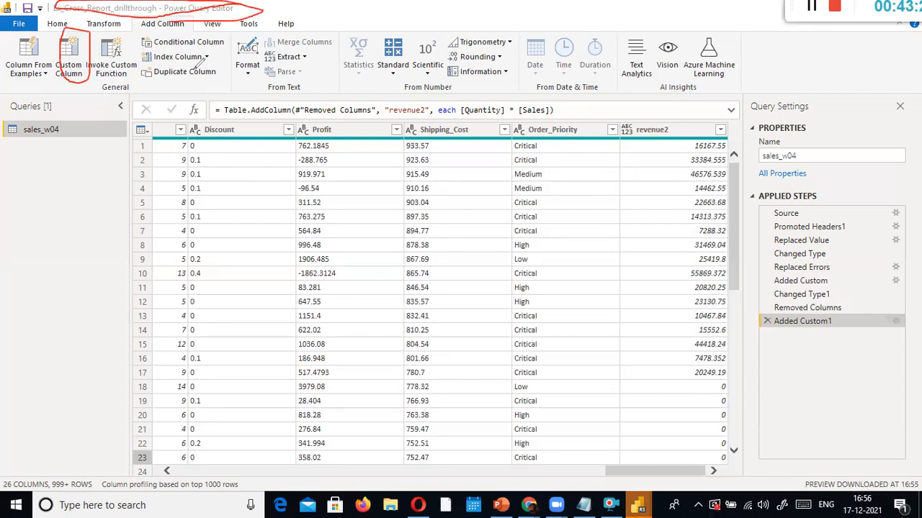
key("Escape")
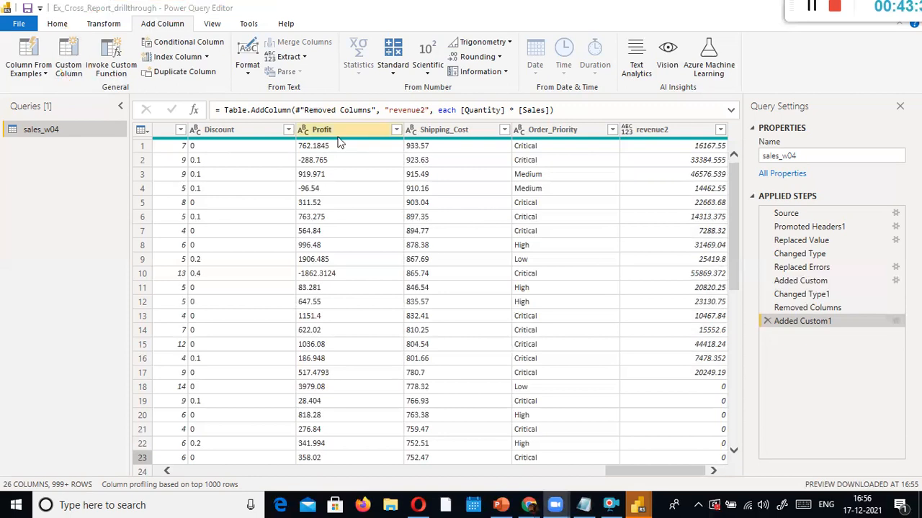
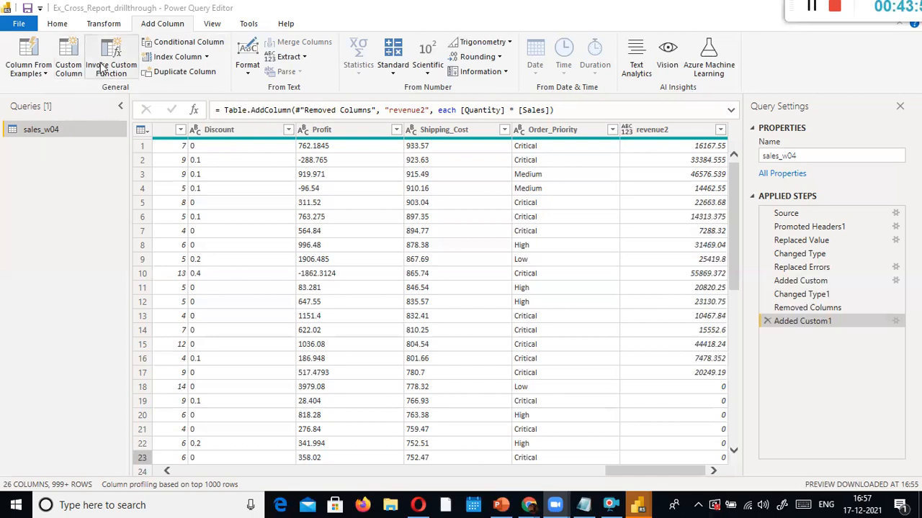
Add a new blank query from the Queries pane's context menu
right_click(48, 154)
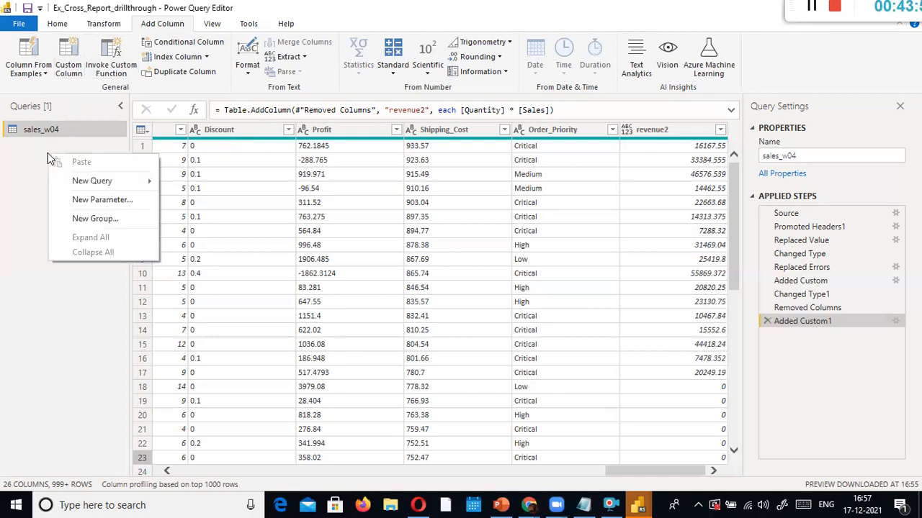
left_click(19, 151)
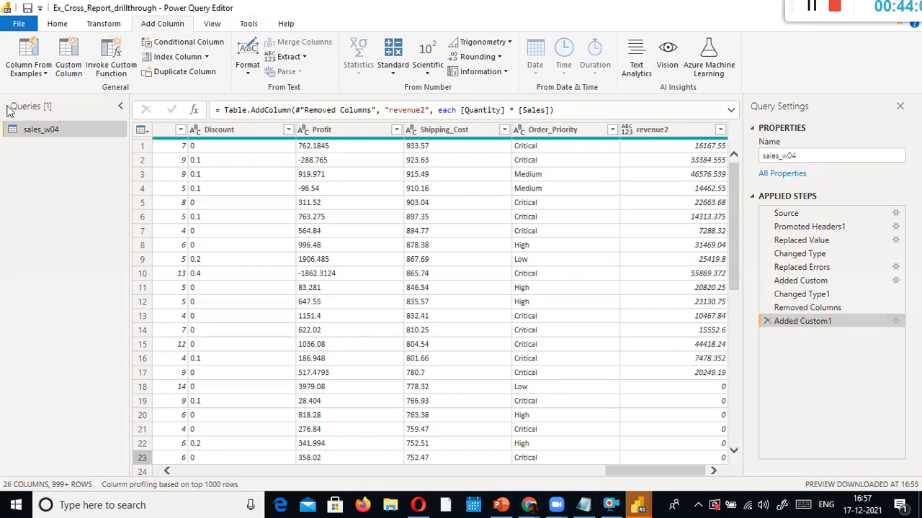
right_click(15, 153)
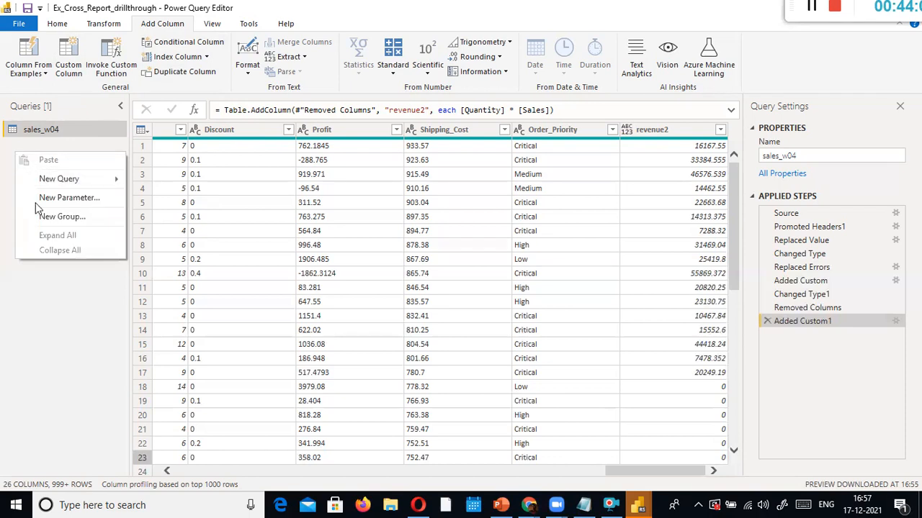
mouse_move(67, 179)
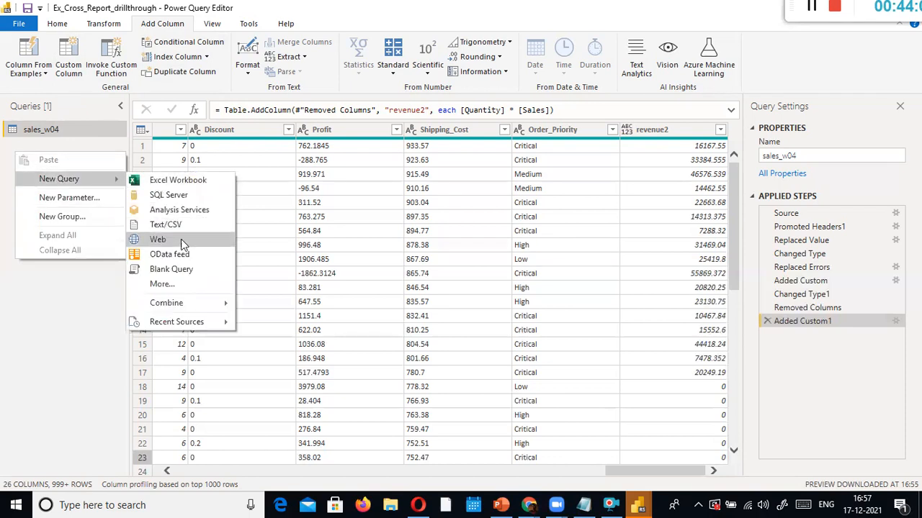
left_click(181, 270)
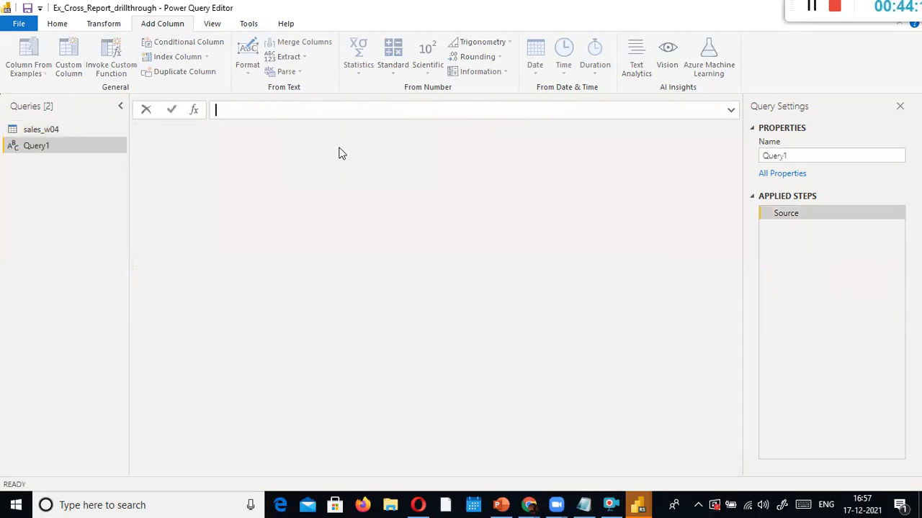
Define Query1 as (sales as number, quantity as number) => sales * (sales * 0.12)
type("= ")
type("(sakes as")
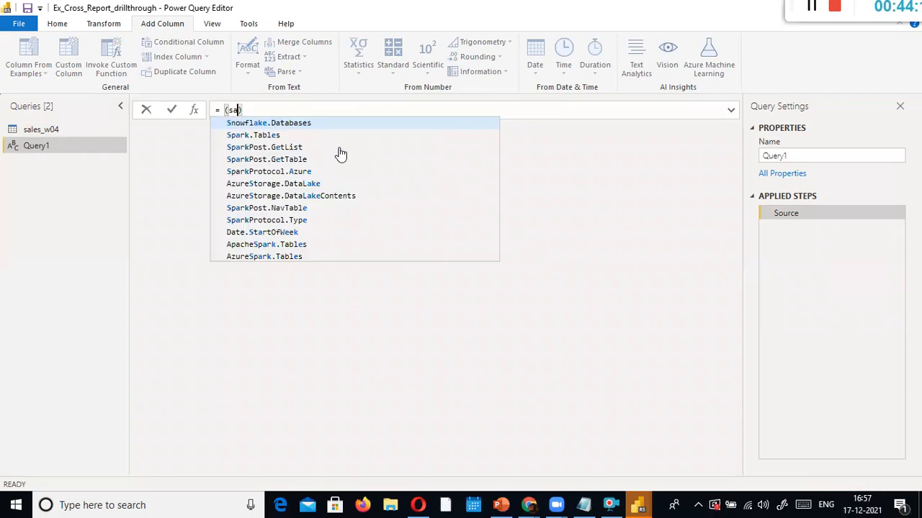
key("BackSpace")
key("BackSpace")
key("BackSpace")
key("BackSpace")
key("BackSpace")
key("BackSpace")
key("BackSpace")
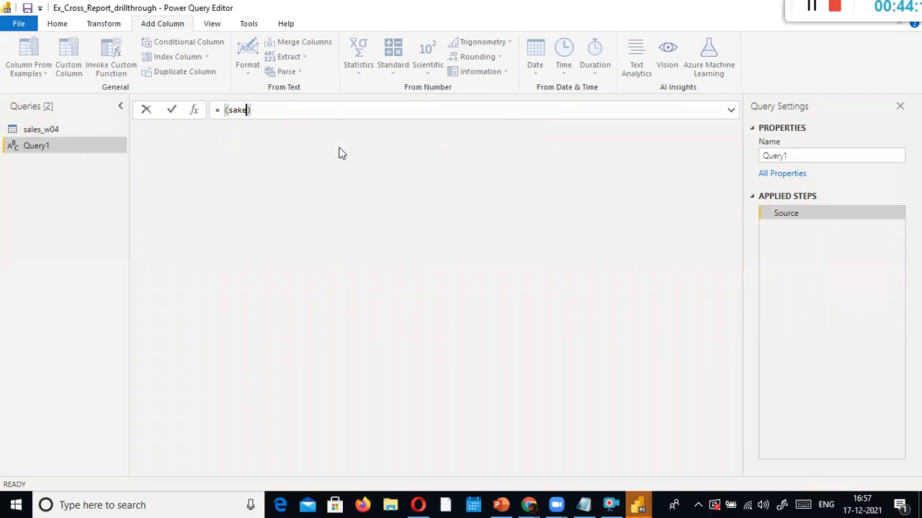
type("les ")
type("as numb")
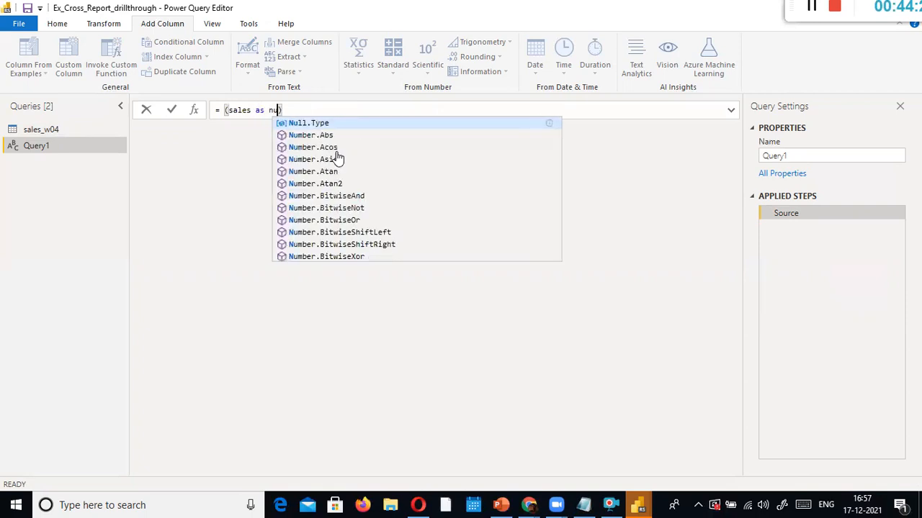
type("er, ")
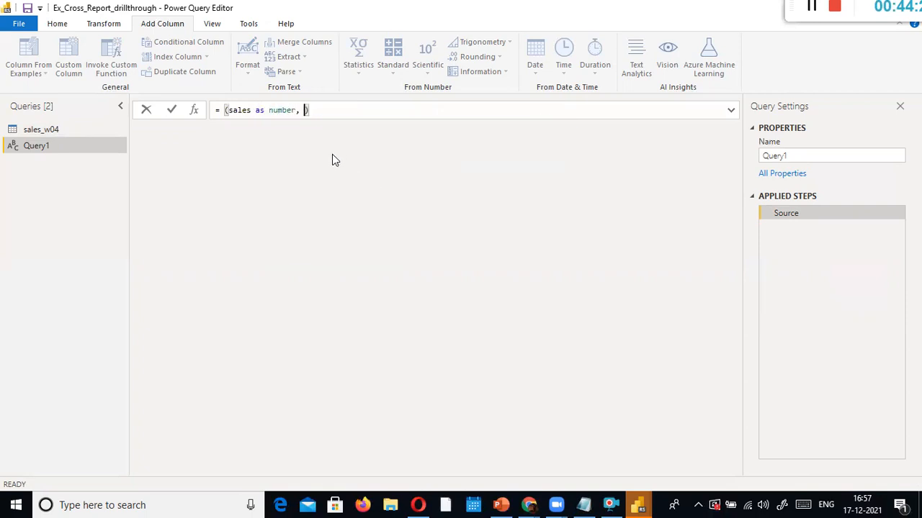
type("quantity as number")
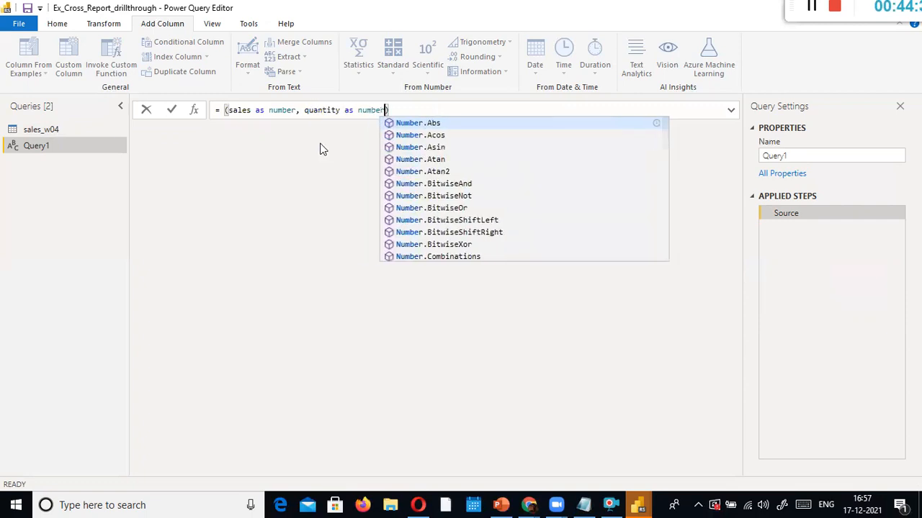
type(") ")
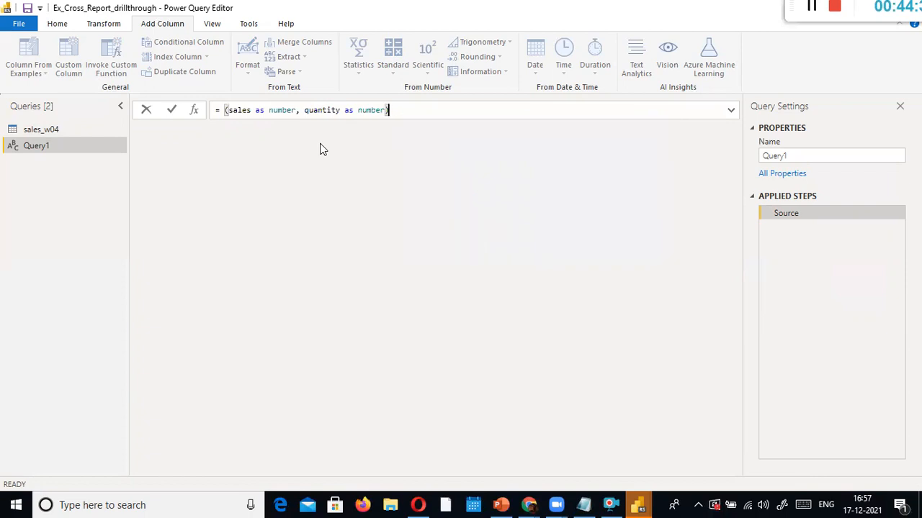
type("=> (sales ")
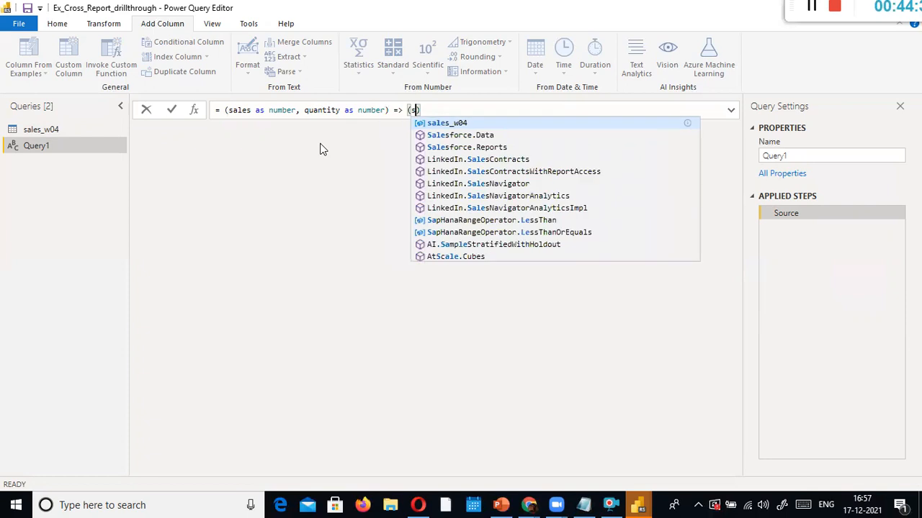
type("* 9sales")
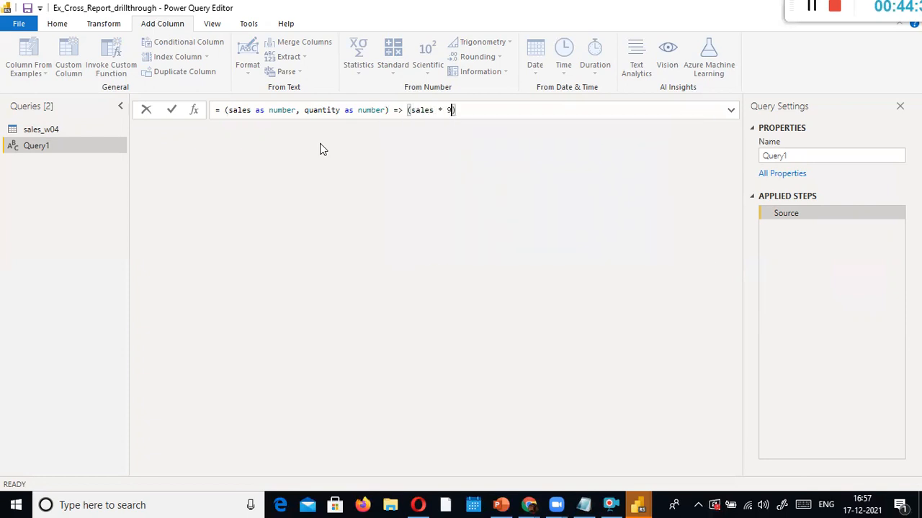
key("BackSpace")
key("BackSpace")
key("BackSpace")
key("BackSpace")
key("BackSpace")
key("BackSpace")
type("(sales * 0.12")
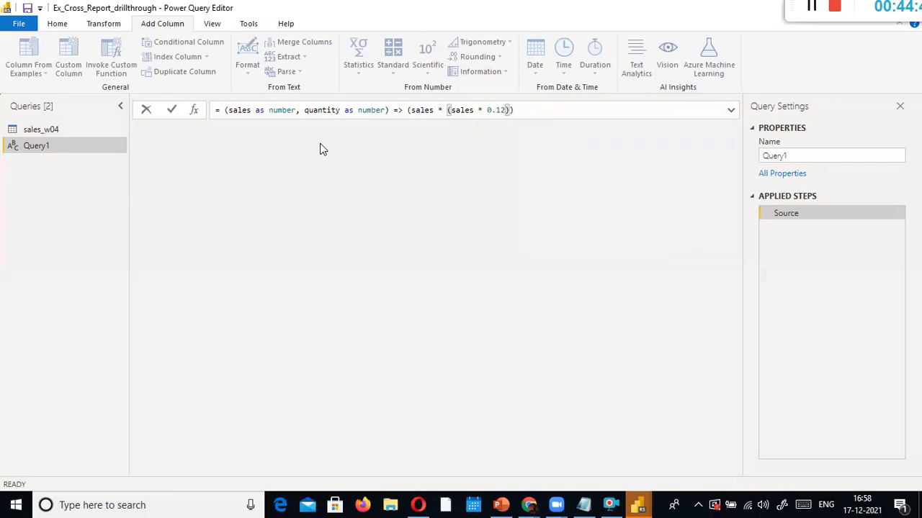
type(")")
key("Return")
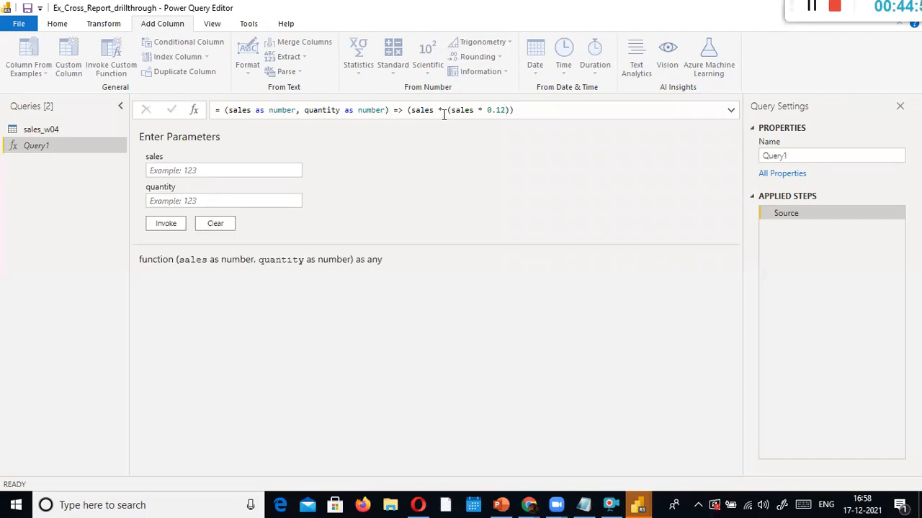
Replace the second 'sales' in Query1's function body with 'quantity'
left_click(340, 110)
left_click(406, 110)
left_click(512, 109, "shift")
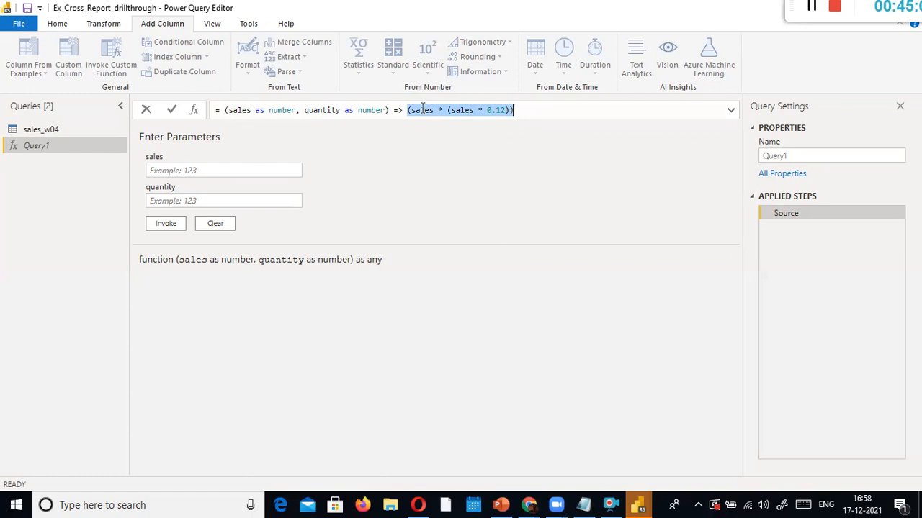
left_click(461, 110)
double_click(465, 110)
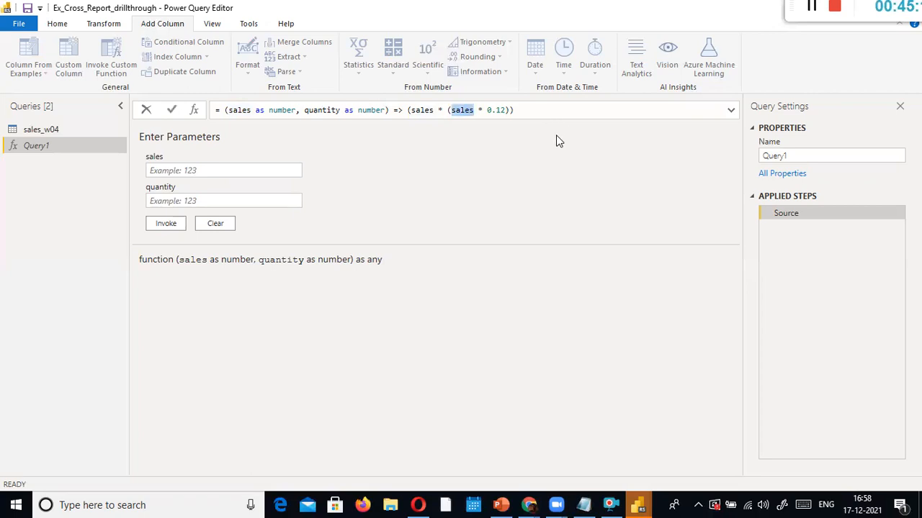
type("quantity")
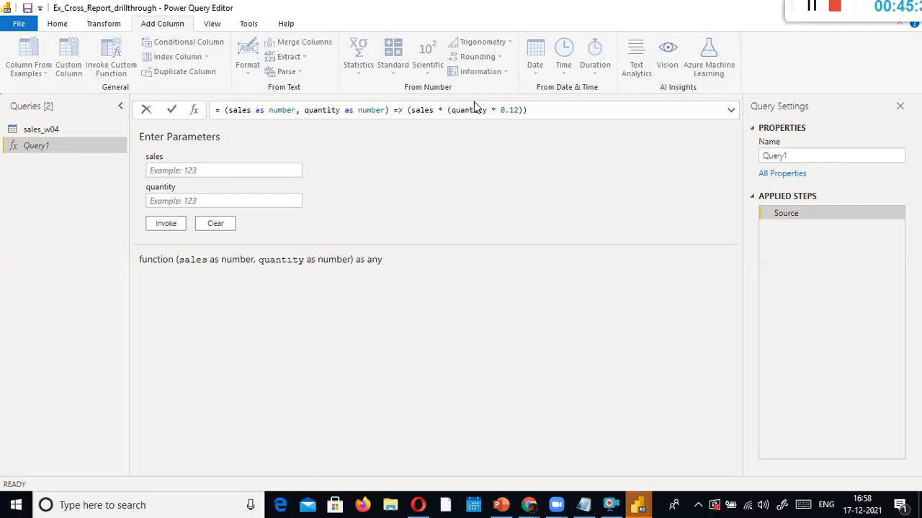
Fix the closing parenthesis after 0.12 so the body reads sales * (quantity * 0.12)
left_click_drag(409, 109, 650, 108)
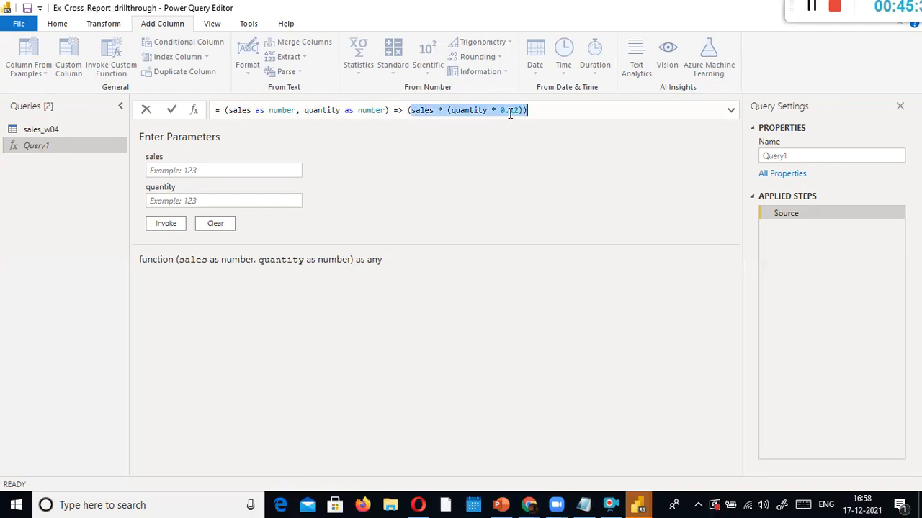
left_click(414, 109)
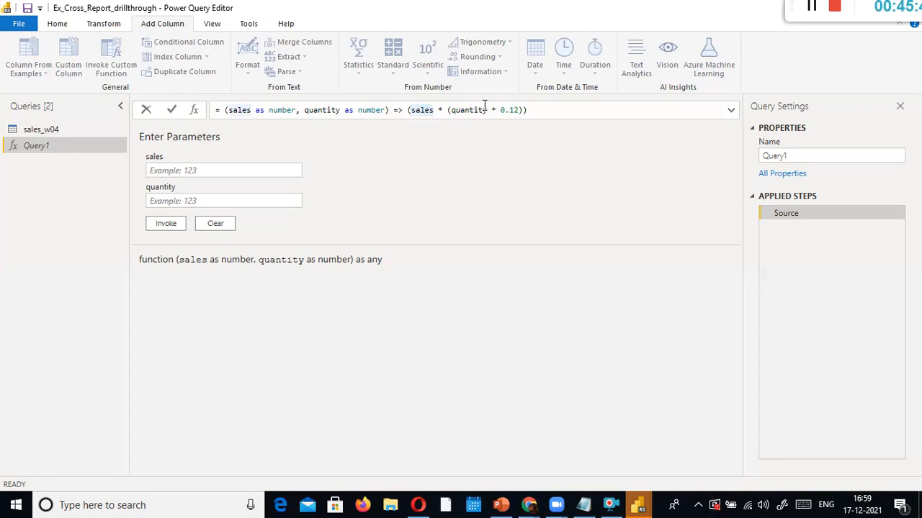
left_click(519, 110)
type(")")
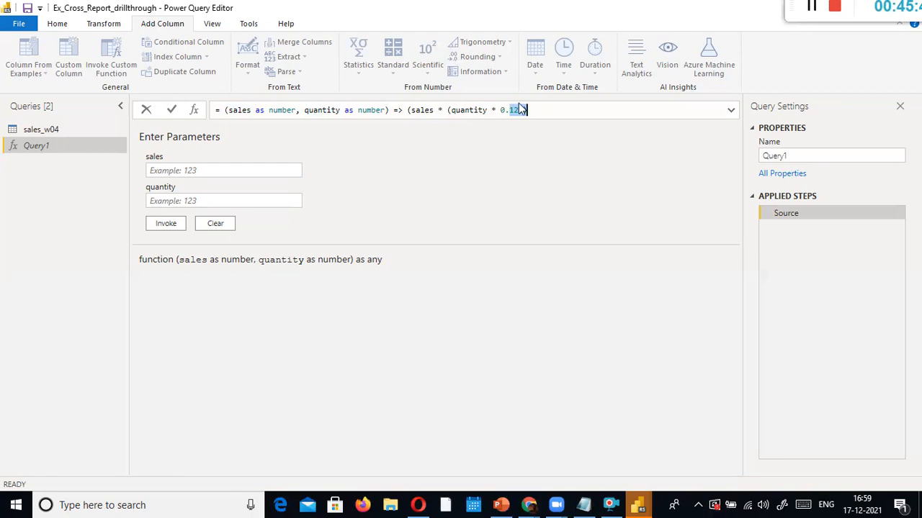
left_click_drag(411, 110, 450, 110)
left_click_drag(520, 110, 548, 110)
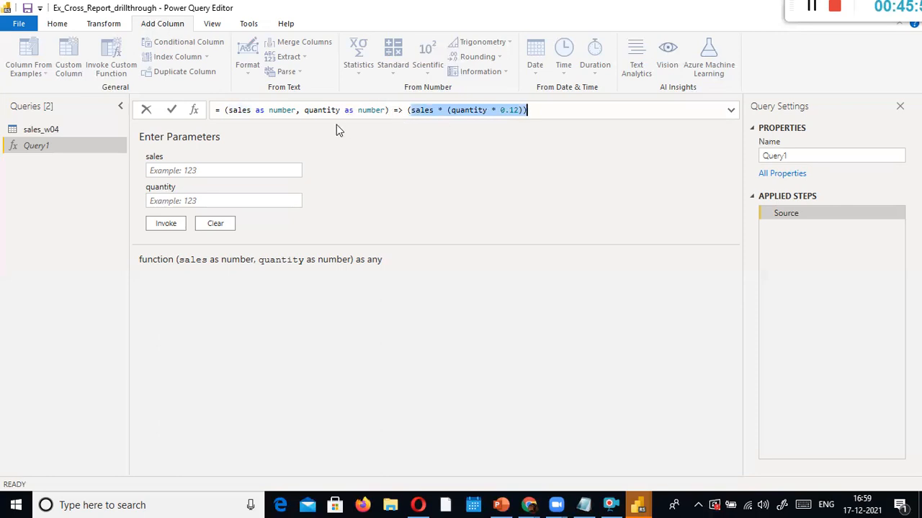
left_click(464, 109)
left_click(518, 110)
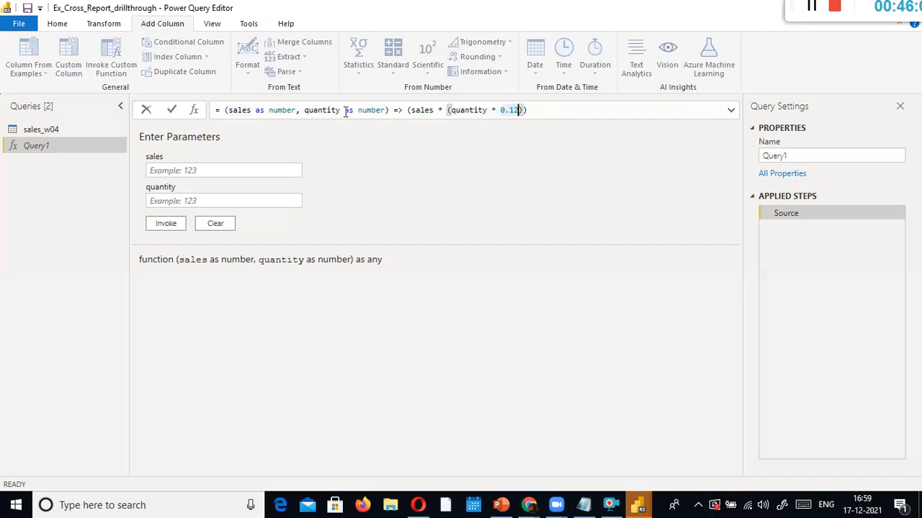
Enter test values 500 for sales and 6 for quantity
left_click(263, 170)
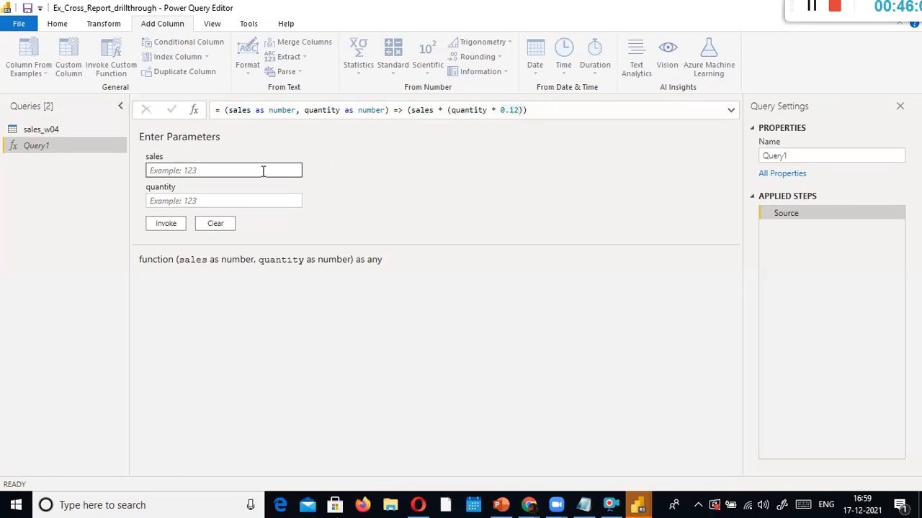
left_click(241, 173)
type("1")
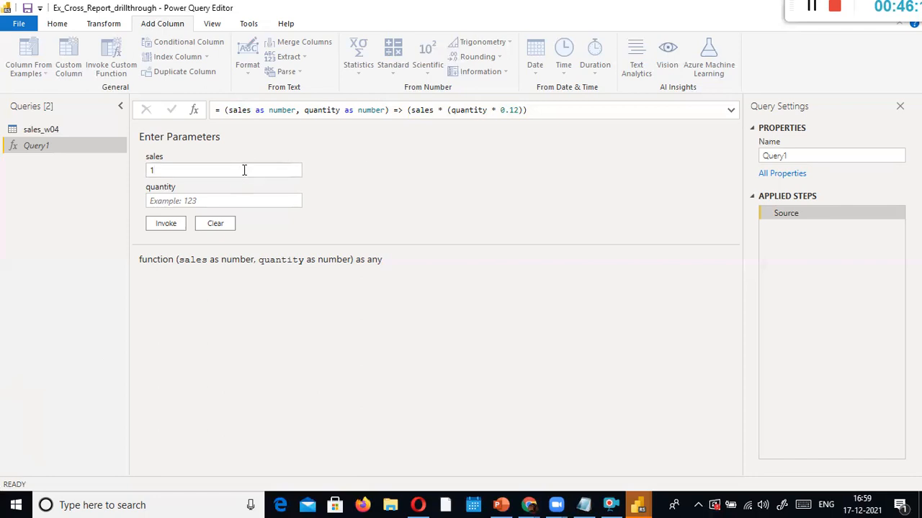
left_click_drag(165, 170, 114, 170)
type("500")
key("Tab")
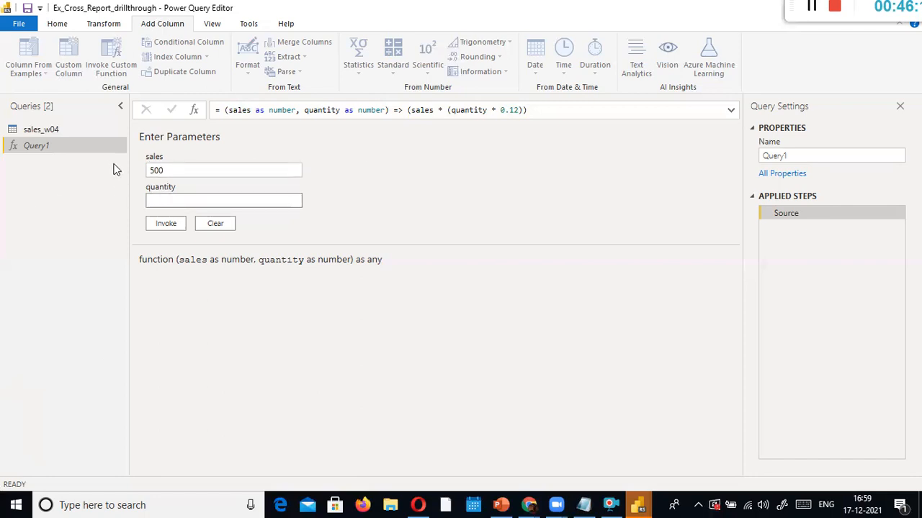
left_click(167, 172)
key("Tab")
Invoke Query1, check the 360 result, and return to the Query1 function
left_click(158, 226)
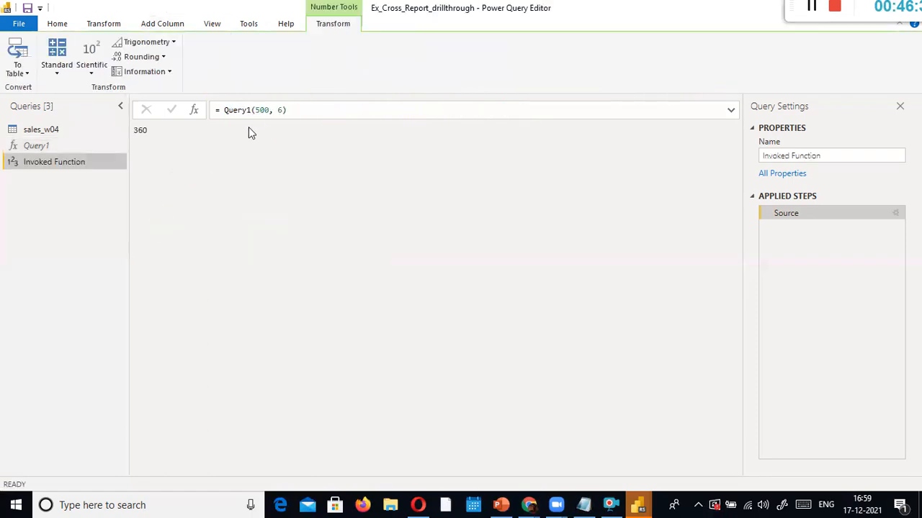
left_click(135, 131)
left_click(51, 147)
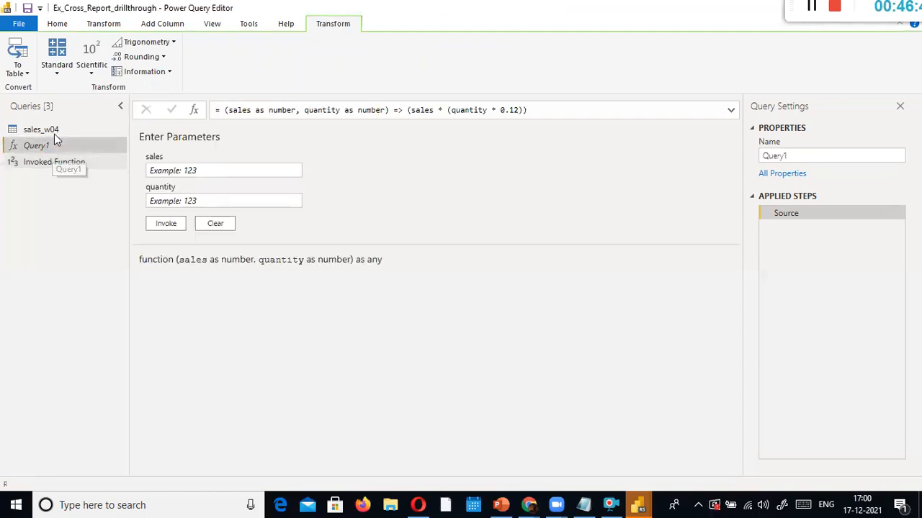
On sales_w04, start Invoke Custom Function and name the new column Offer Value
left_click(54, 132)
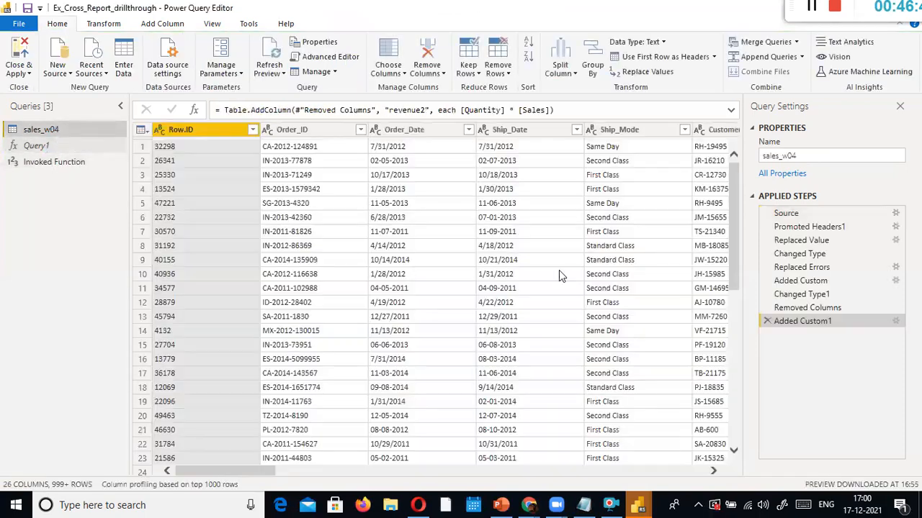
left_click_drag(226, 471, 712, 469)
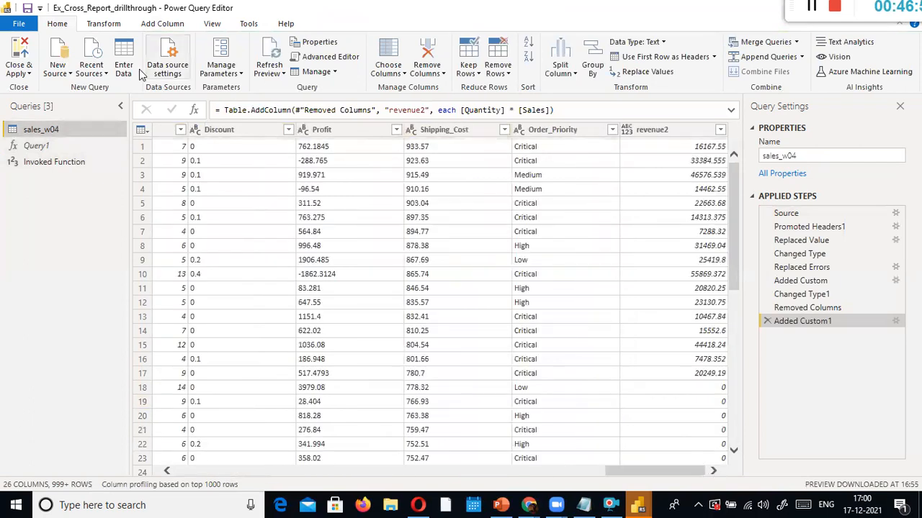
left_click(162, 24)
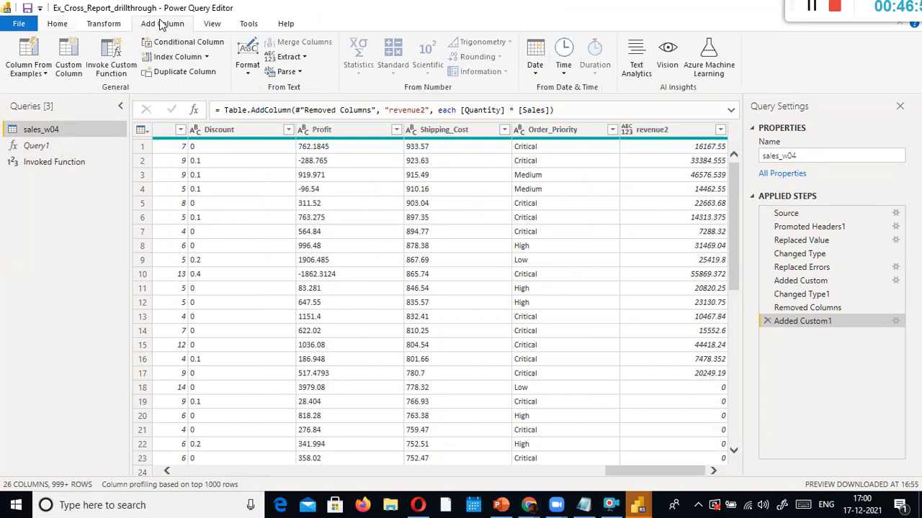
left_click(115, 51)
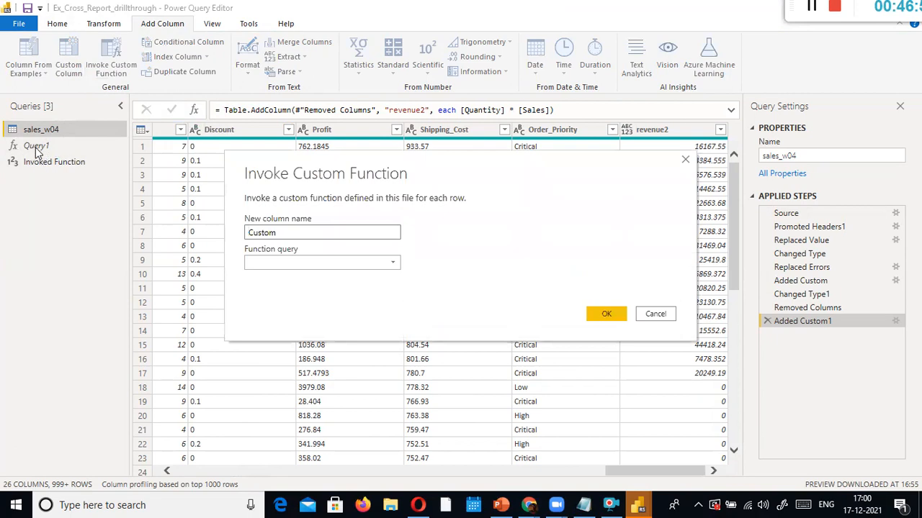
left_click_drag(354, 237, 238, 236)
type("offer Value")
key("Delete")
type("O")
Choose Query1 as the function and map its sales argument to the Sales column
left_click(379, 264)
left_click(353, 278)
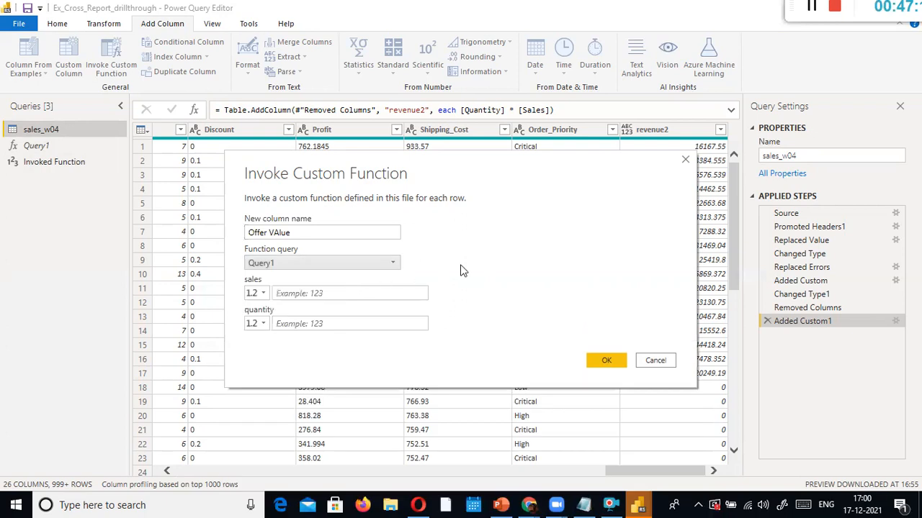
left_click(261, 296)
left_click(288, 324)
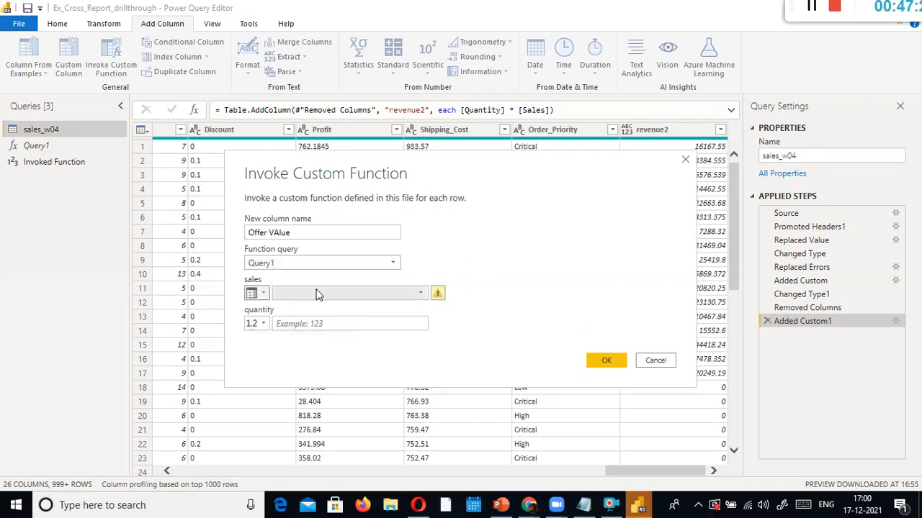
left_click(420, 295)
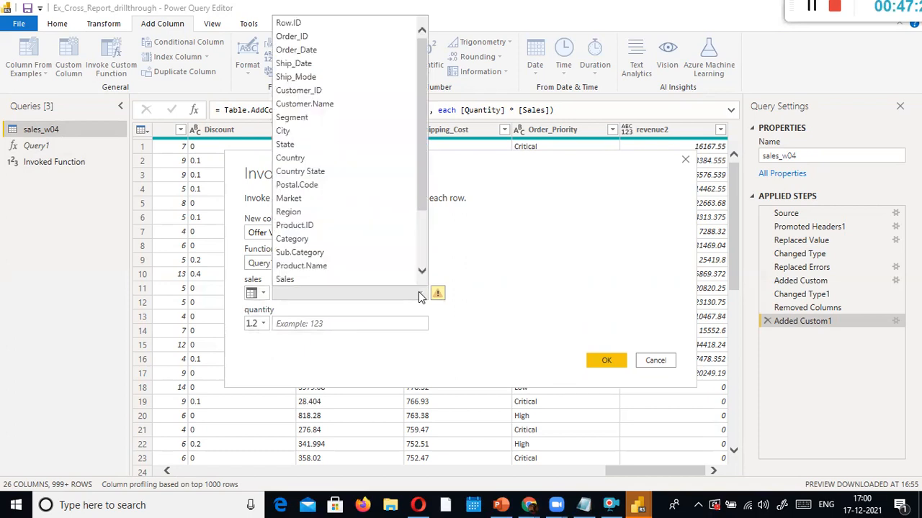
left_click(298, 280)
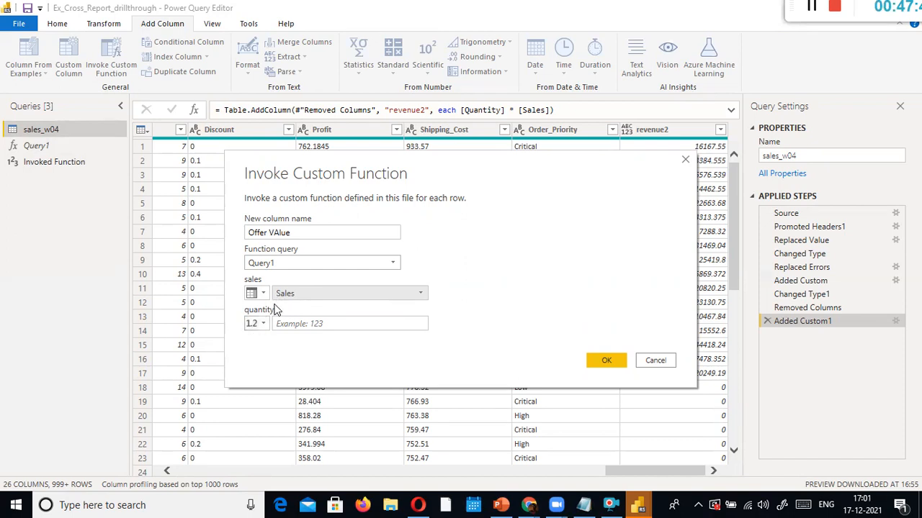
Map the quantity argument to the Quantity column, fix the Offer Value name, and confirm
left_click(263, 324)
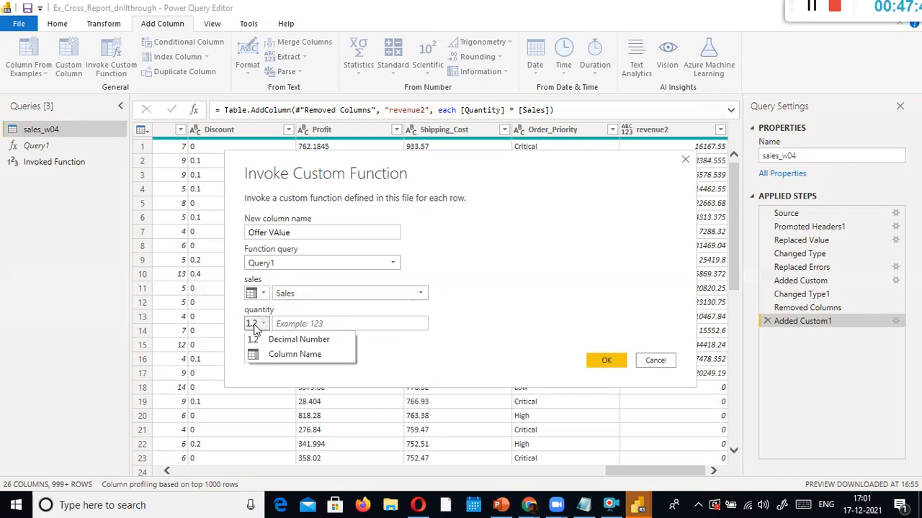
left_click(273, 354)
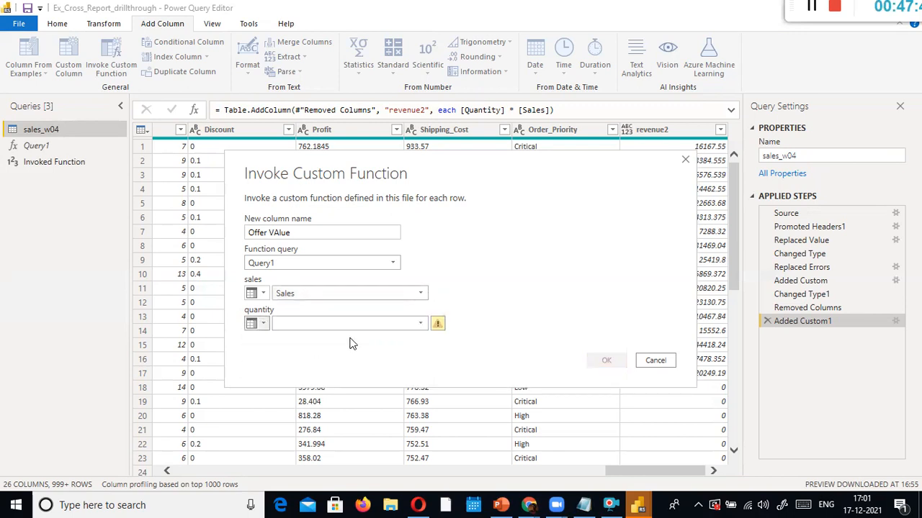
left_click(421, 324)
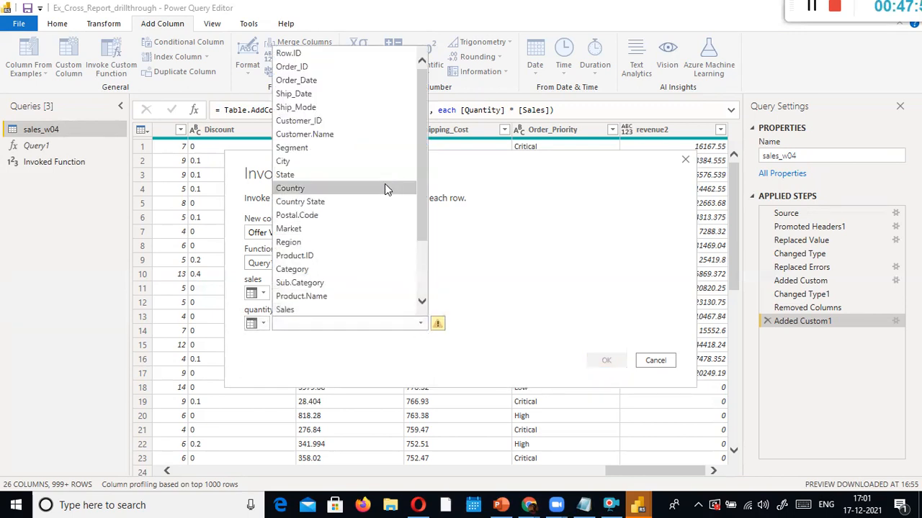
scroll(376, 201, "down", 2)
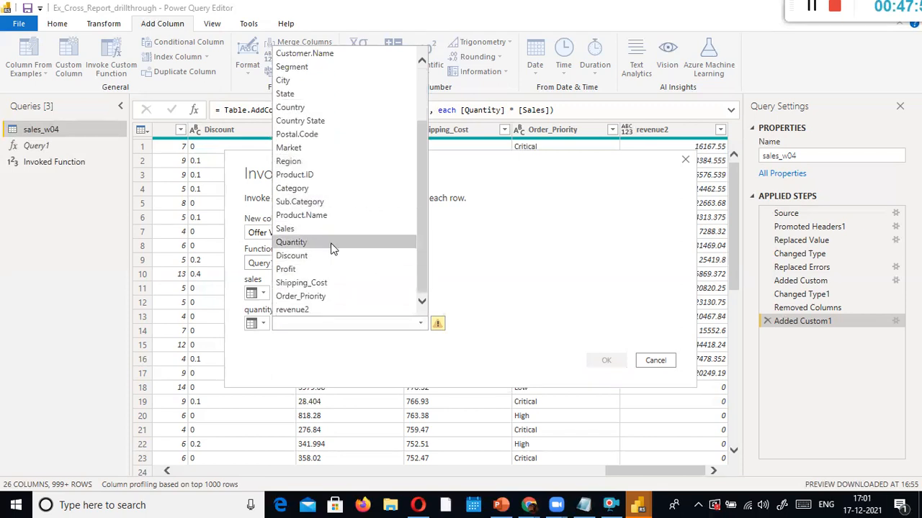
left_click(328, 245)
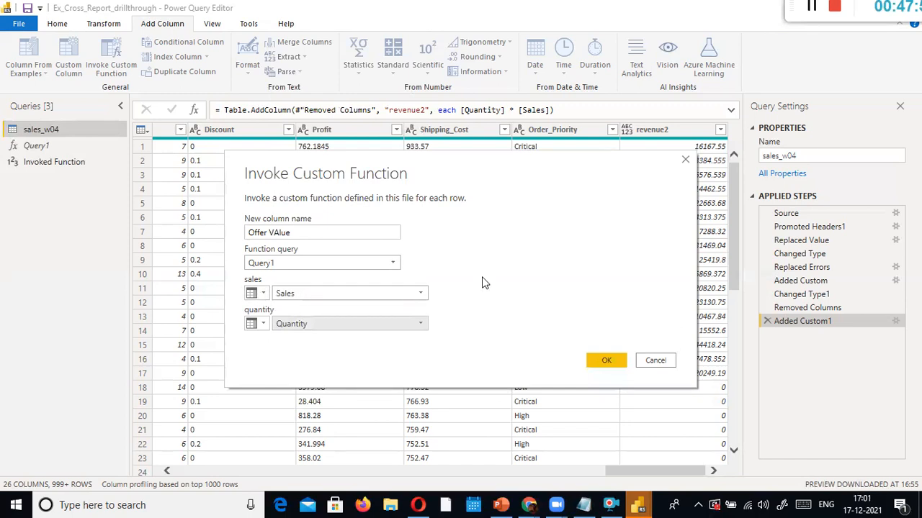
left_click(348, 233)
key("BackSpace")
key("BackSpace")
key("BackSpace")
key("BackSpace")
type("alue")
left_click(588, 364)
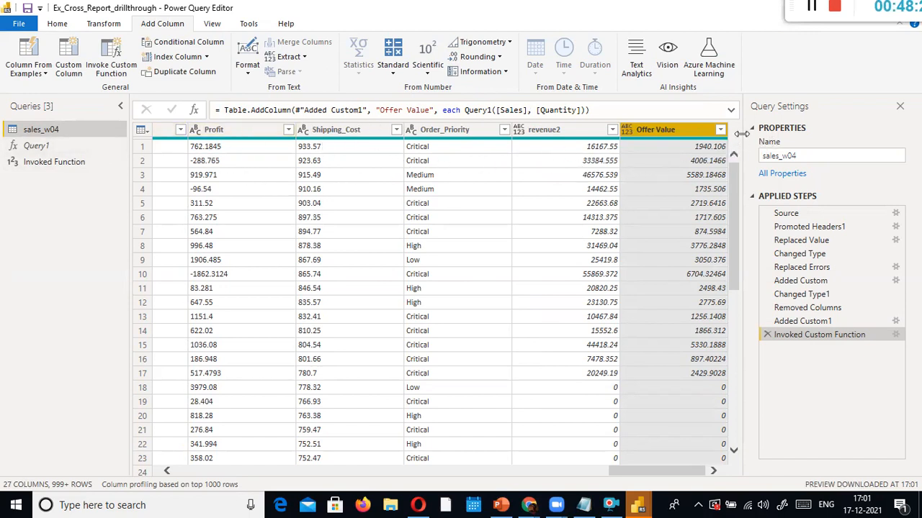
Rename the Offer Value column to Reward Points
double_click(669, 129)
type("R")
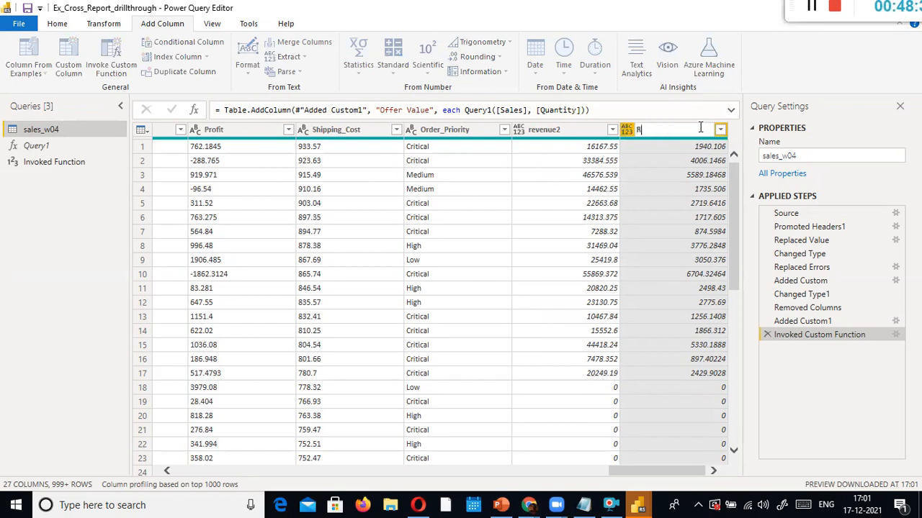
type("Eward Points")
key("Return")
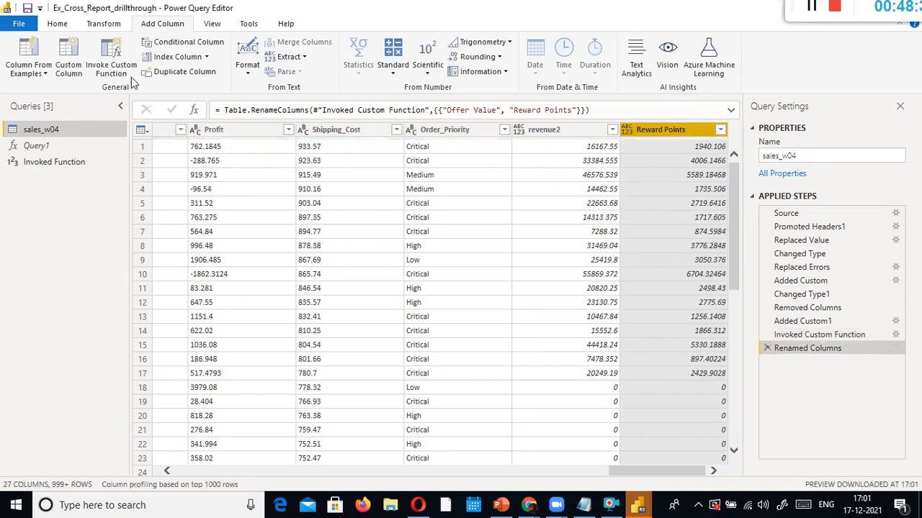
Open Query1 and select its full function formula to copy it
left_click(34, 144)
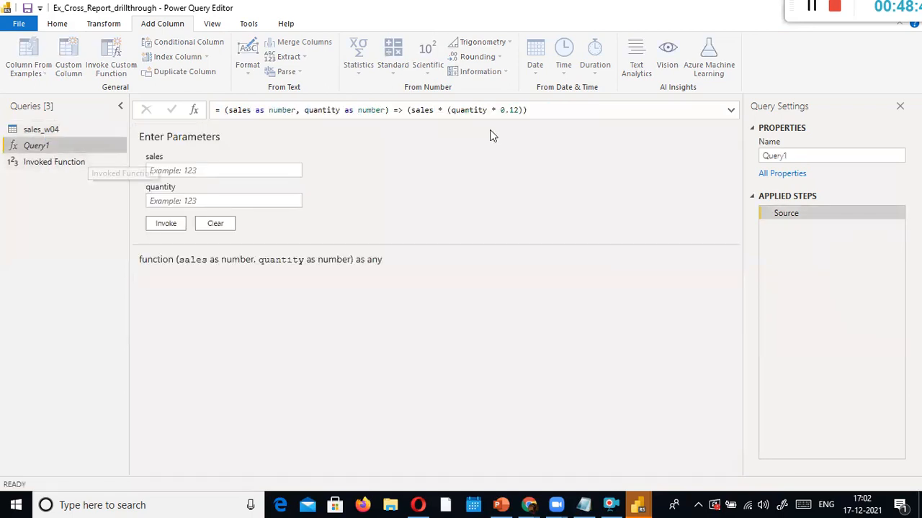
left_click(532, 112)
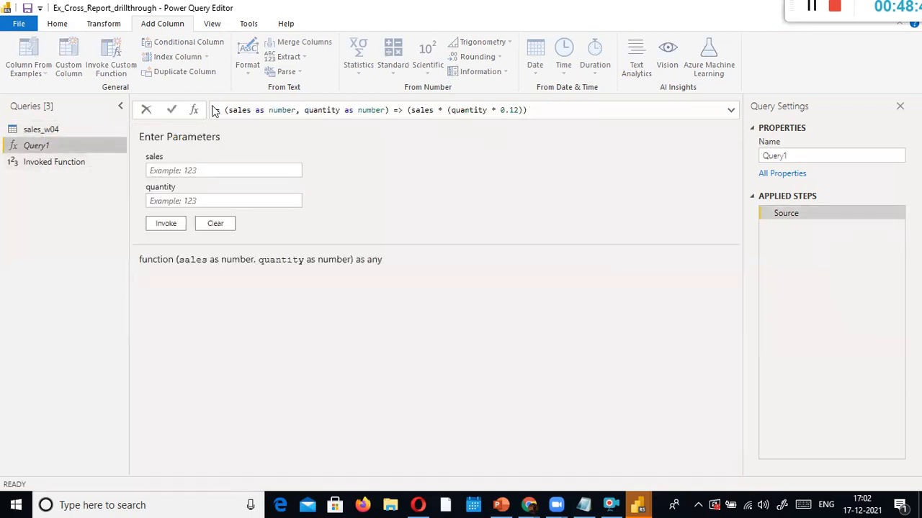
left_click_drag(214, 110, 469, 91)
left_click_drag(581, 115, 245, 102)
key("ctrl+c")
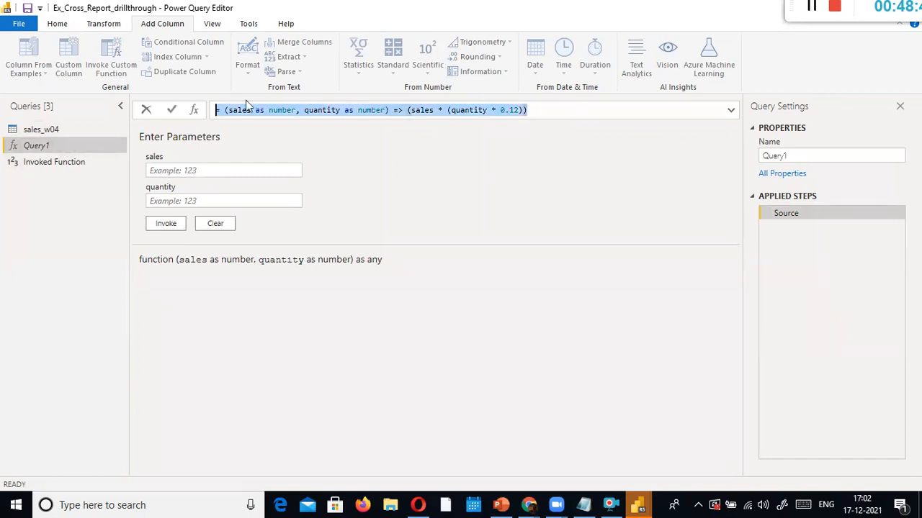
left_click(583, 505)
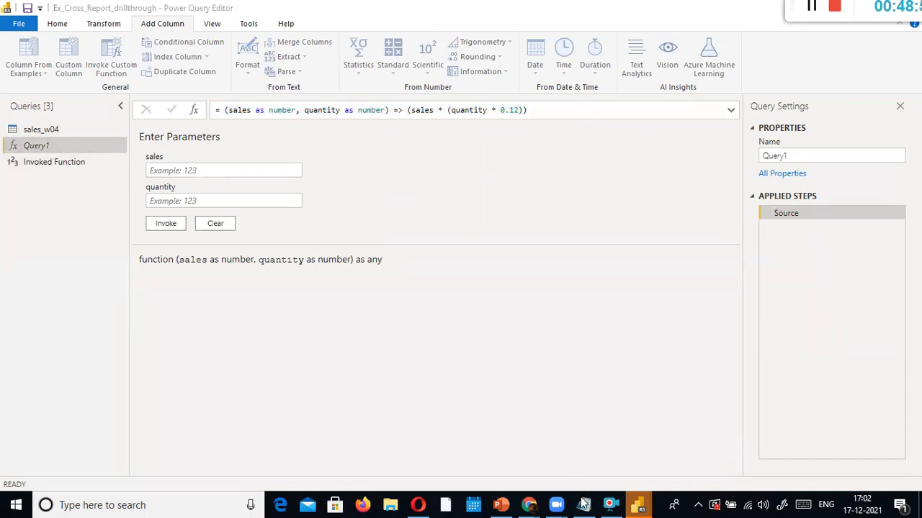
left_click_drag(460, 185, 452, 54)
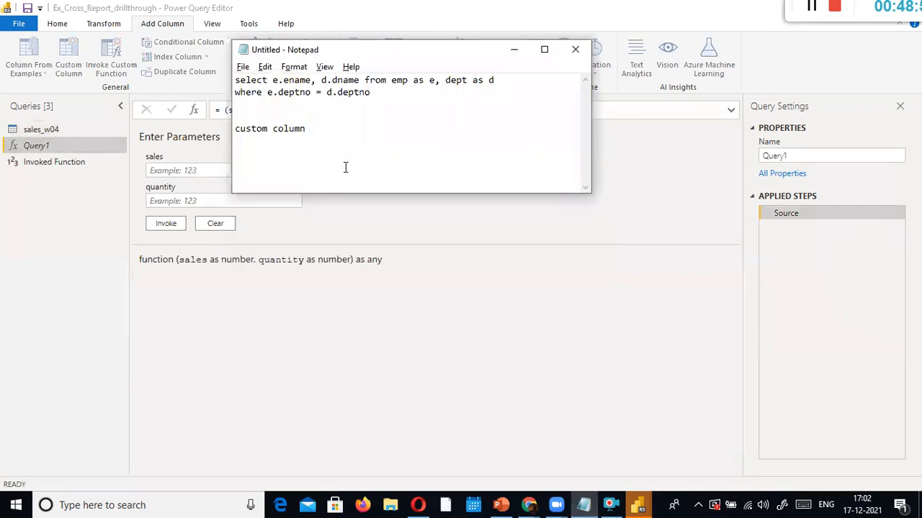
key("Return")
key("Return")
key("ctrl+v")
key("Return")
key("Return")
key("Return")
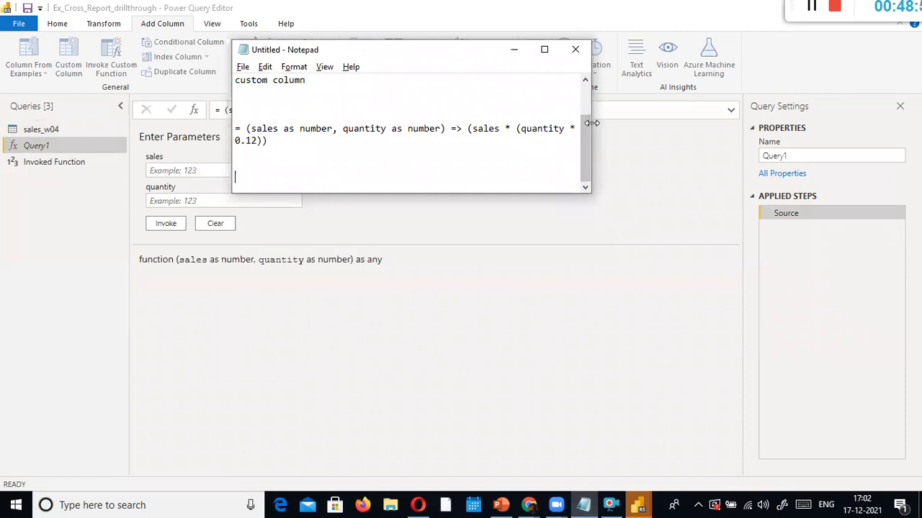
left_click_drag(591, 123, 825, 124)
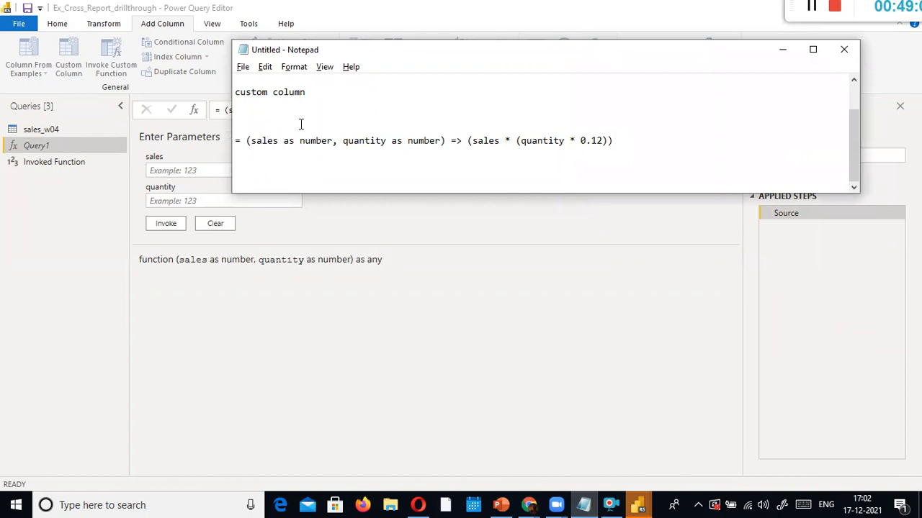
type("rgument1 as datatype, argument")
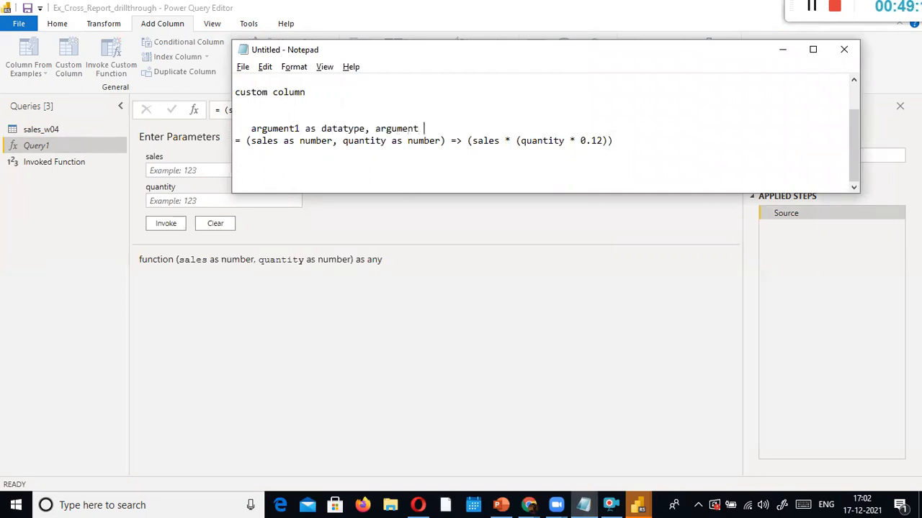
type("2 as da")
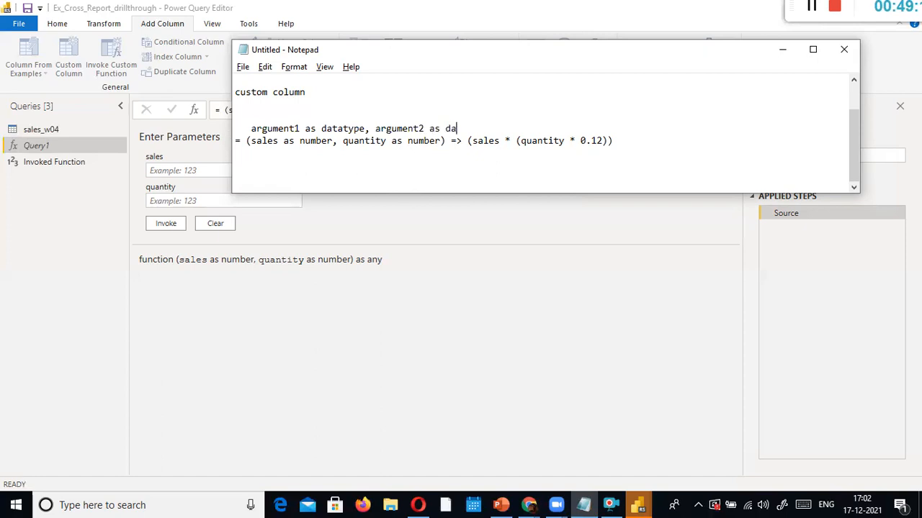
type("ta type")
type("9")
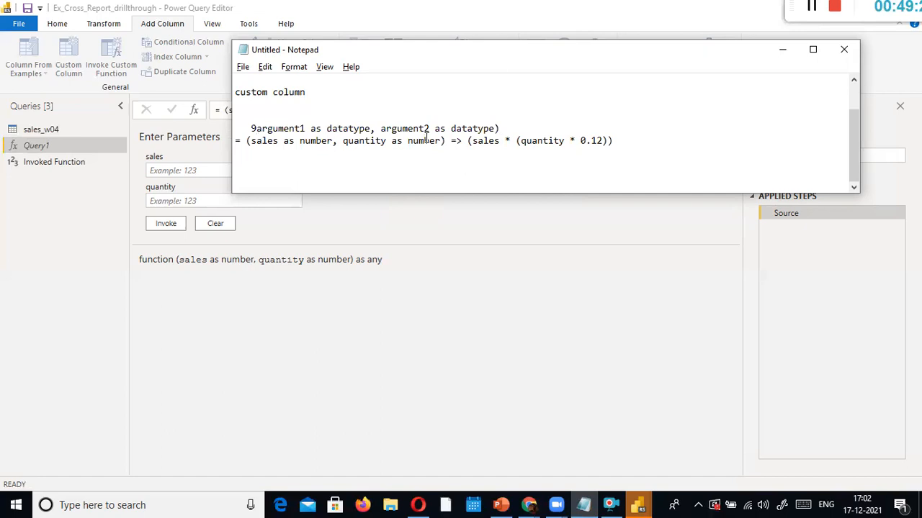
key("Right")
key("Right")
left_click_drag(691, 149, 461, 141)
left_click(596, 141)
left_click_drag(679, 149, 231, 143)
left_click(314, 170)
triple_click(233, 143)
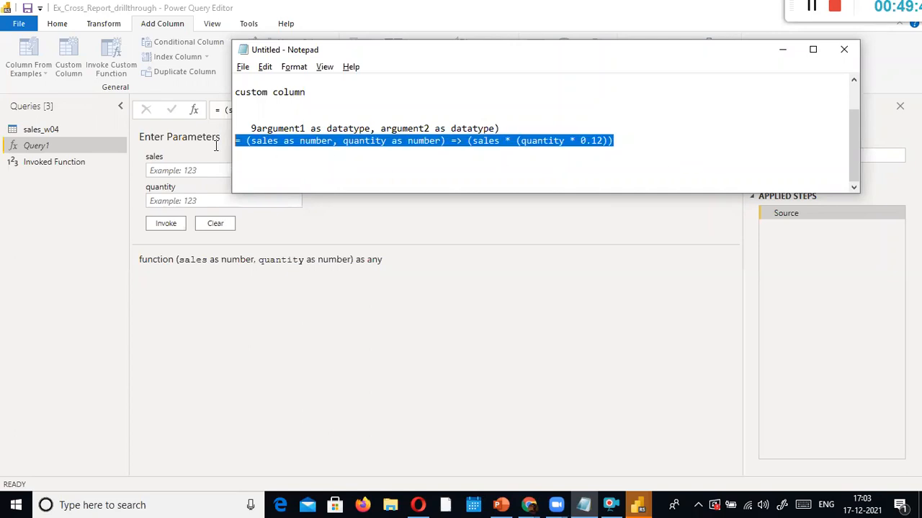
left_click(447, 141)
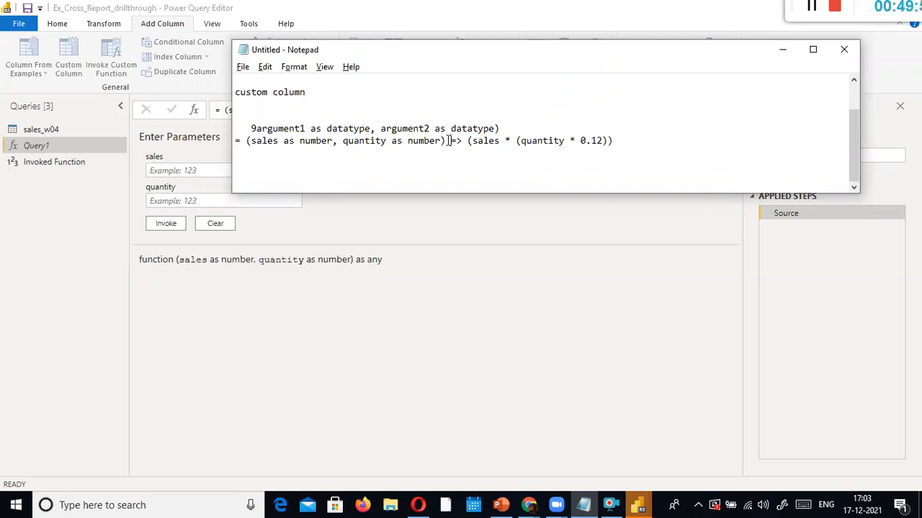
left_click_drag(447, 142, 249, 141)
left_click(441, 143)
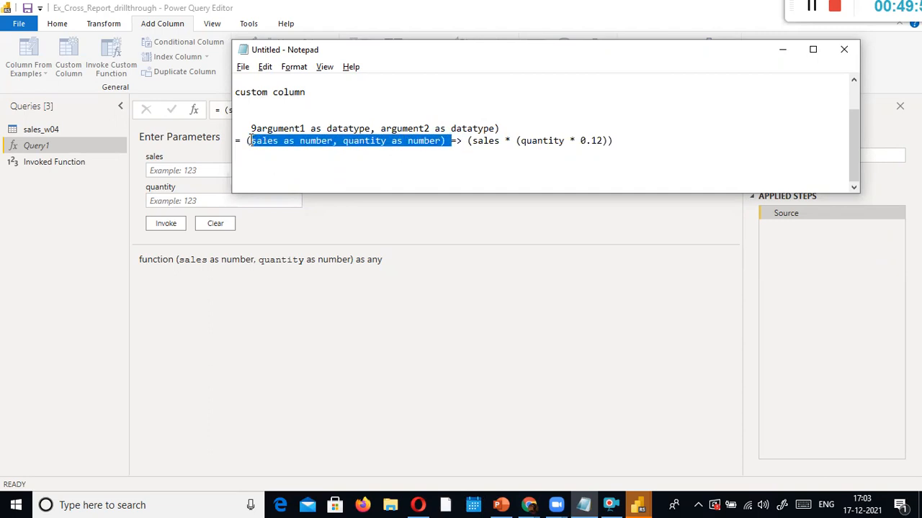
left_click(321, 146)
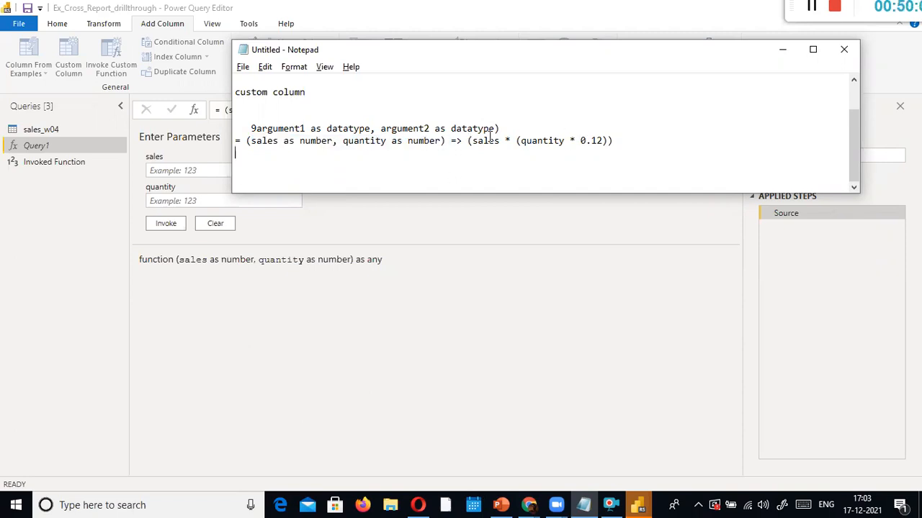
left_click_drag(614, 141, 472, 141)
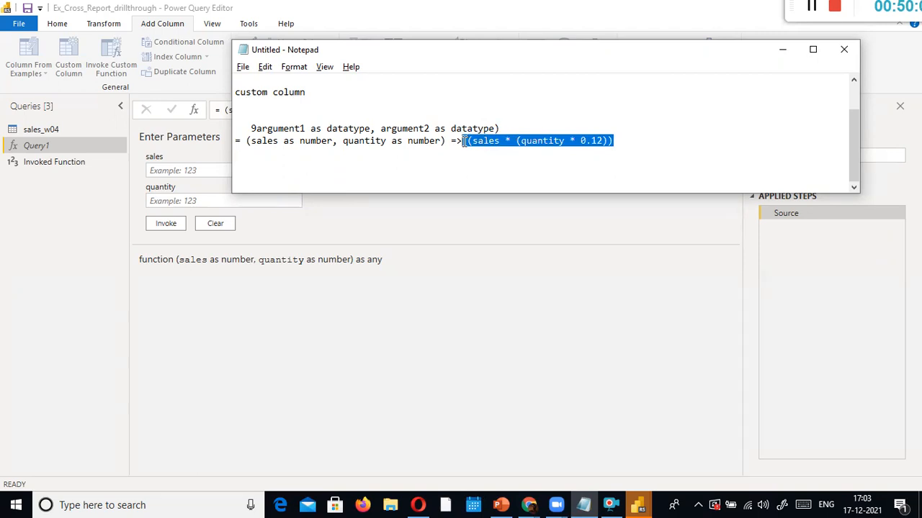
left_click(436, 159)
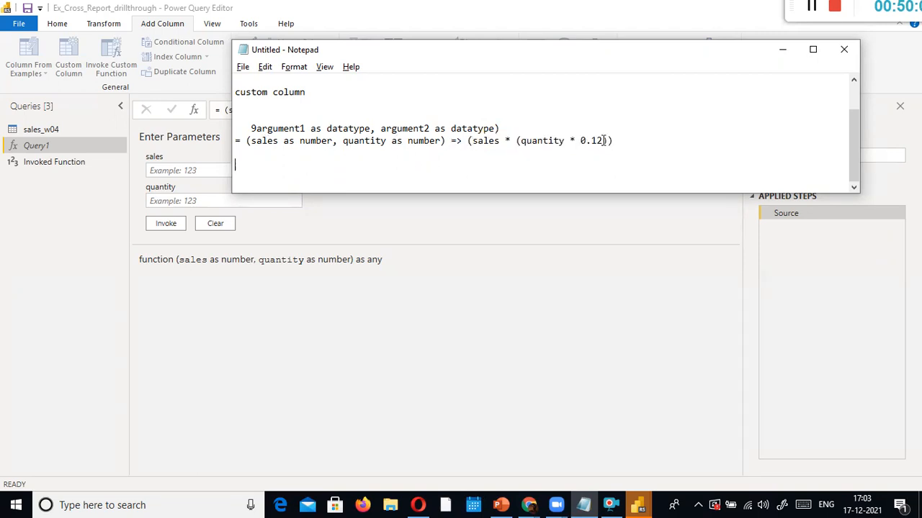
left_click_drag(632, 141, 247, 141)
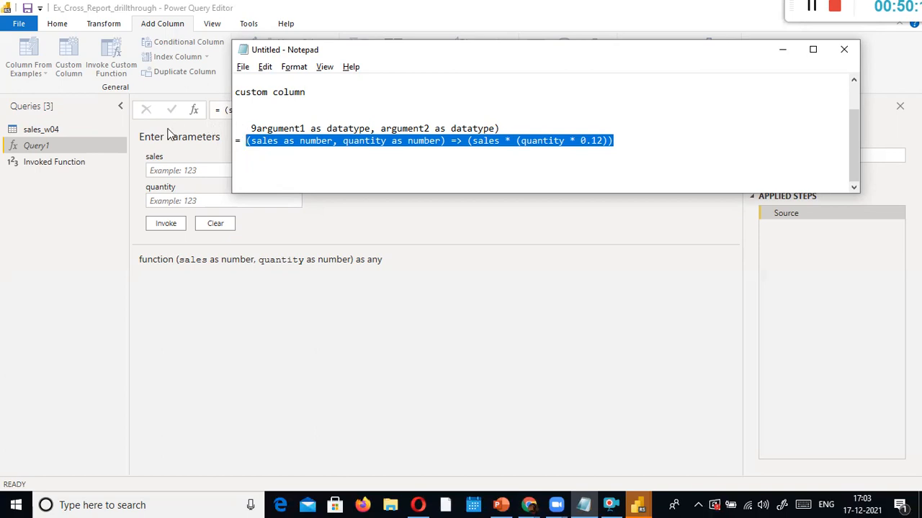
Write "what is a function ?" with the answer "reusable code" on the next line
left_click(418, 165)
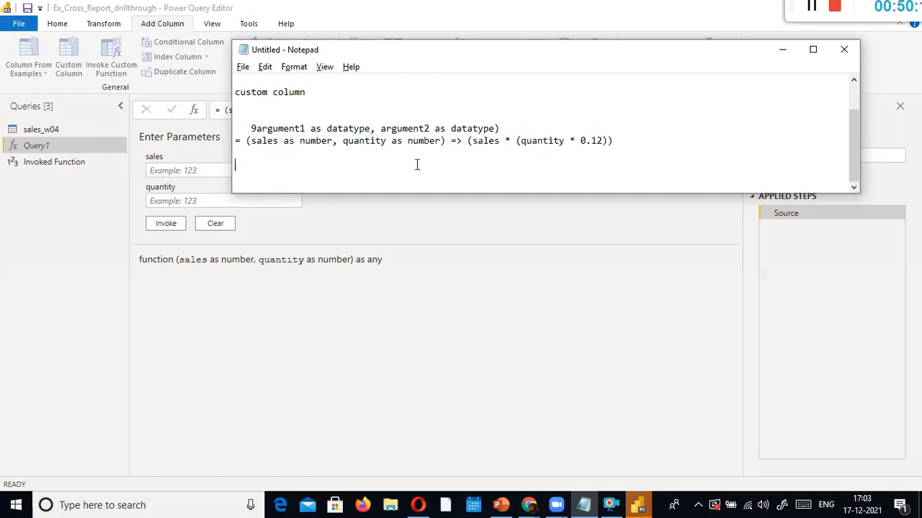
type("function")
key("Home")
type("what is a")
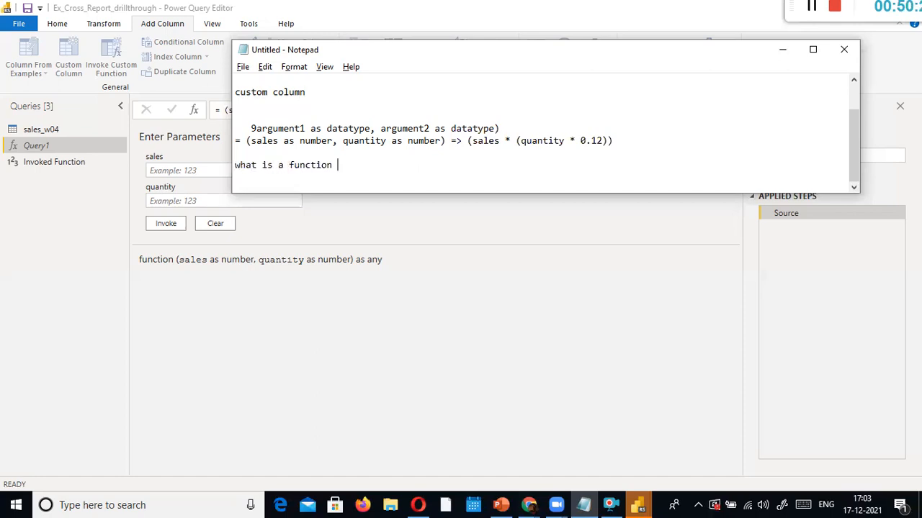
key("End")
type("?")
key("Return")
type("reusable progra")
key("BackSpace")
key("BackSpace")
key("BackSpace")
key("BackSpace")
key("BackSpace")
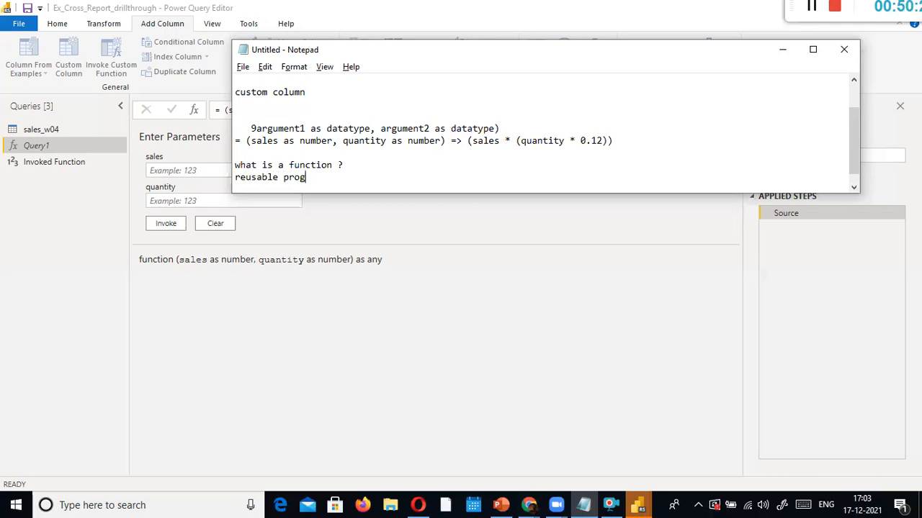
key("BackSpace")
type("code")
key("Return")
key("Return")
key("Return")
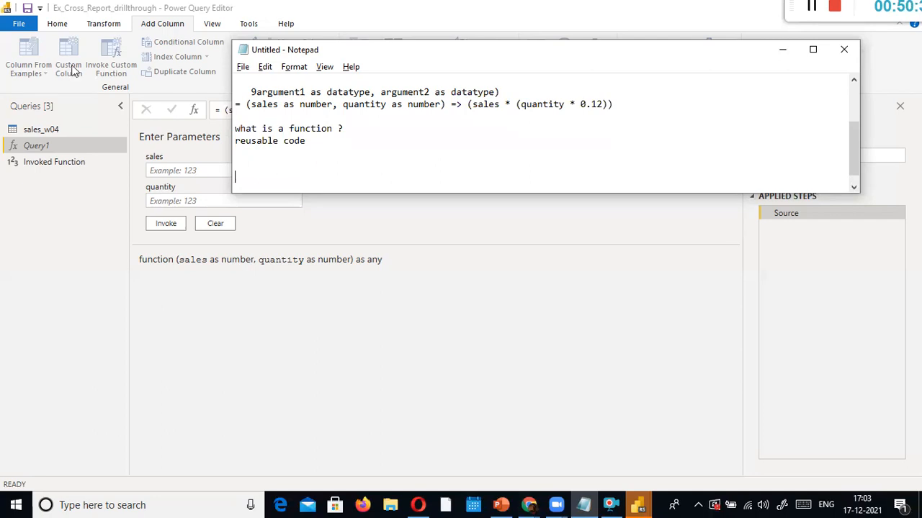
Move the Notepad window down and to the left
left_click_drag(789, 7, 723, 79)
left_click(743, 77)
left_click_drag(547, 57, 504, 146)
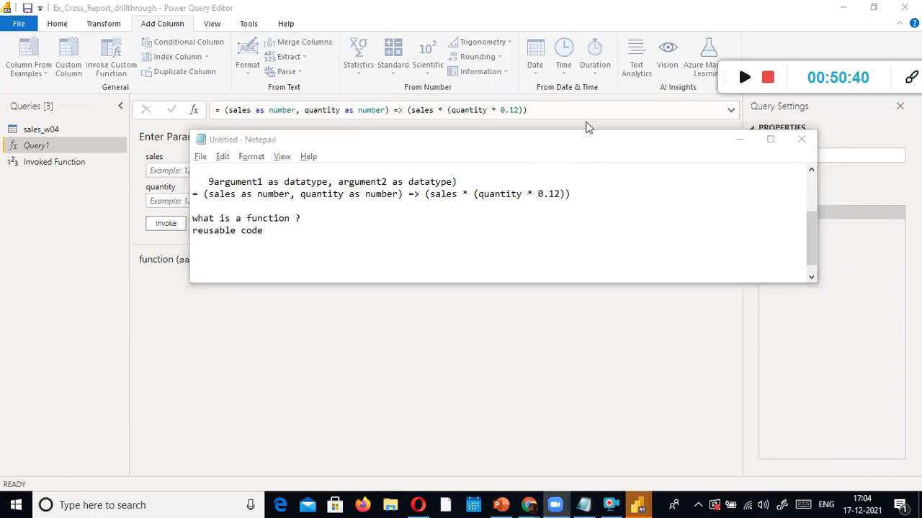
Add the lines "10 quanity" and "keep it in fridge -->" below reusable code
left_click(370, 236)
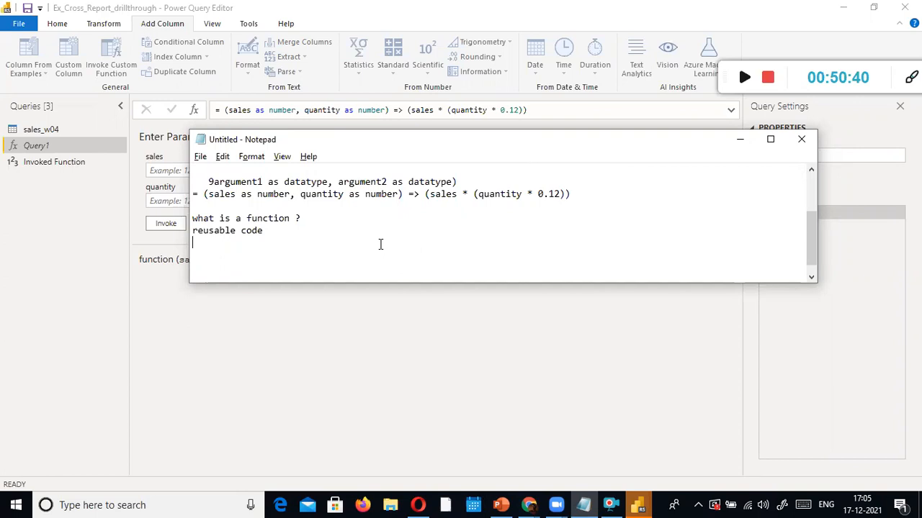
key("Return")
key("Return")
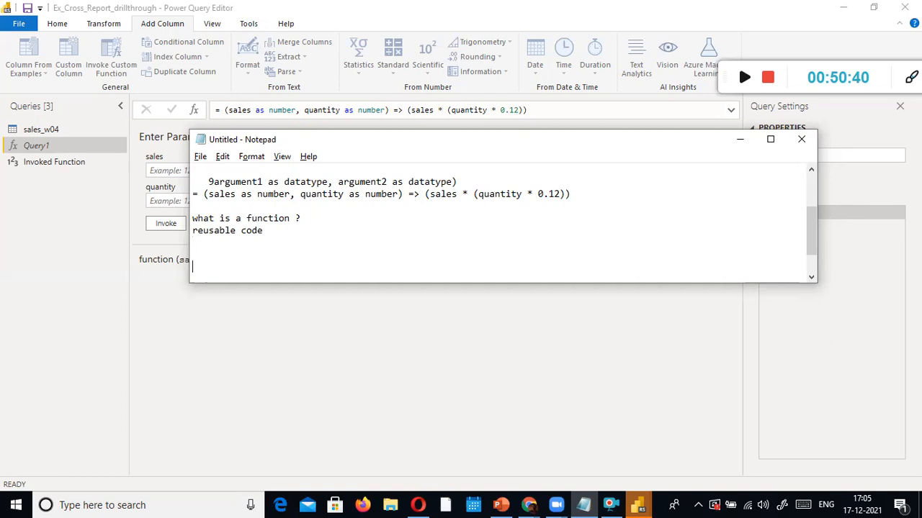
type("10 quanity")
key("Return")
key("Return")
key("Return")
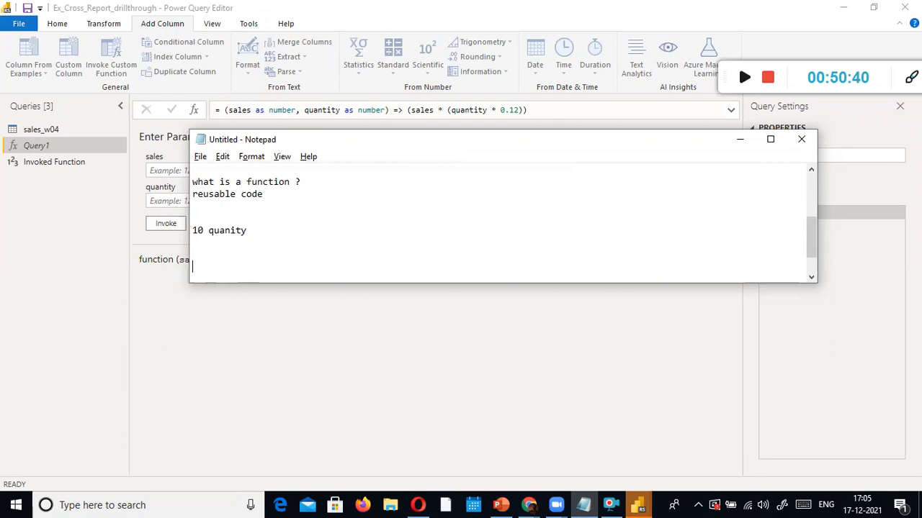
type("keep it in fridge -->")
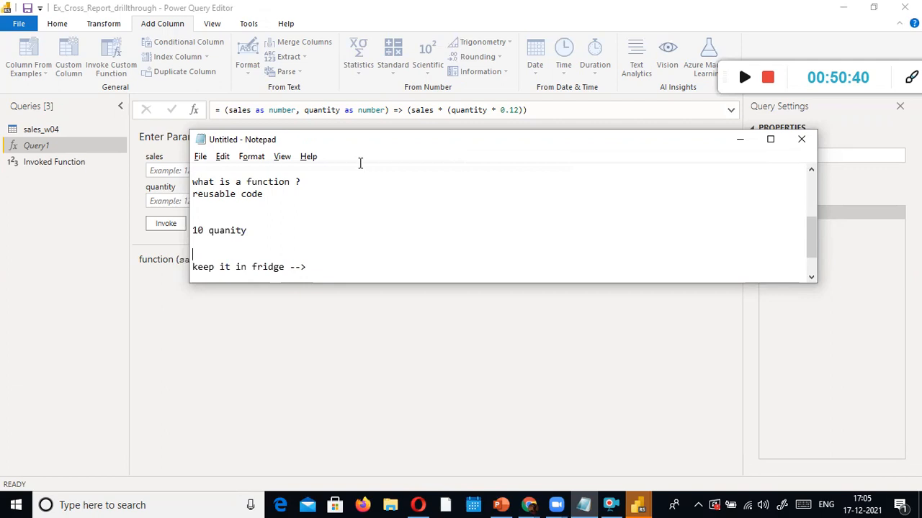
Undo the extra text appended to "10 quanity" and select both example lines
key("Up")
key("Up")
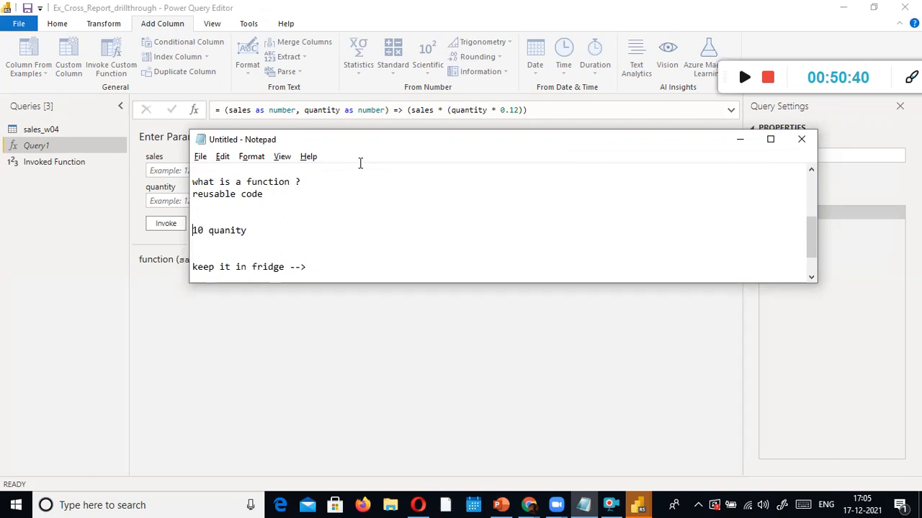
key("shift+Down")
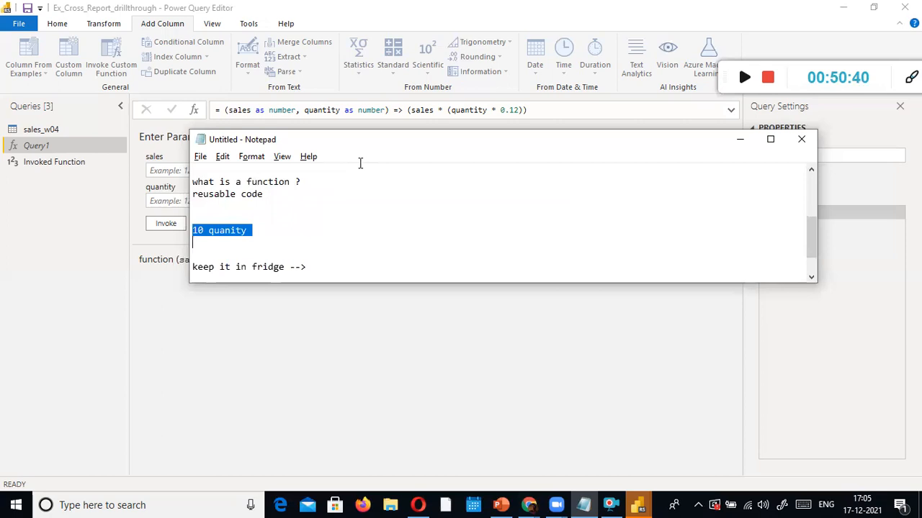
key("Left")
key("End")
type("- kajjaya")
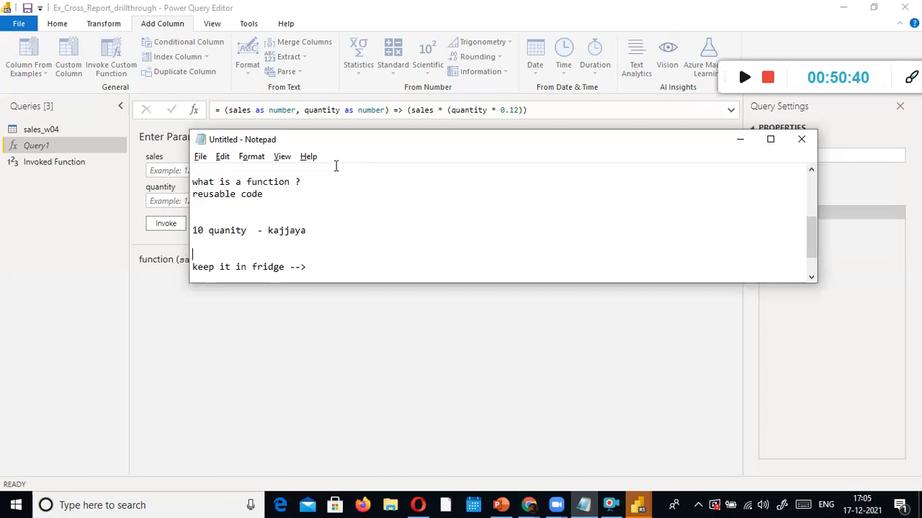
key("Down")
left_click_drag(336, 166, 347, 157)
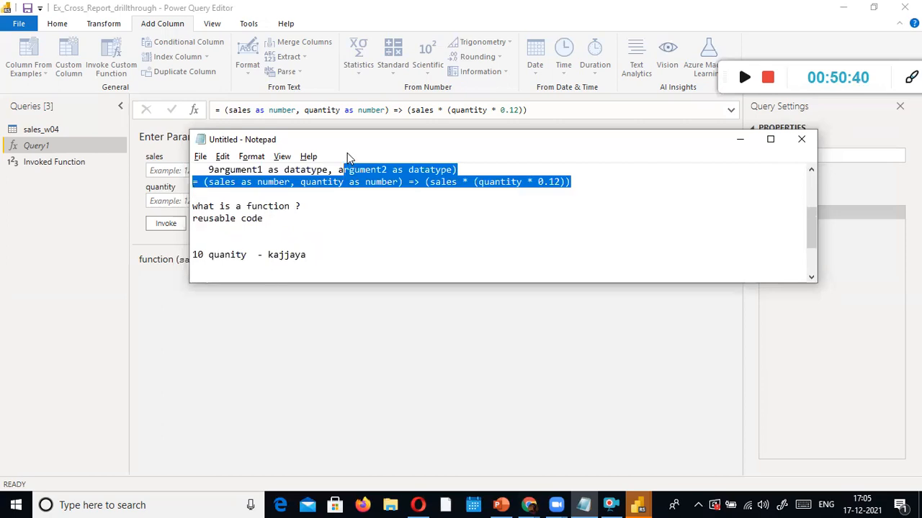
key("ctrl+z")
key("Down")
key("Down")
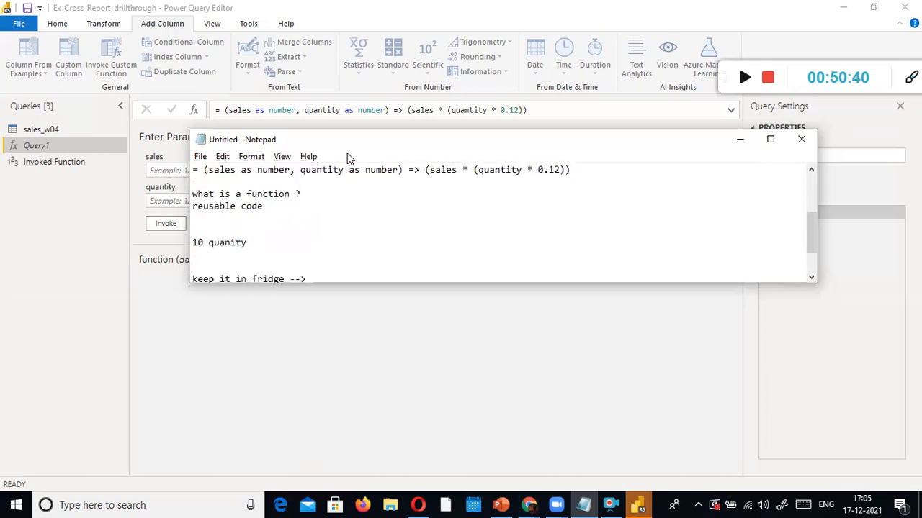
key("Down")
key("Down")
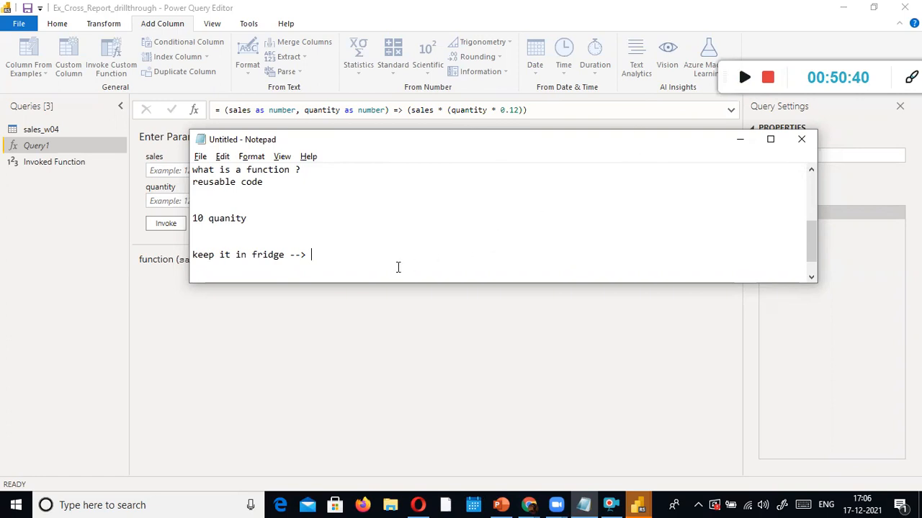
left_click_drag(397, 265, 221, 239)
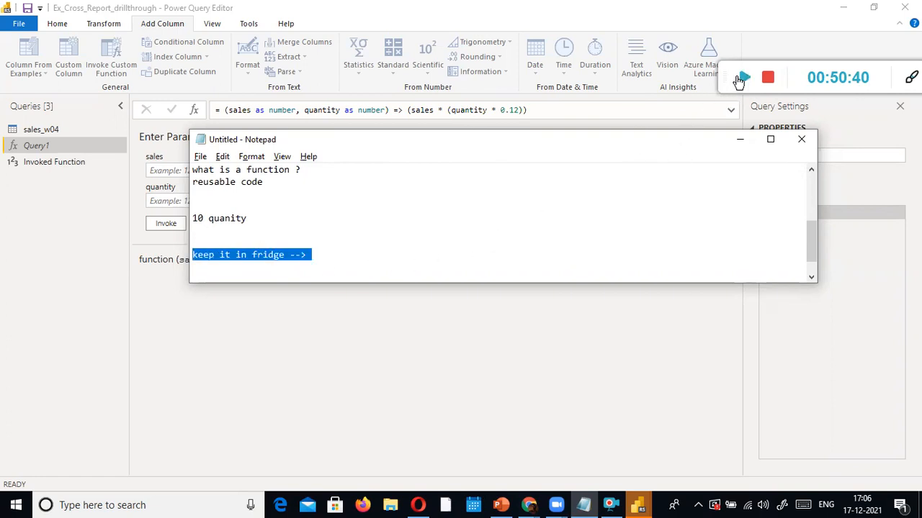
left_click(745, 80)
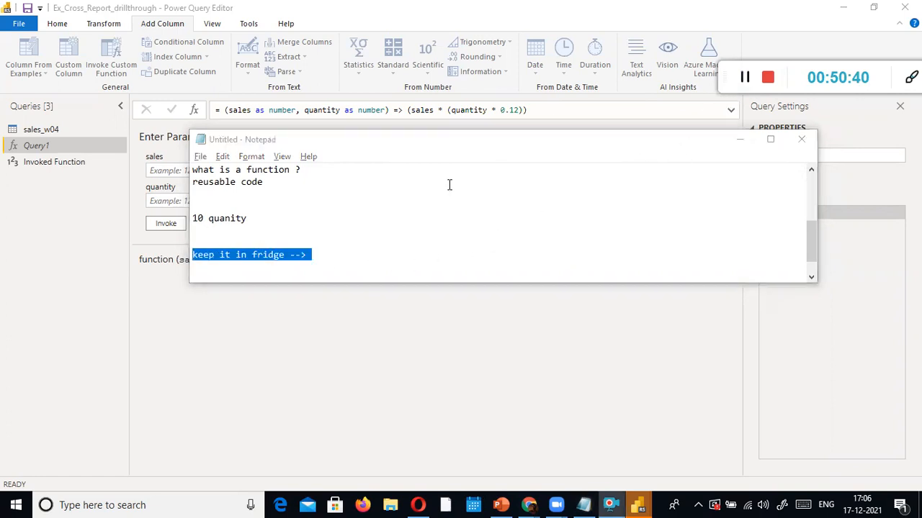
left_click_drag(389, 262, 191, 220)
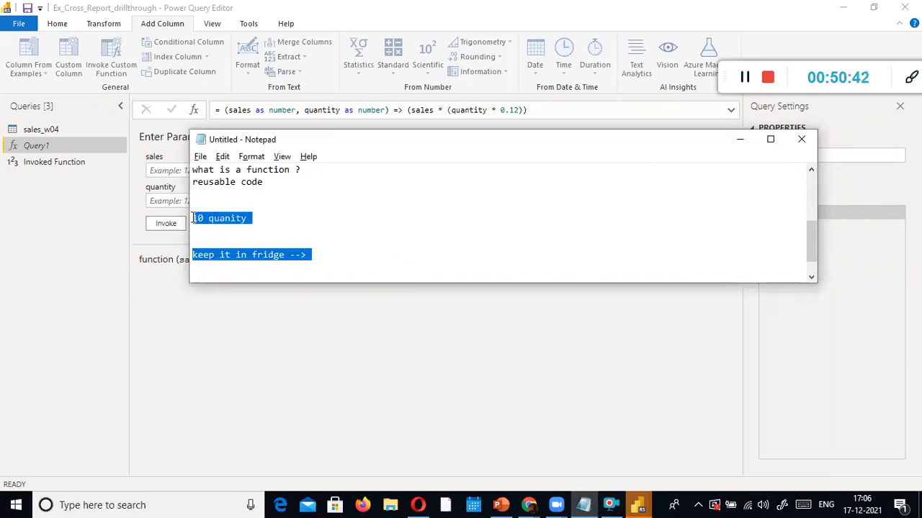
Replace the selected example lines with "create once -- use it many time"
key("Delete")
type("create onec")
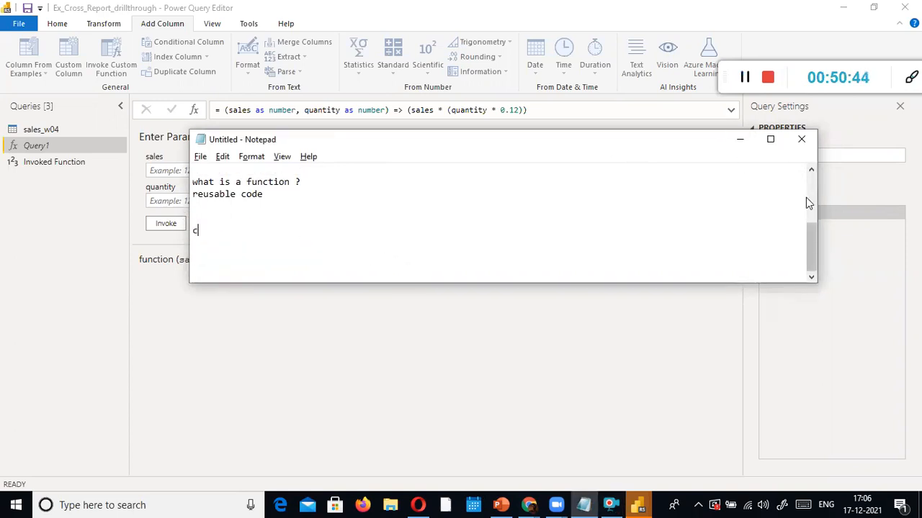
key("BackSpace")
key("BackSpace")
key("BackSpace")
type("cec")
key("BackSpace")
type("use it many time")
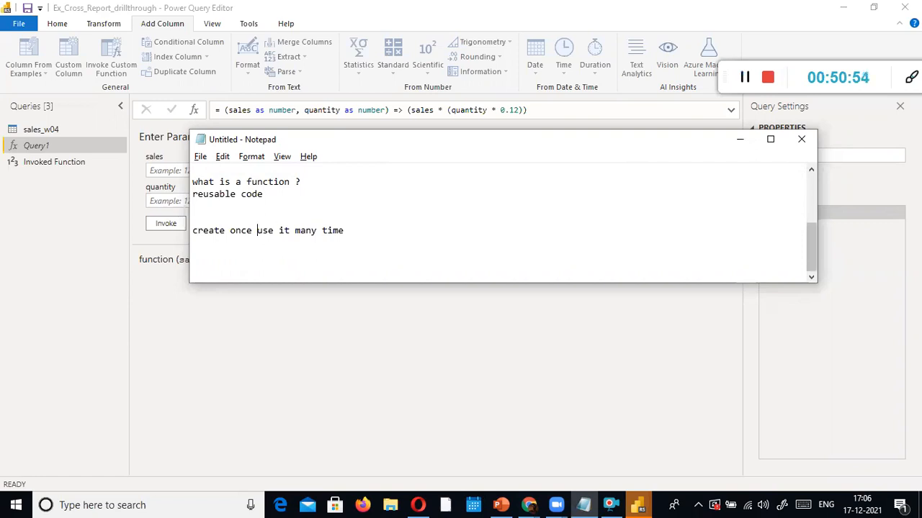
left_click(257, 231)
type("--")
Add "5 lakhs employees are there" and a "Net salary" line beneath it
key("Down")
key("Down")
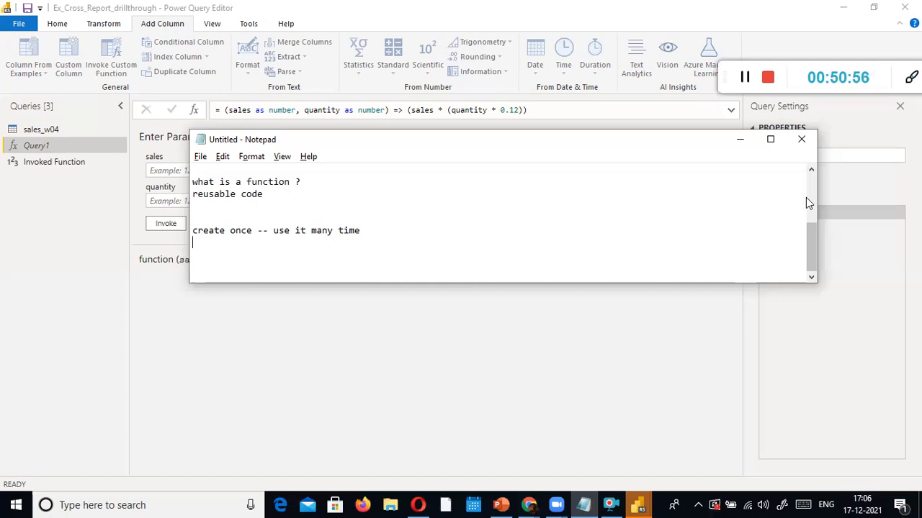
type("5 lakhs em")
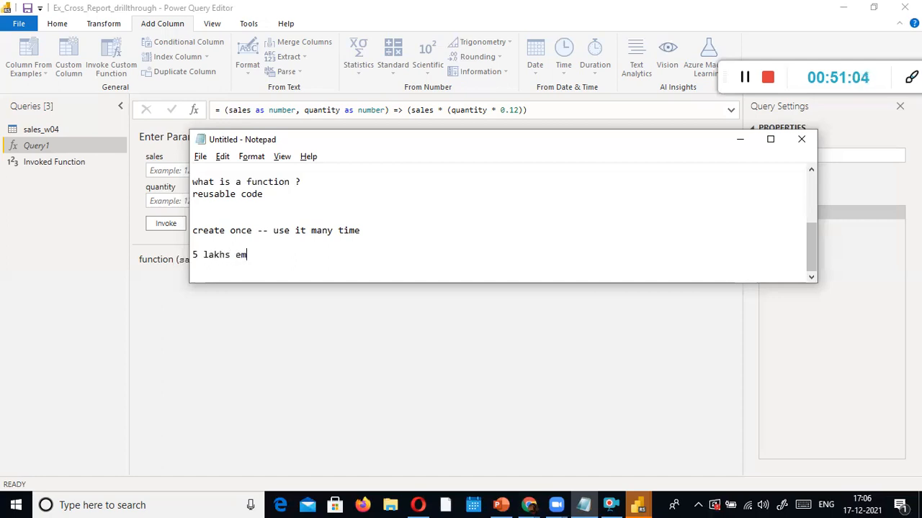
type("ployees are there")
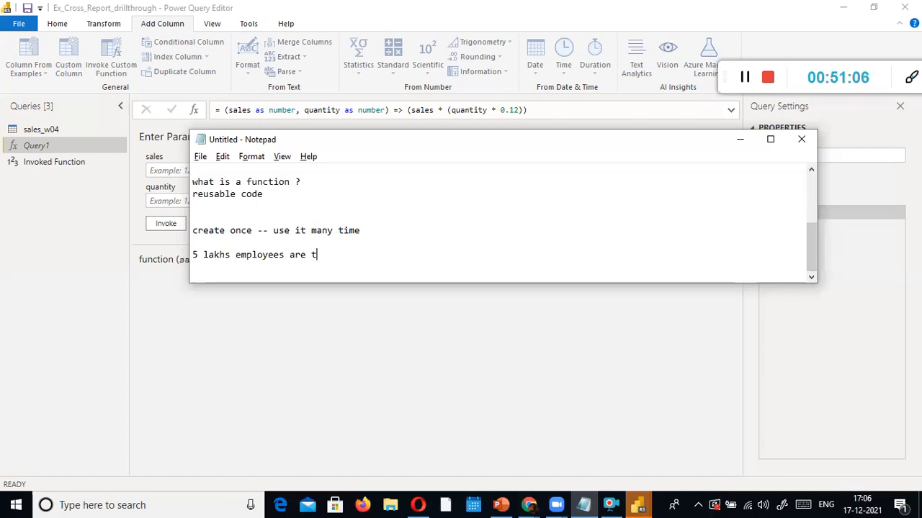
key("Return")
type("Net salary")
key("Return")
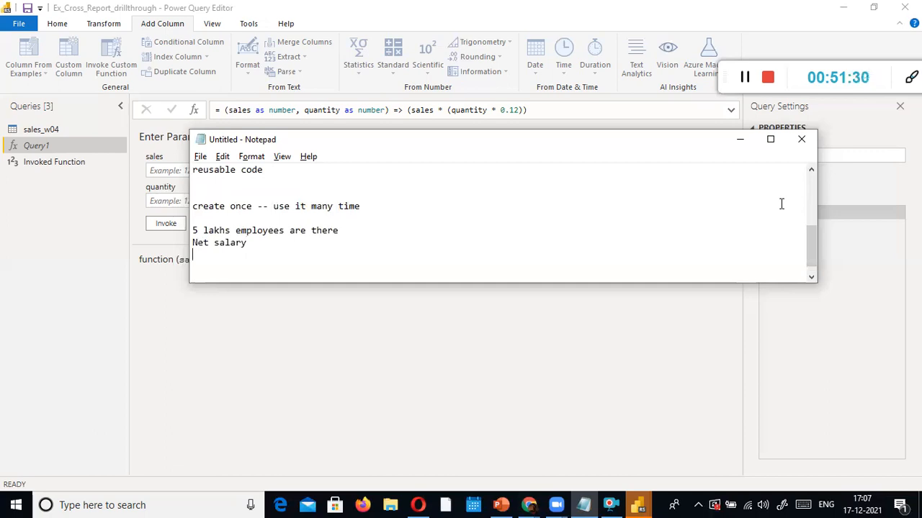
Type the formula "basic + hra - lop --> net salary" on a new line
key("Return")
type("basic + hra - lop--")
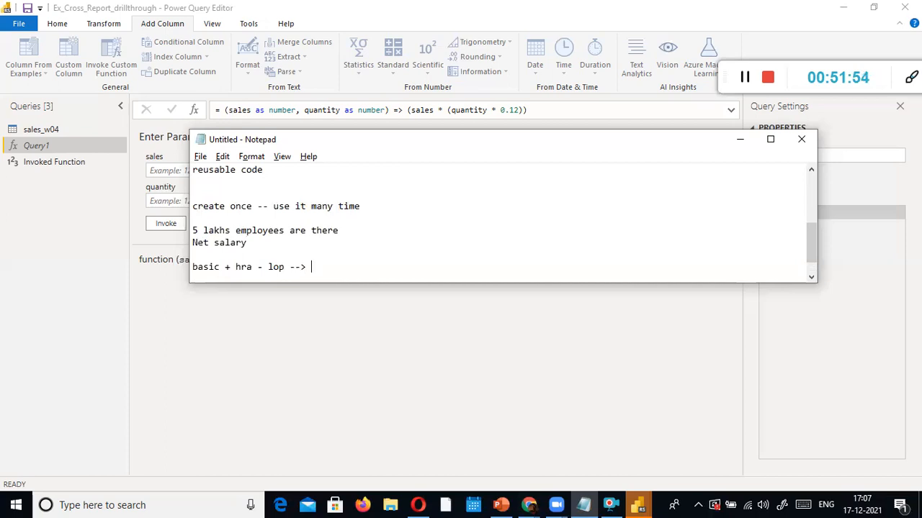
type("> net salary")
Add brackets to make "((basic + hra) - lop )" and select the expression
key("Left")
key("Left")
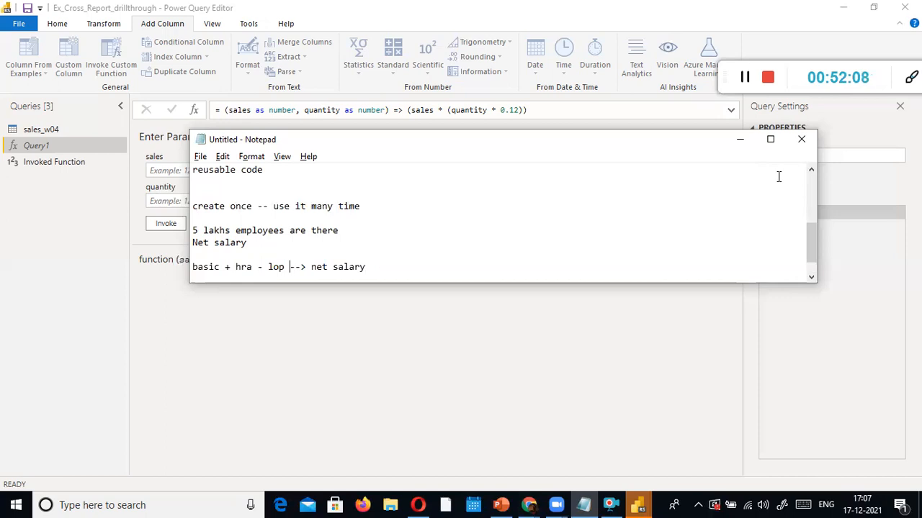
type(")")
key("Left")
key("Left")
key("Left")
key("Left")
key("Left")
type(")")
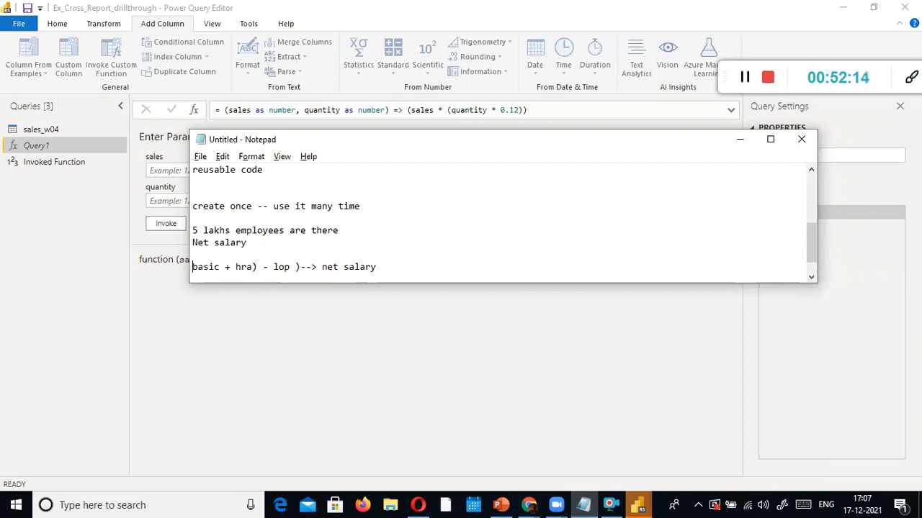
type("((")
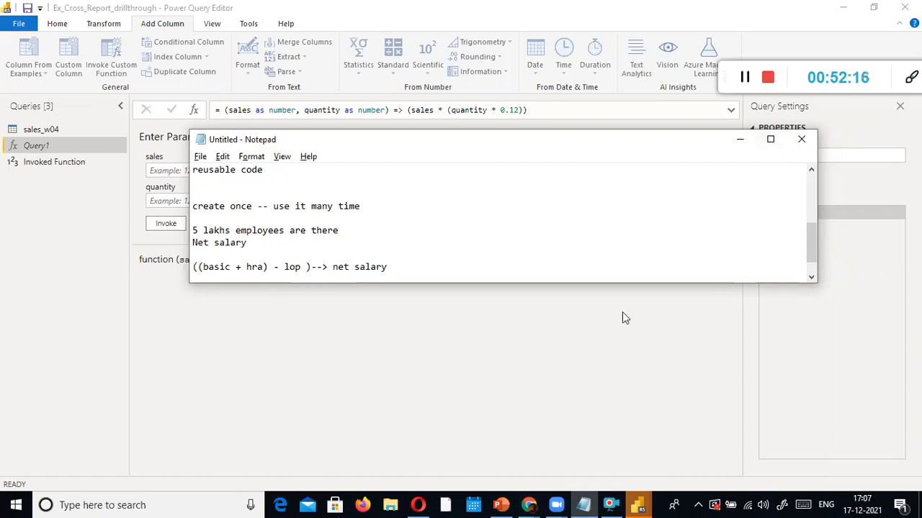
left_click(469, 278)
left_click(472, 260)
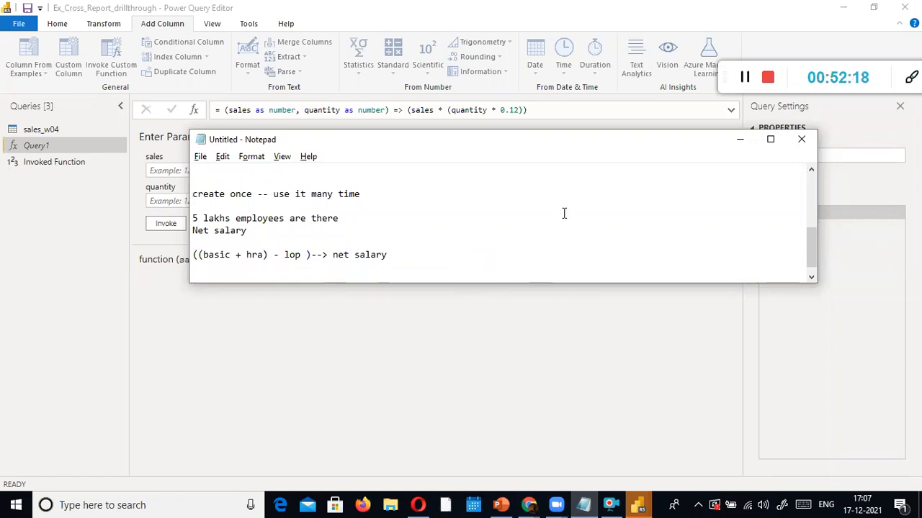
left_click_drag(317, 256, 193, 258)
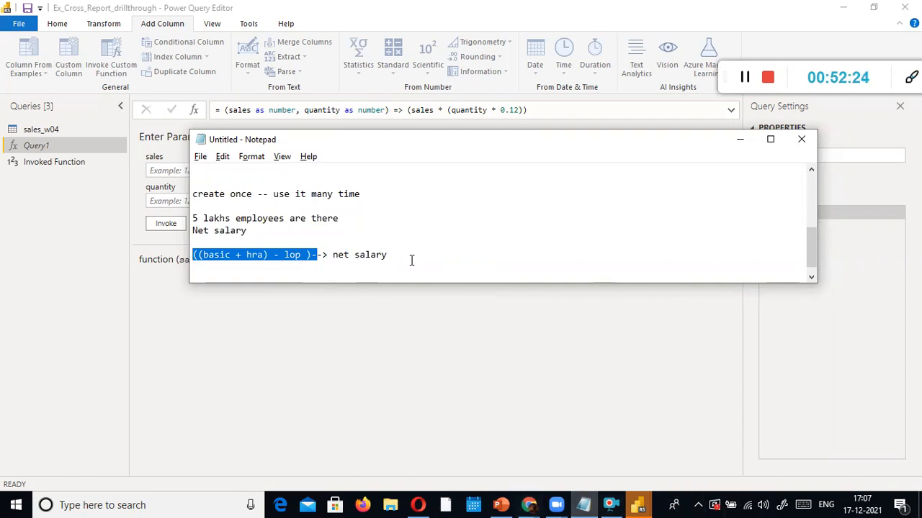
Paste the ((basic + hra) - lop )- expression seven times on new lines below the formula
key("ctrl+c")
left_click(321, 267)
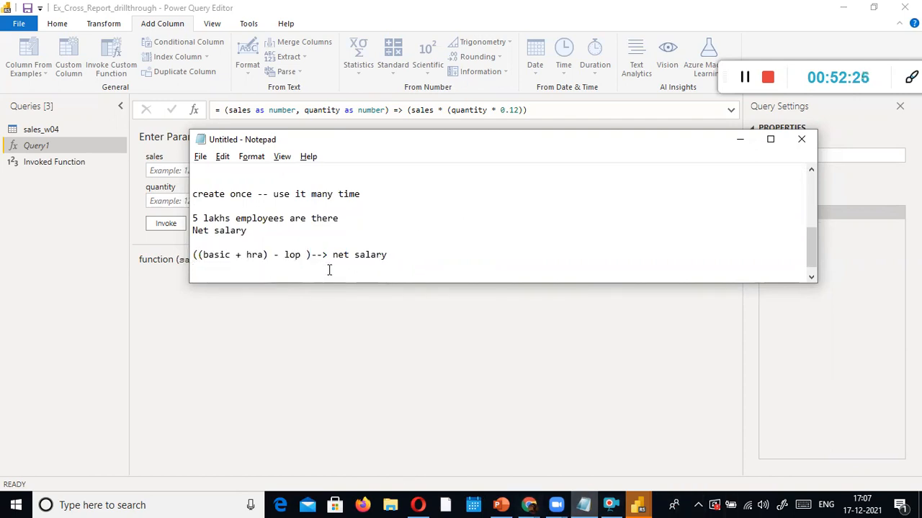
key("ctrl+v")
key("Return")
key("ctrl+v")
key("Return")
key("ctrl+v")
key("Return")
key("ctrl+v")
key("Return")
key("ctrl+v")
key("Return")
key("ctrl+v")
key("Return")
key("ctrl+v")
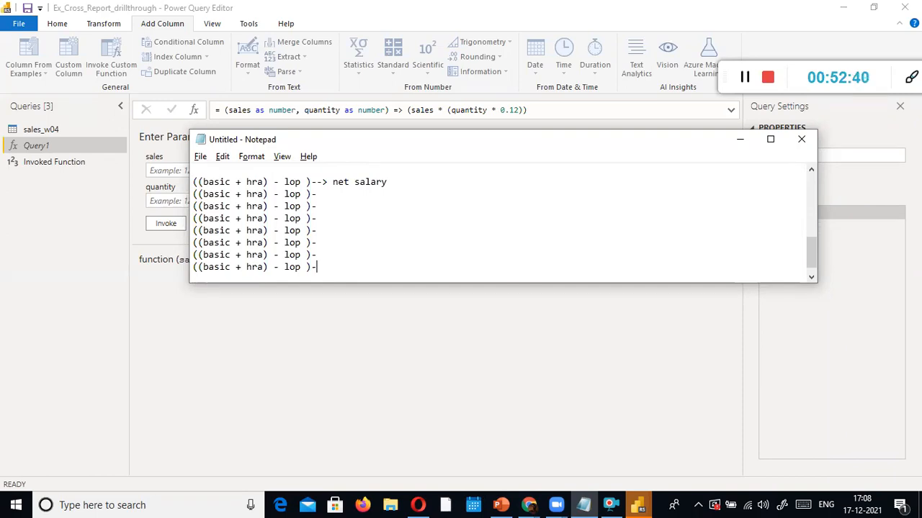
Delete the extra pasted copies, leaving only the leftover duplicate line selected
key("shift+Up")
key("shift+Up")
key("shift+Up")
key("shift+Up")
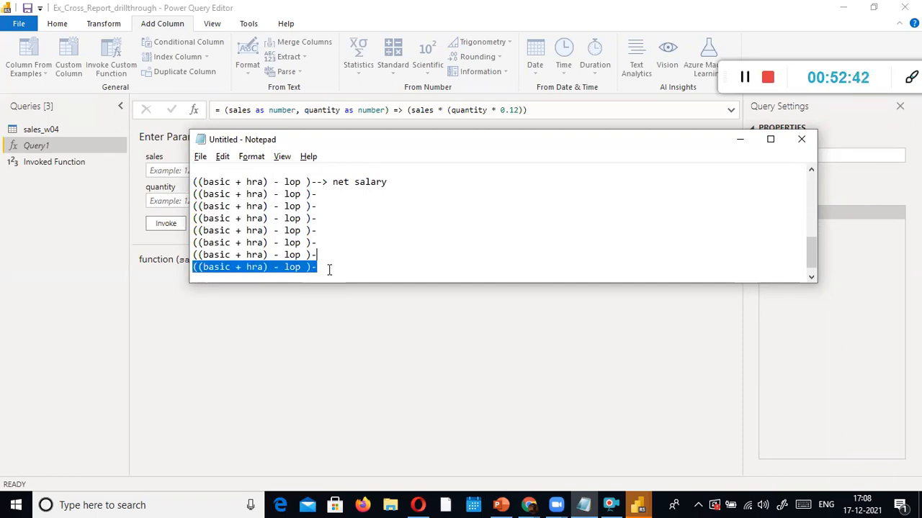
key("shift+Up")
key("shift+Up")
key("shift+Up")
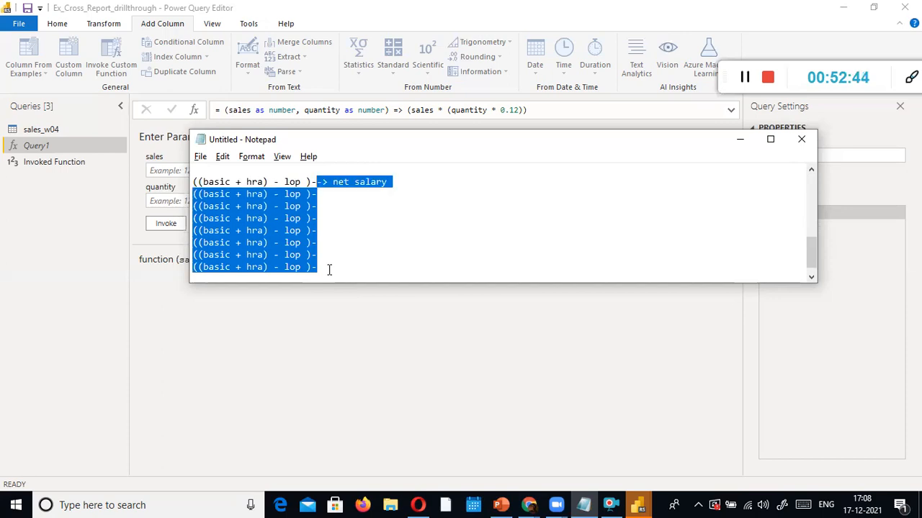
key("shift+Down")
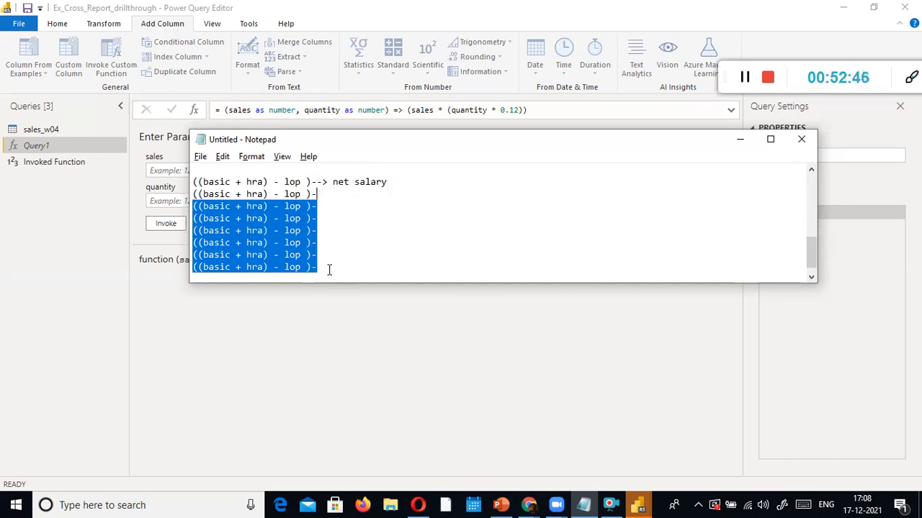
key("BackSpace")
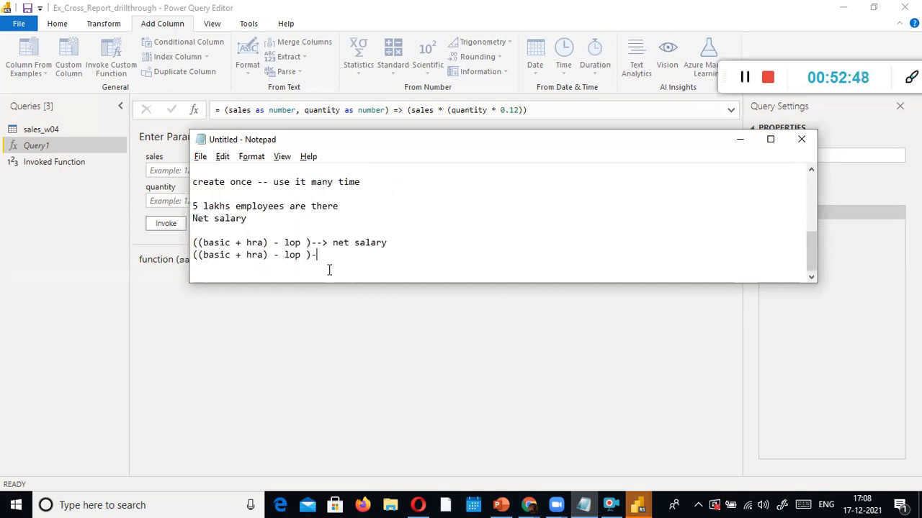
key("shift+Home")
key("Left")
key("shift+End")
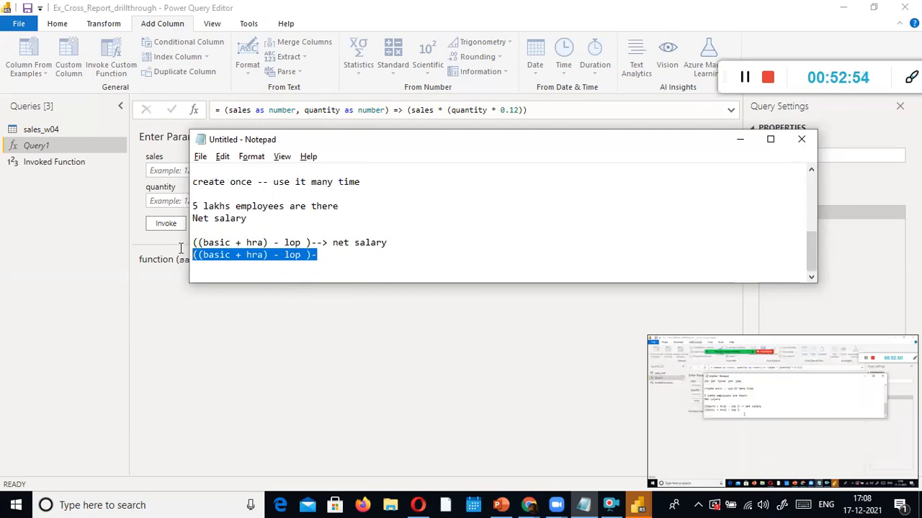
Remove the leftover duplicate and paste a copy of the sales formula line below net salary
key("Delete")
scroll(339, 261, "up", 3)
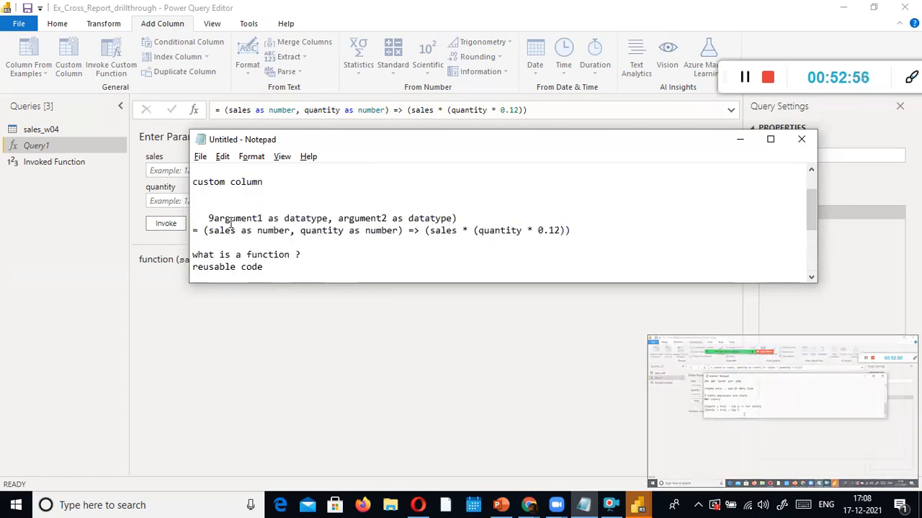
left_click_drag(193, 230, 572, 233)
scroll(567, 196, "up", 1)
left_click_drag(567, 197, 585, 235)
scroll(471, 241, "down", 2)
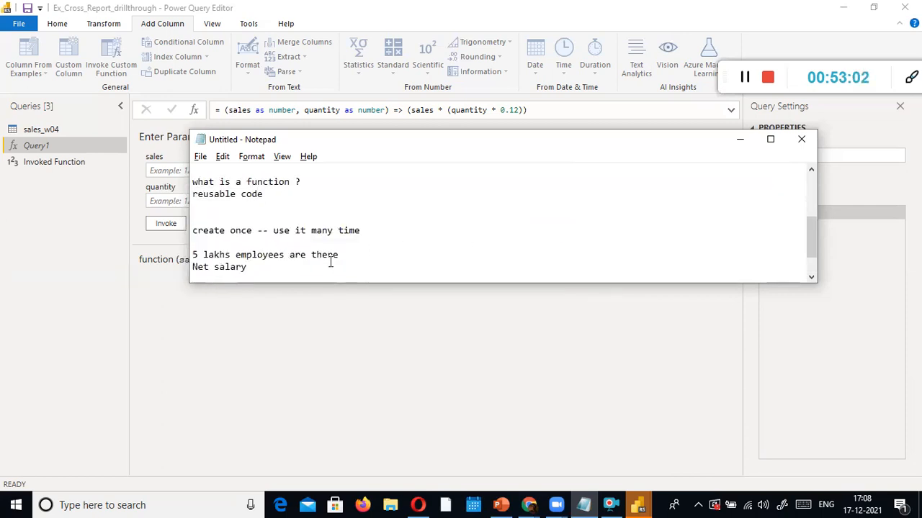
scroll(330, 263, "down", 1)
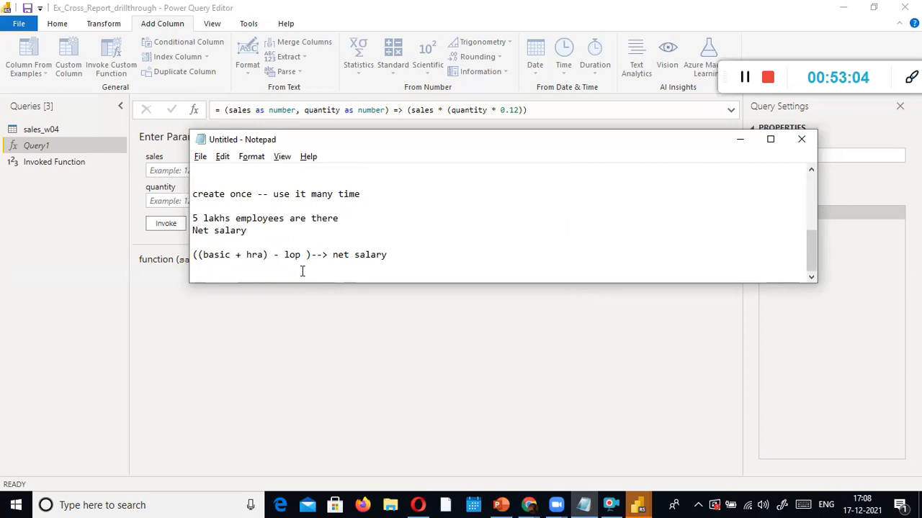
key("ctrl+v")
Change the copied function's parameters to basic, hra and lop as number
double_click(216, 266)
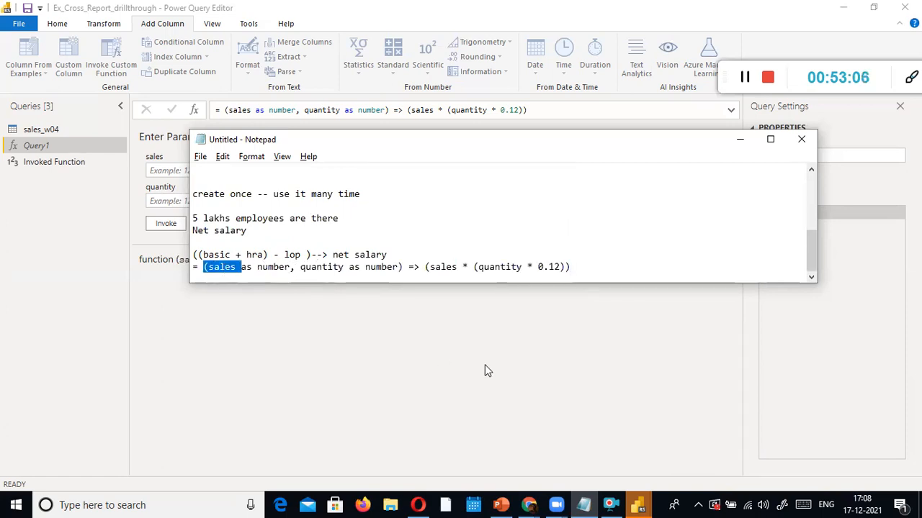
type("basic")
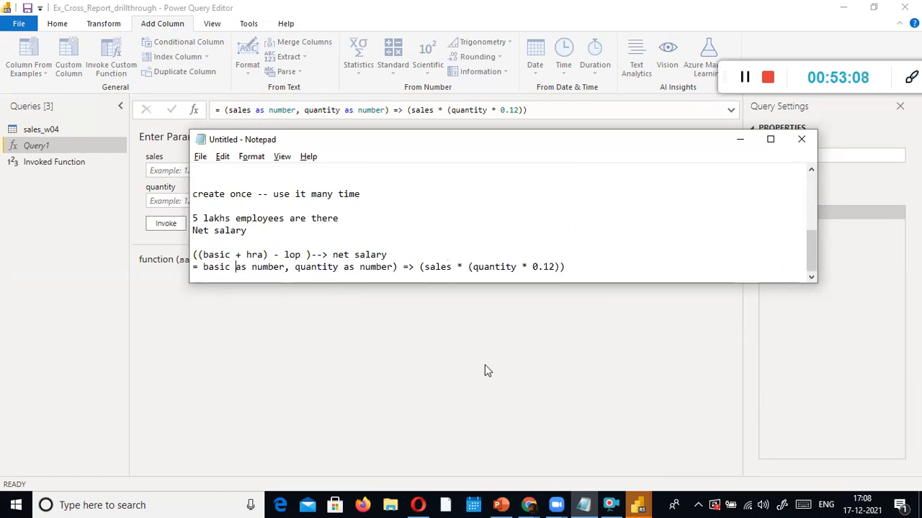
key("ctrl+Right")
key("ctrl+Right")
key("ctrl+shift+Right")
type("hra")
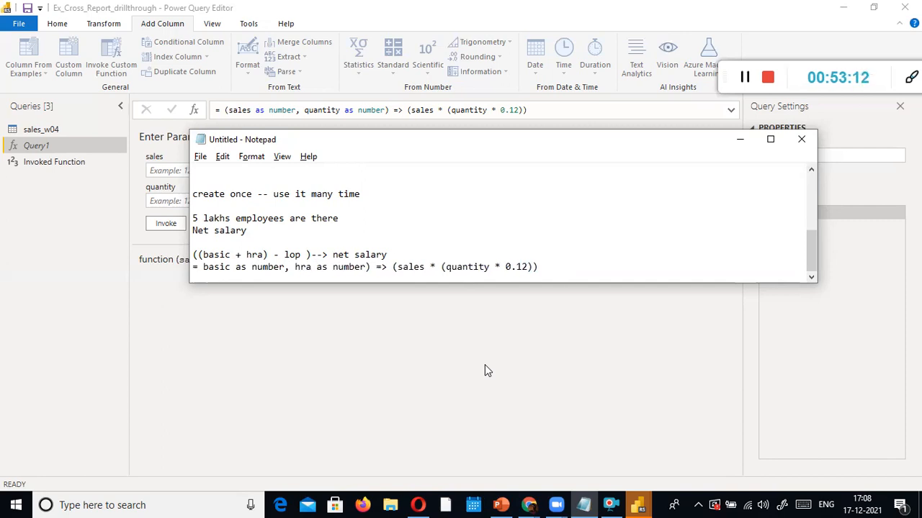
key("ctrl+Right")
type(", l")
type("op as nu")
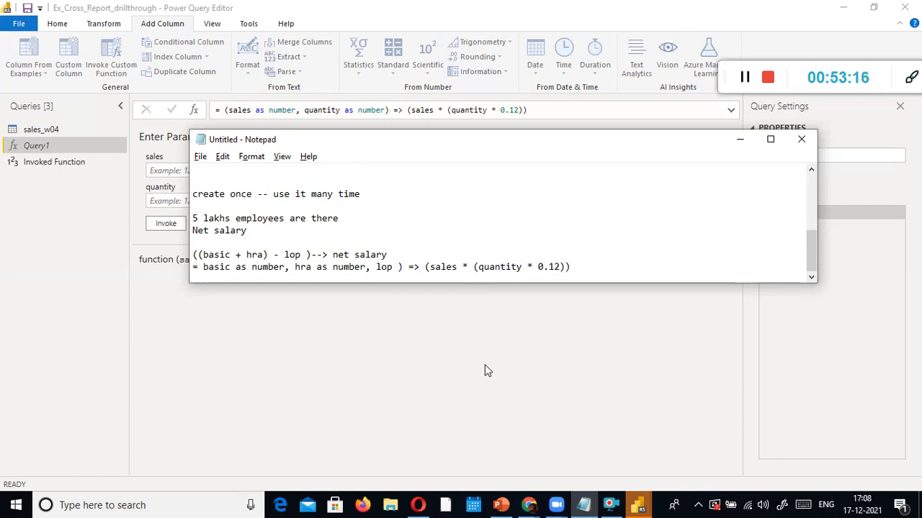
type("mber")
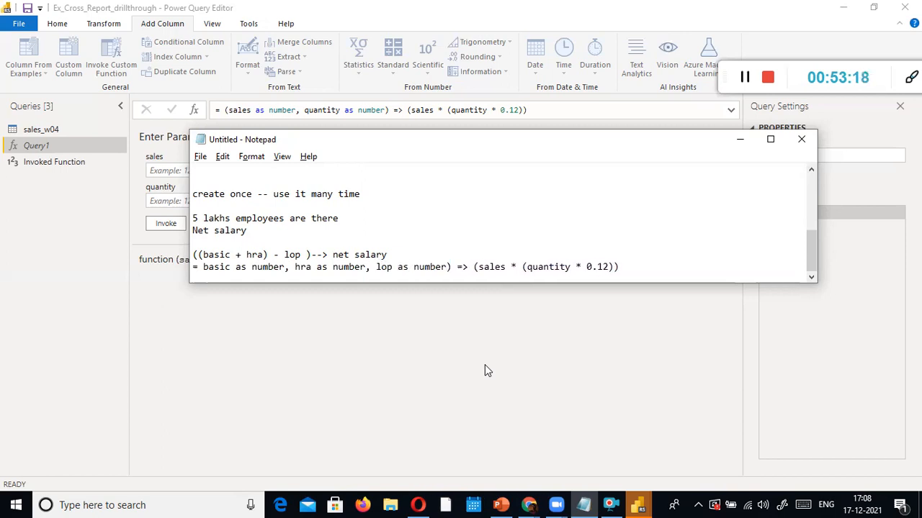
Replace the function body with ((basic + hra) - lop ) and add blank lines above it
key("ctrl+Right")
key("ctrl+Right")
key("ctrl+Right")
key("ctrl+Left")
key("Right")
key("shift+Right")
key("Up")
key("Left")
key("Left")
key("ctrl+shift+Left")
key("ctrl+shift+Left")
key("ctrl+shift+Left")
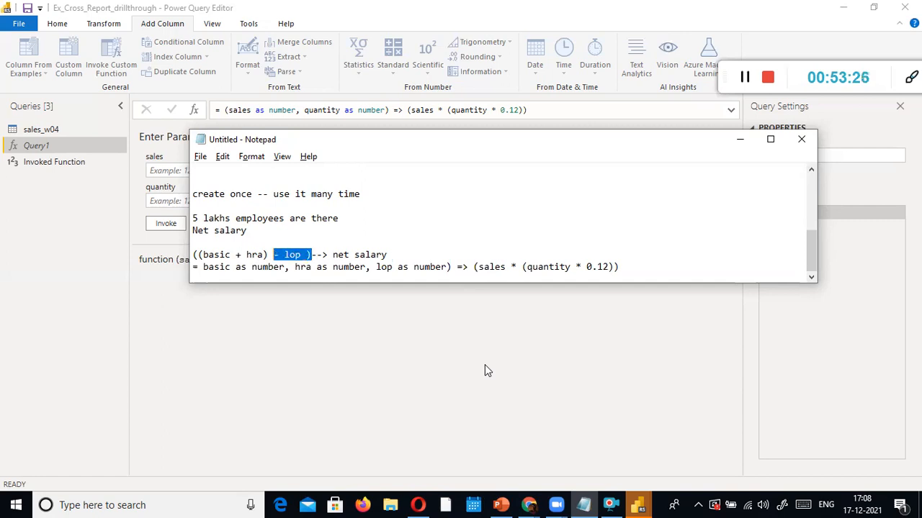
key("shift+Home")
key("Left")
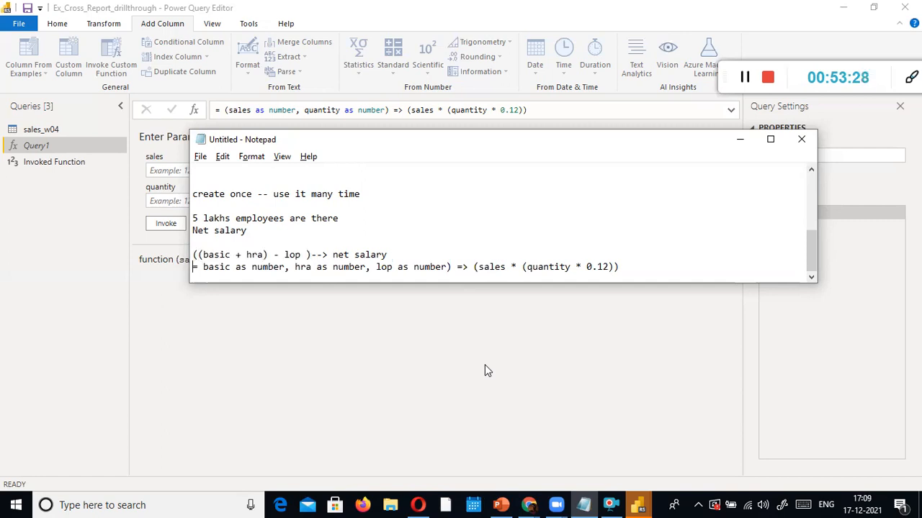
key("Down")
key("ctrl+Right")
key("ctrl+Right")
key("ctrl+Right")
key("ctrl+Right")
key("ctrl+Right")
key("ctrl+Right")
key("ctrl+Right")
key("ctrl+Right")
key("ctrl+Right")
key("ctrl+Right")
key("ctrl+Right")
key("shift+End")
key("ctrl+v")
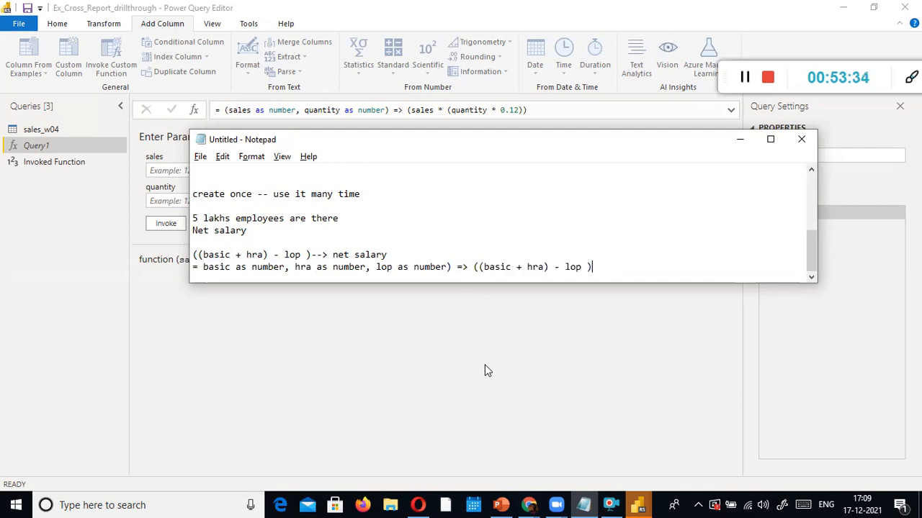
left_click(434, 256)
key("Return")
key("Return")
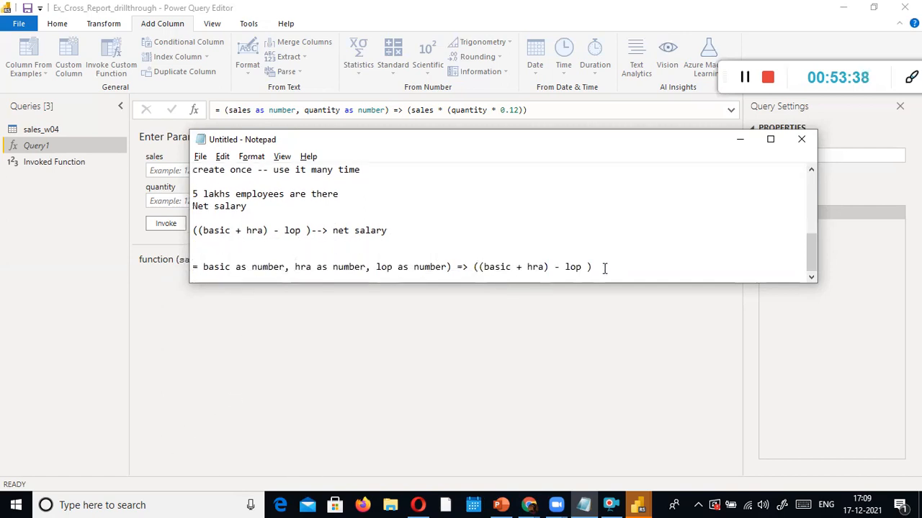
left_click(54, 129)
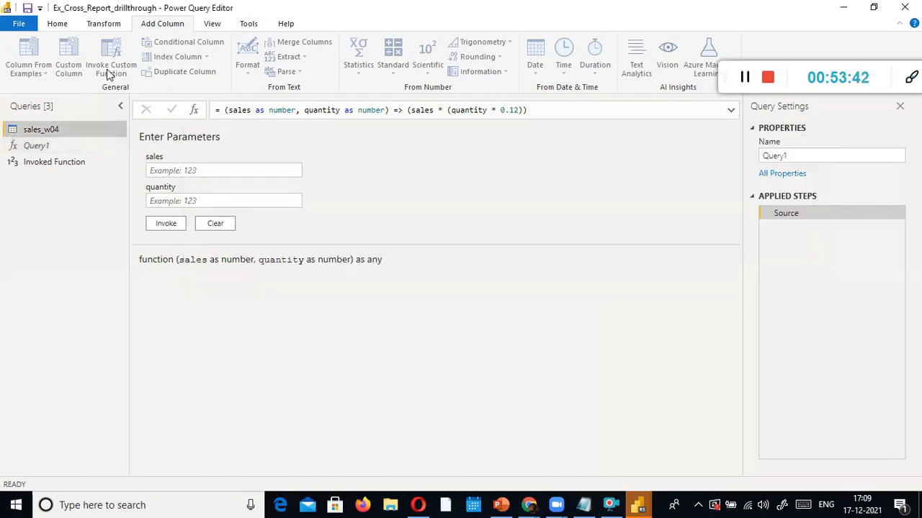
Show the sales_w04 table on the Transform tab, scrolled right to the Reward Points column
left_click(54, 162)
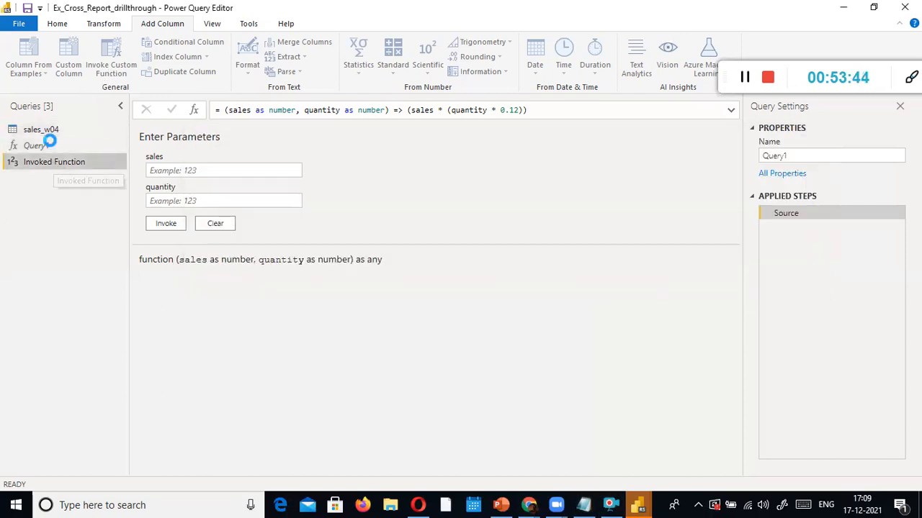
left_click(50, 132)
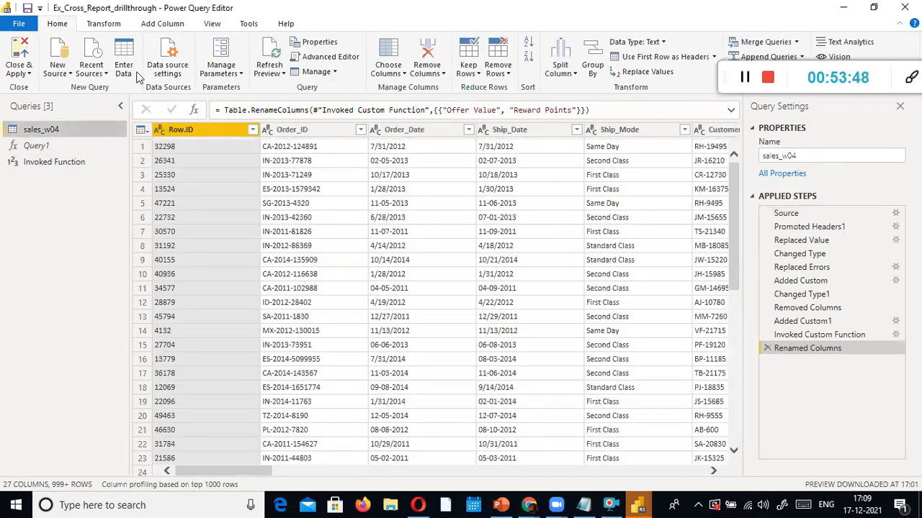
left_click(109, 23)
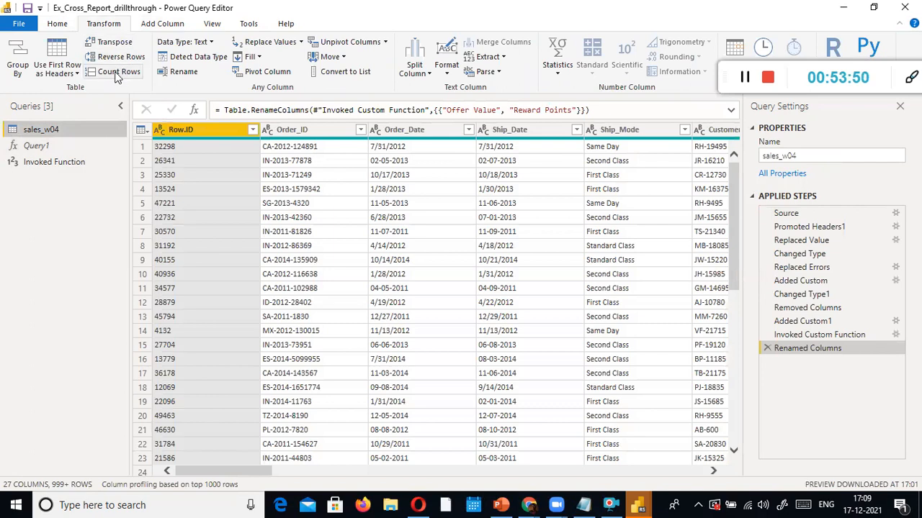
left_click_drag(189, 473, 696, 441)
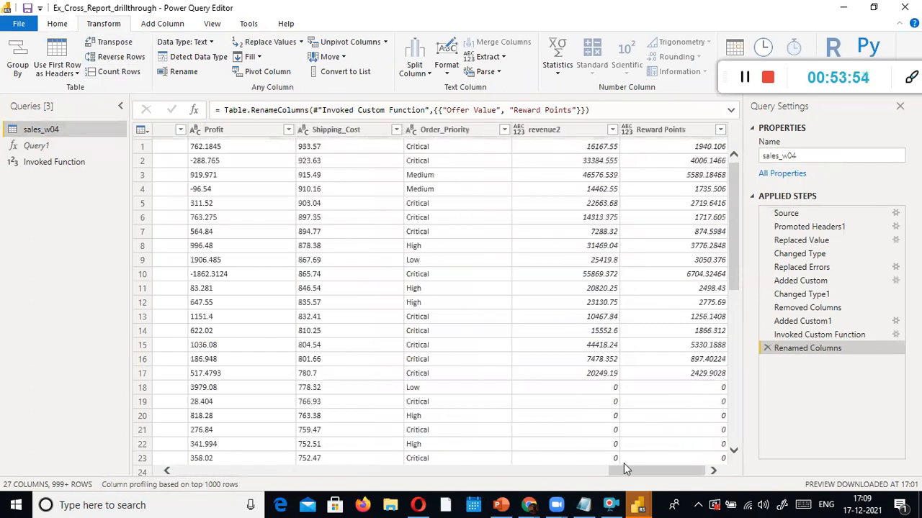
double_click(655, 130)
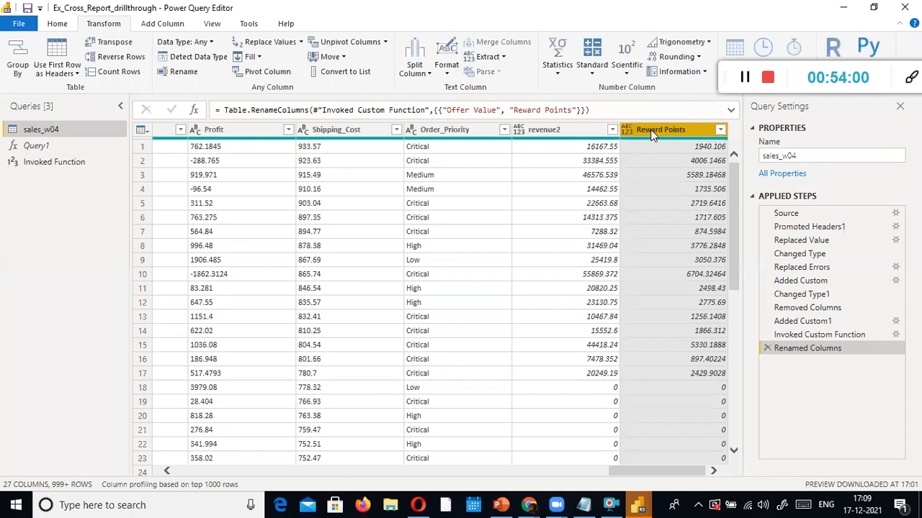
At the Invoked Custom Function step, replace the Offer Value column name with 'Netg Salary', then go to Notepad
left_click(807, 334)
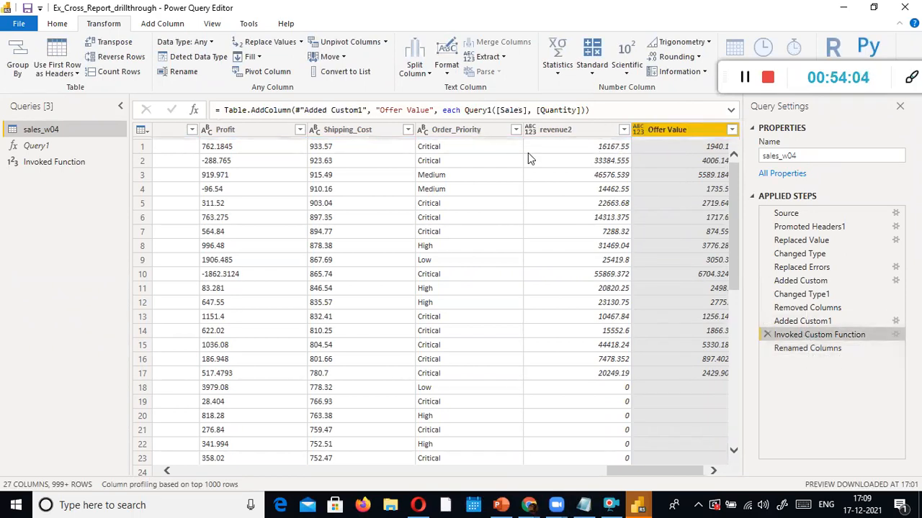
left_click(839, 347)
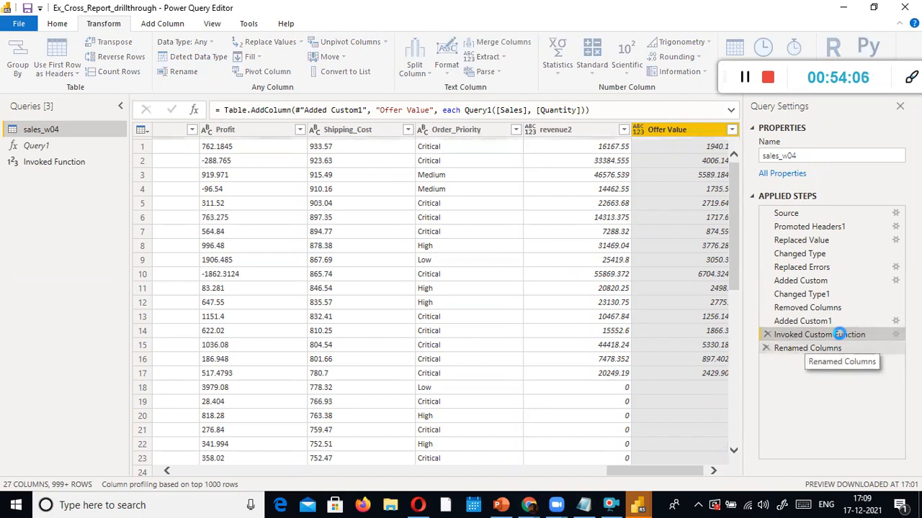
left_click(839, 333)
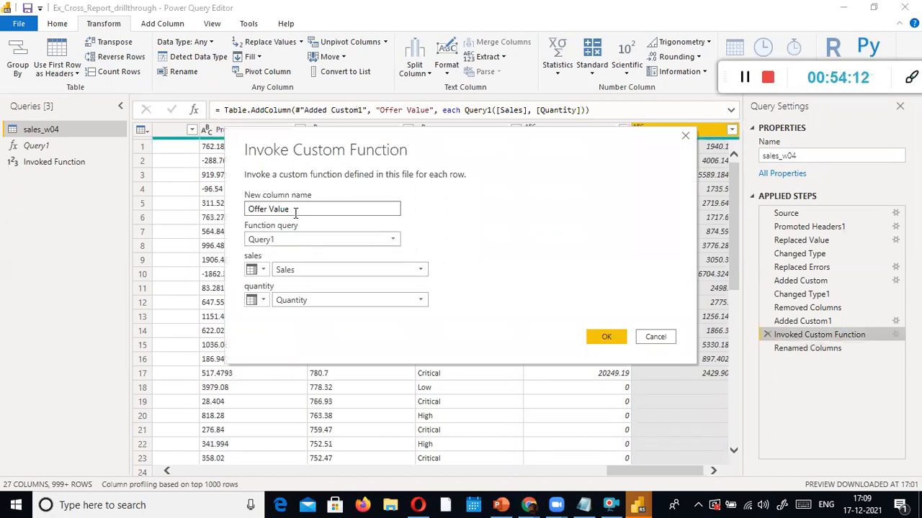
left_click_drag(294, 210, 227, 202)
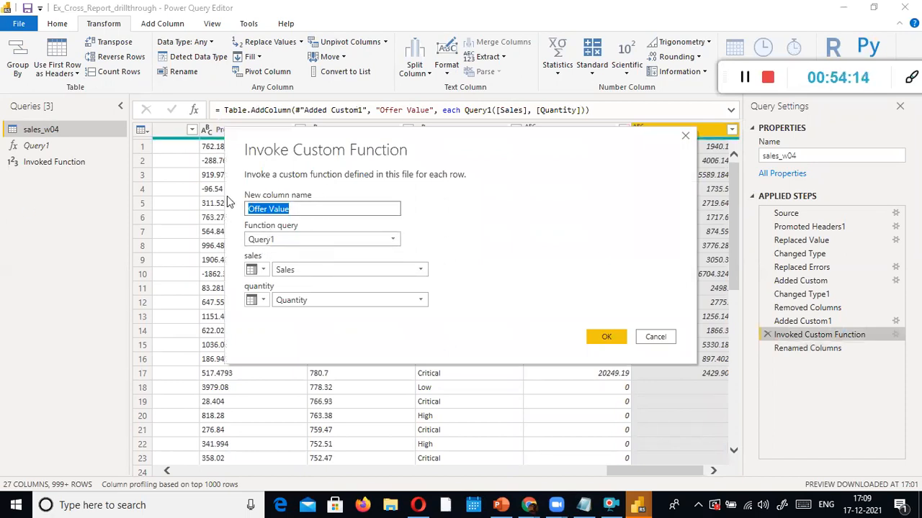
type("N")
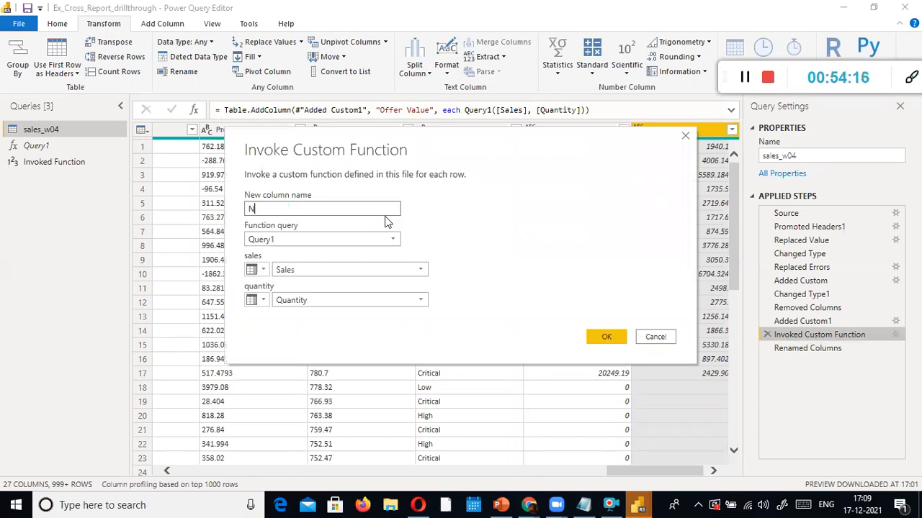
type("etg Salary")
key("alt+Tab")
key("alt+Tab")
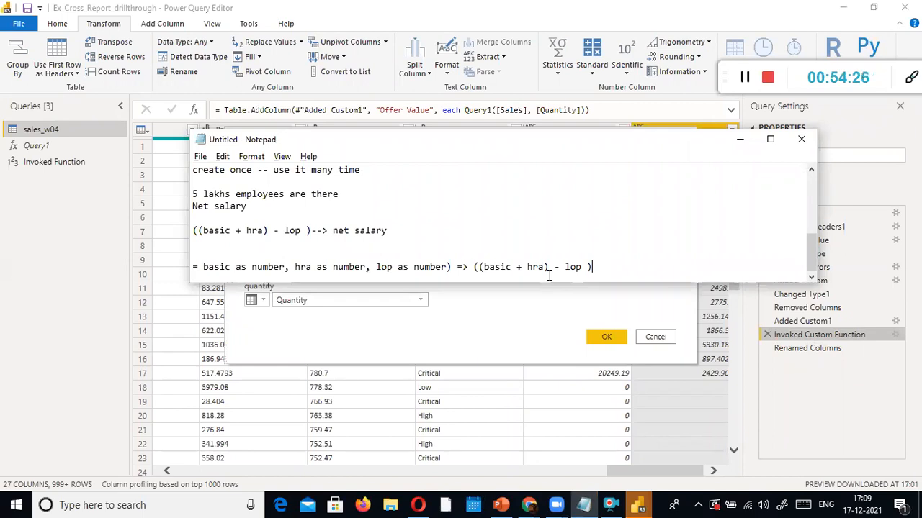
key("alt+Tab")
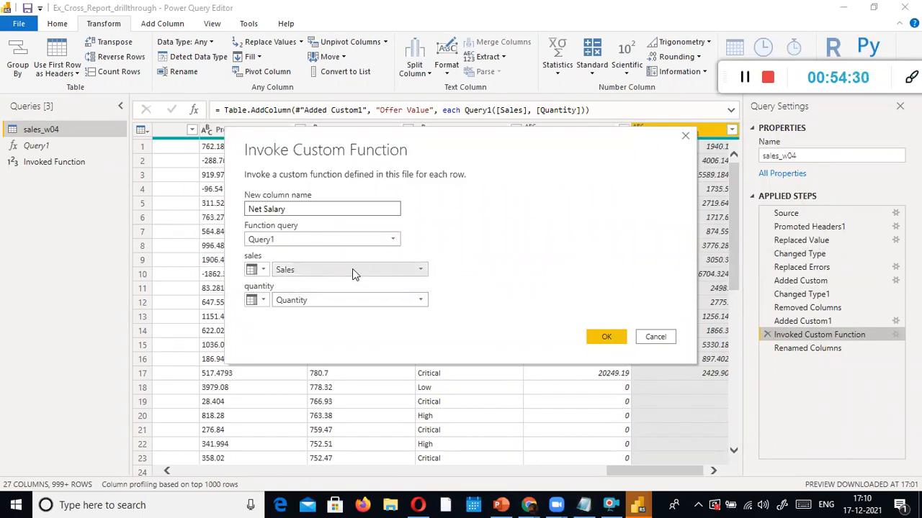
left_click_drag(308, 209, 212, 206)
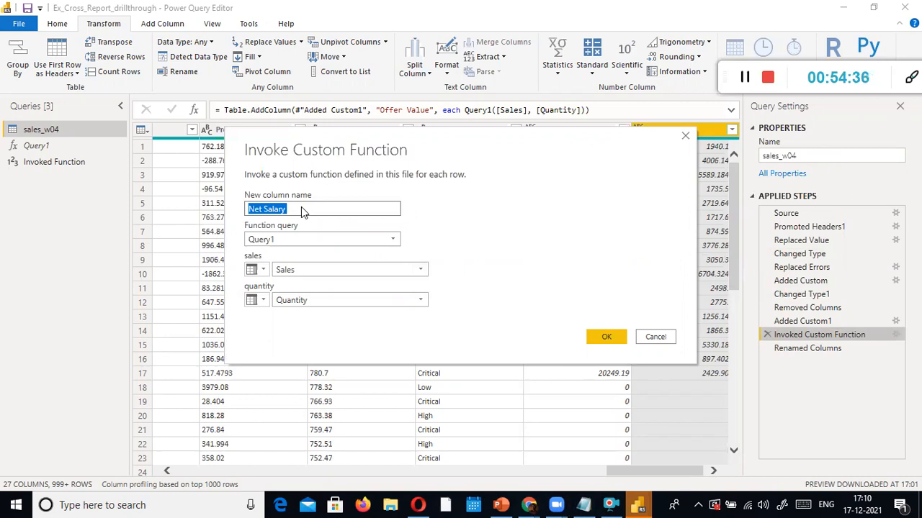
left_click(381, 245)
left_click(315, 252)
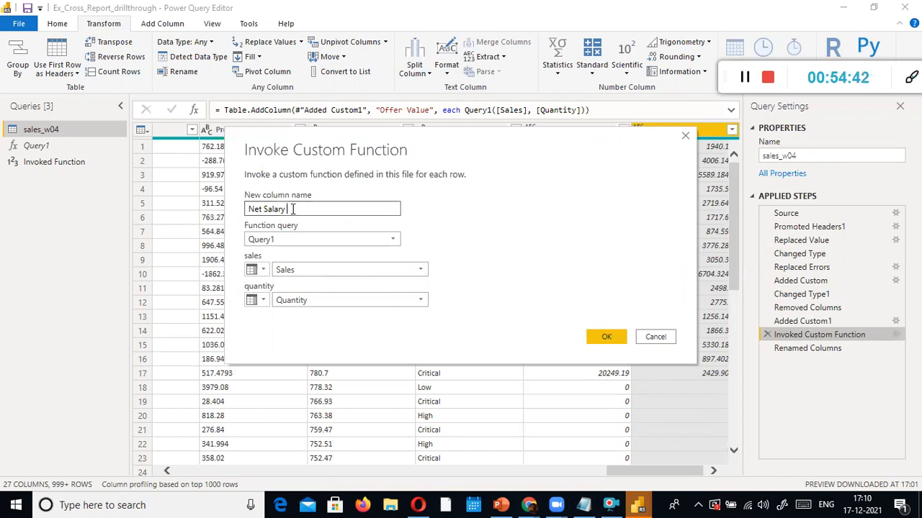
left_click_drag(295, 208, 250, 210)
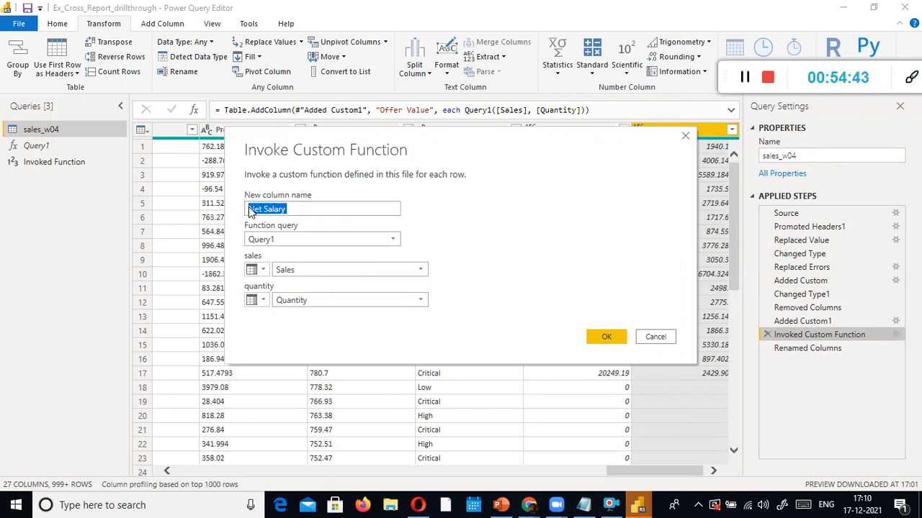
left_click(304, 209)
left_click_drag(264, 209, 239, 211)
left_click(306, 206)
left_click_drag(306, 205, 247, 208)
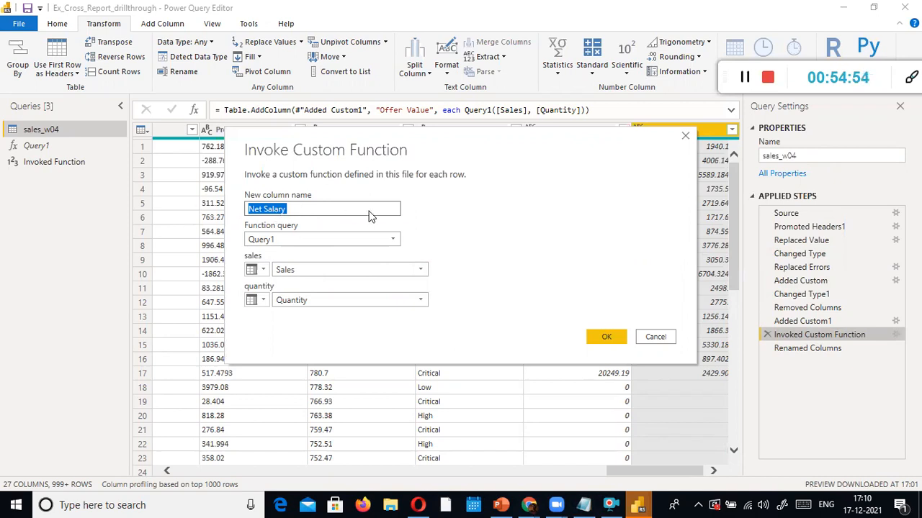
left_click(306, 239)
left_click(293, 252)
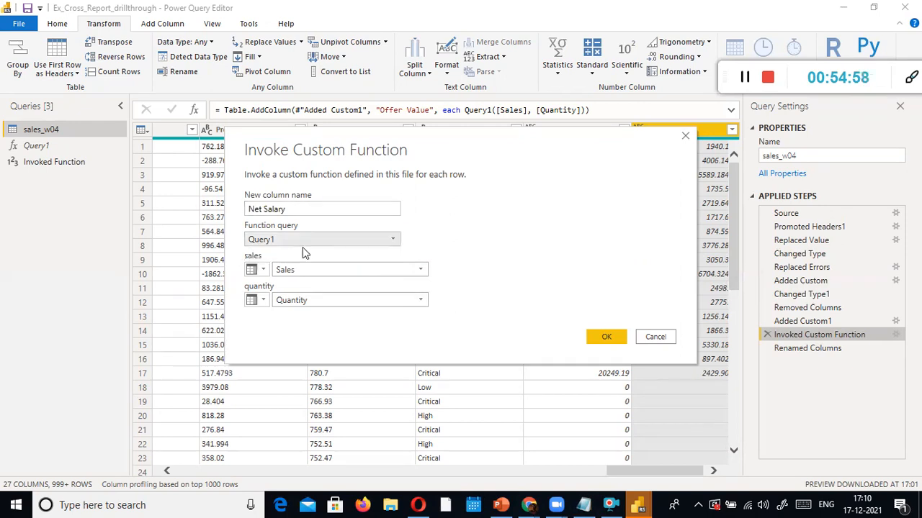
key("alt+Tab")
left_click_drag(591, 268, 192, 265)
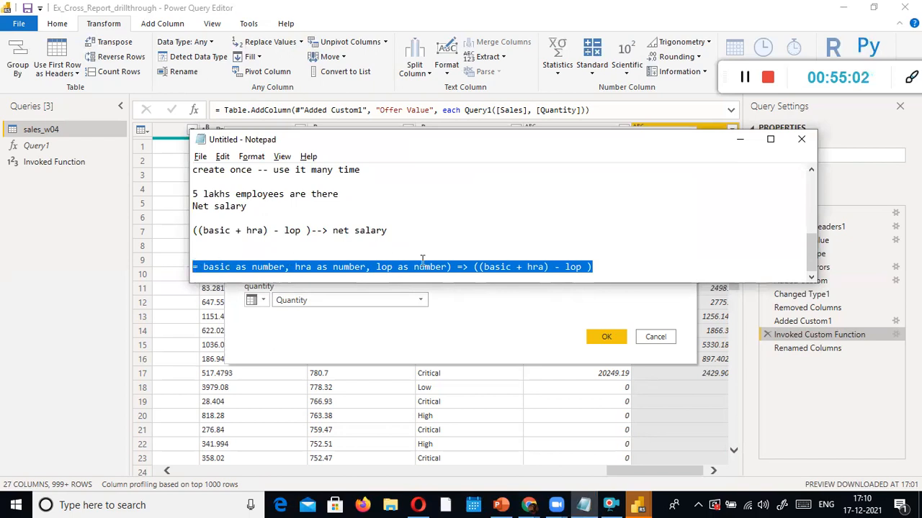
Compare the Notepad function notes with the custom function settings, switching back and forth
left_click(548, 260)
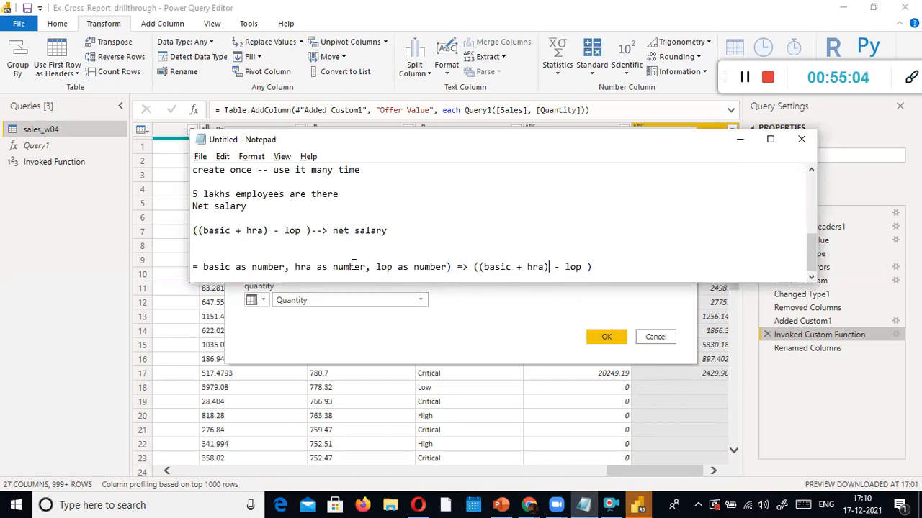
key("alt+Tab")
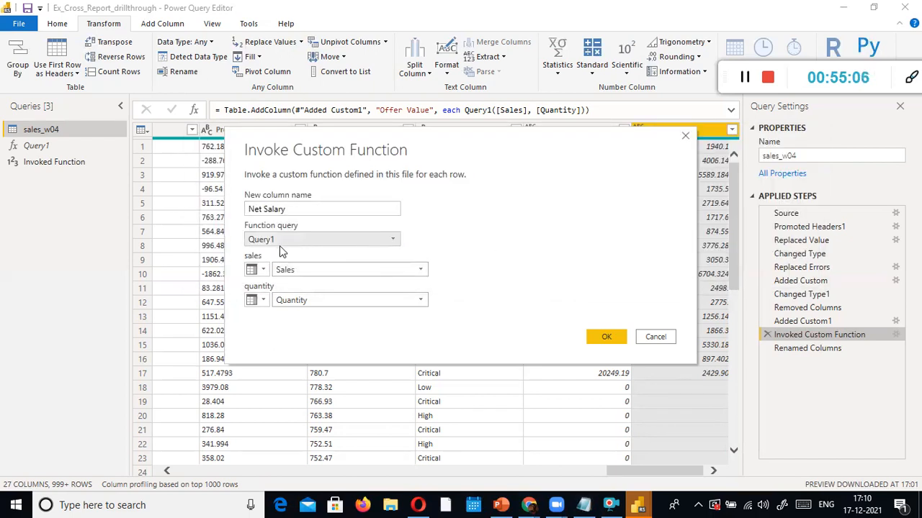
key("alt+Tab")
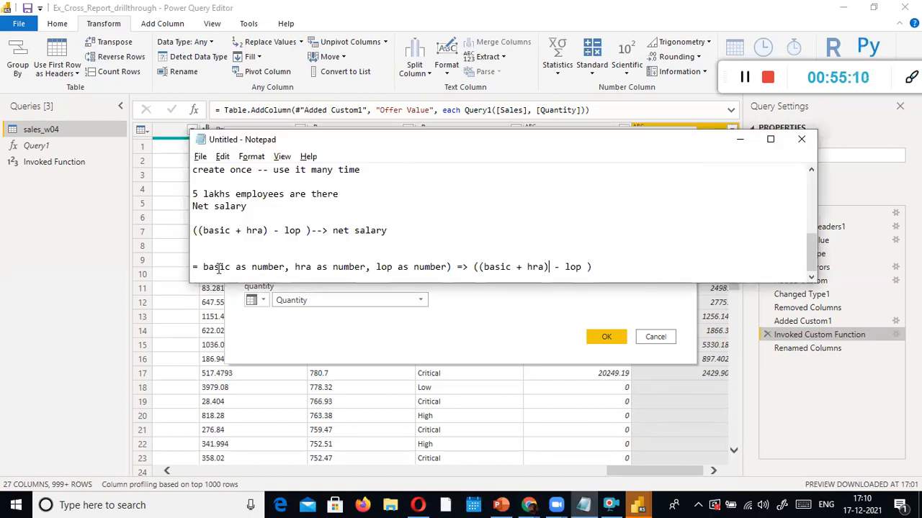
key("alt+Tab")
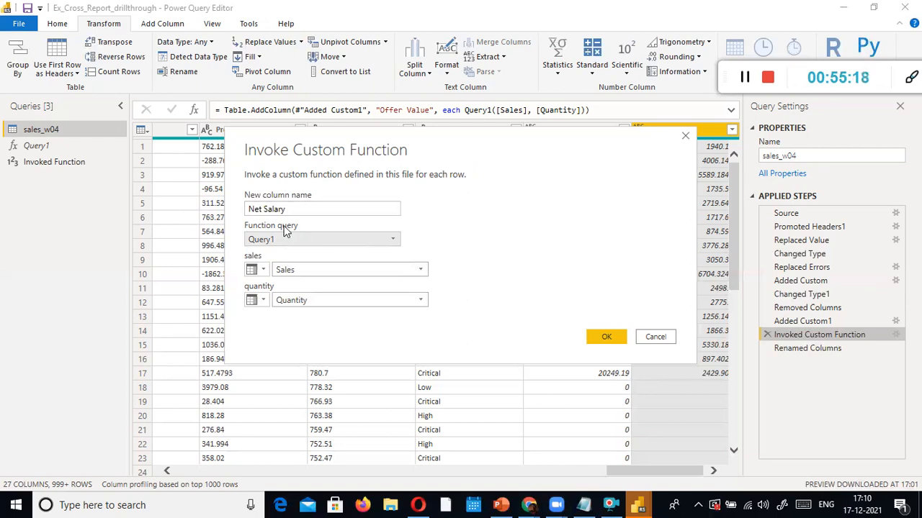
key("alt+Tab")
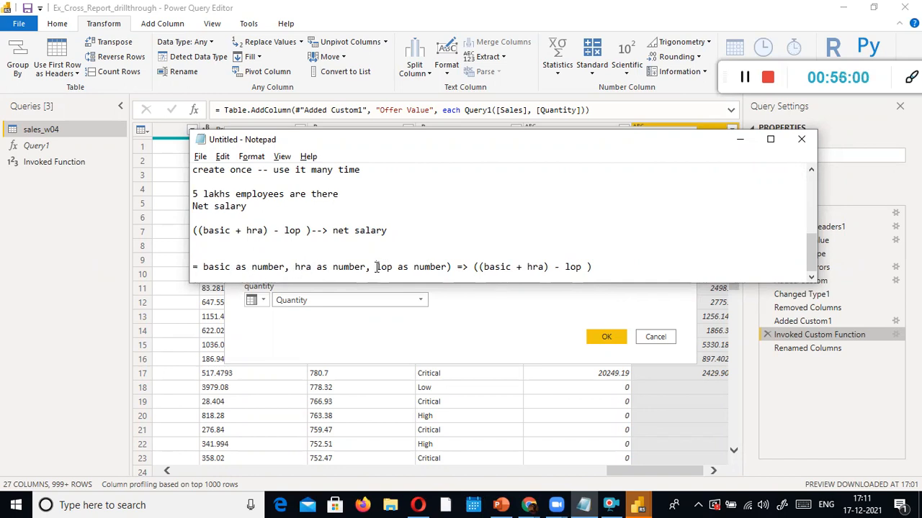
Highlight the ((basic + hra) - lop ) body, reposition and resize Notepad, then return to the dialog
left_click_drag(591, 266, 472, 266)
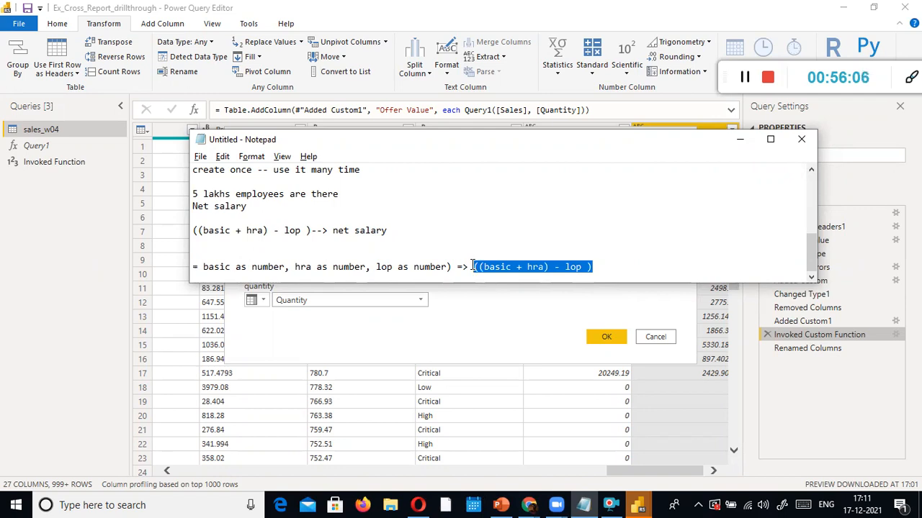
left_click(472, 266)
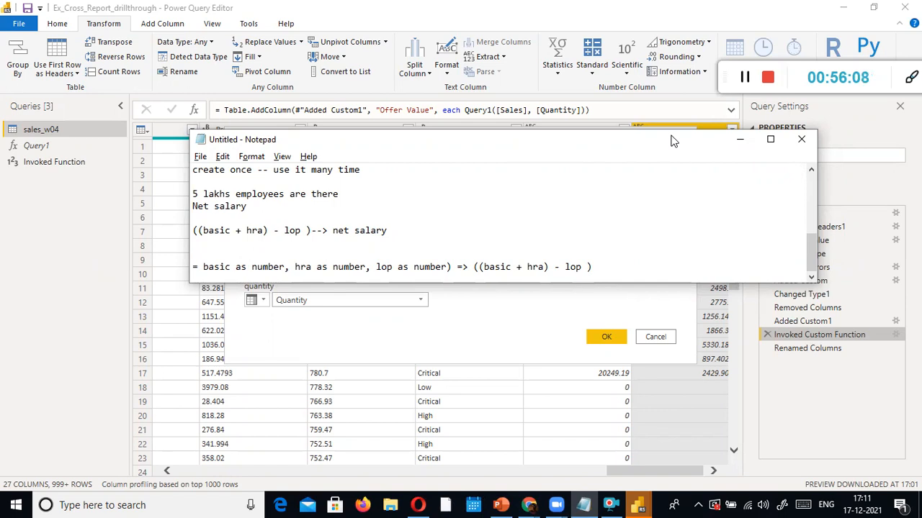
left_click_drag(660, 139, 647, 71)
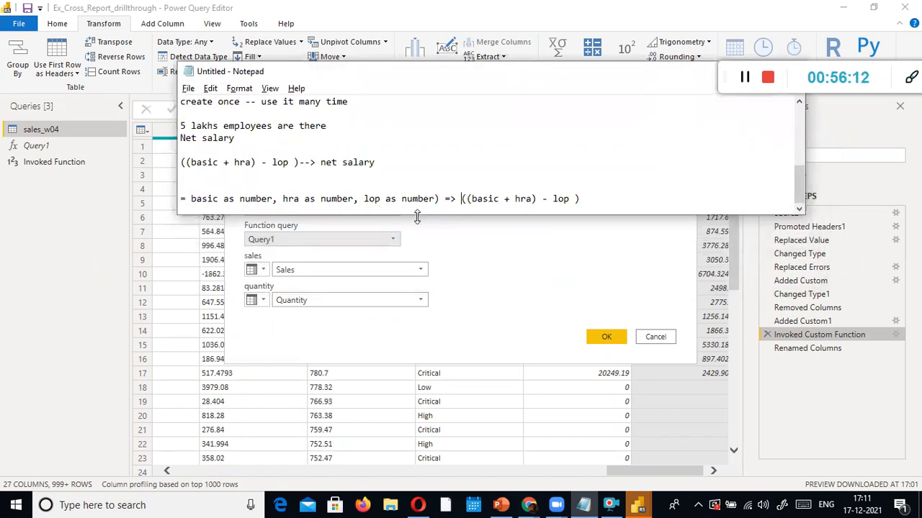
left_click_drag(417, 215, 416, 137)
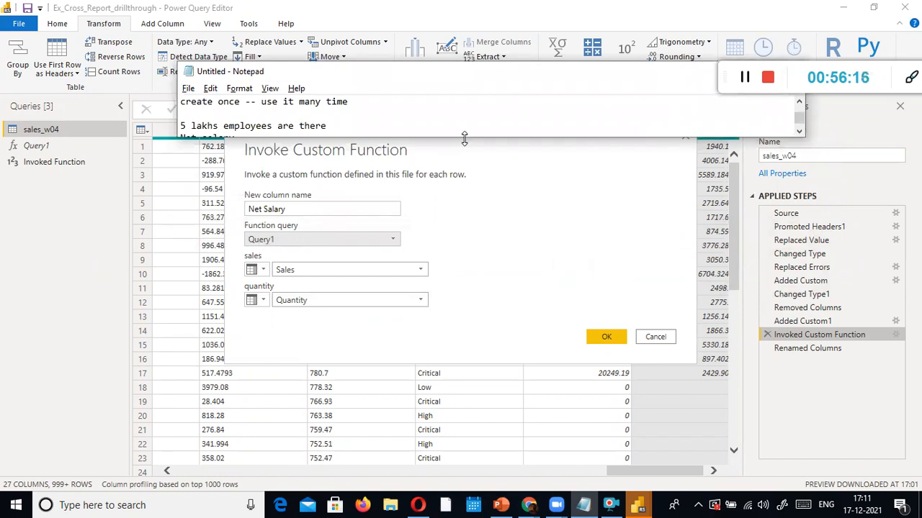
left_click_drag(464, 138, 464, 233)
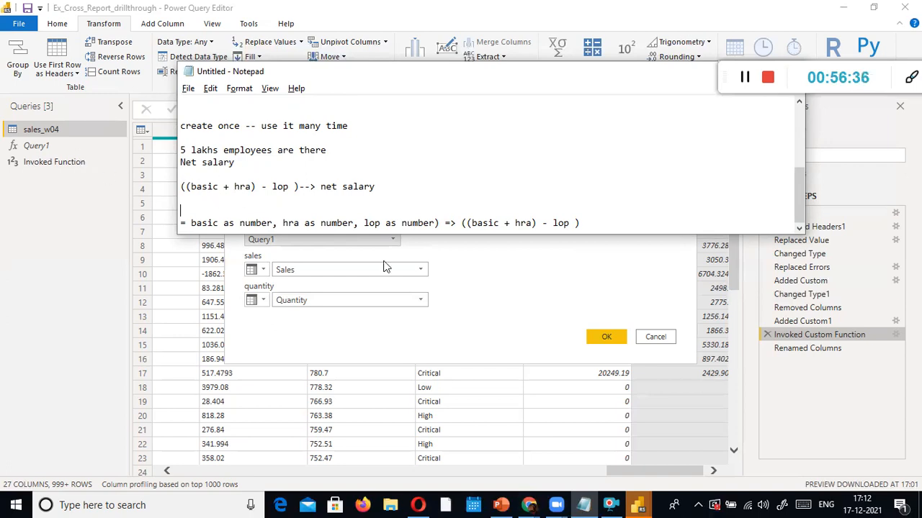
left_click(501, 268)
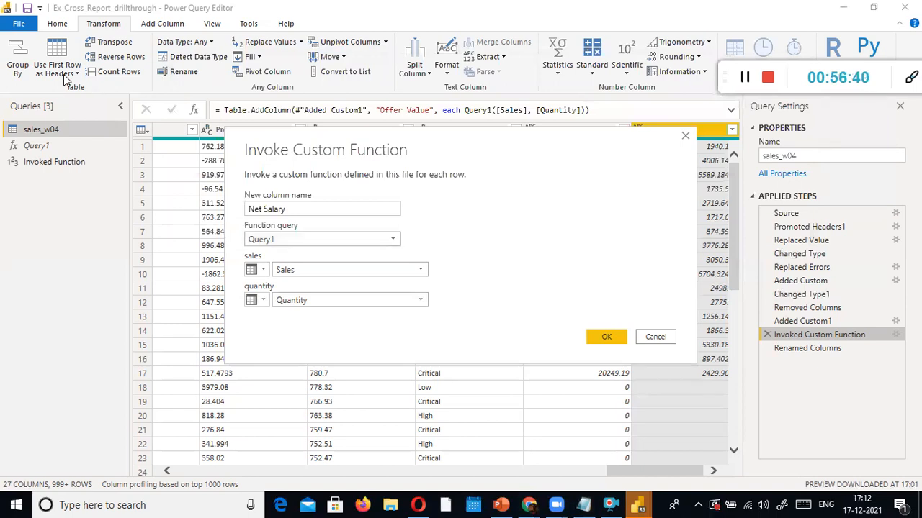
left_click(655, 337)
left_click(162, 23)
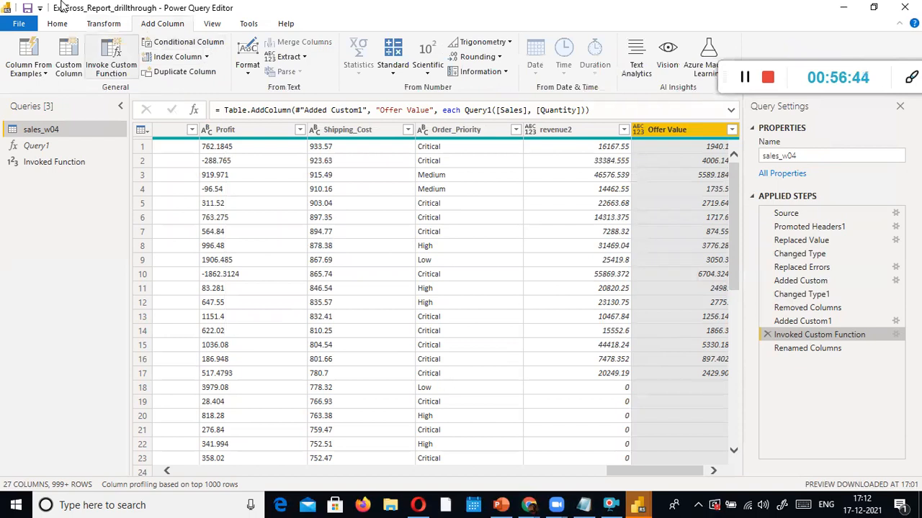
left_click(111, 58)
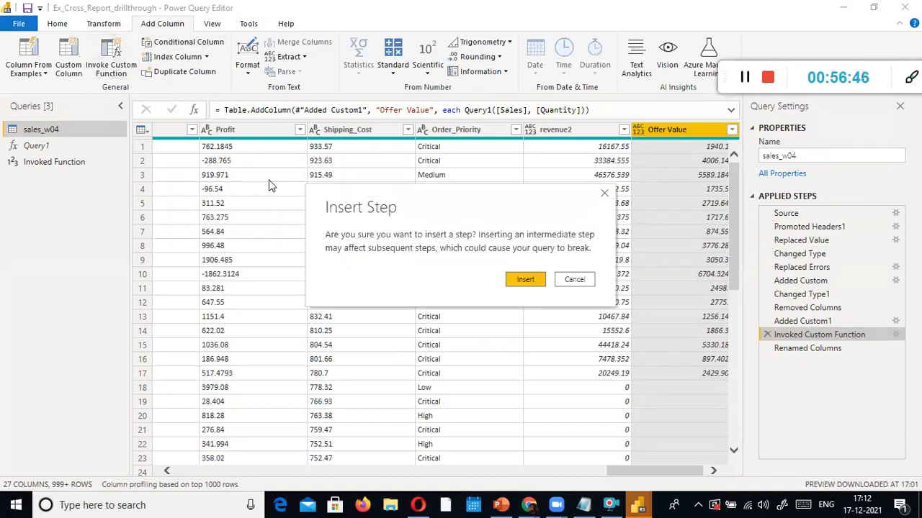
left_click(525, 280)
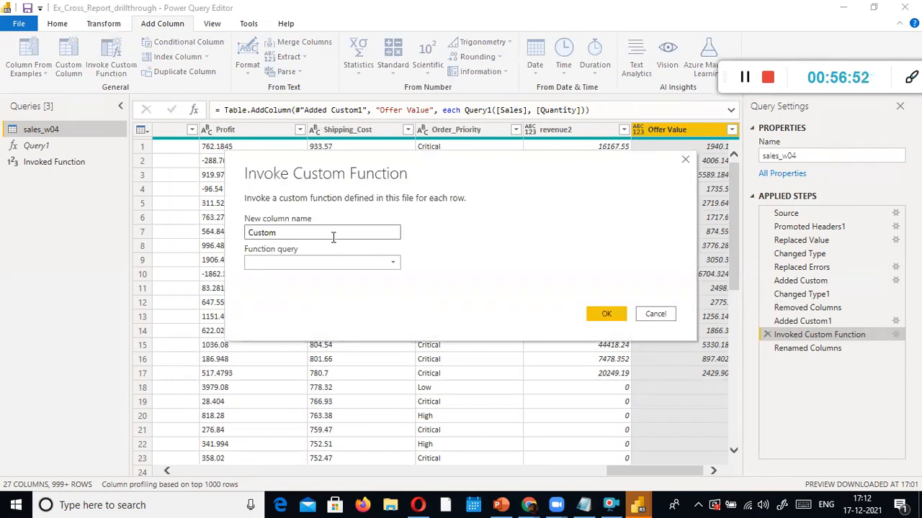
key("ctrl+a")
type("NetSalary")
key("Tab")
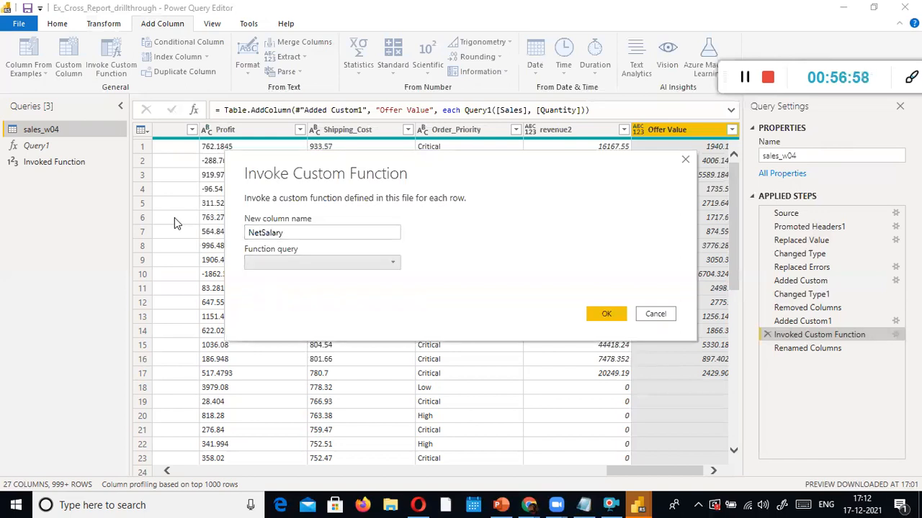
left_click(388, 265)
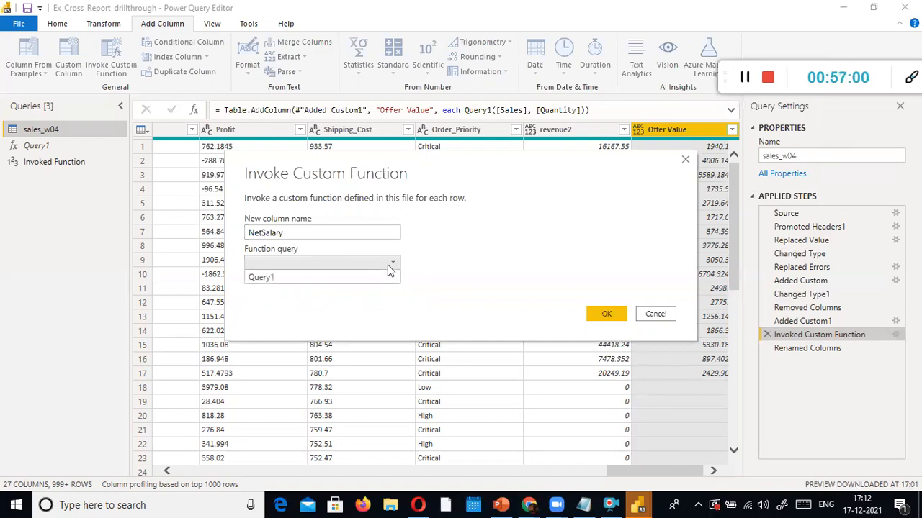
left_click(279, 275)
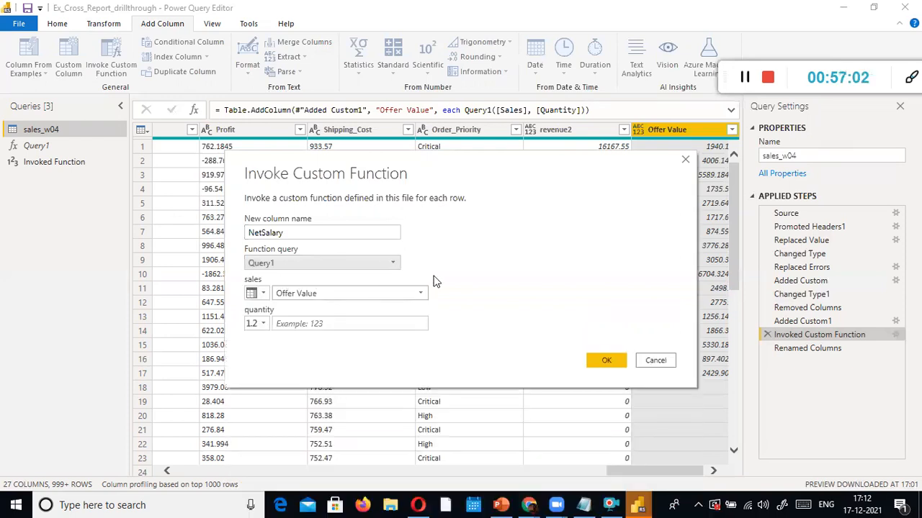
key("alt+Tab")
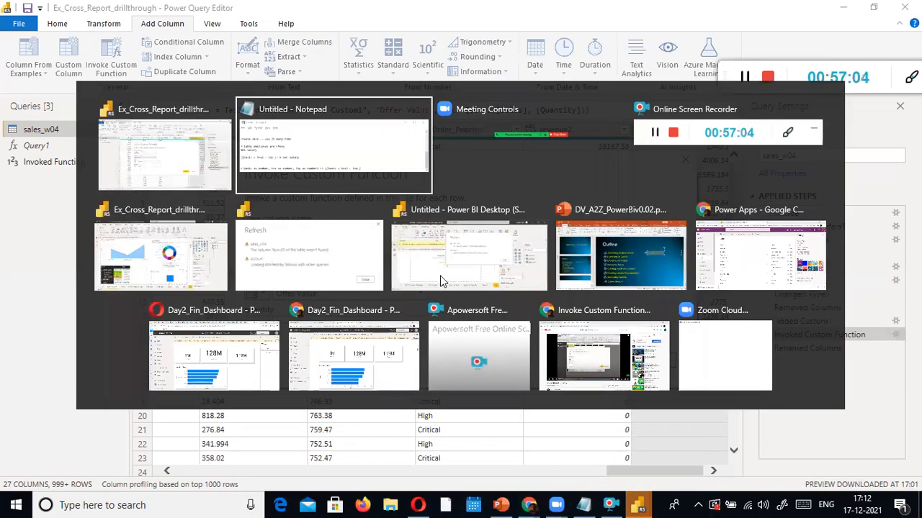
key("shift+Home")
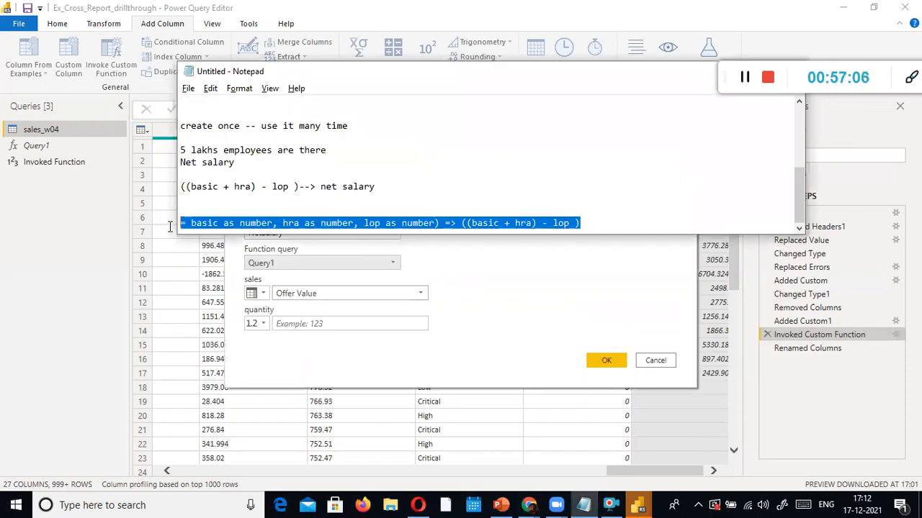
key("alt+Tab")
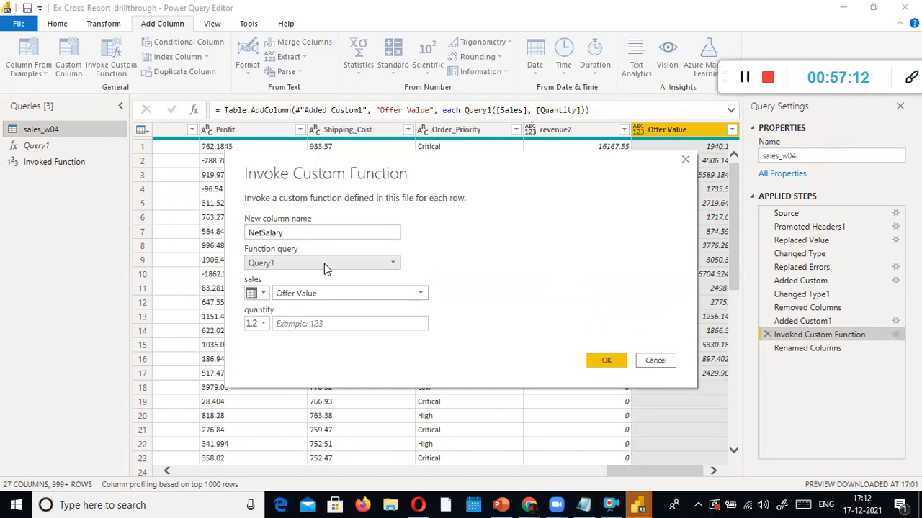
double_click(285, 233)
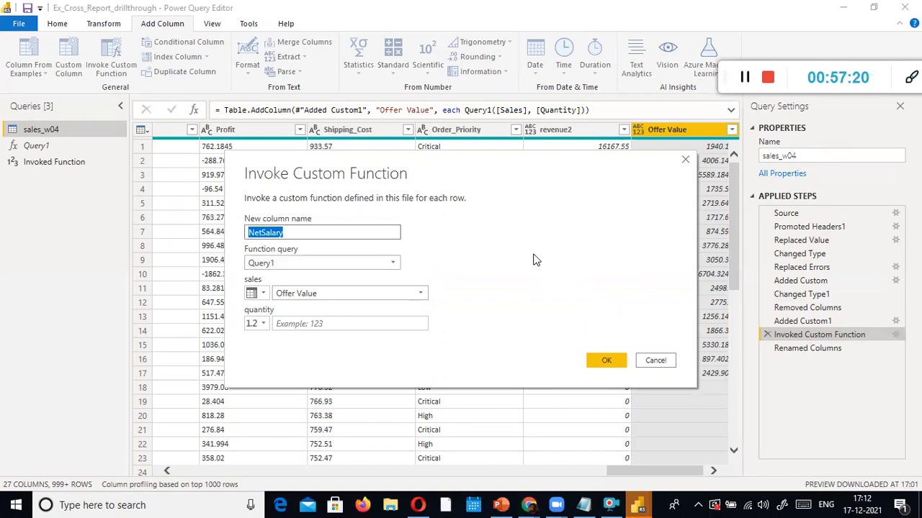
left_click(341, 243)
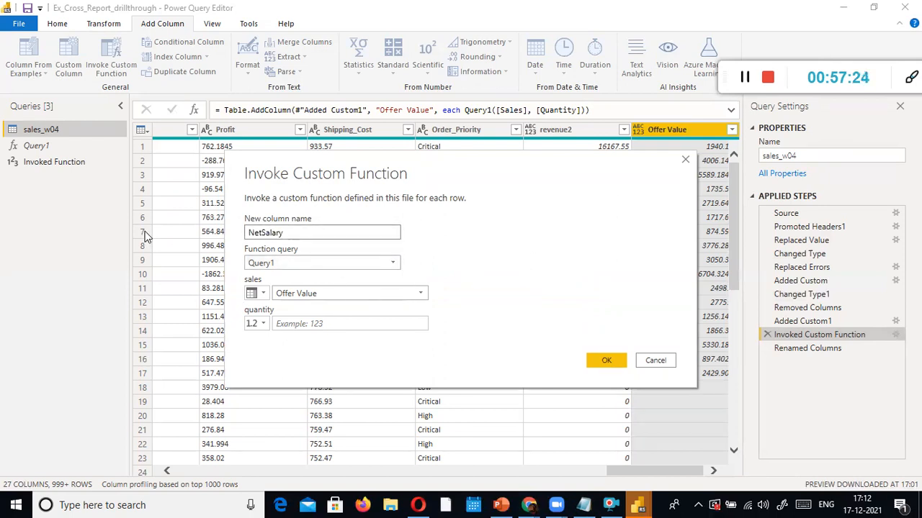
left_click(323, 264)
left_click(322, 277)
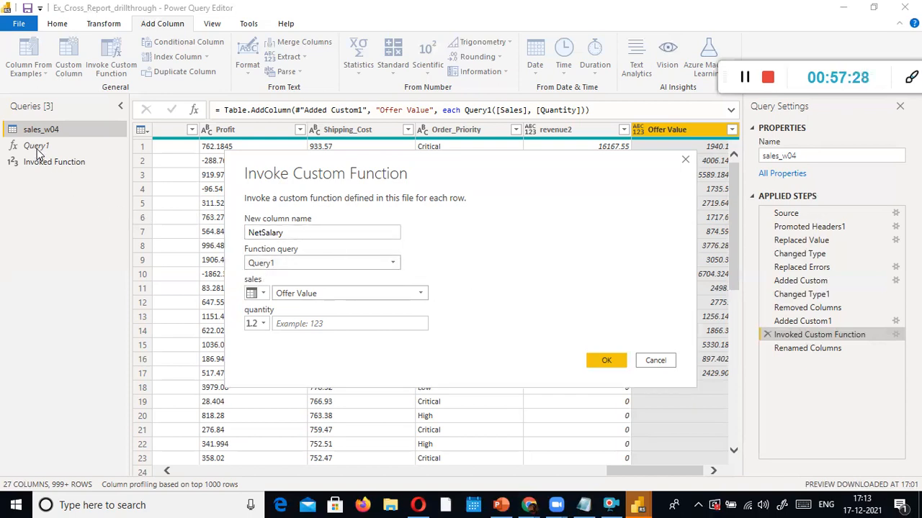
left_click(655, 361)
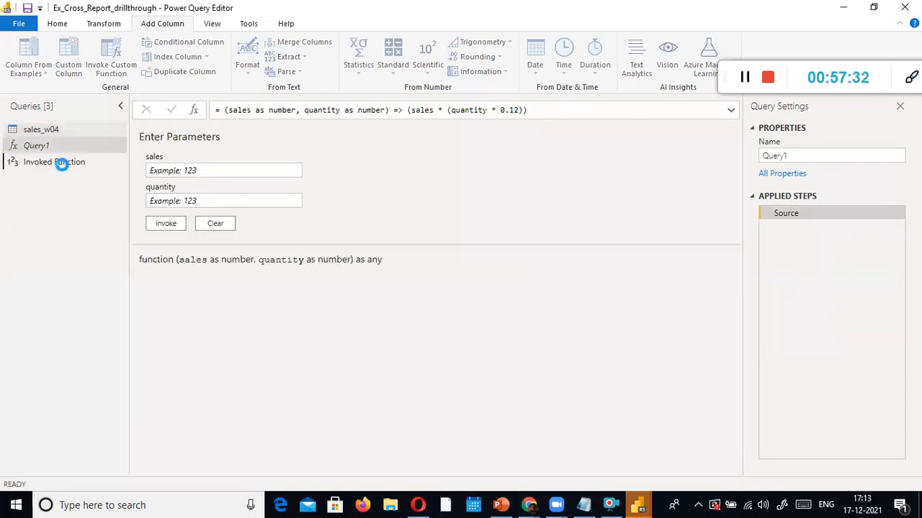
Check the Invoked Function result of 360 and view Query1's definition, dismissing the New Query menu
left_click(62, 164)
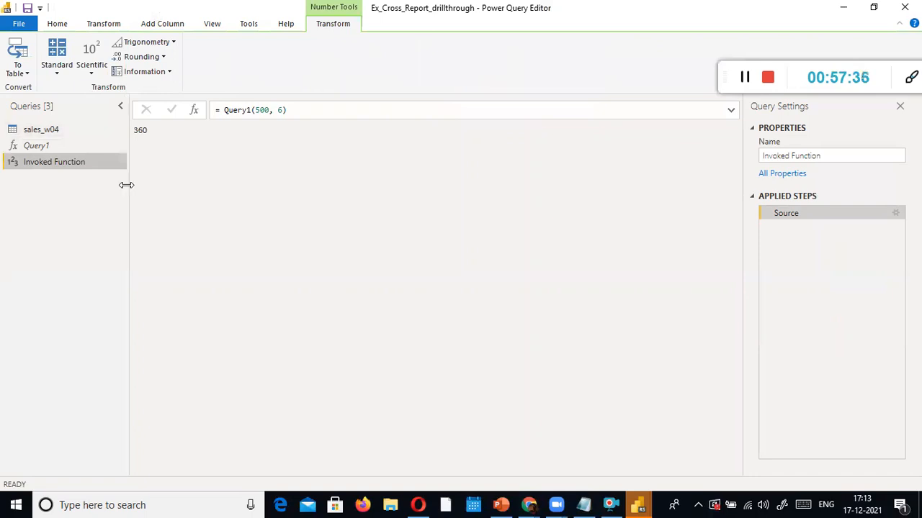
left_click(45, 148)
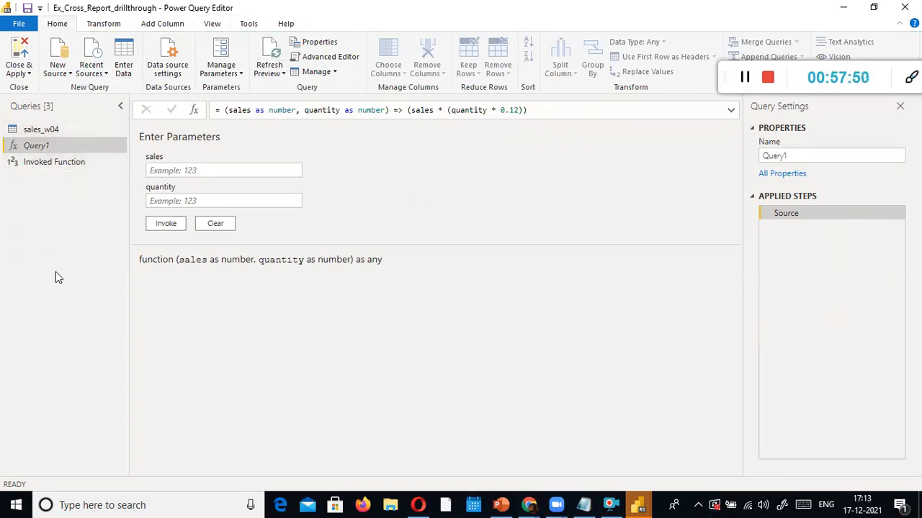
right_click(53, 211)
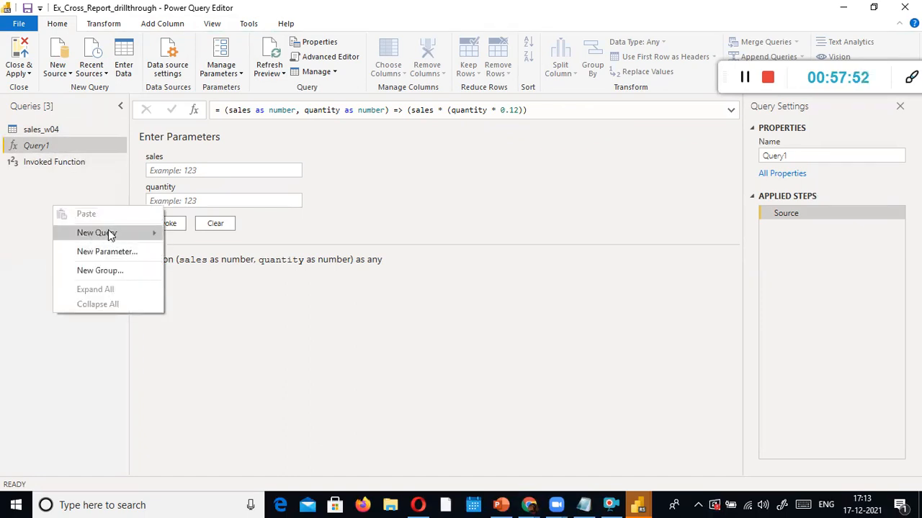
mouse_move(108, 232)
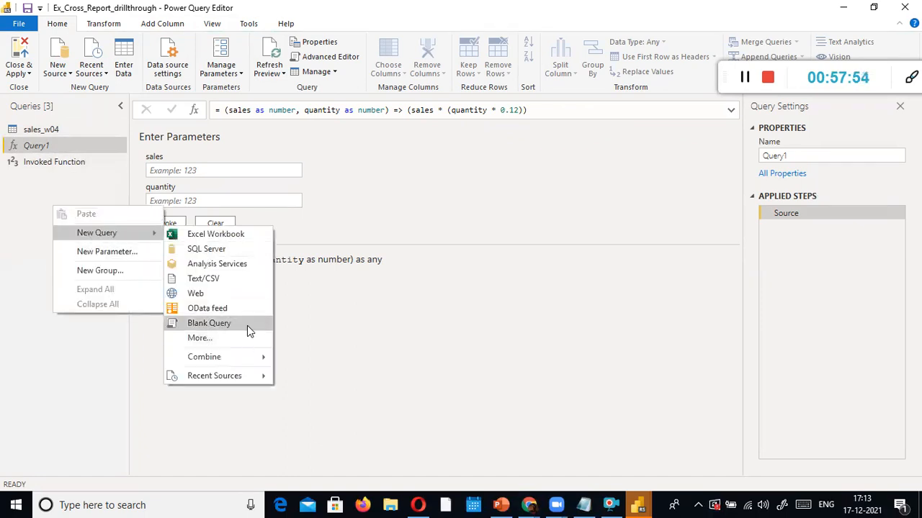
left_click(566, 217)
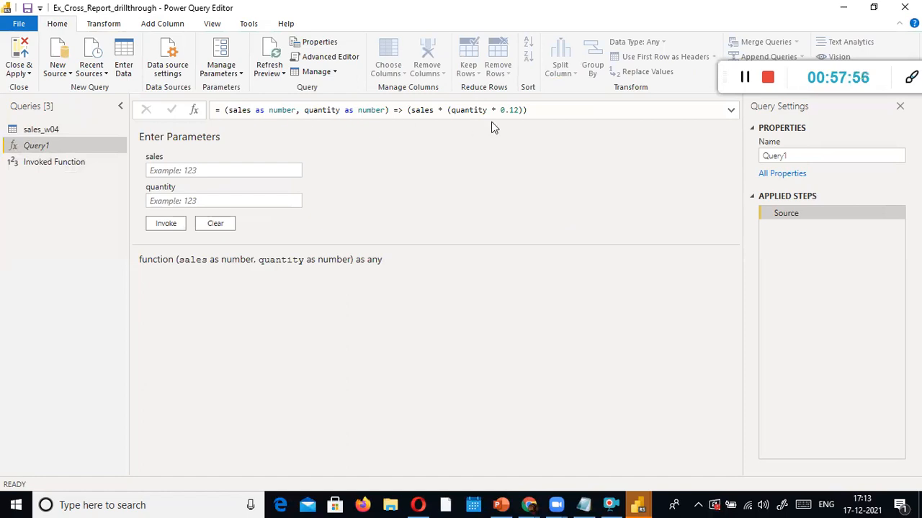
left_click(384, 110)
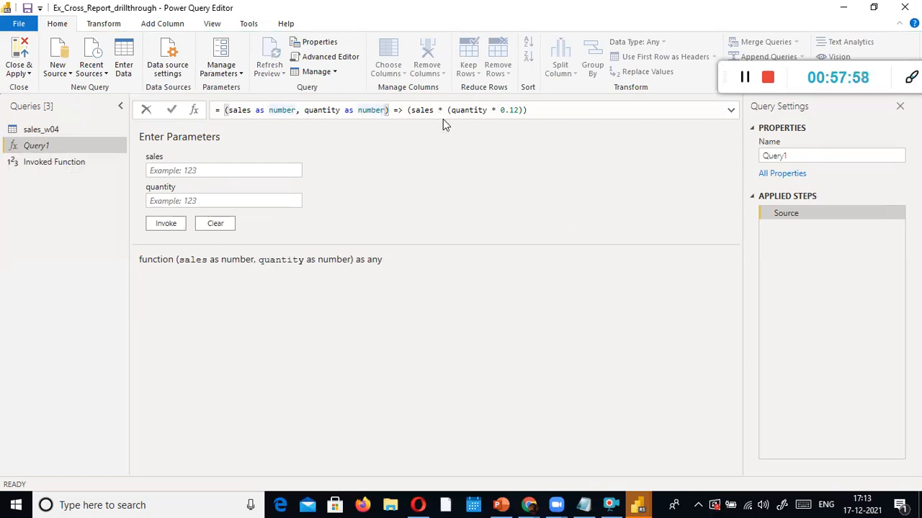
key("ctrl+Left")
key("ctrl+Left")
key("ctrl+Left")
key("ctrl+Left")
key("ctrl+Left")
key("ctrl+Left")
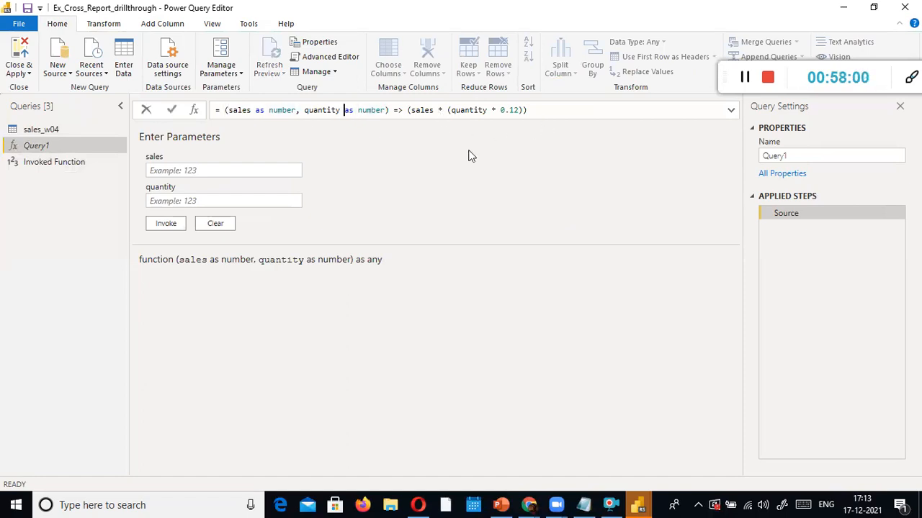
key("ctrl+shift+Right")
left_click(417, 111)
left_click(413, 111)
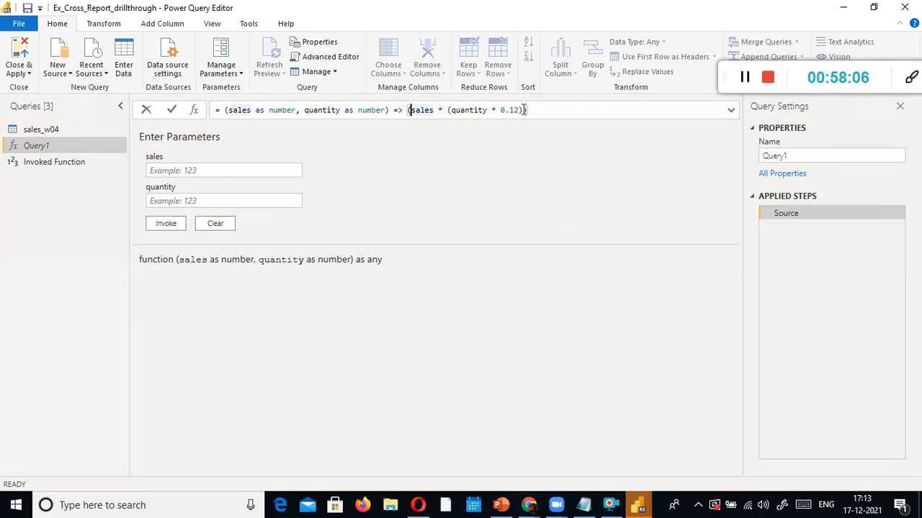
type("S")
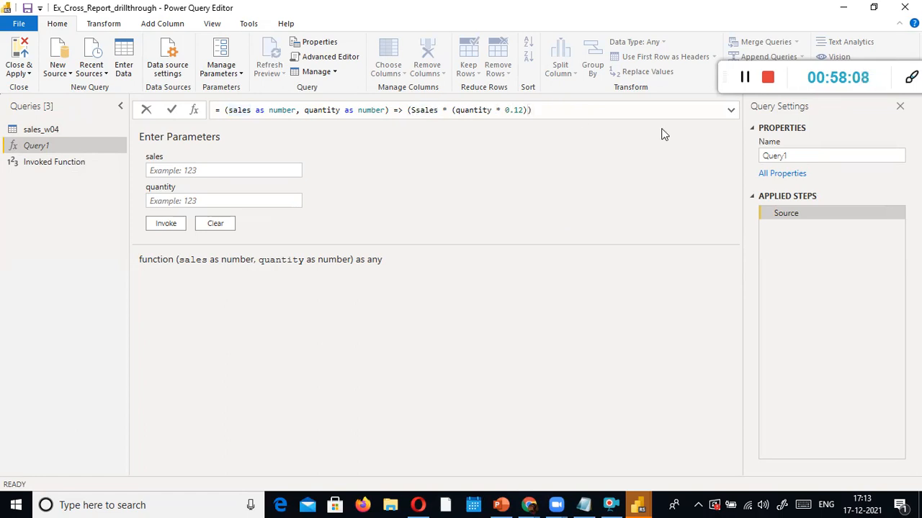
key("Return")
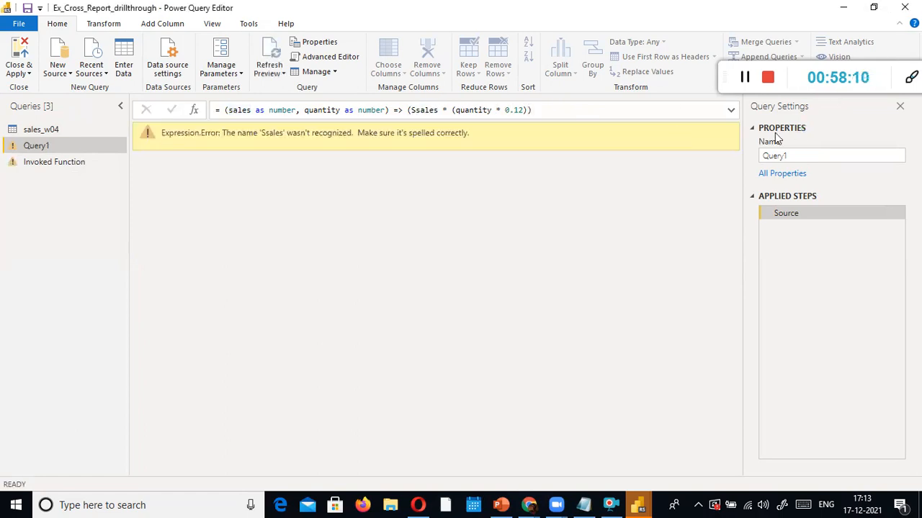
left_click(420, 111)
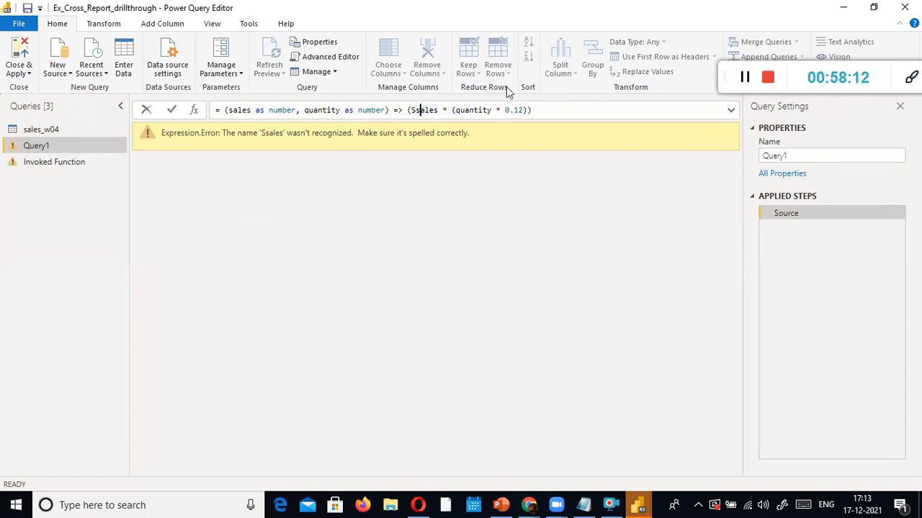
key("Left")
key("Left")
key("Delete")
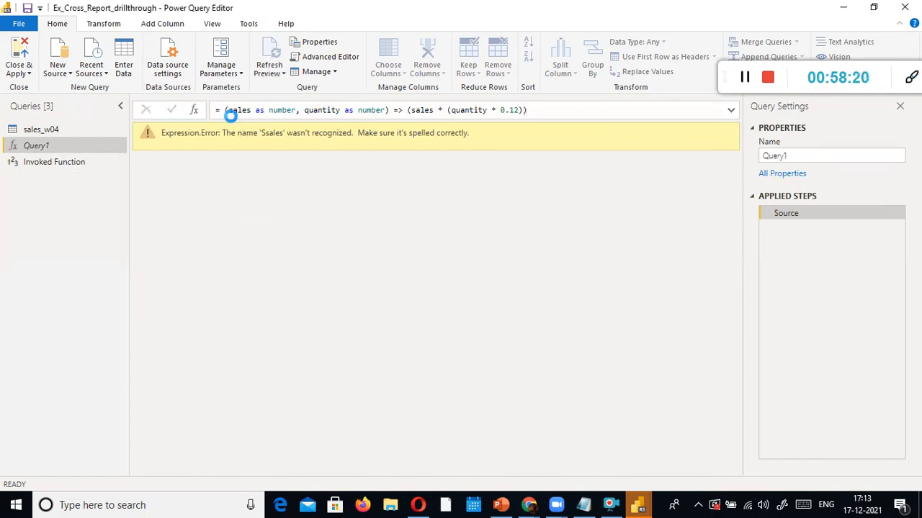
key("Return")
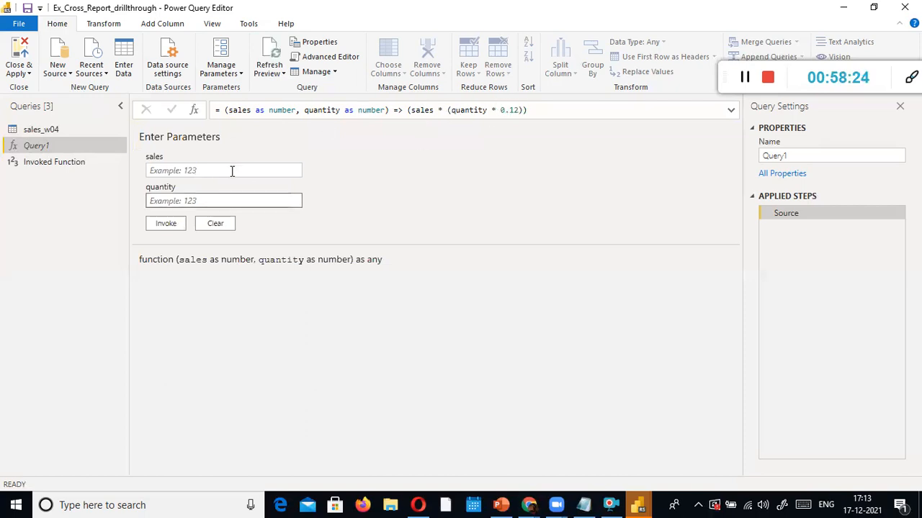
Invoke Query1 with sales 100000 and quantity 10, then reopen the Query1 definition
left_click(195, 169)
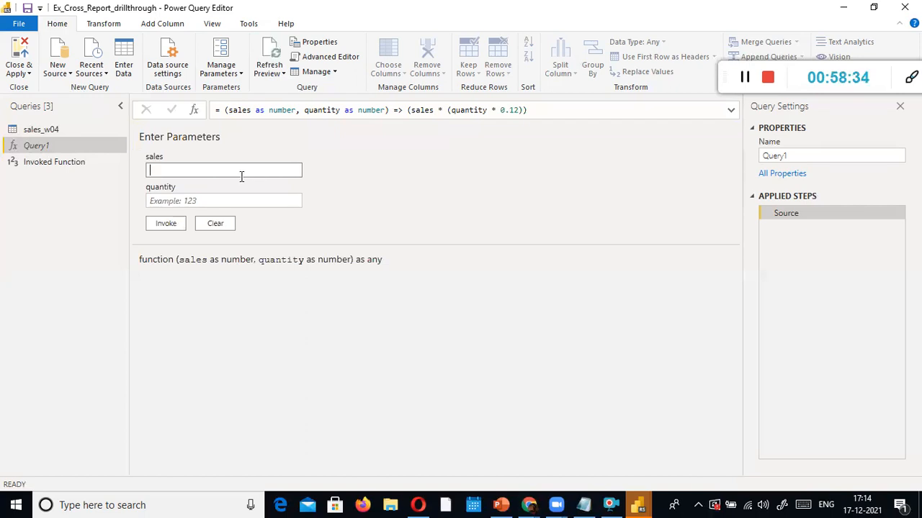
type("100000")
left_click(270, 200)
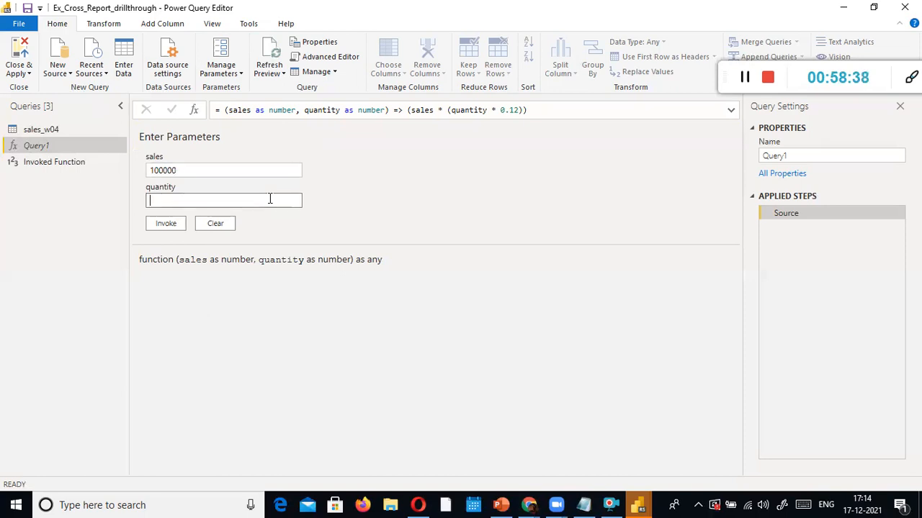
type("10")
left_click(166, 225)
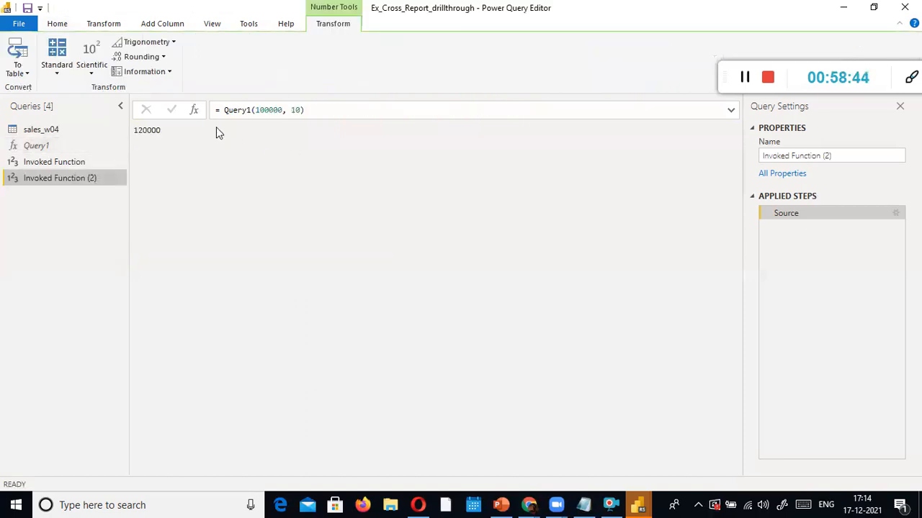
left_click(33, 145)
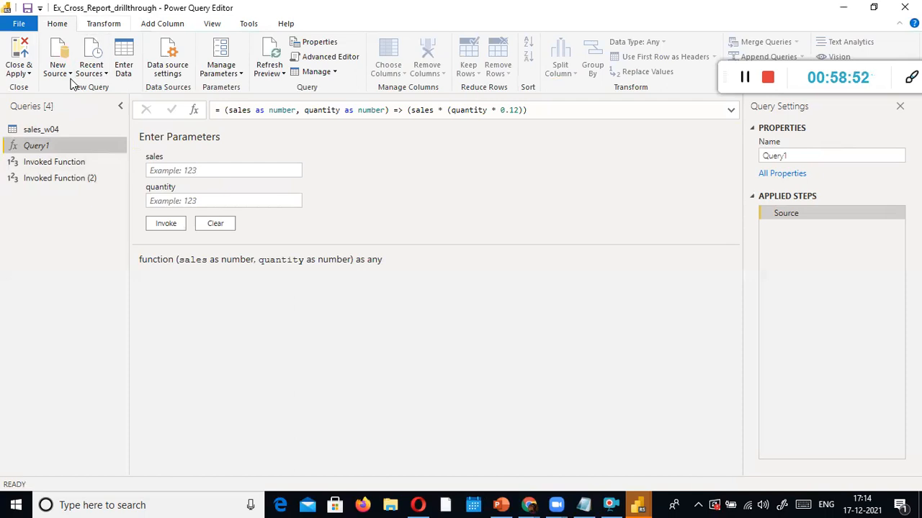
left_click(43, 130)
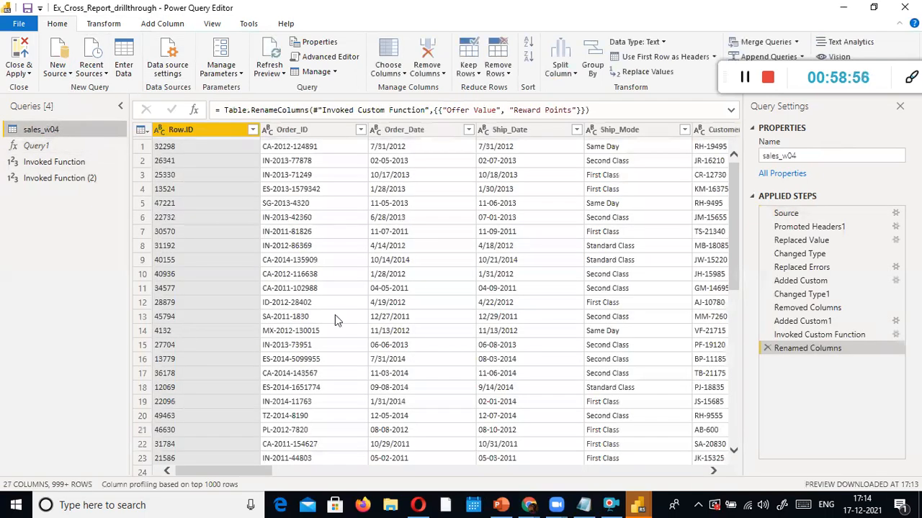
left_click_drag(231, 471, 459, 471)
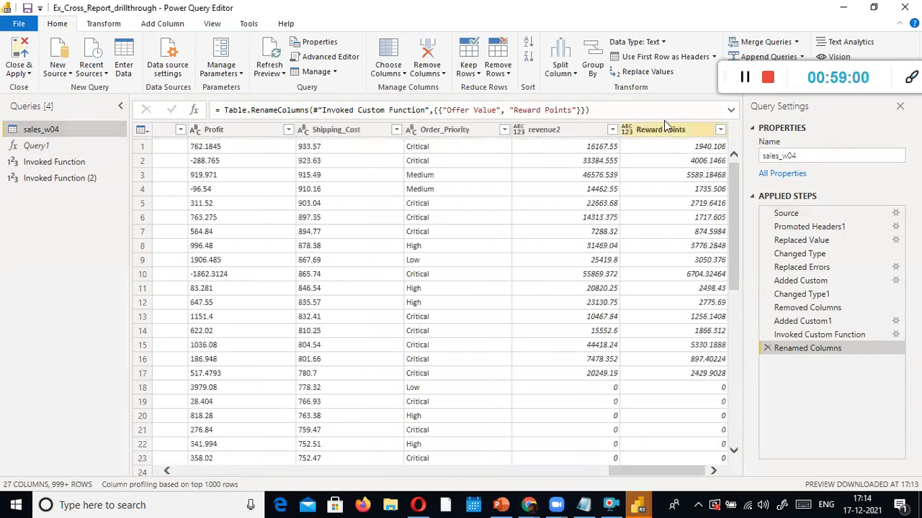
left_click(663, 128)
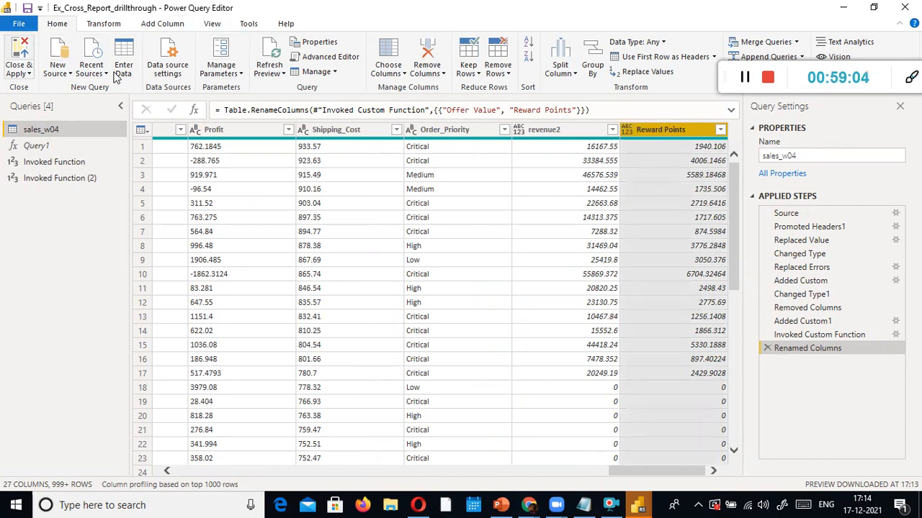
left_click(36, 146)
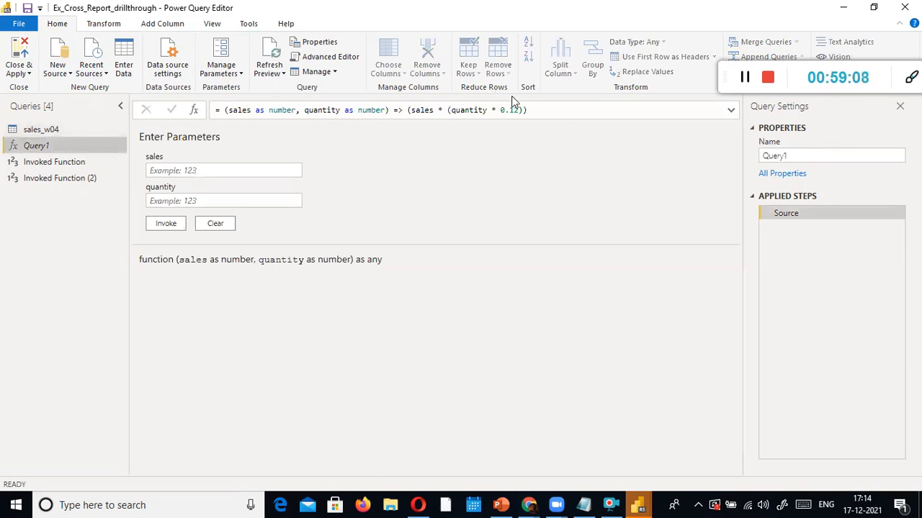
left_click_drag(407, 110, 561, 106)
left_click_drag(403, 110, 205, 117)
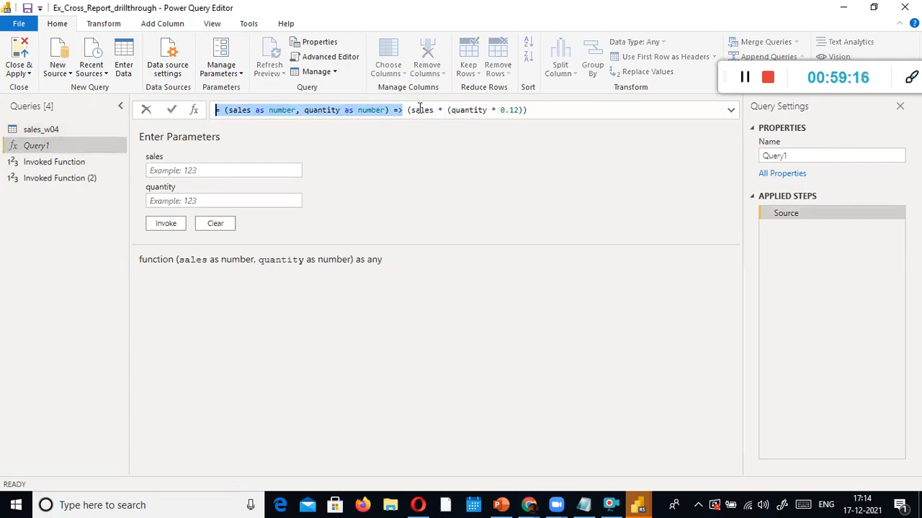
left_click(232, 113)
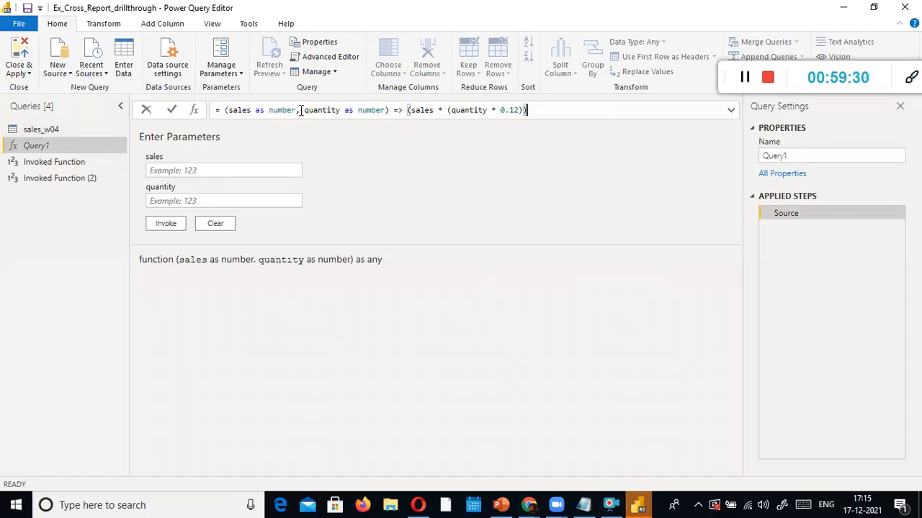
left_click(387, 109)
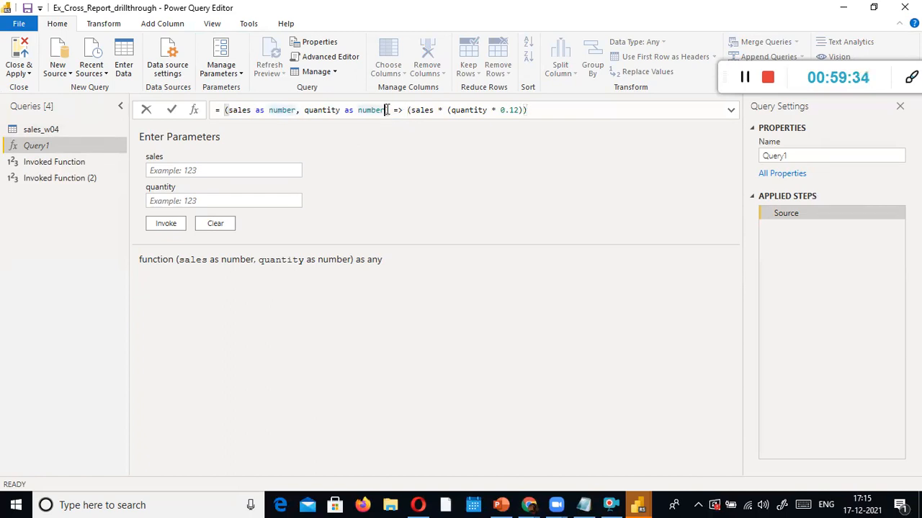
left_click(220, 113)
left_click_drag(225, 109, 213, 110)
left_click(226, 111)
double_click(396, 110)
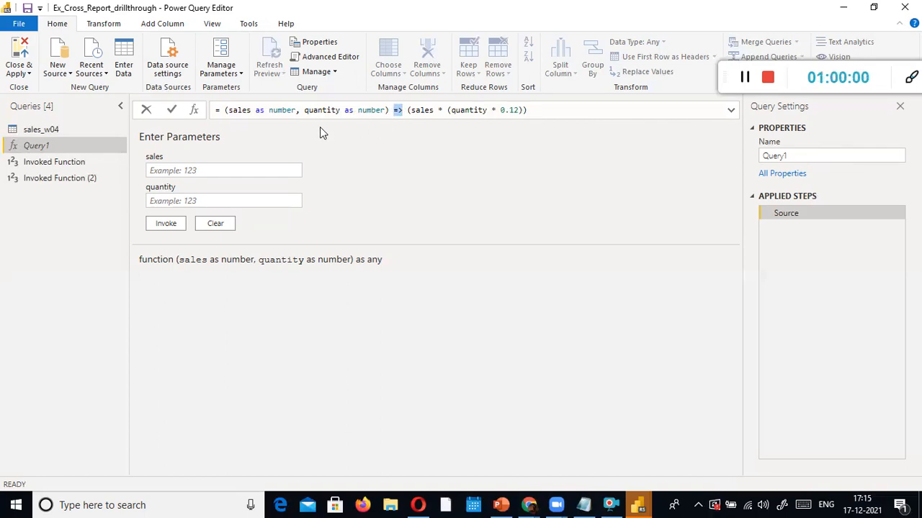
left_click(415, 110)
left_click(549, 109)
left_click(55, 143)
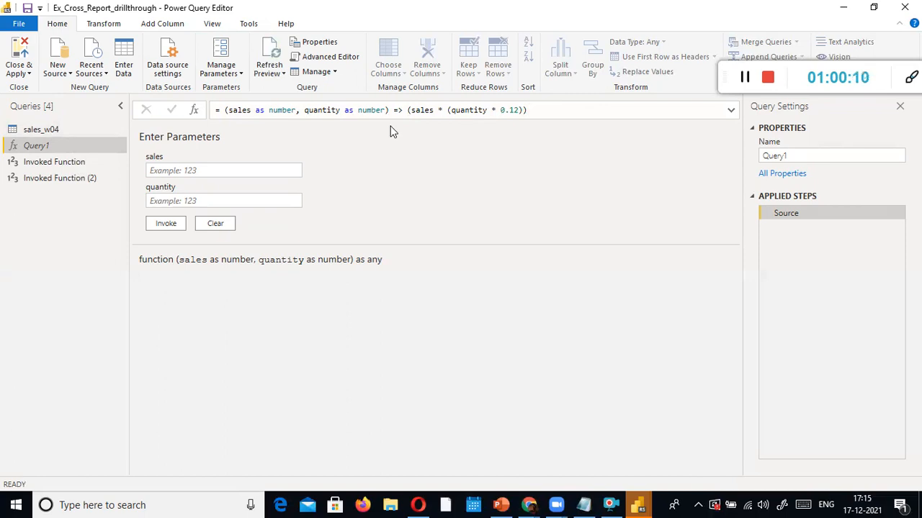
left_click(40, 131)
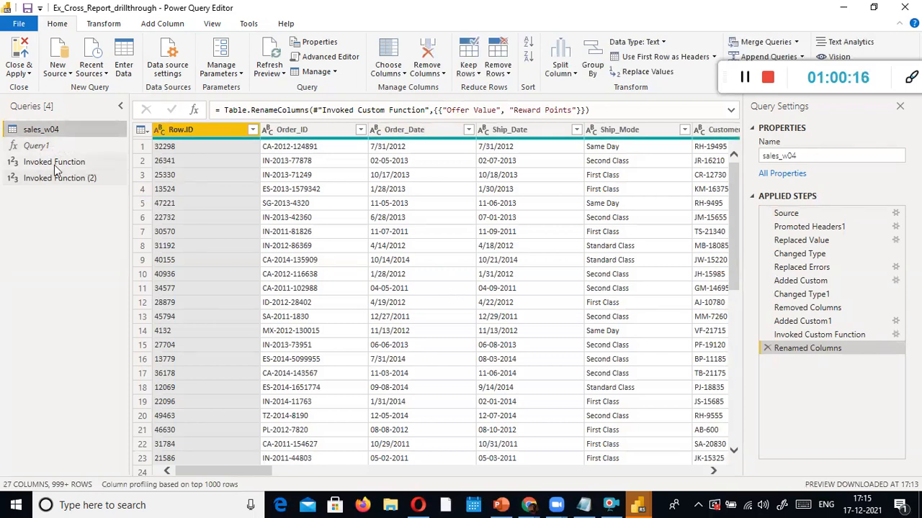
left_click(34, 145)
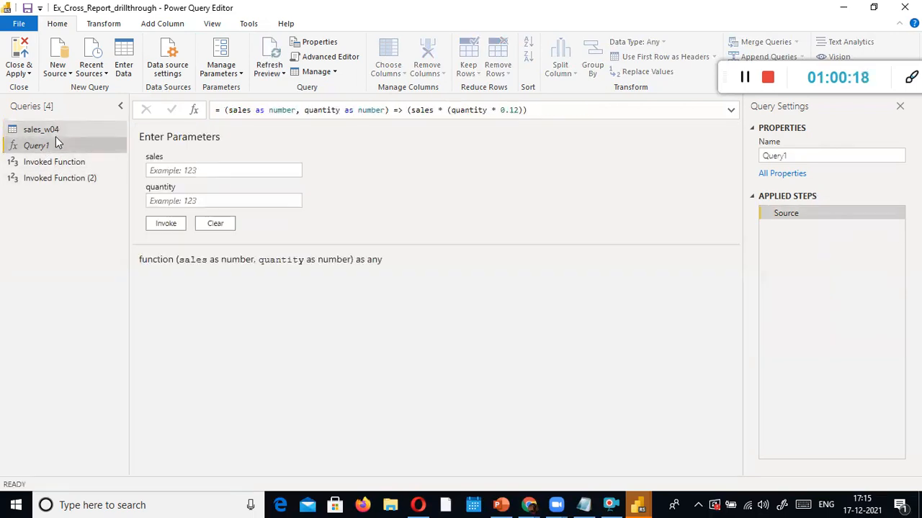
left_click(408, 109)
type("(")
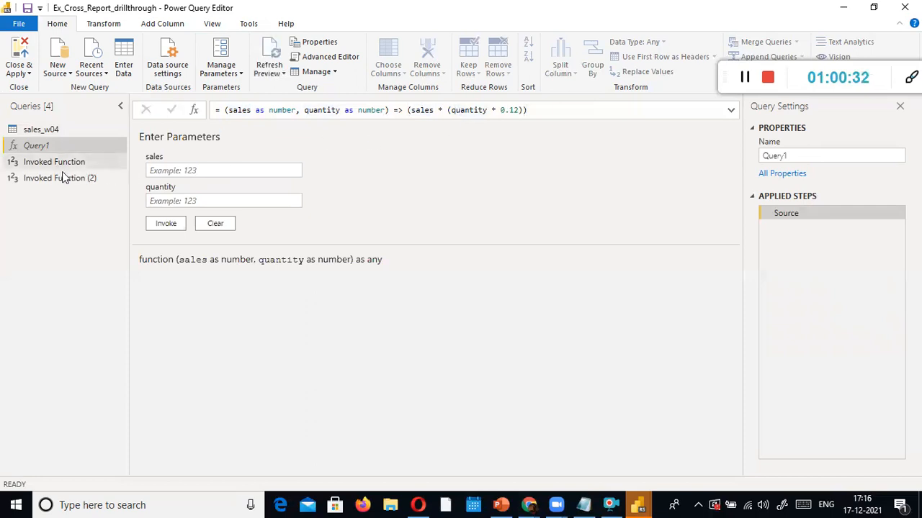
On sales_w04, name the new invoked column NetSalary and pick Query1 as its function
left_click(33, 126)
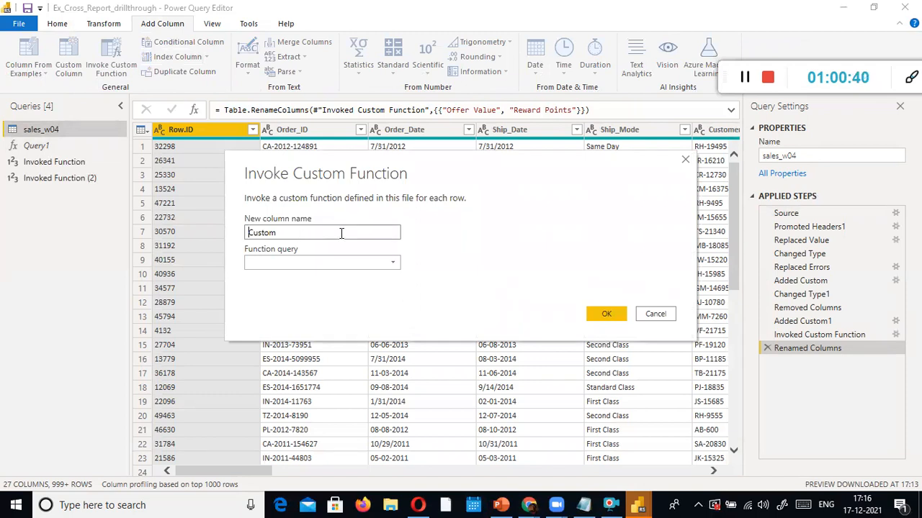
left_click_drag(341, 232, 193, 231)
type("NetSalary")
left_click(392, 262)
left_click(323, 280)
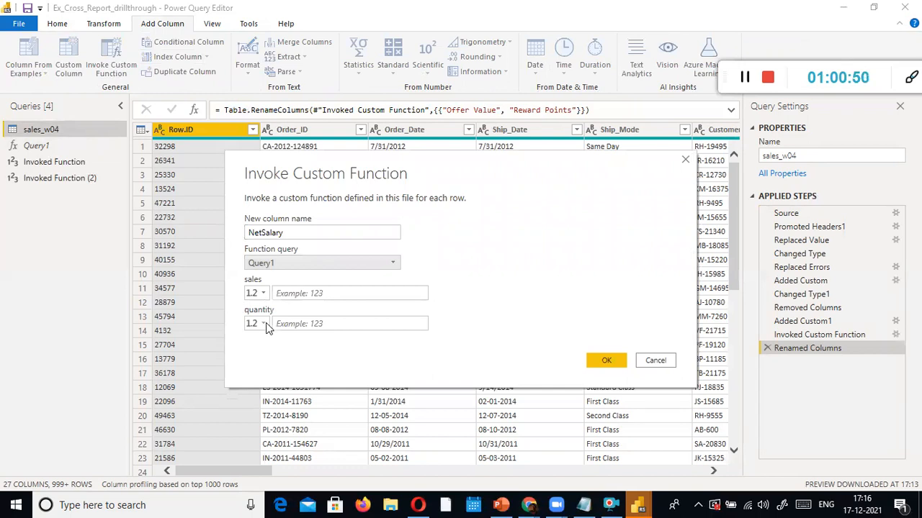
Map the sales parameter to the Sales column and quantity to the Quantity column
left_click(277, 294)
left_click(264, 293)
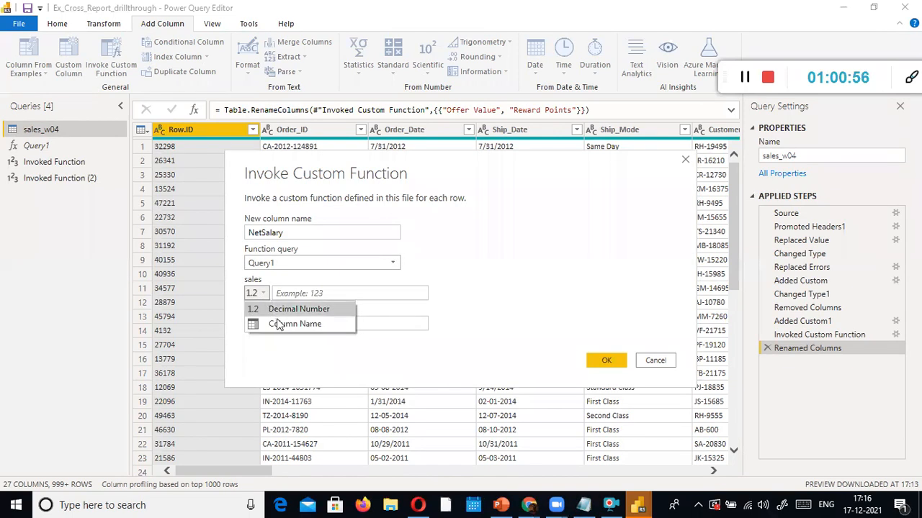
left_click(277, 323)
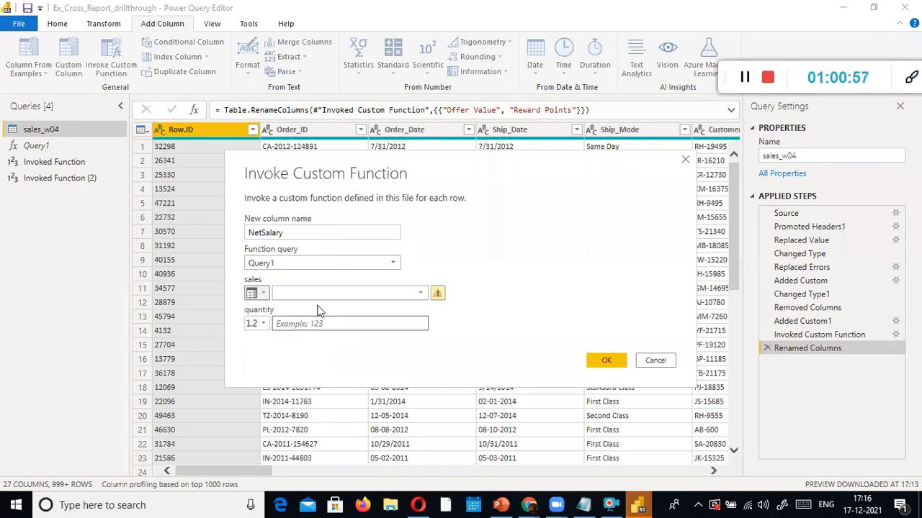
left_click(421, 293)
left_click(355, 280)
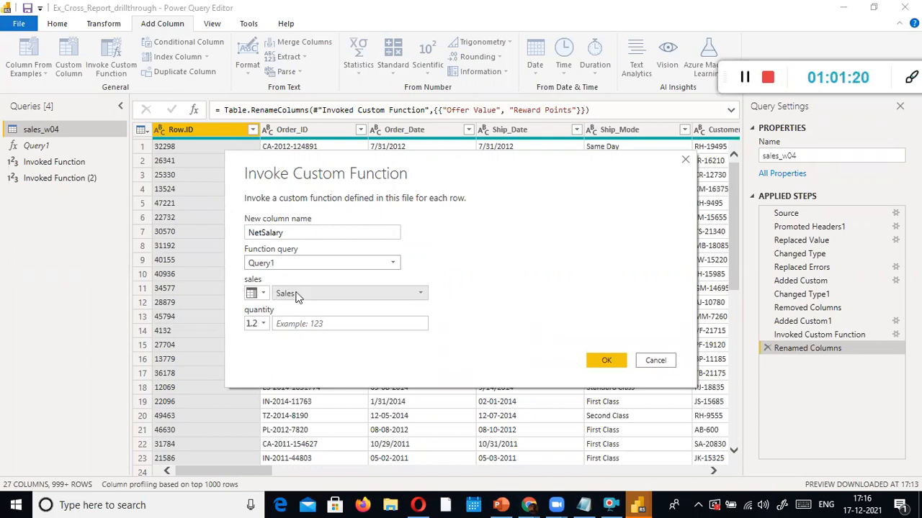
left_click(261, 326)
left_click(268, 353)
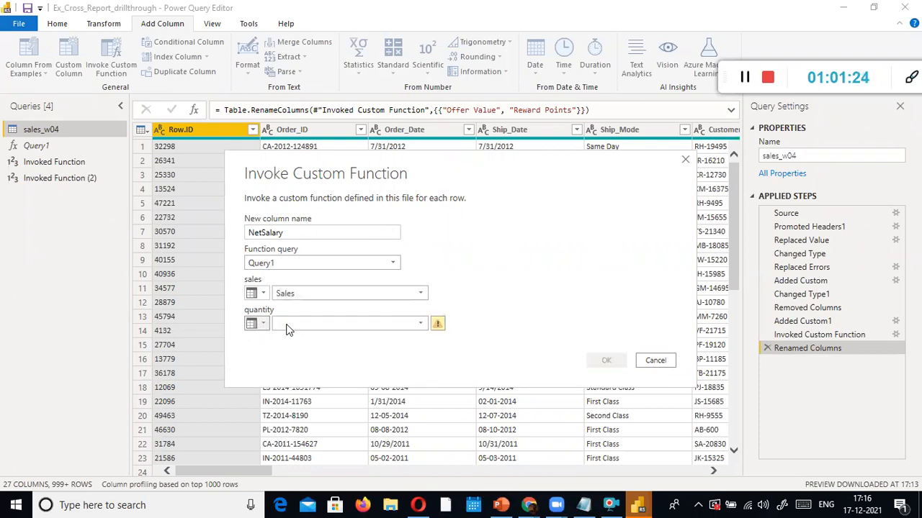
left_click(420, 323)
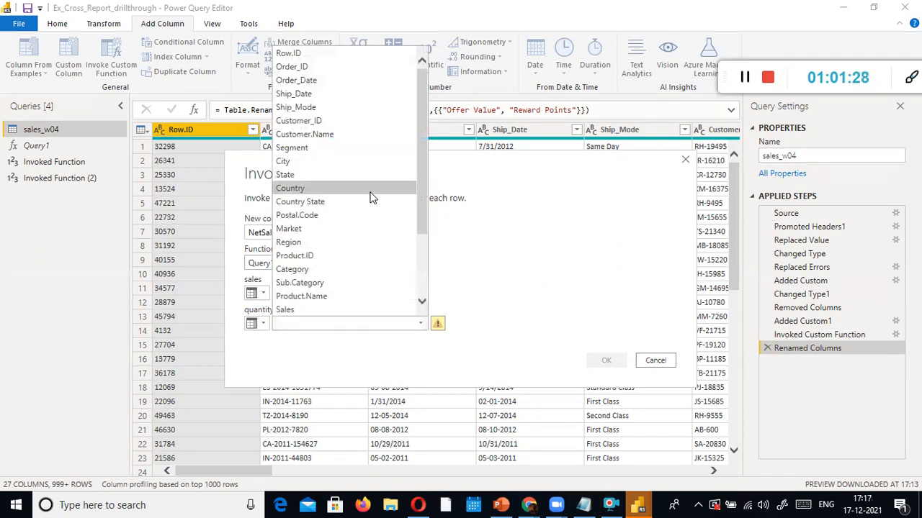
scroll(370, 209, "down", 1)
scroll(346, 260, "down", 1)
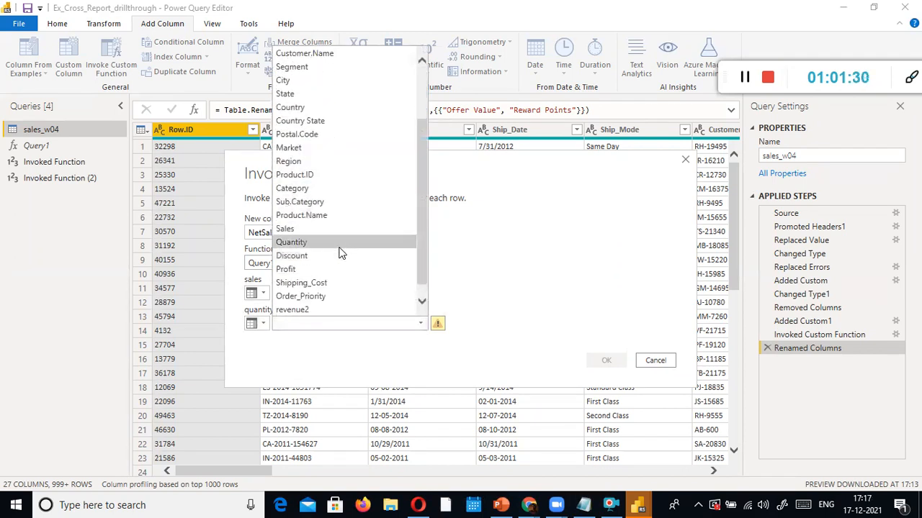
left_click(339, 245)
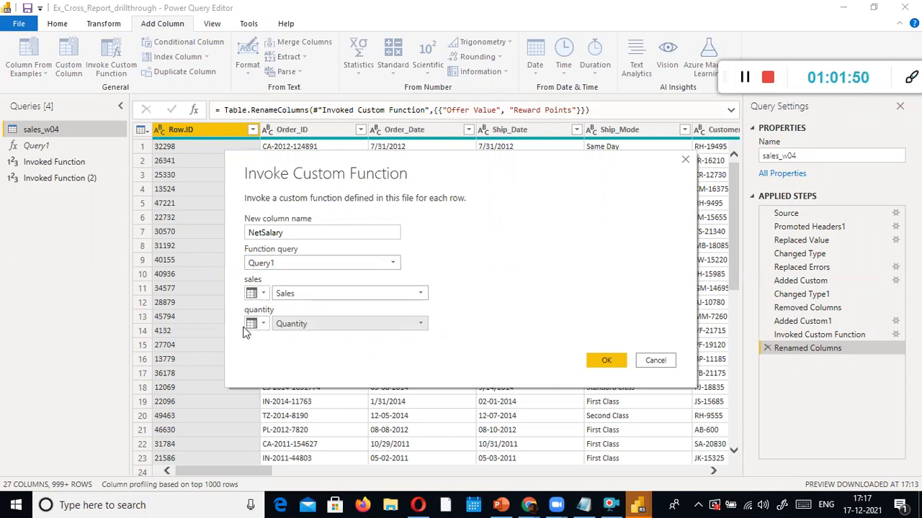
key("alt+Tab")
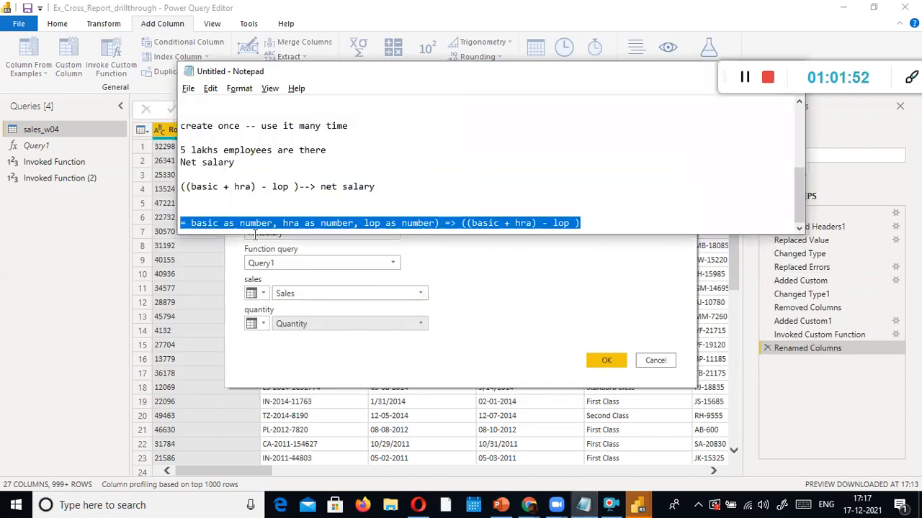
Look at the hra part of the Notepad formula, then cancel the NetSalary Invoke Custom Function dialog
left_click(197, 222)
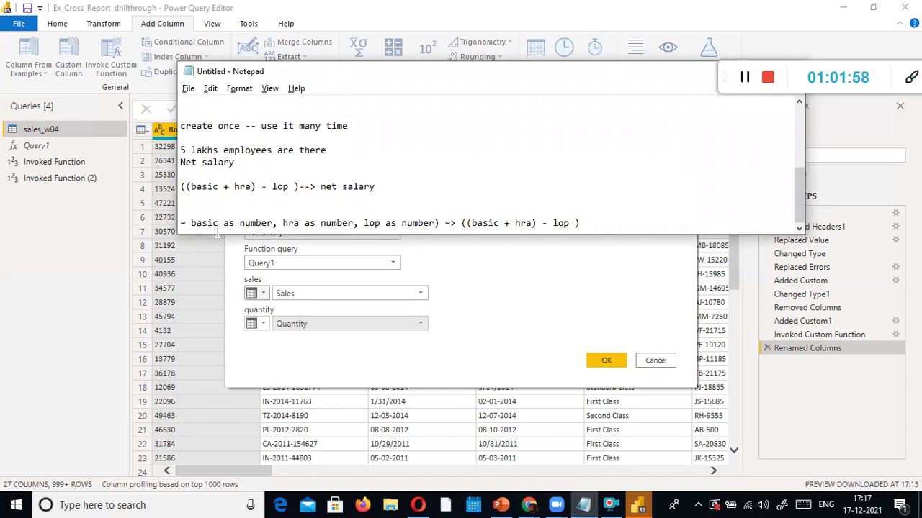
left_click(301, 223)
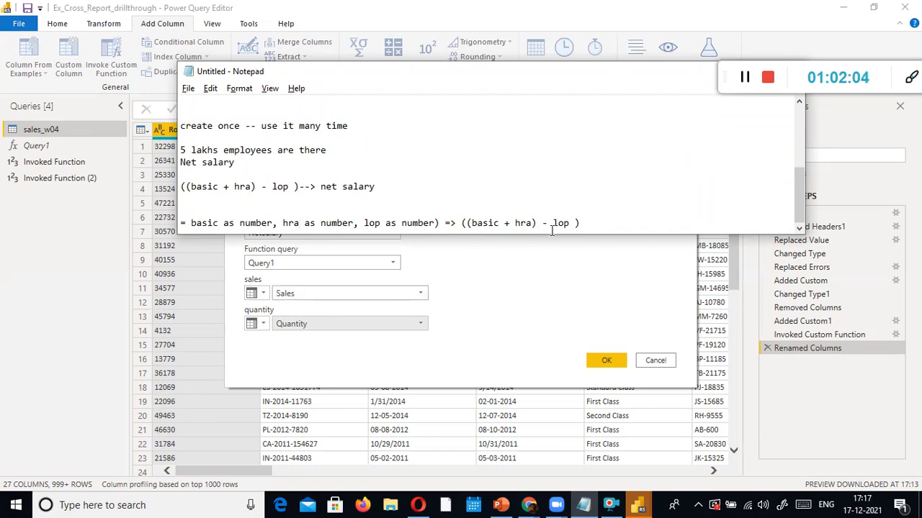
left_click(524, 248)
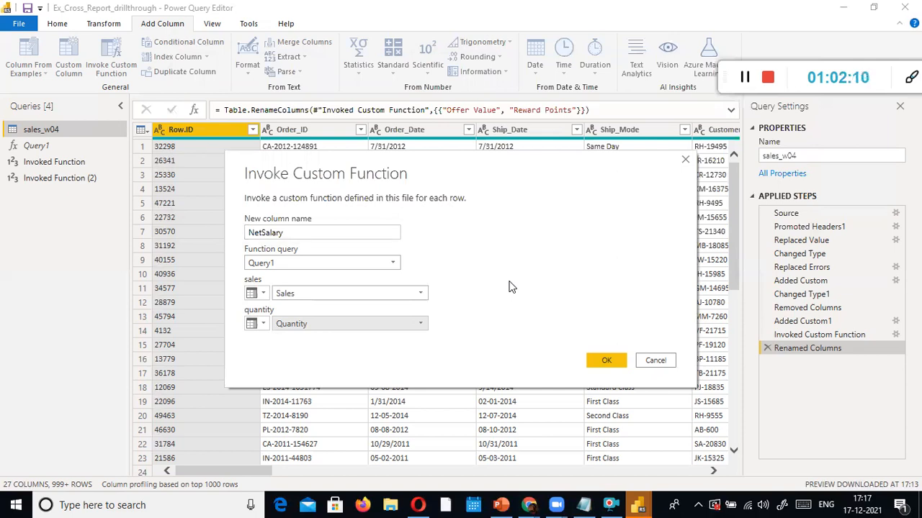
left_click(665, 367)
left_click(347, 471)
left_click_drag(347, 466, 726, 443)
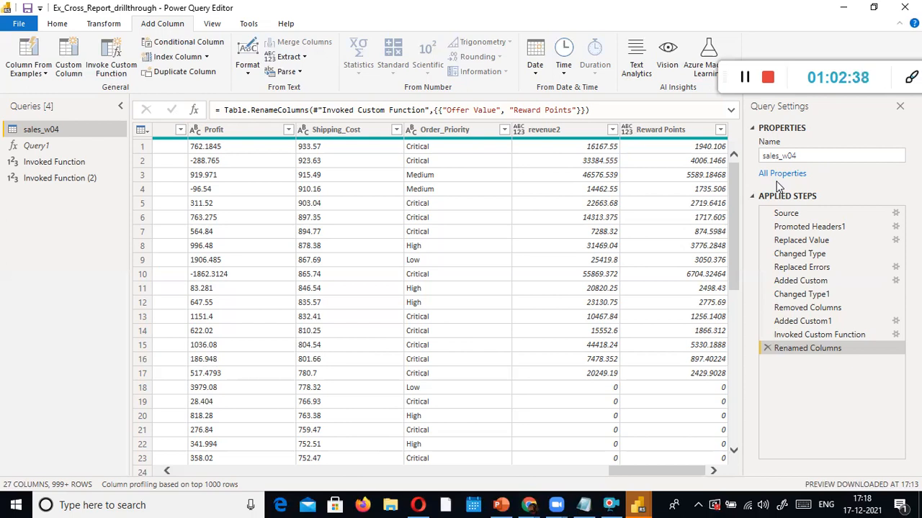
Bring up the Notepad notes showing the basic, hra and lop function line
key("alt+Tab")
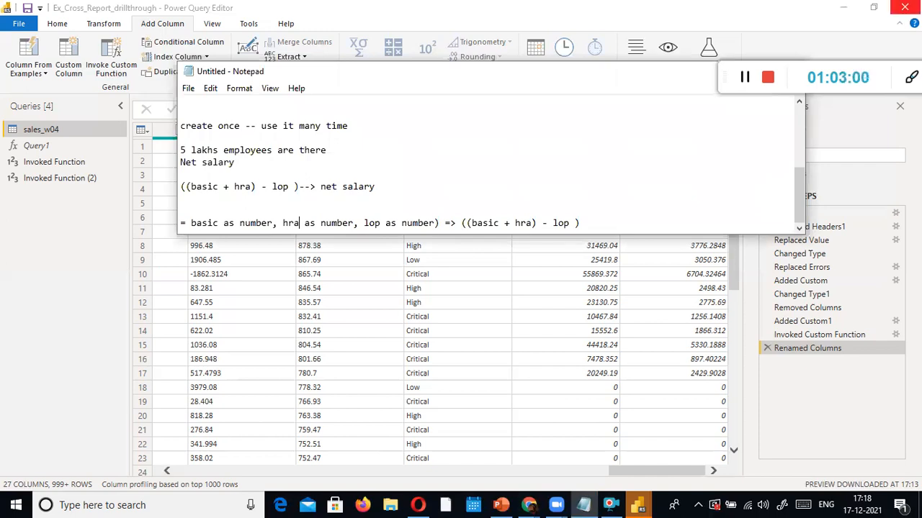
Move the Notepad net salary notes aside and minimize them so the sales_w04 grid shows
left_click(743, 79)
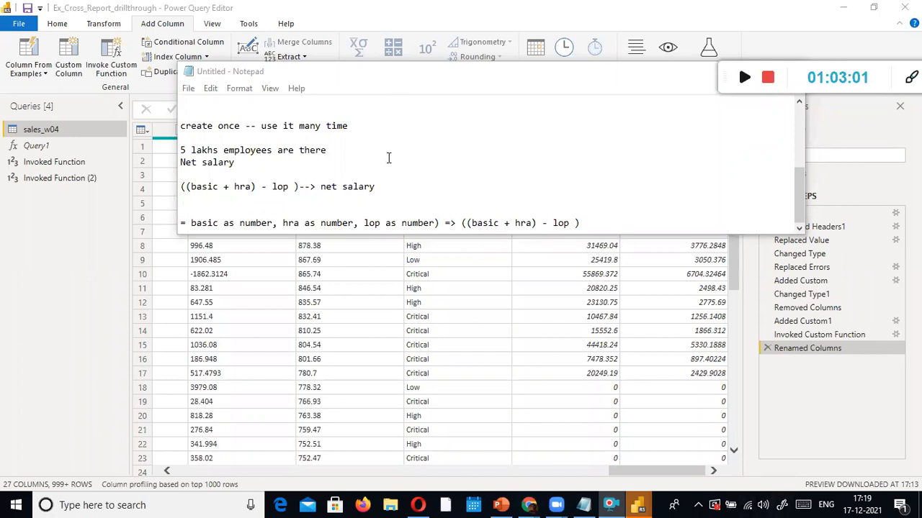
left_click(598, 220)
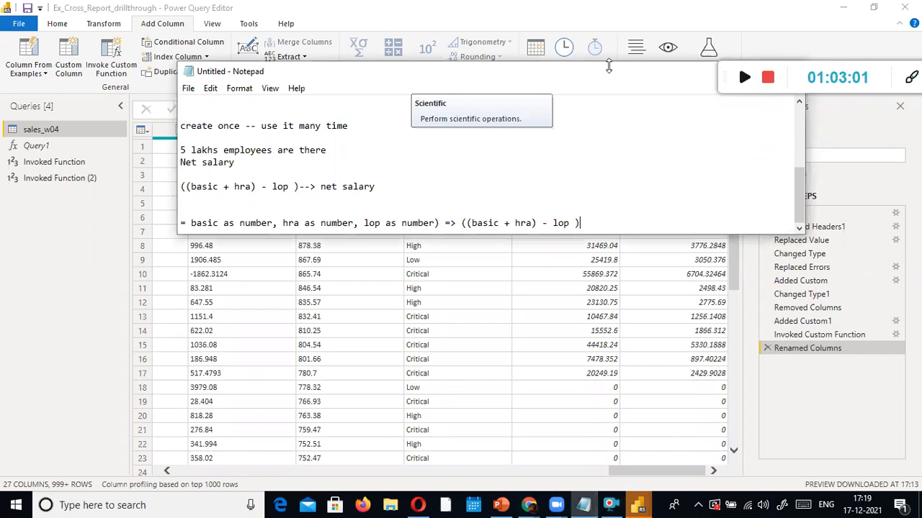
left_click(744, 77)
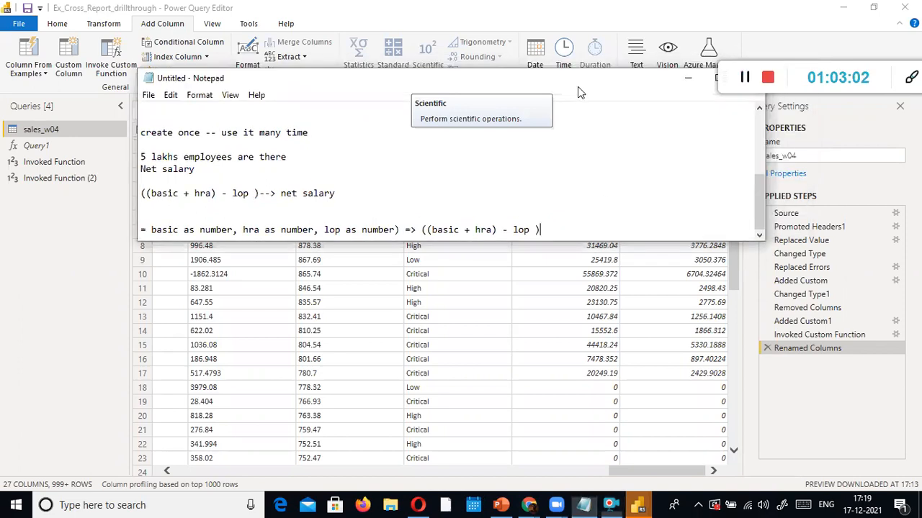
left_click_drag(578, 86, 407, 195)
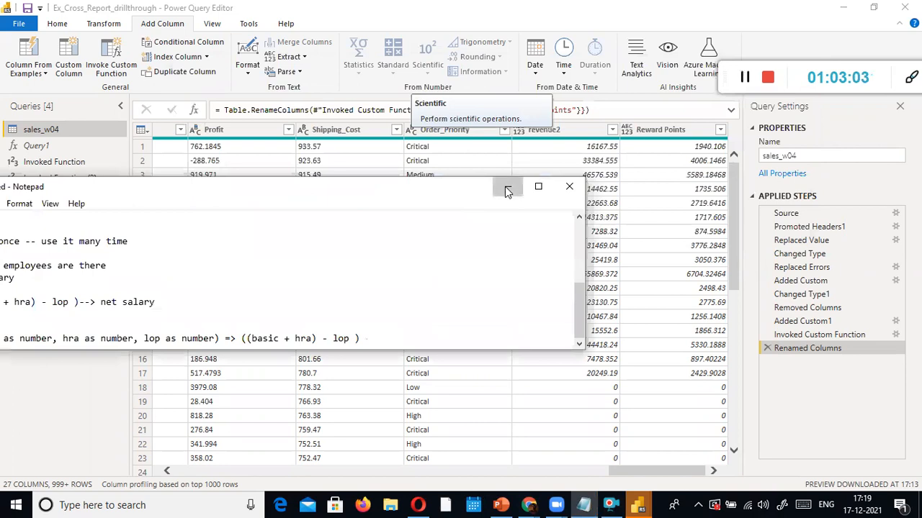
left_click(506, 187)
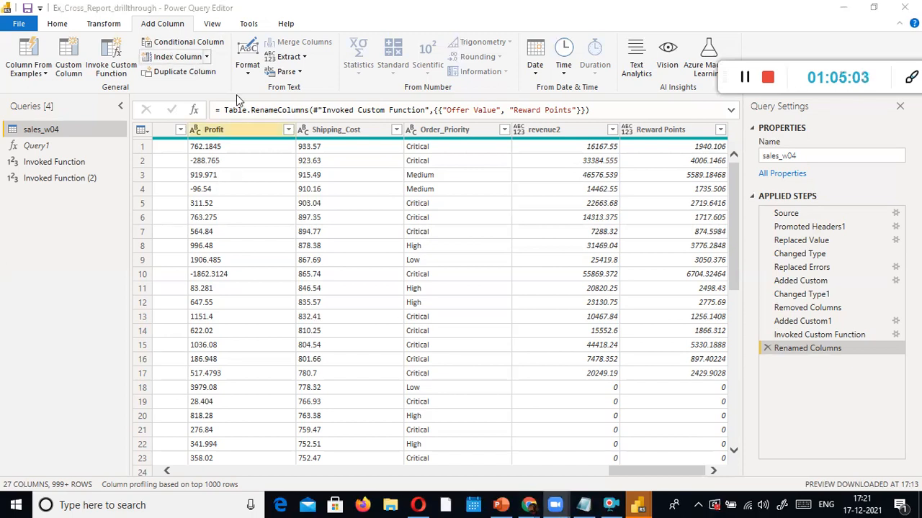
left_click(230, 130)
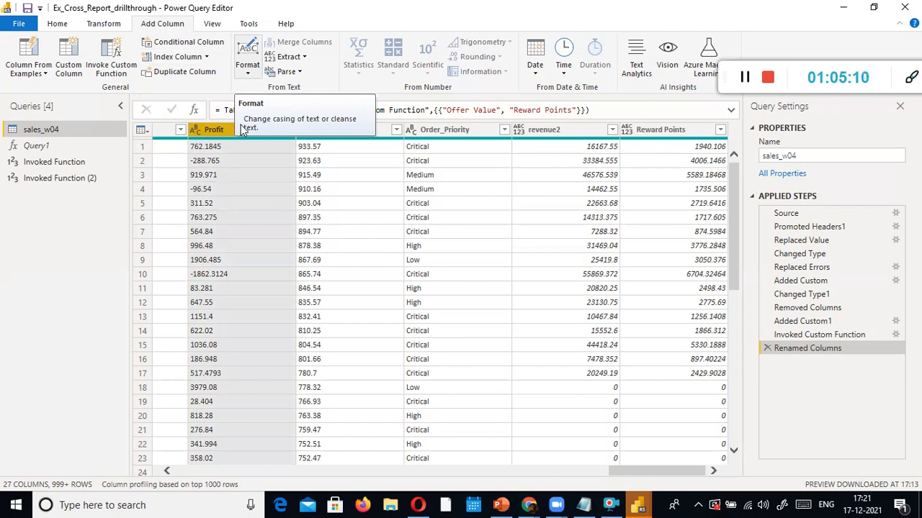
Add a lowercase copy of the Order_ID column
left_click(247, 65)
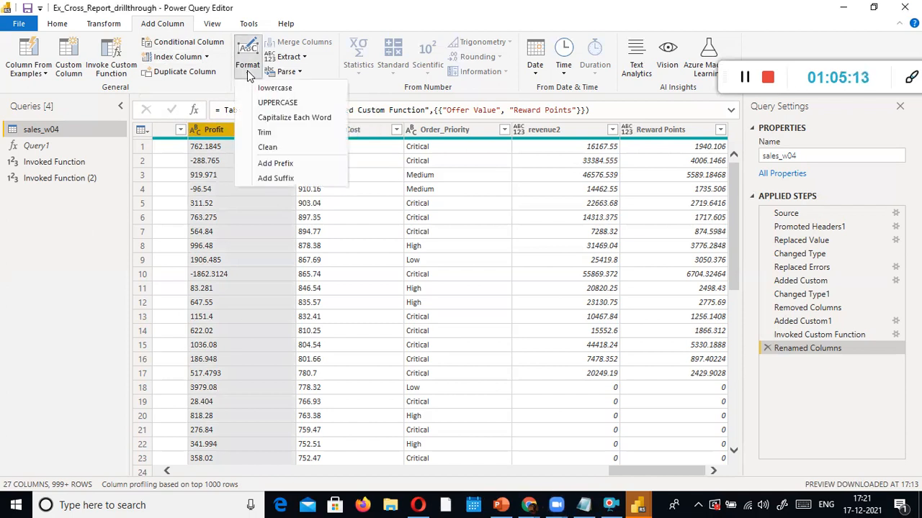
left_click(437, 3)
left_click_drag(627, 468, 154, 428)
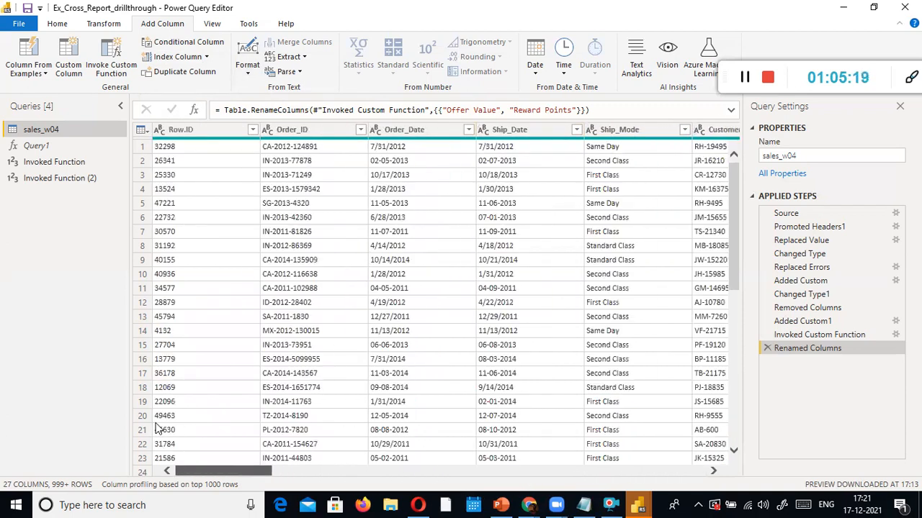
left_click(277, 133)
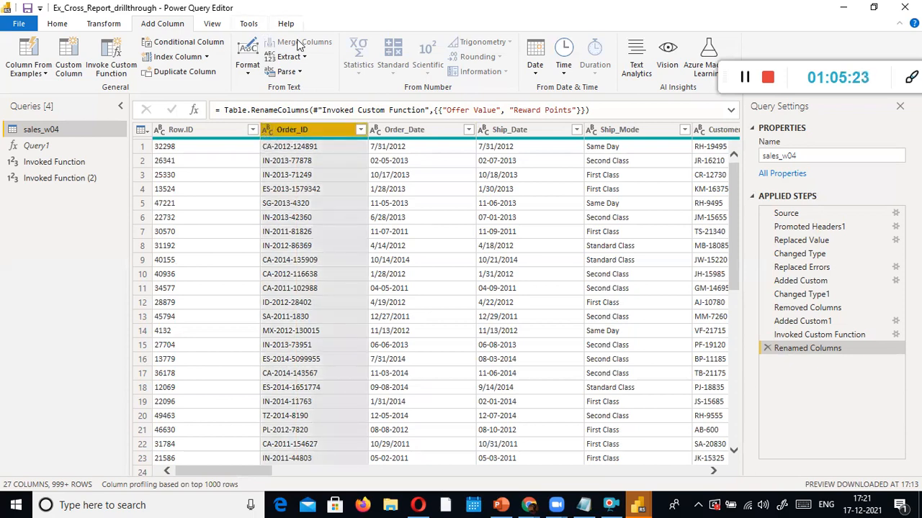
left_click(245, 72)
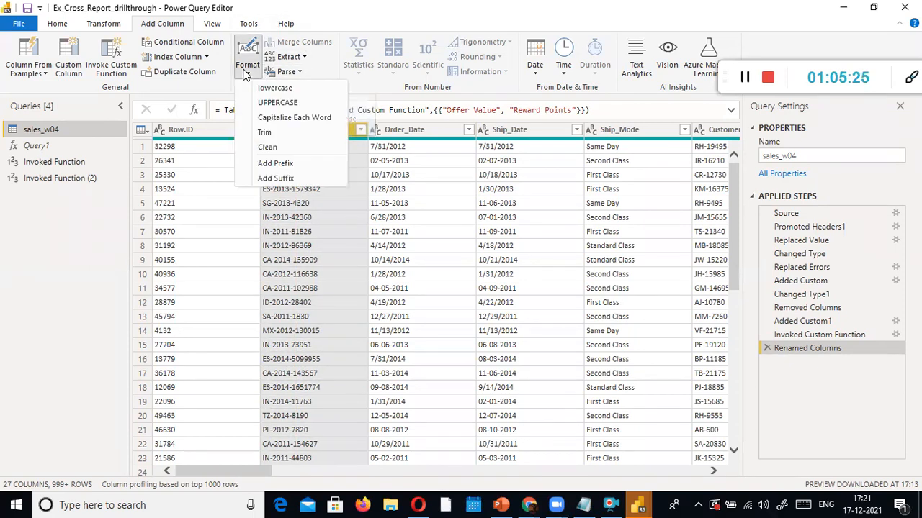
left_click(274, 89)
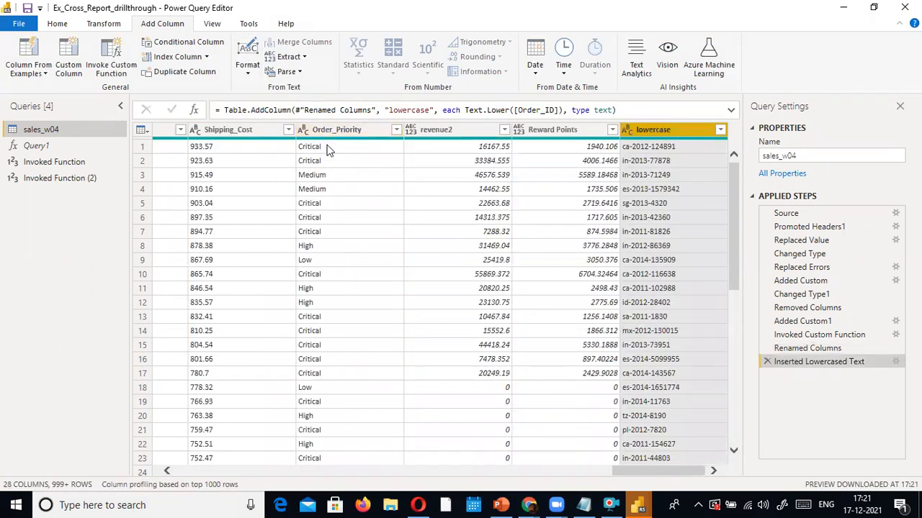
Add a lowercase copy of the Order_Priority column as lowercase.1
left_click(321, 131)
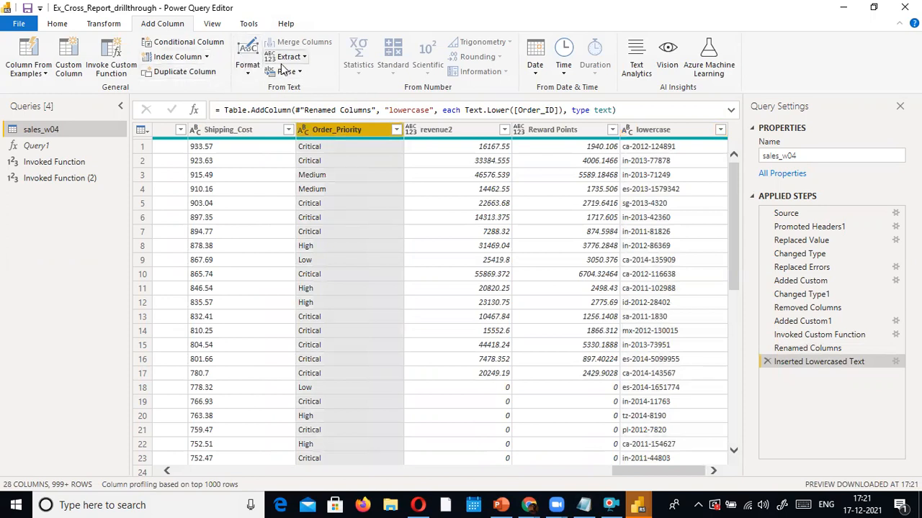
left_click(248, 68)
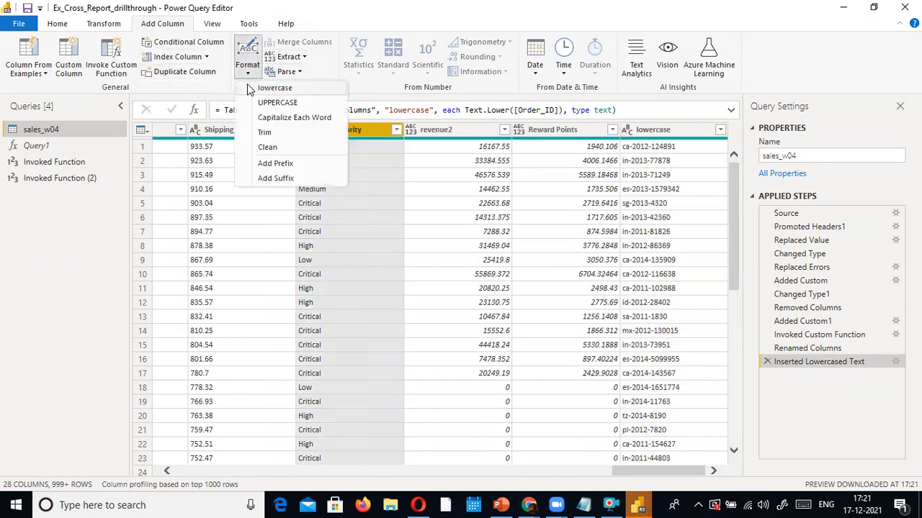
left_click(278, 88)
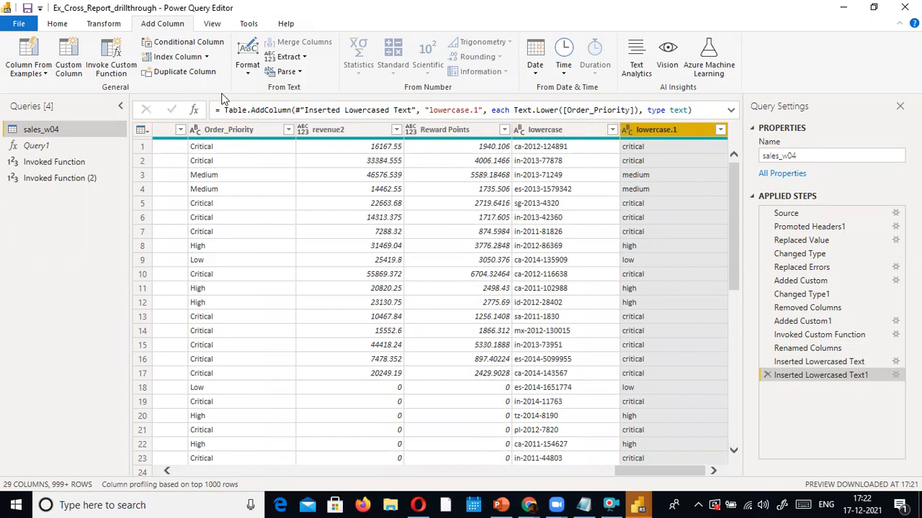
left_click(247, 61)
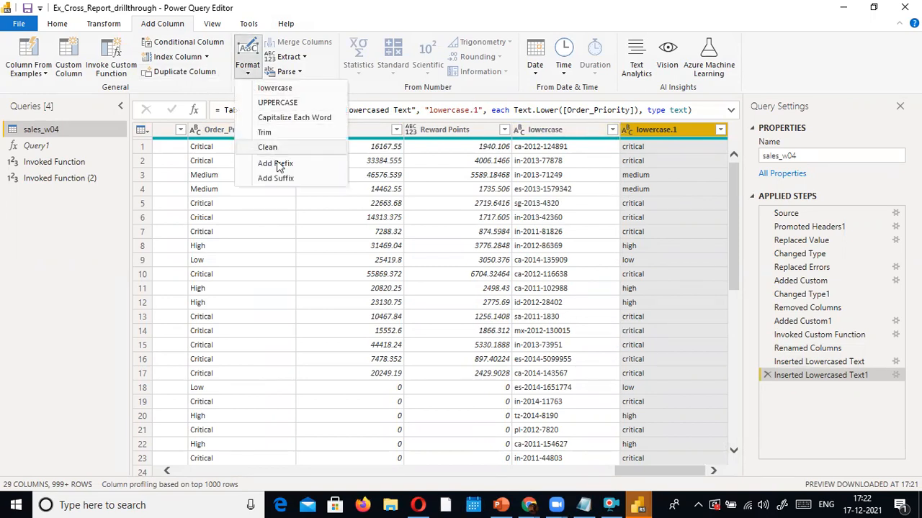
Add chained Capitalize Each Word, UPPERCASE and Trim columns from the lowercased priorities
left_click(276, 119)
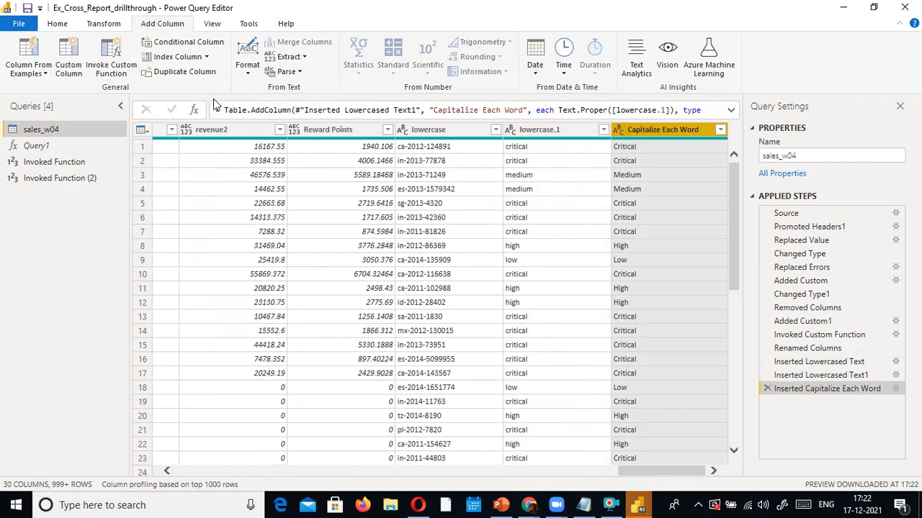
left_click(246, 72)
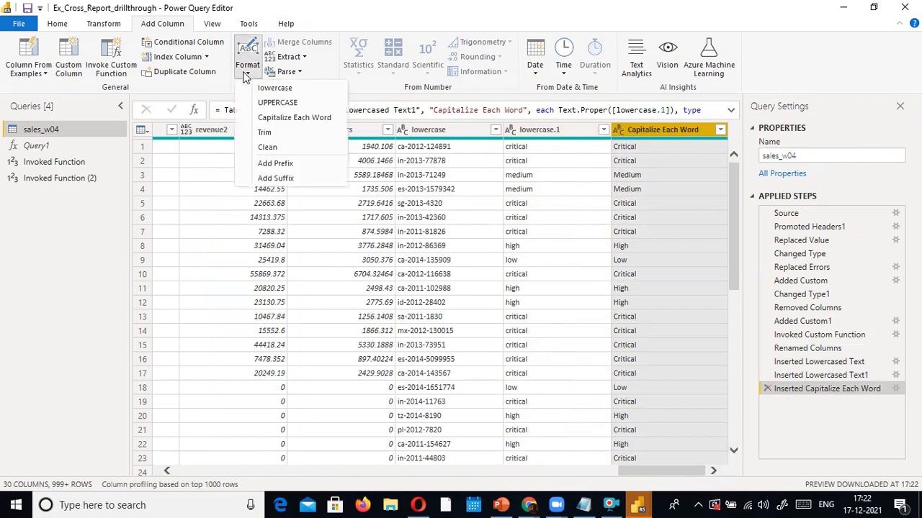
left_click(268, 104)
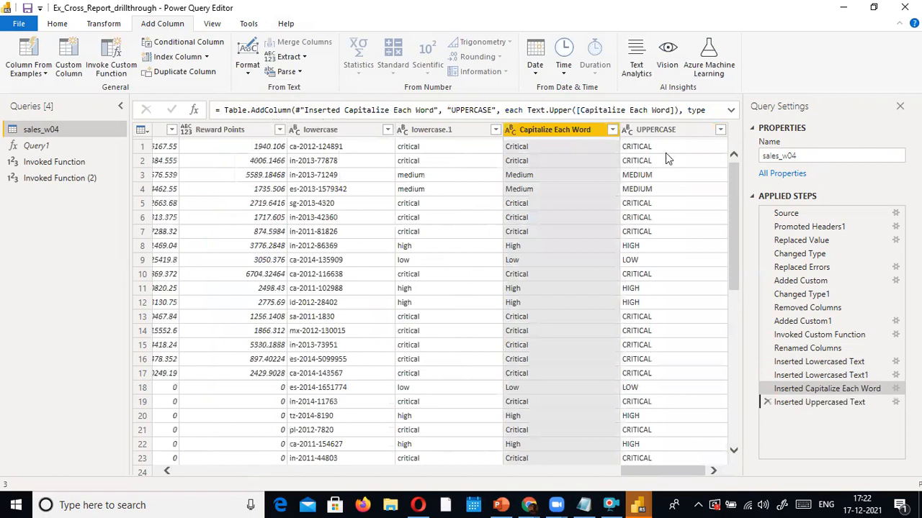
left_click(247, 68)
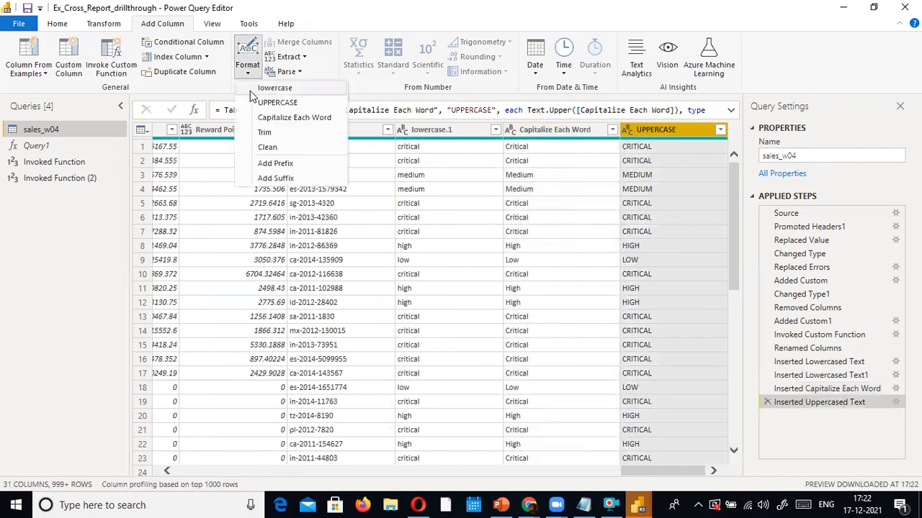
left_click(267, 133)
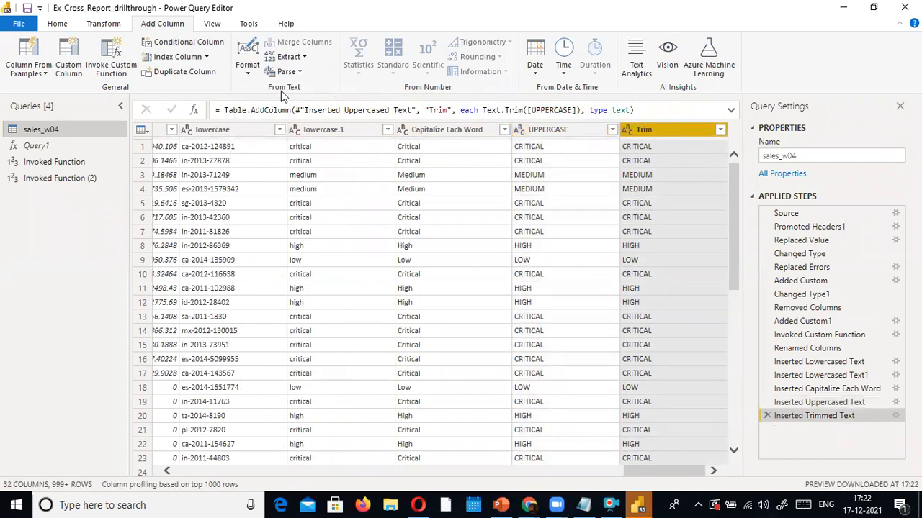
Add a Clean column derived from the Trim column
left_click(249, 72)
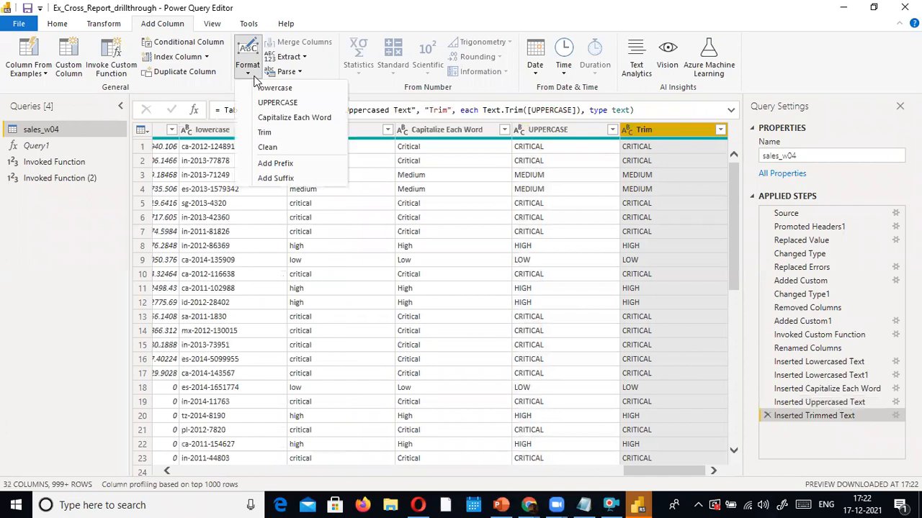
left_click(309, 148)
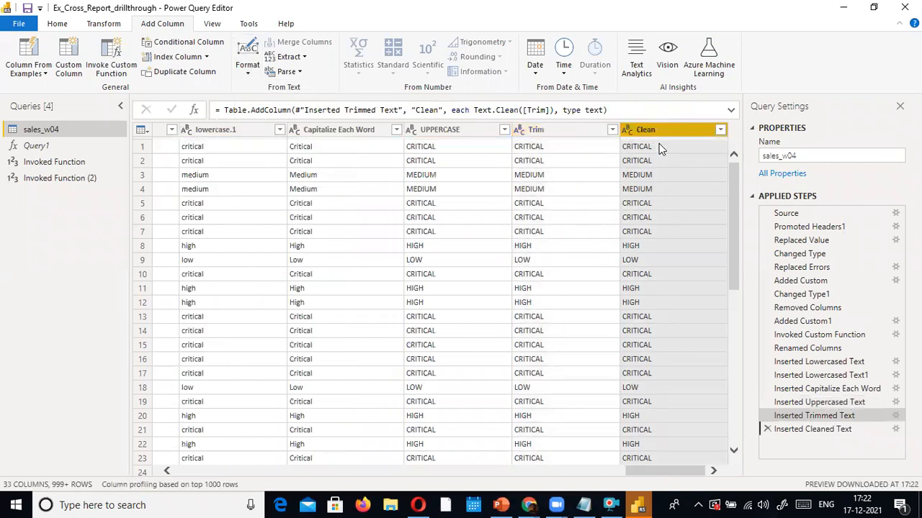
left_click(247, 75)
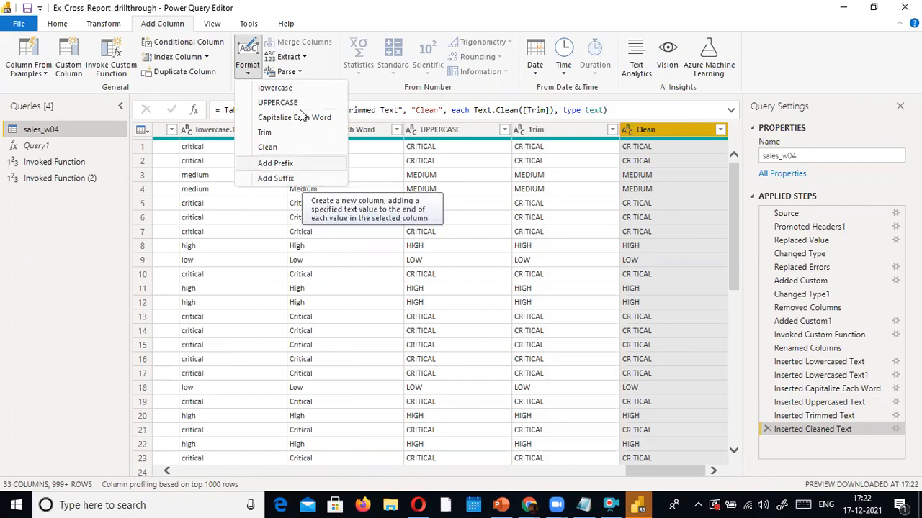
left_click(244, 3)
left_click(304, 58)
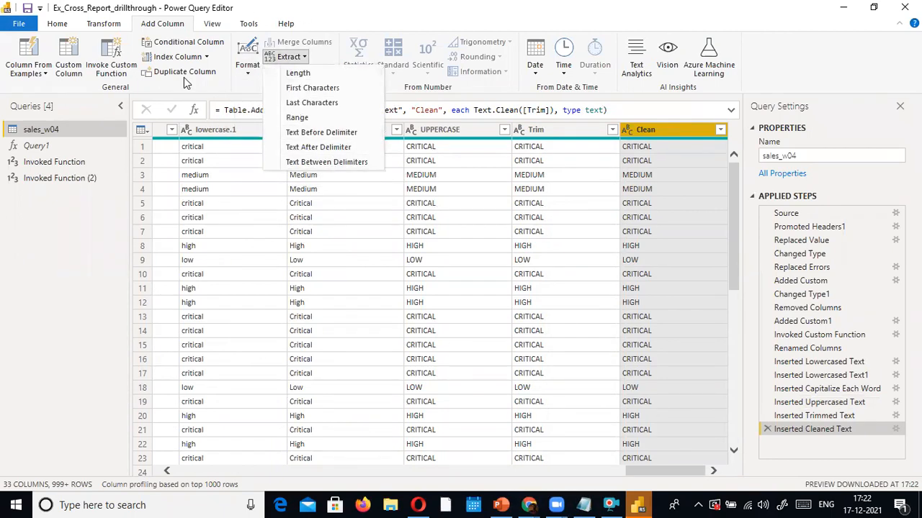
left_click(294, 6)
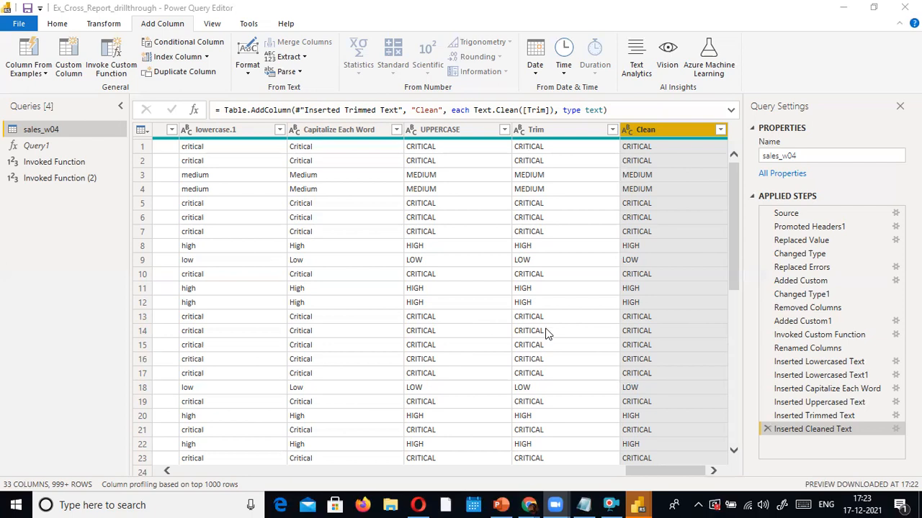
left_click(610, 505)
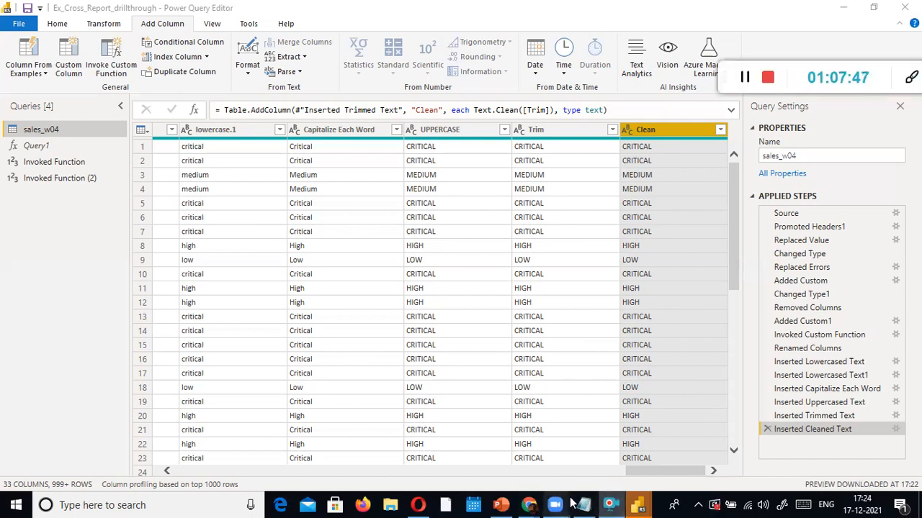
mouse_move(557, 504)
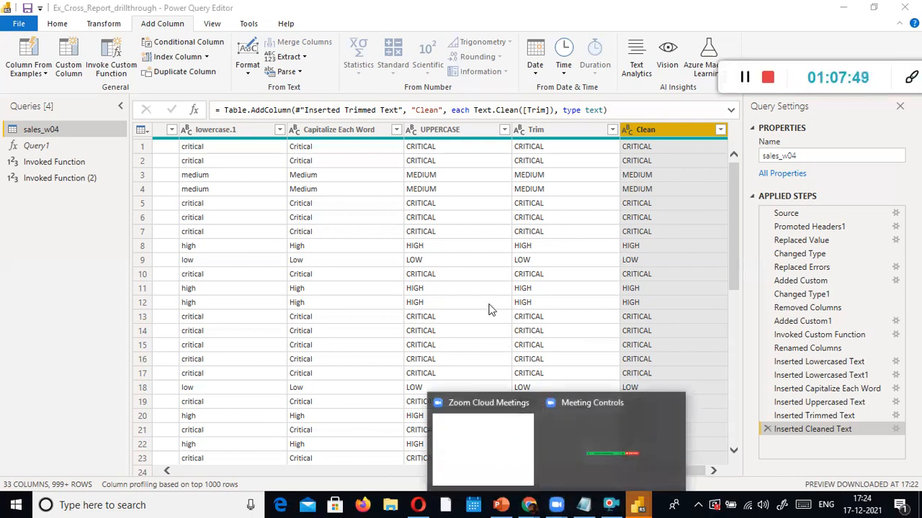